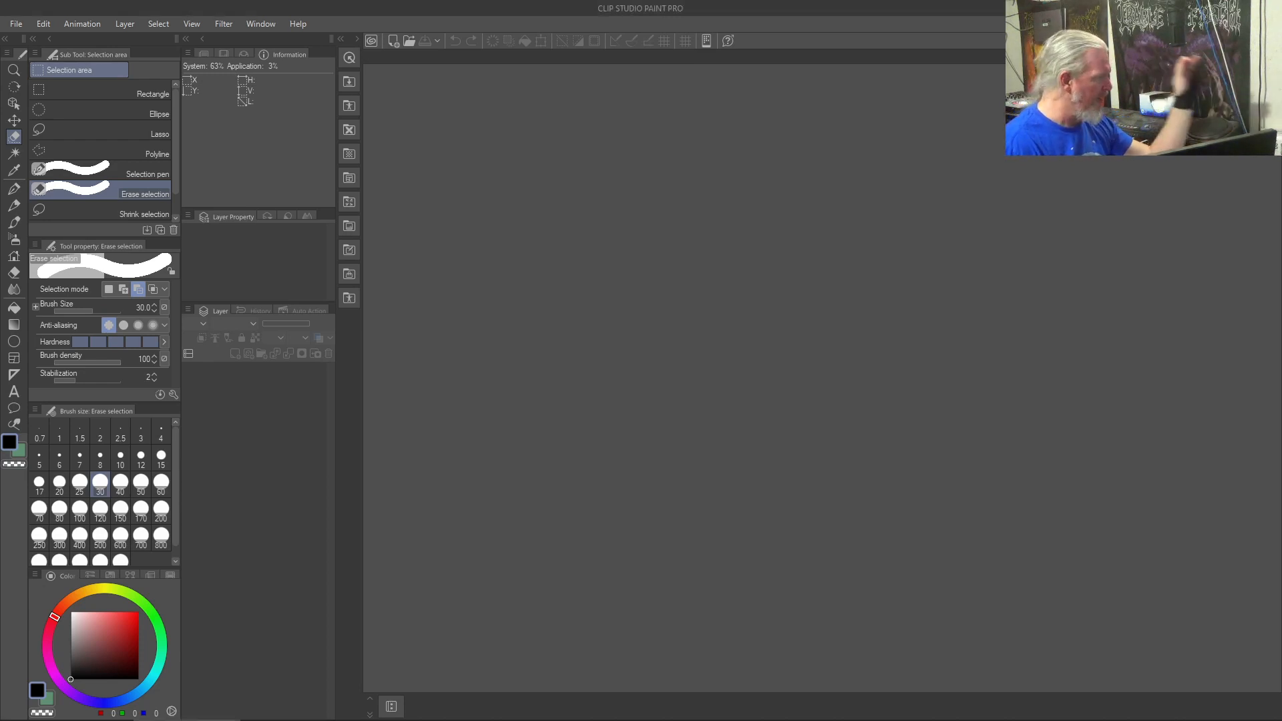
- Create a new A4 illustration with the preset layers, then duplicate the Colour layer and rename the copy Ground
key("ctrl+alt+n")
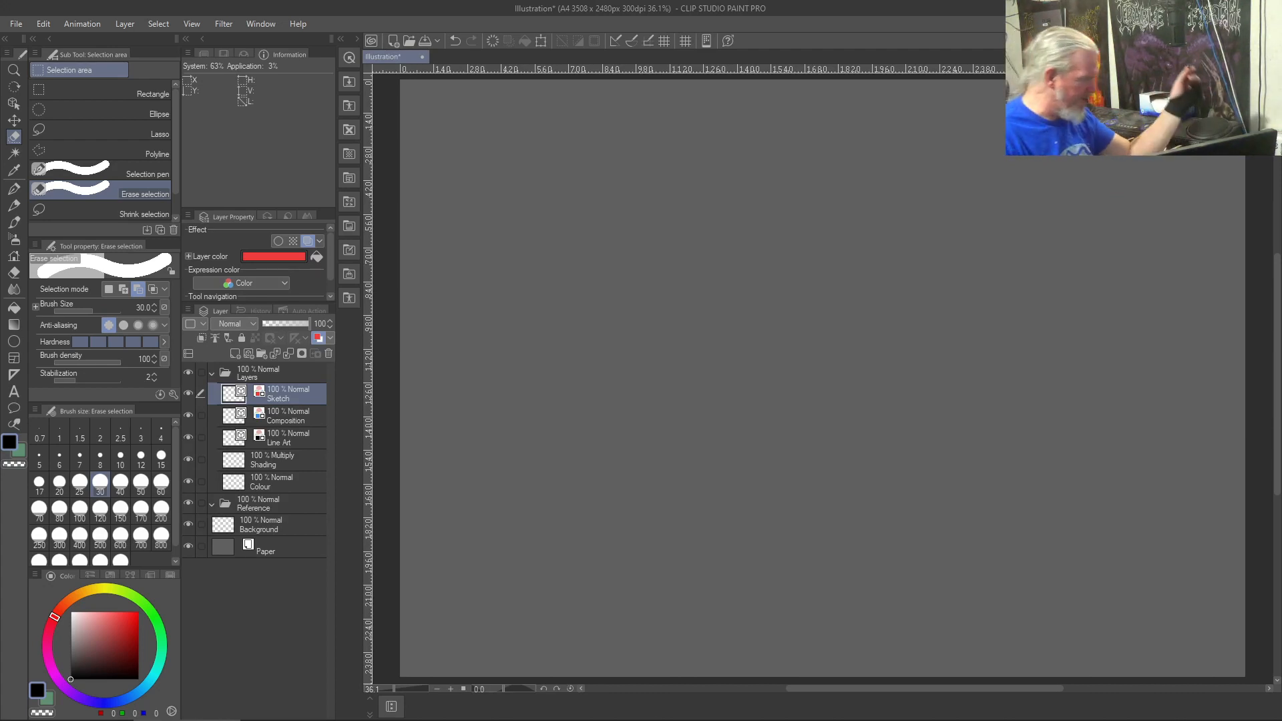
right_click(283, 486)
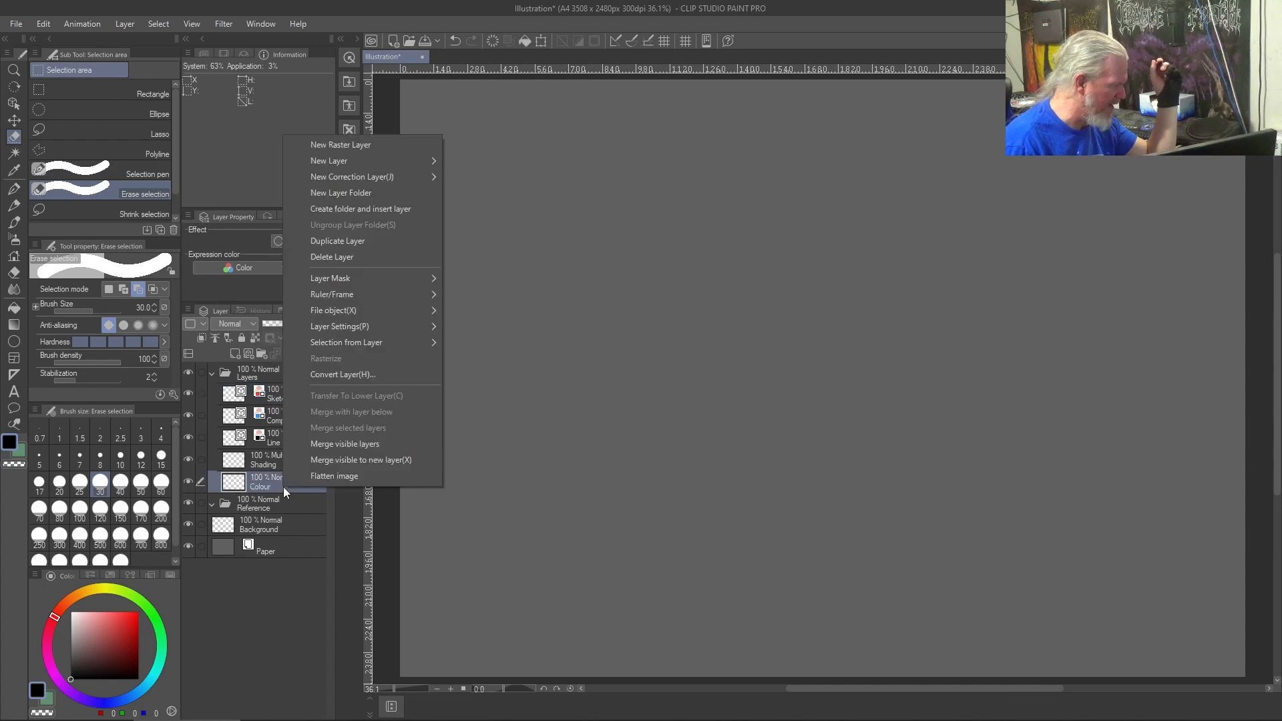
left_click(350, 243)
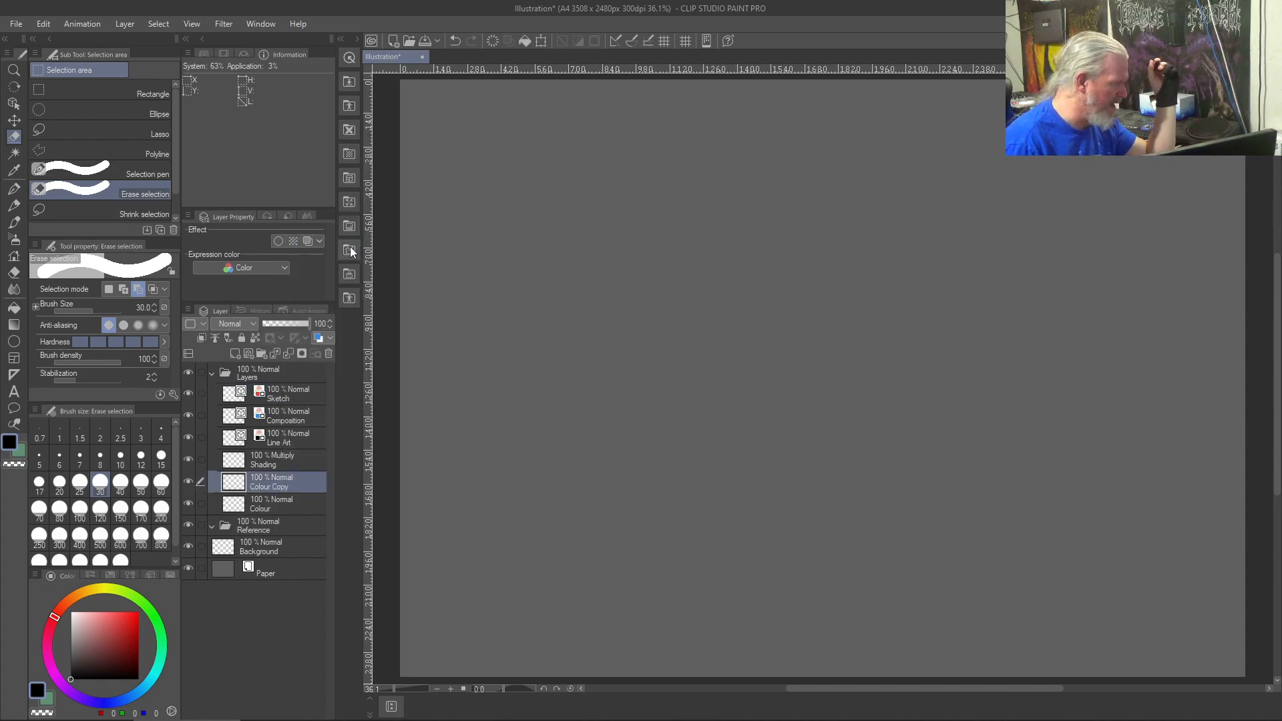
double_click(278, 483)
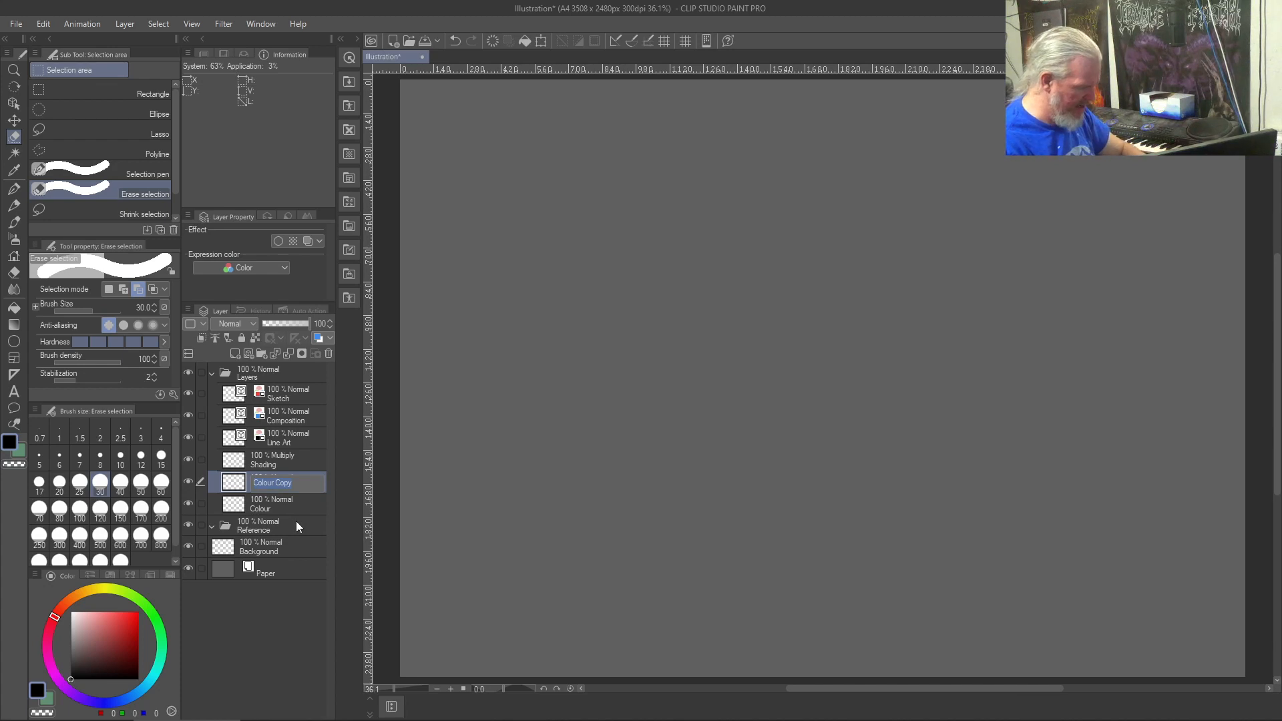
type("Ground")
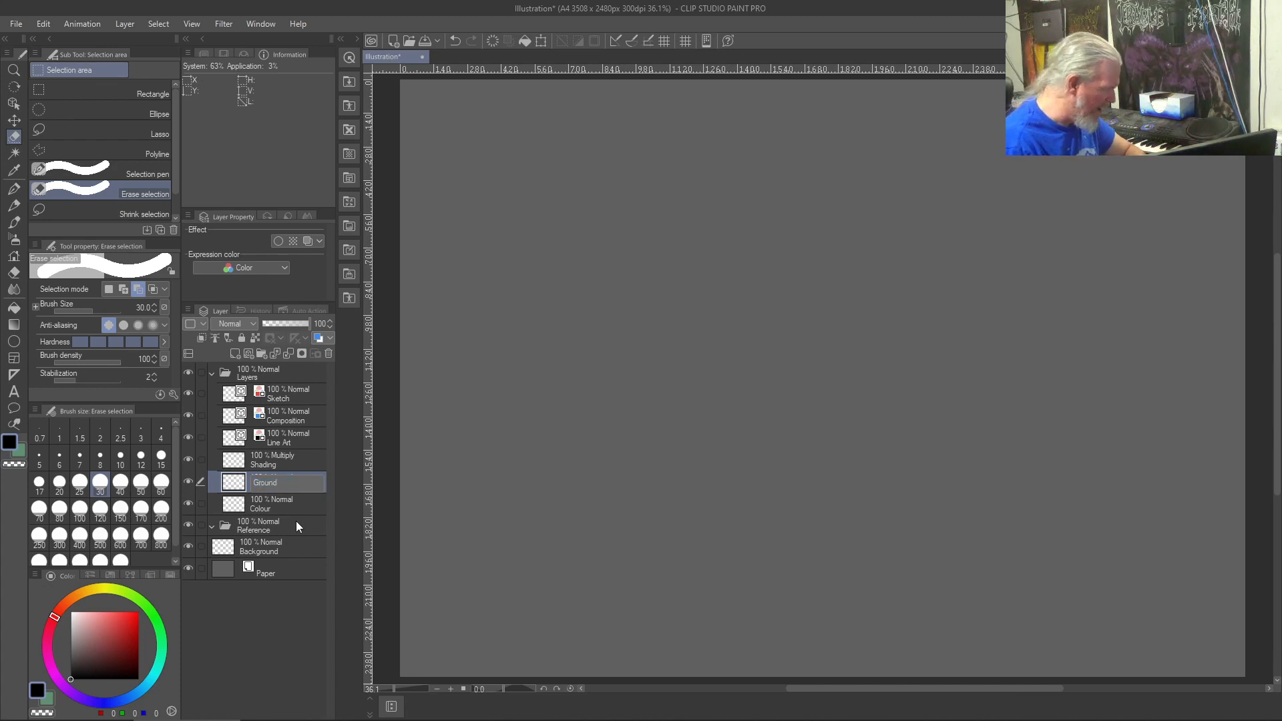
key("Return")
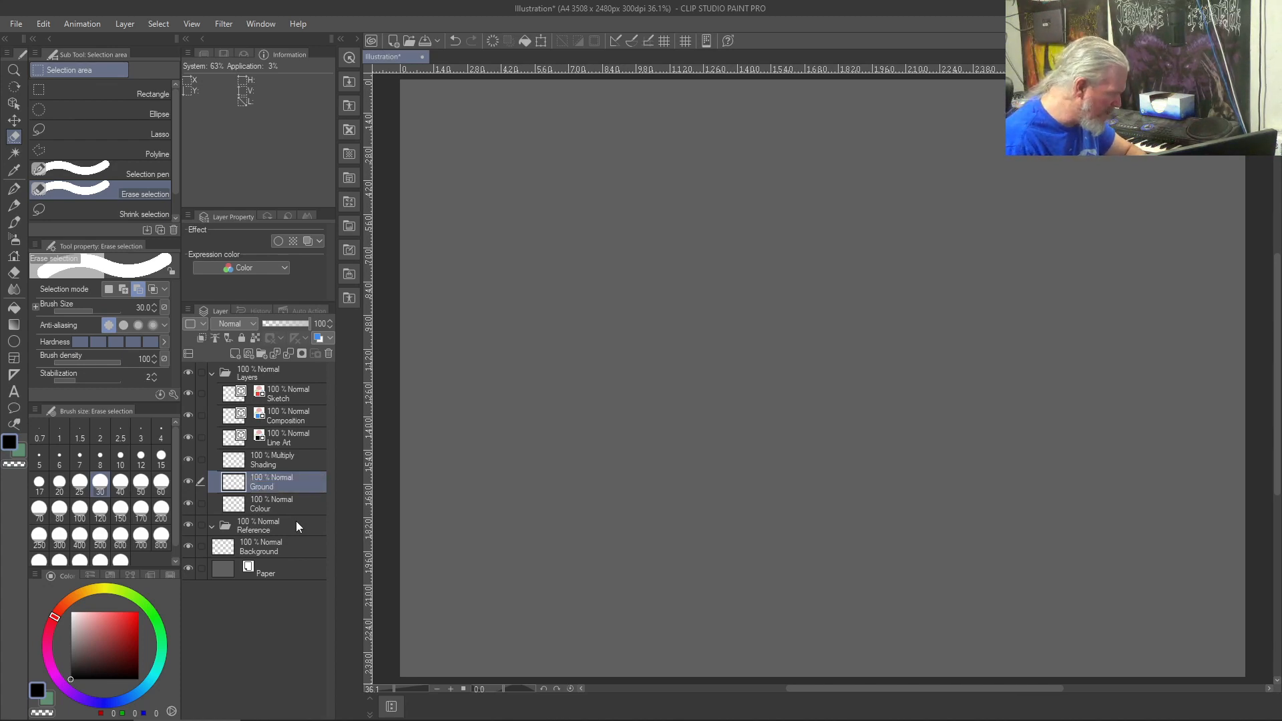
right_click(274, 482)
left_click(355, 256)
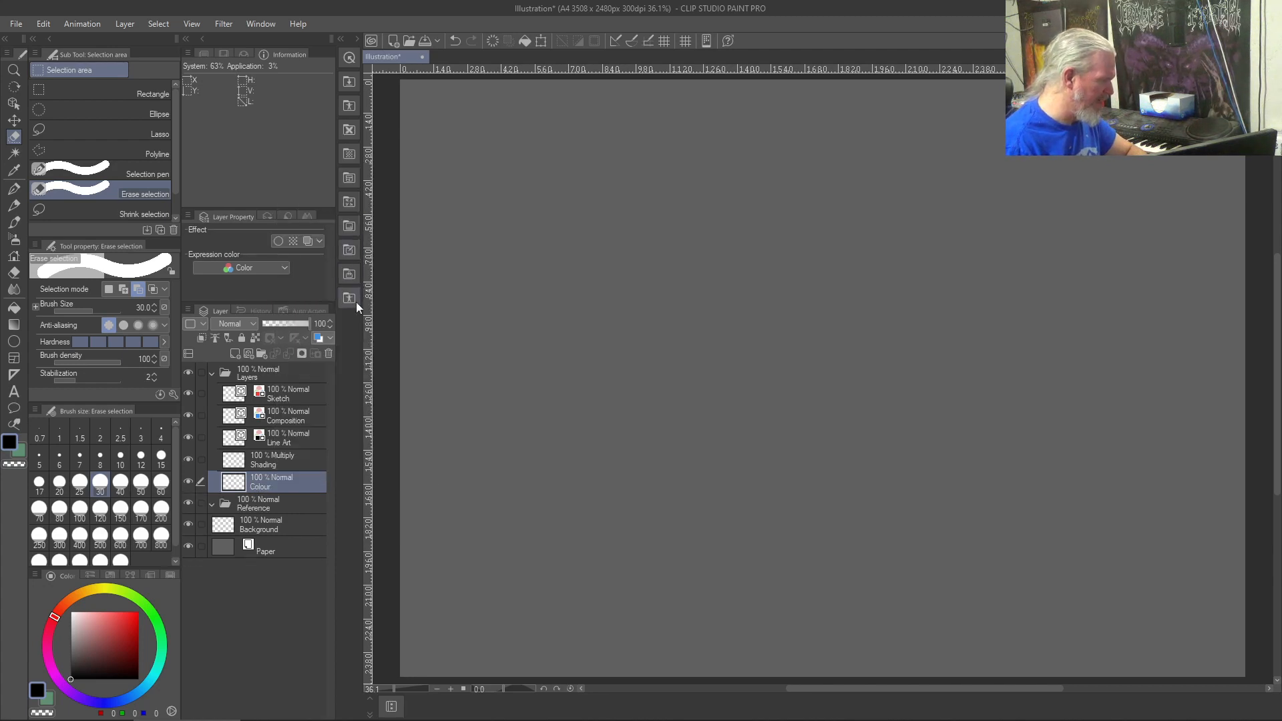
key("ctrl+z")
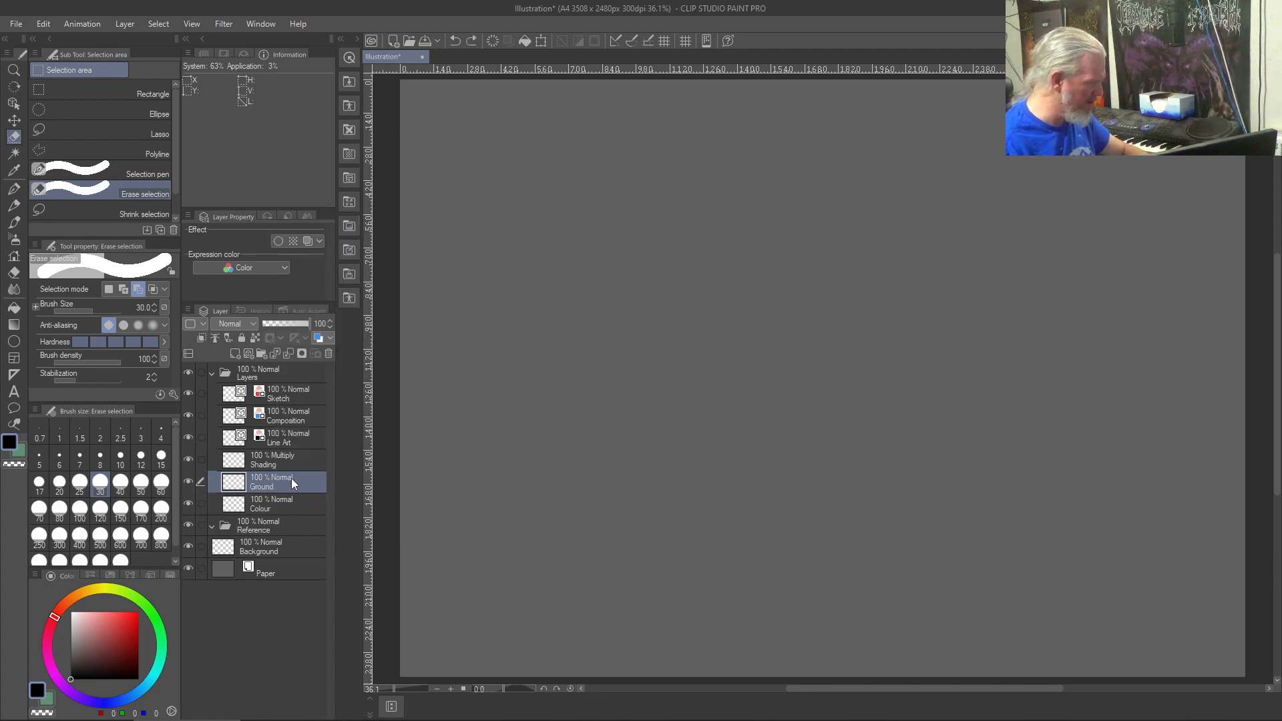
- Duplicate the Ground layer and rename the copy Foreground
right_click(281, 490)
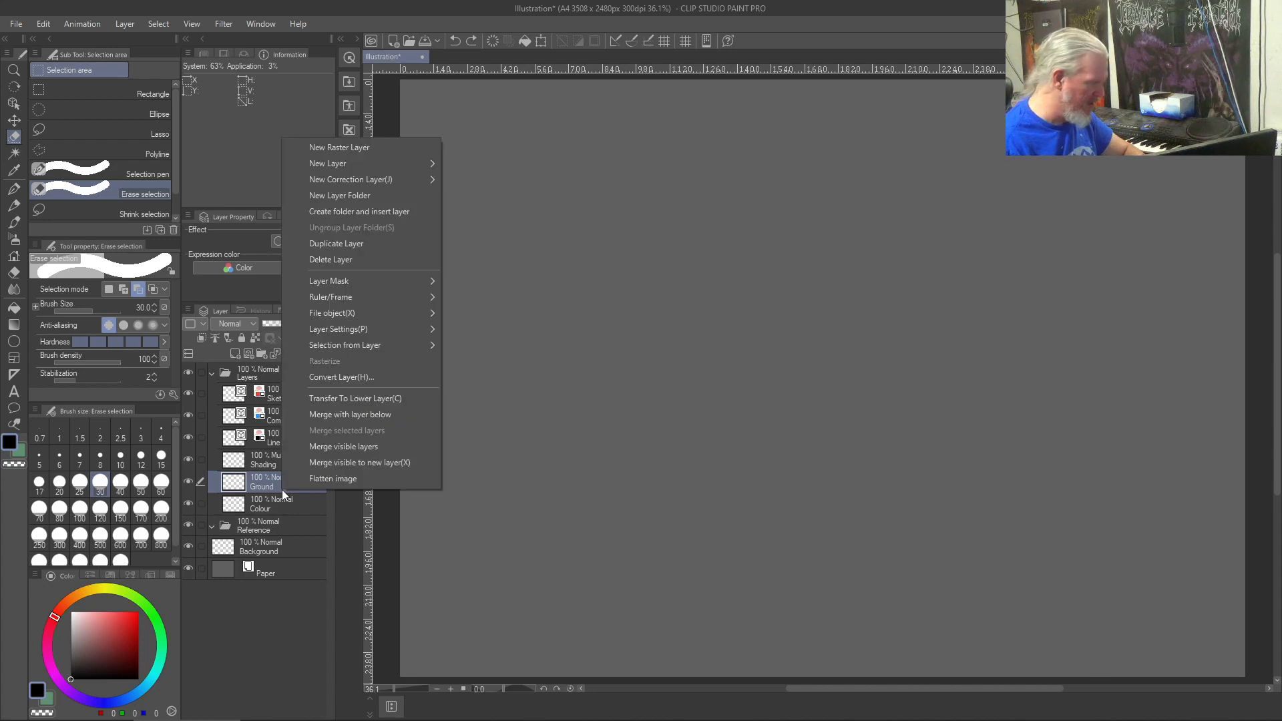
left_click(331, 251)
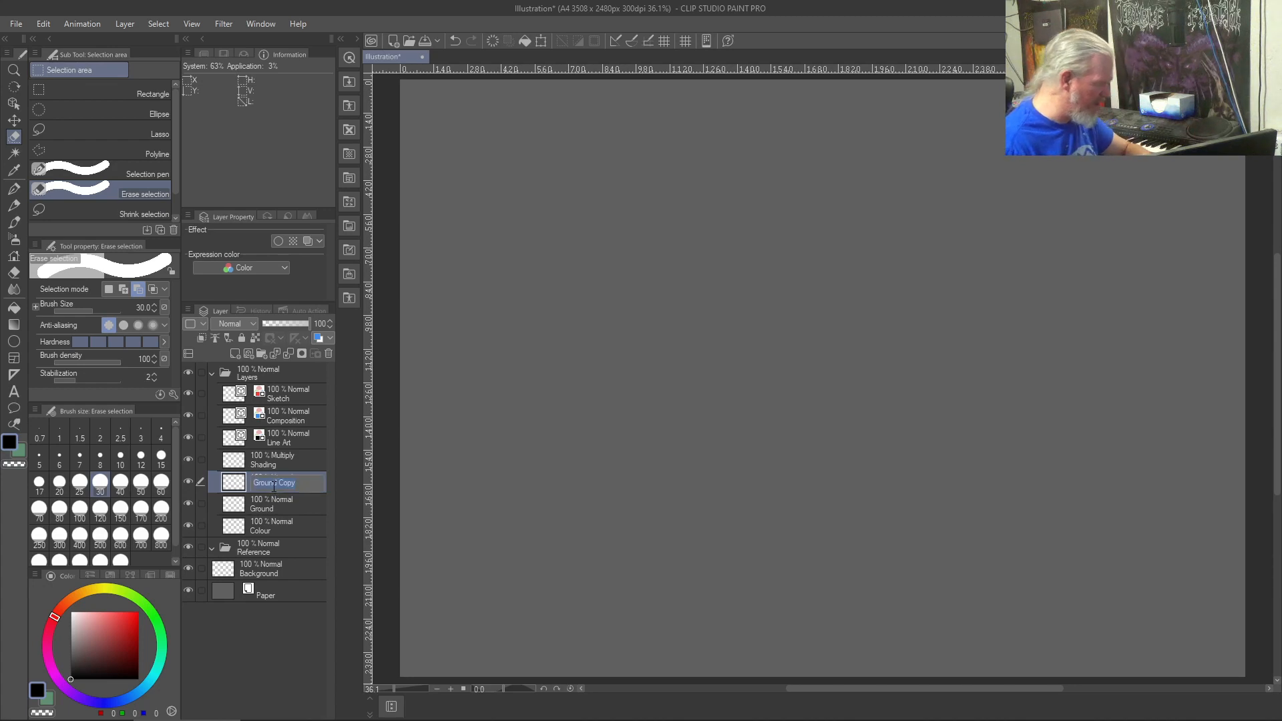
type("Foreground")
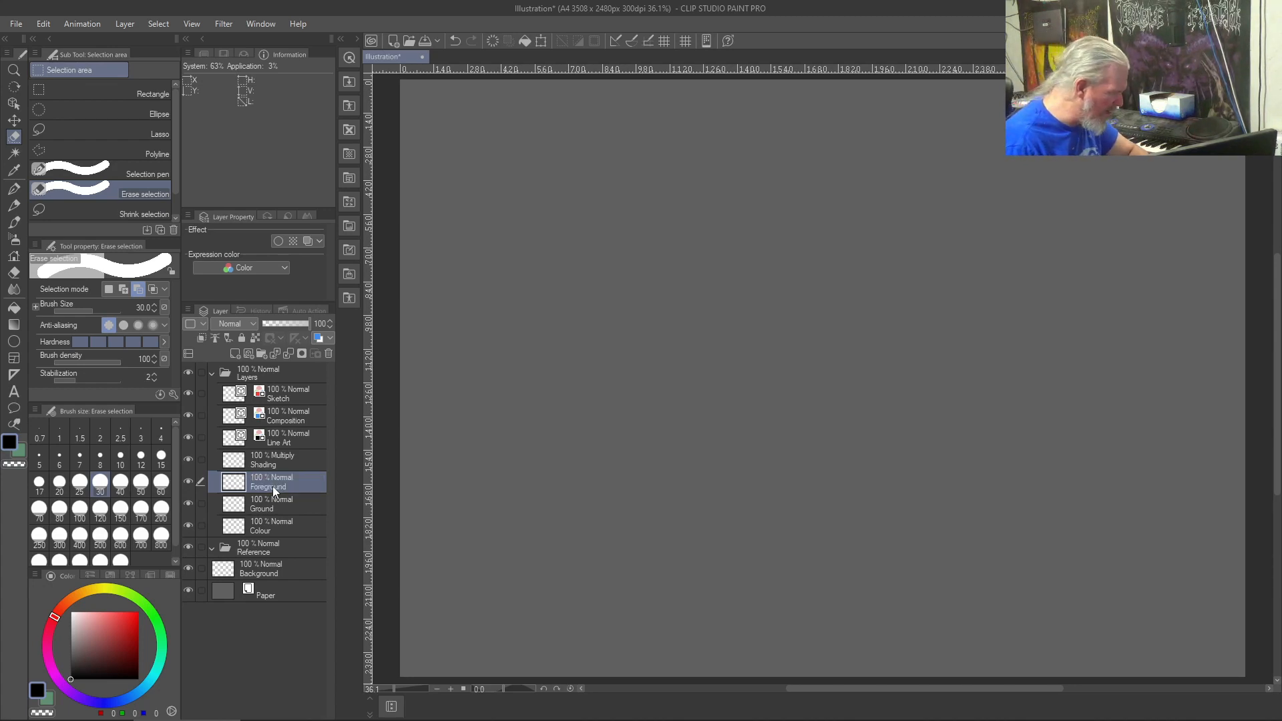
- Duplicate the Ground layer, place the copy between Ground and Colour, and rename it Background
right_click(259, 506)
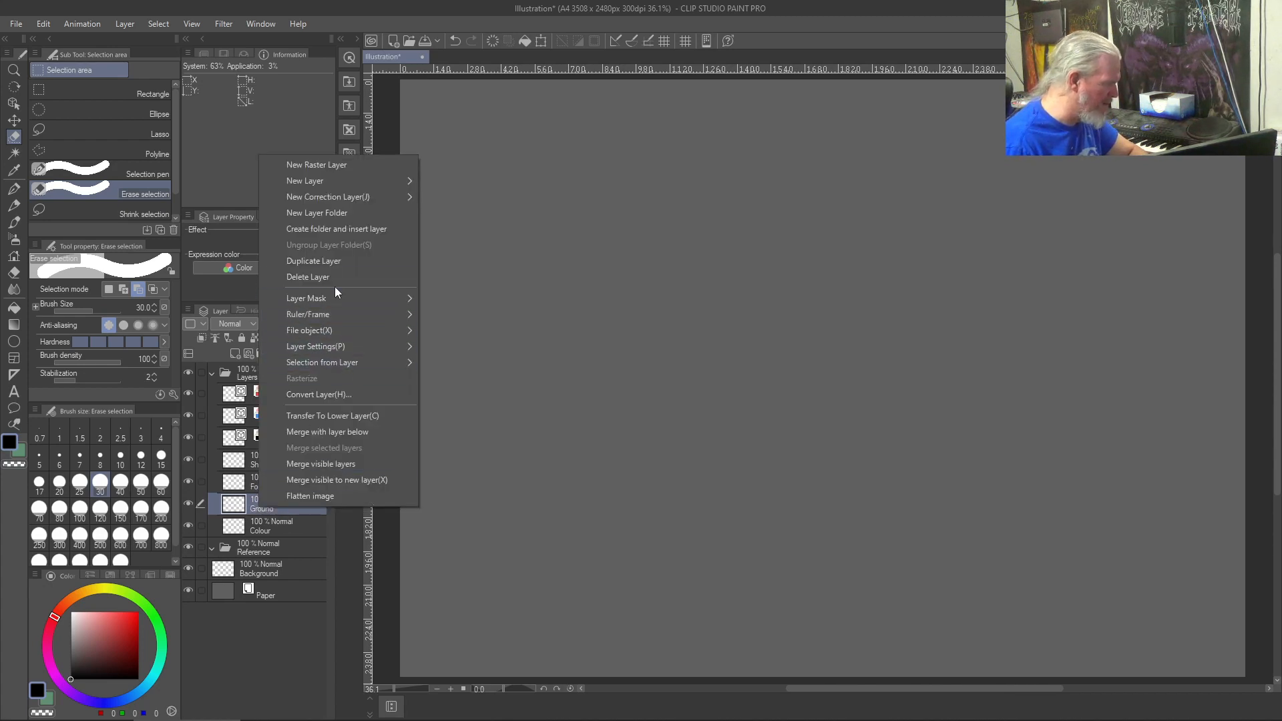
left_click(317, 266)
left_click_drag(300, 506, 301, 539)
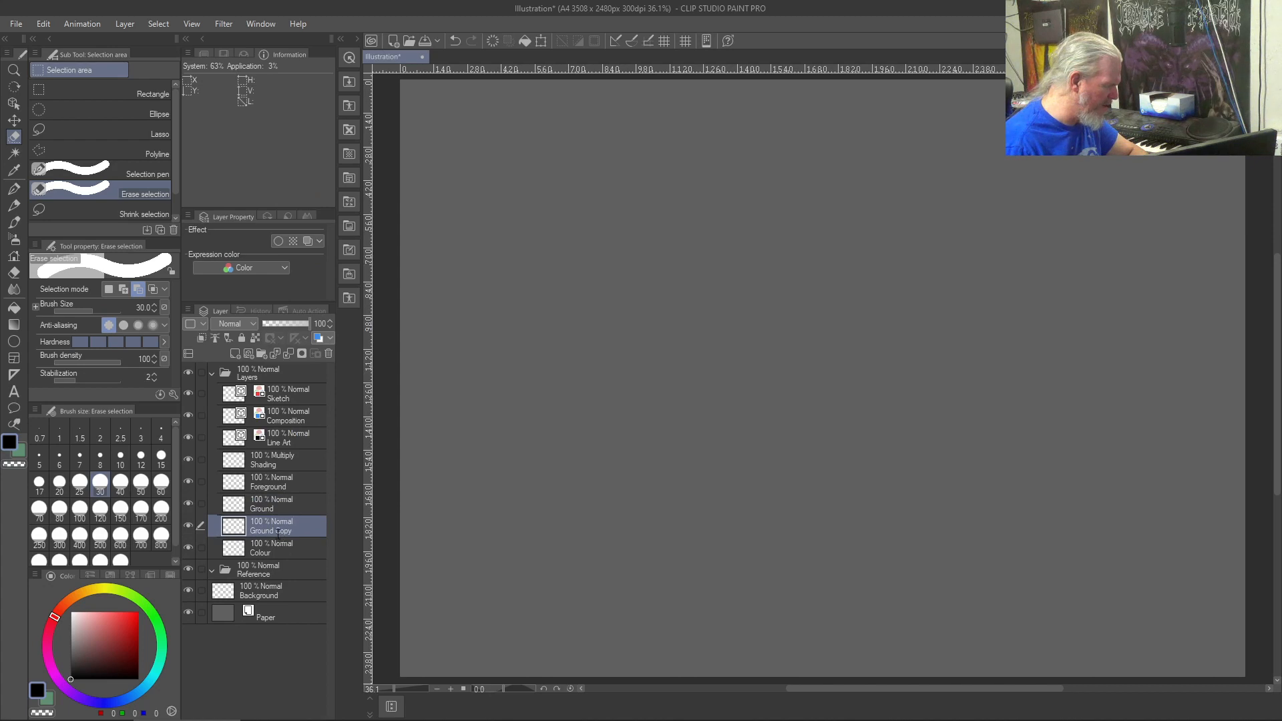
type("Back")
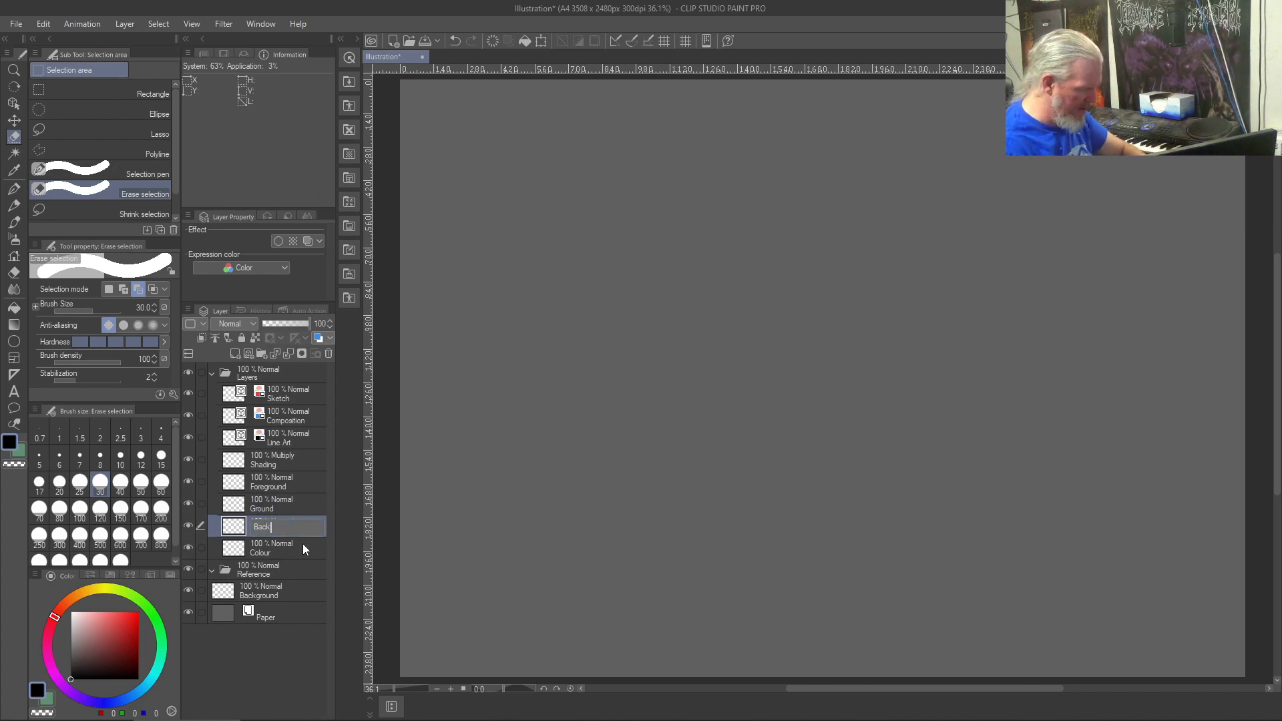
type("ground")
key("Return")
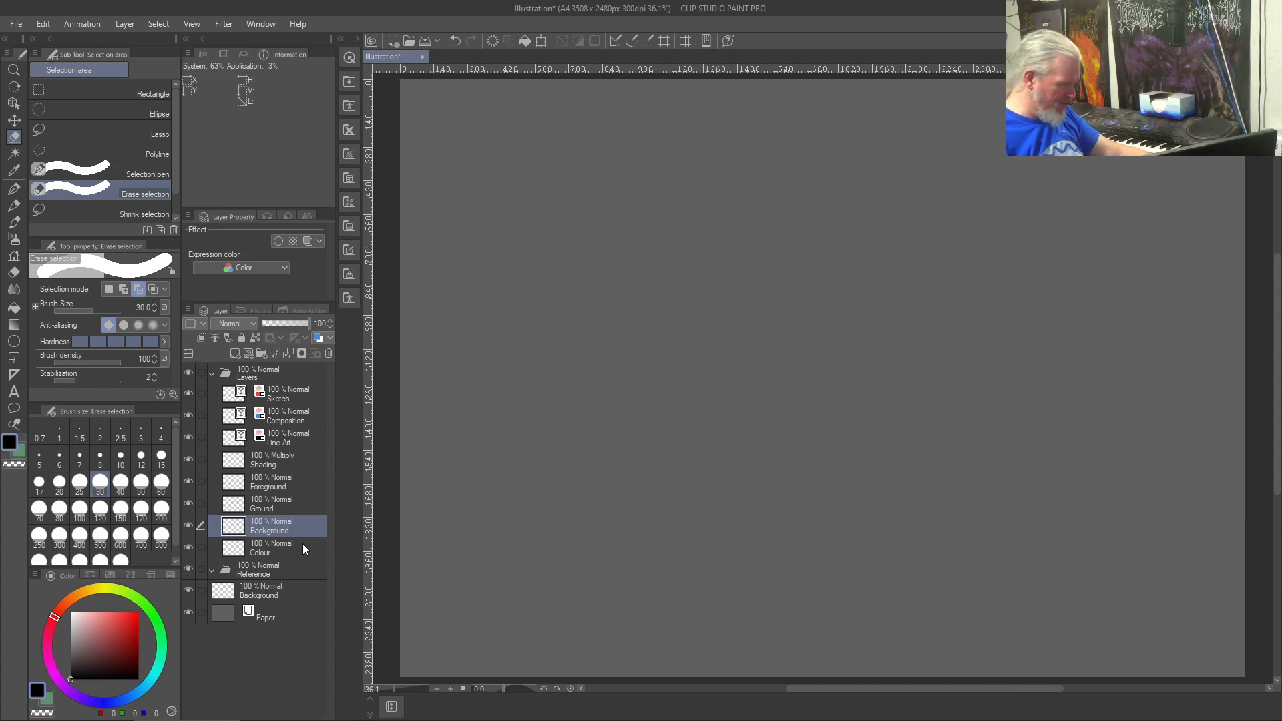
- Make the Background layer in the Layers folder active and choose a muted purple as the drawing colour
left_click(237, 552)
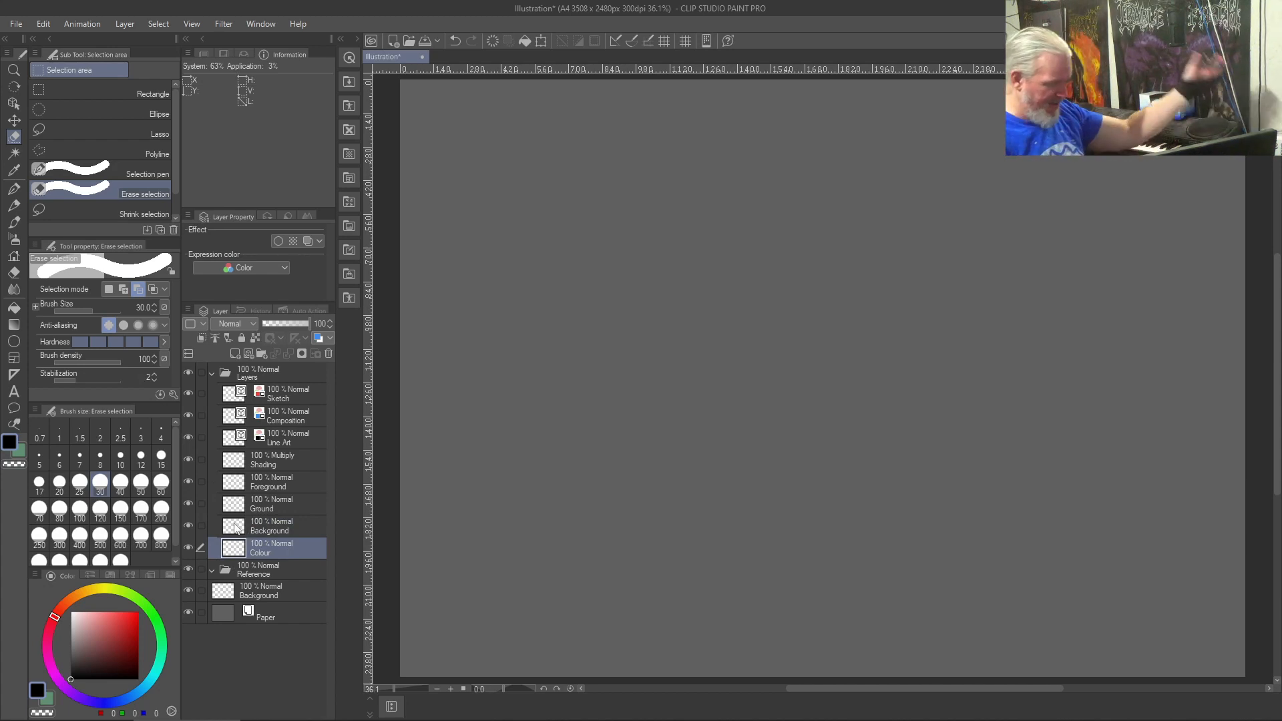
left_click(236, 527)
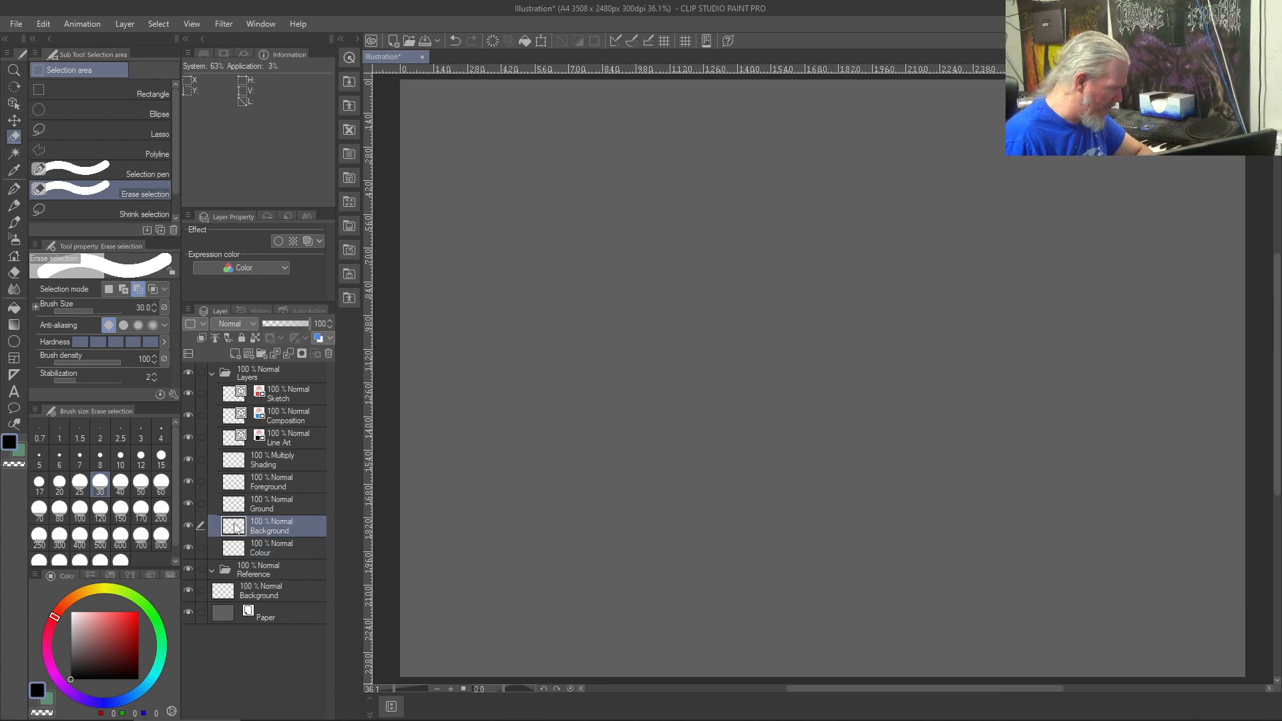
left_click(81, 698)
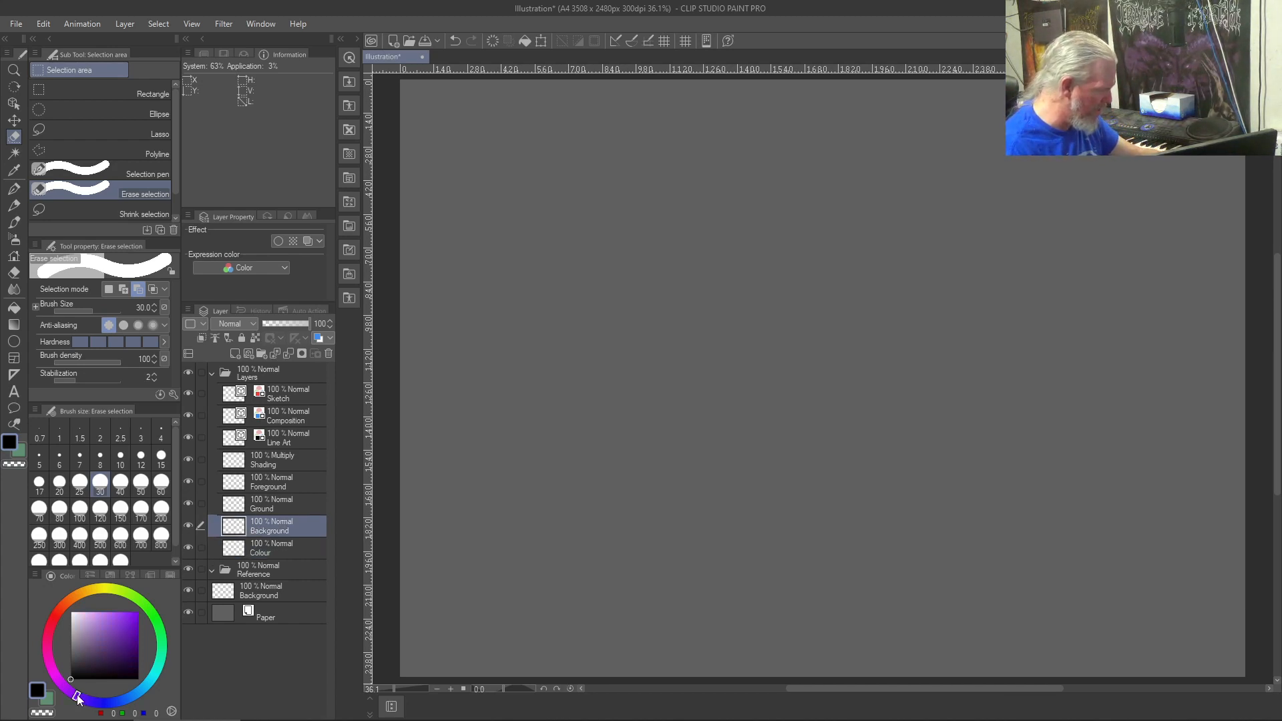
left_click_drag(97, 629, 101, 626)
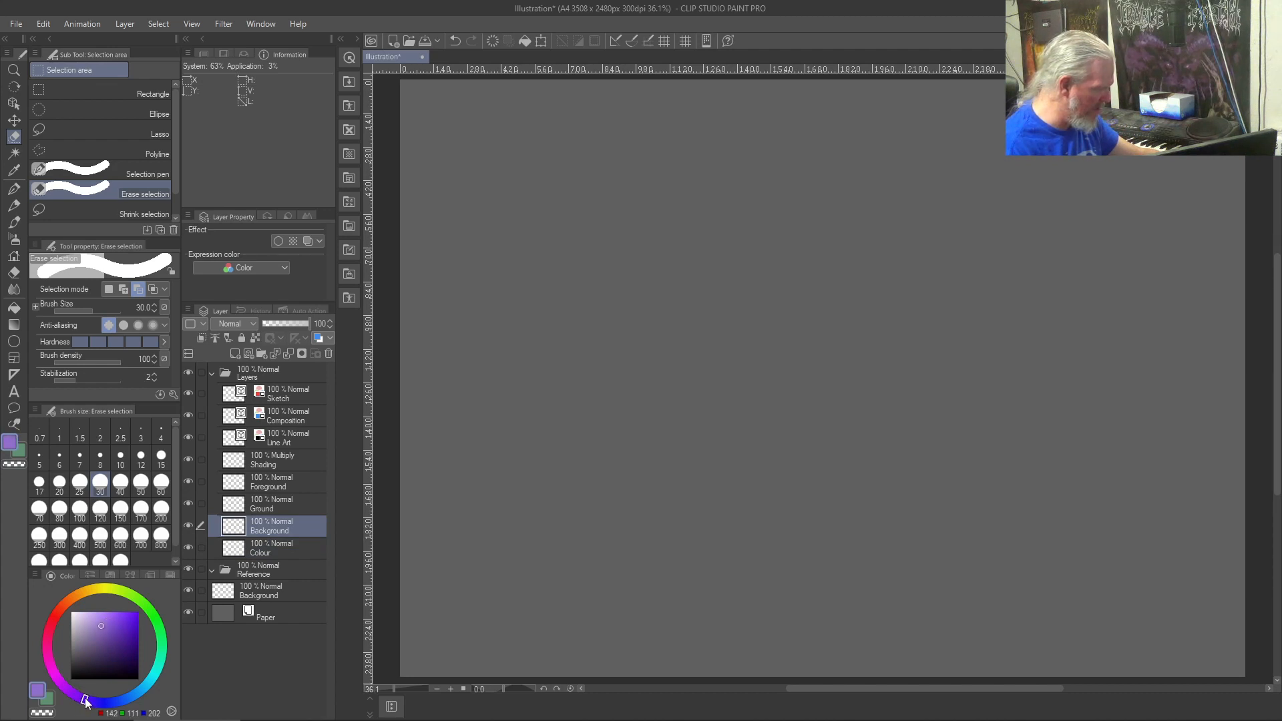
left_click_drag(98, 629, 106, 626)
- Paint a purple mountain range with two peaks across the lower part of the canvas using an enlarged Custom Test brush
mouse_move(1253, 375)
left_mouse_down()
mouse_move(1114, 259)
mouse_move(1186, 310)
left_mouse_up()
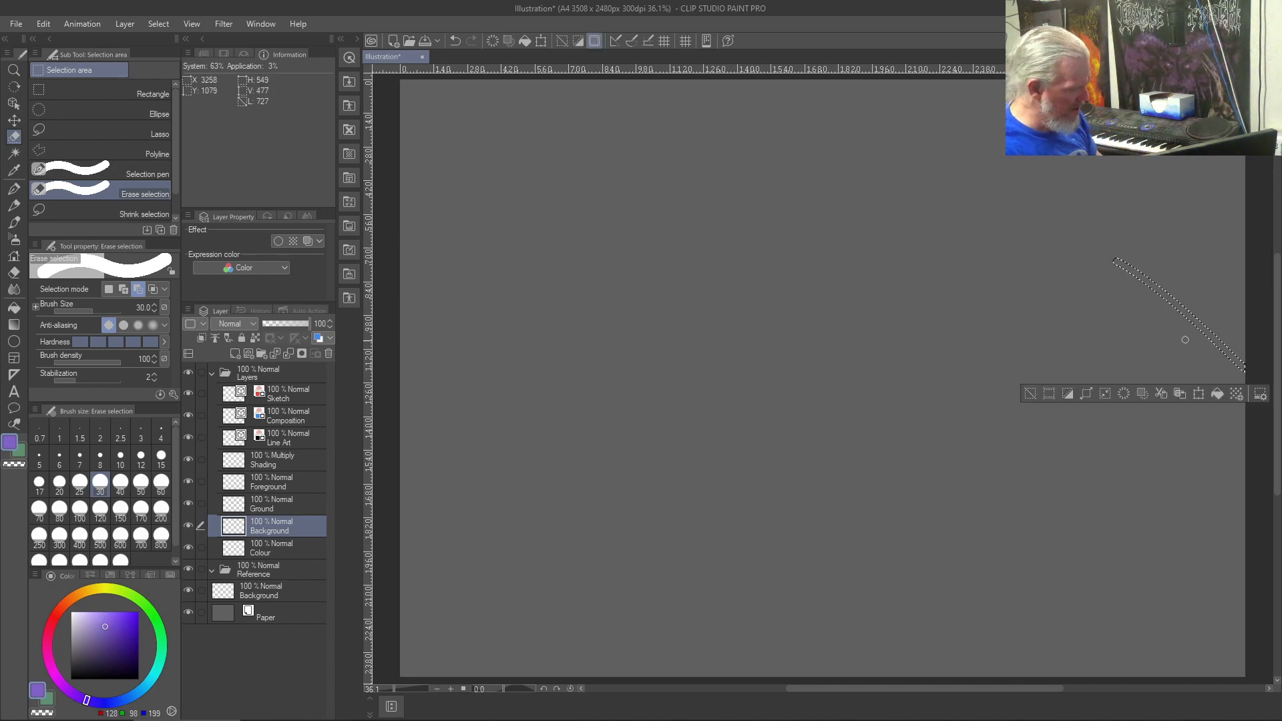
key("ctrl+z")
key("b")
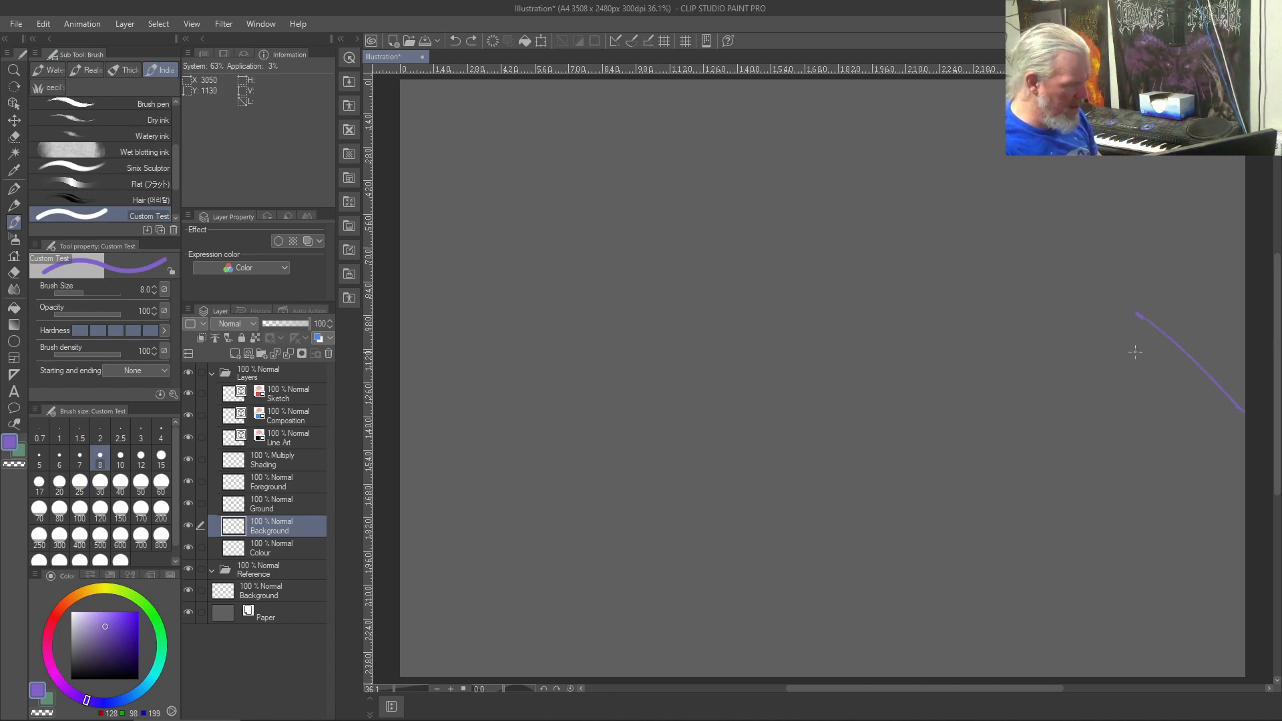
key("bracketright")
key("bracketright")
key("bracketright")
key("bracketright")
key("bracketright")
key("bracketright")
key("bracketright")
key("bracketright")
key("bracketright")
key("bracketright")
key("bracketright")
key("bracketright")
key("bracketright")
key("bracketright")
key("bracketright")
key("bracketright")
key("bracketright")
key("bracketright")
key("bracketright")
key("bracketright")
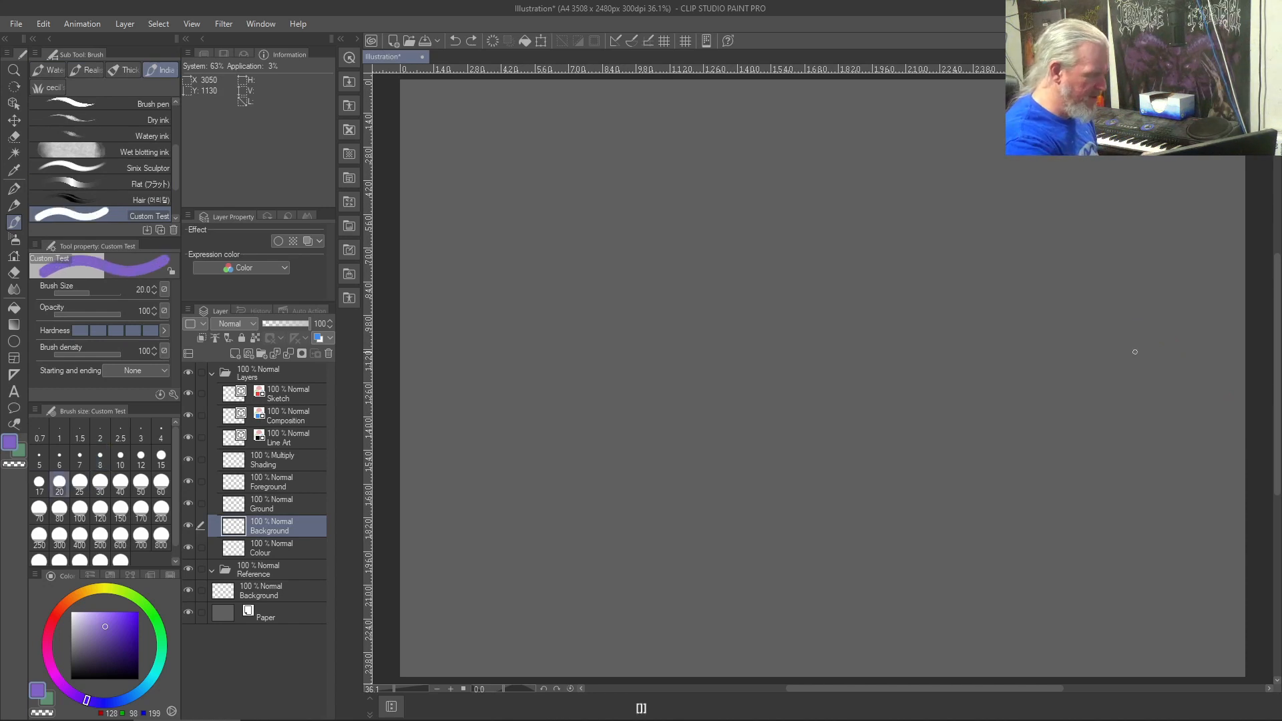
key("bracketright")
mouse_move(1216, 474)
left_mouse_down()
mouse_move(1087, 351)
mouse_move(1080, 323)
mouse_move(979, 360)
mouse_move(790, 494)
mouse_move(952, 419)
mouse_move(685, 558)
mouse_move(1003, 426)
mouse_move(1152, 502)
mouse_move(1126, 608)
mouse_move(1032, 554)
mouse_move(1078, 563)
mouse_move(1034, 593)
mouse_move(798, 595)
mouse_move(945, 599)
mouse_move(840, 533)
mouse_move(679, 574)
mouse_move(904, 623)
mouse_move(426, 650)
mouse_move(457, 655)
mouse_move(503, 620)
mouse_move(467, 575)
left_mouse_up()
mouse_move(771, 538)
left_mouse_down()
mouse_move(662, 388)
mouse_move(637, 383)
mouse_move(712, 470)
mouse_move(622, 342)
mouse_move(602, 338)
mouse_move(525, 504)
mouse_move(595, 403)
mouse_move(586, 516)
mouse_move(531, 518)
mouse_move(486, 494)
mouse_move(413, 573)
mouse_move(491, 464)
mouse_move(588, 471)
left_mouse_up()
- Erase along the left mountain's slopes with transparent colour at brush size 60 to give it a sharp peak
key("bracketleft")
key("bracketleft")
key("bracketleft")
key("bracketleft")
key("bracketleft")
key("bracketleft")
key("bracketleft")
key("bracketleft")
key("bracketleft")
key("bracketleft")
key("bracketleft")
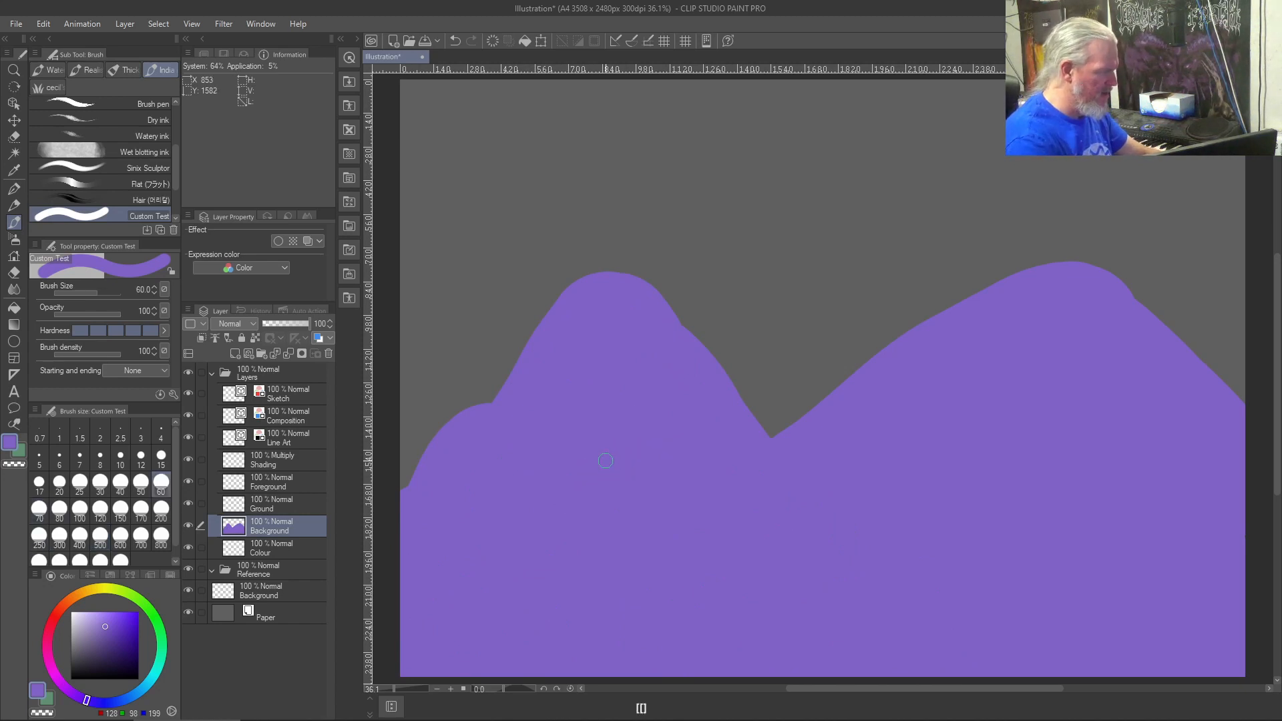
key("c")
left_click_drag(579, 263, 406, 493)
mouse_move(478, 392)
left_mouse_down()
mouse_move(404, 490)
mouse_move(438, 417)
left_mouse_up()
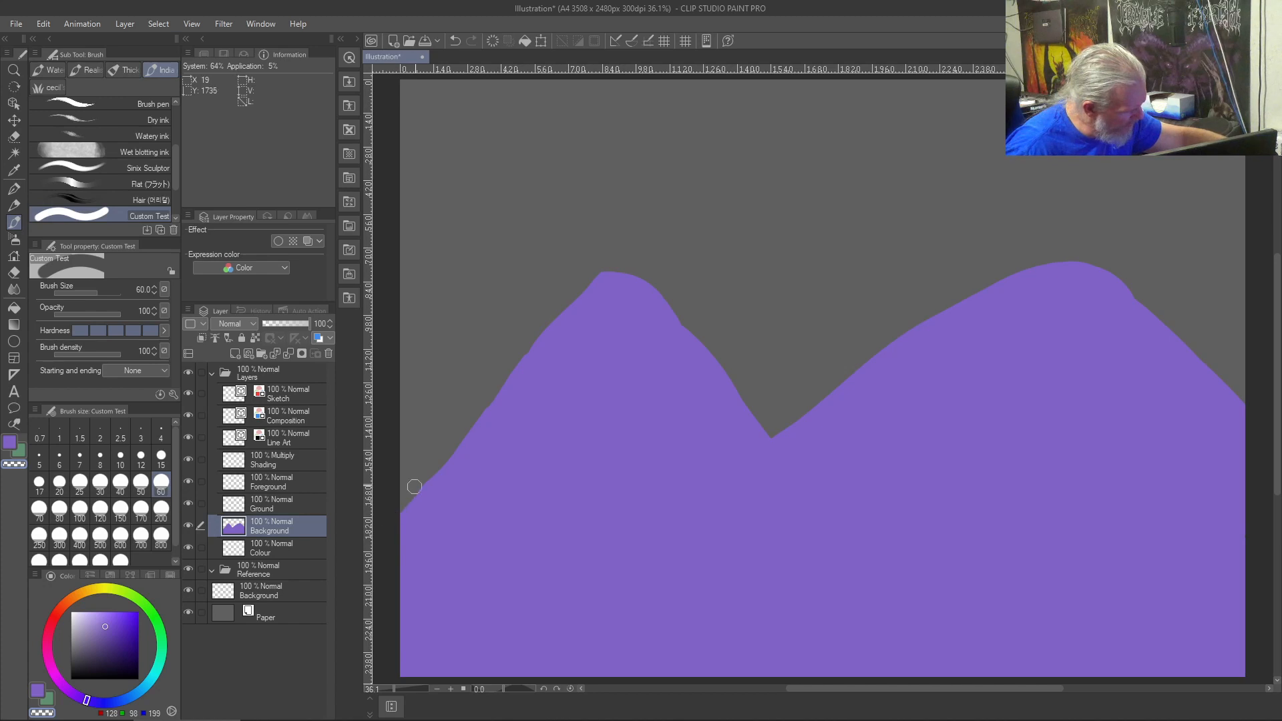
mouse_move(408, 499)
left_mouse_down()
mouse_move(626, 228)
mouse_move(568, 242)
mouse_move(664, 293)
mouse_move(591, 255)
mouse_move(692, 323)
mouse_move(633, 275)
mouse_move(741, 384)
left_mouse_up()
left_click_drag(597, 257, 745, 398)
left_click_drag(689, 346, 752, 416)
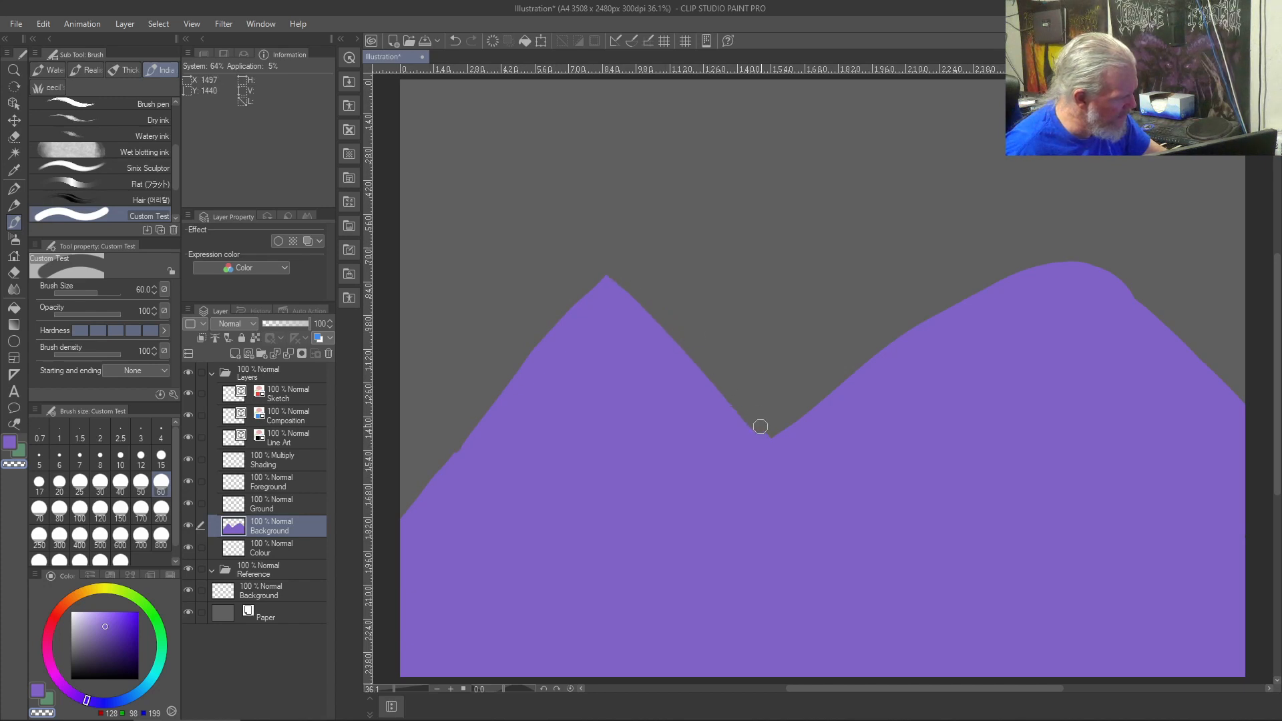
- Trim both slopes of the right mountain with the transparent brush to form a pointed peak and straighter sides
left_click_drag(782, 435, 1015, 260)
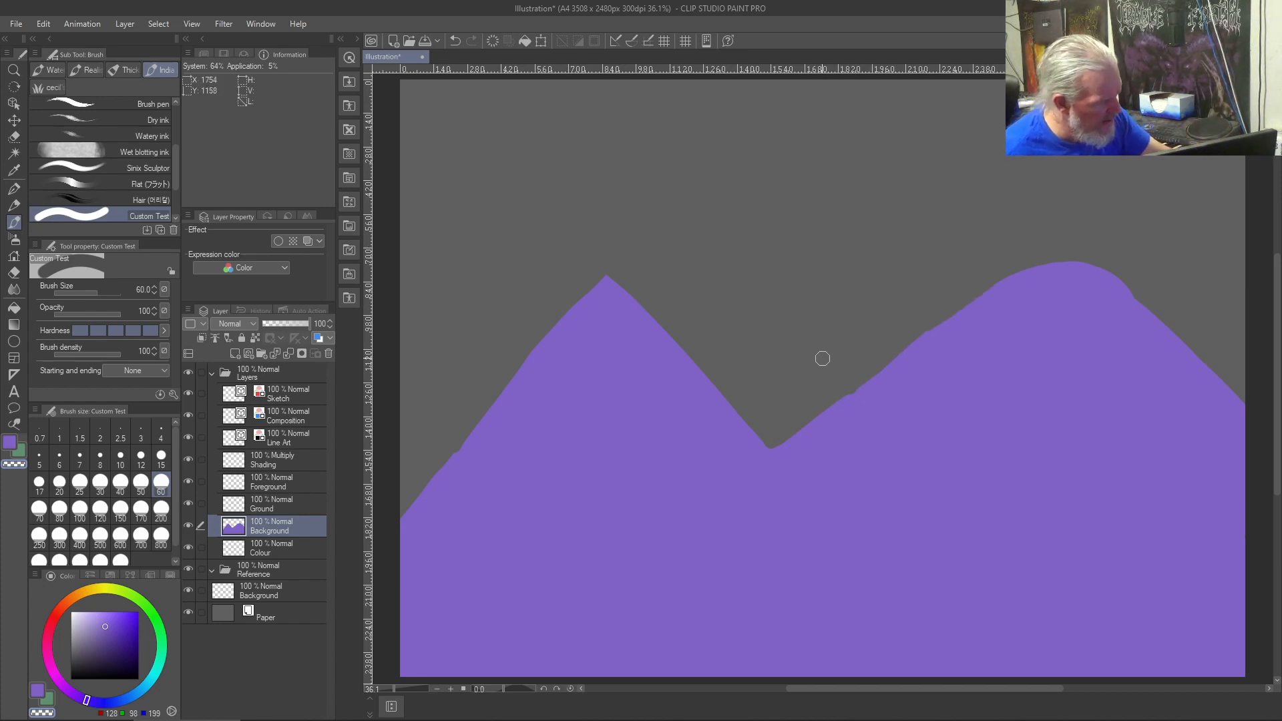
mouse_move(1070, 255)
left_mouse_down()
mouse_move(1246, 410)
mouse_move(1231, 389)
left_mouse_up()
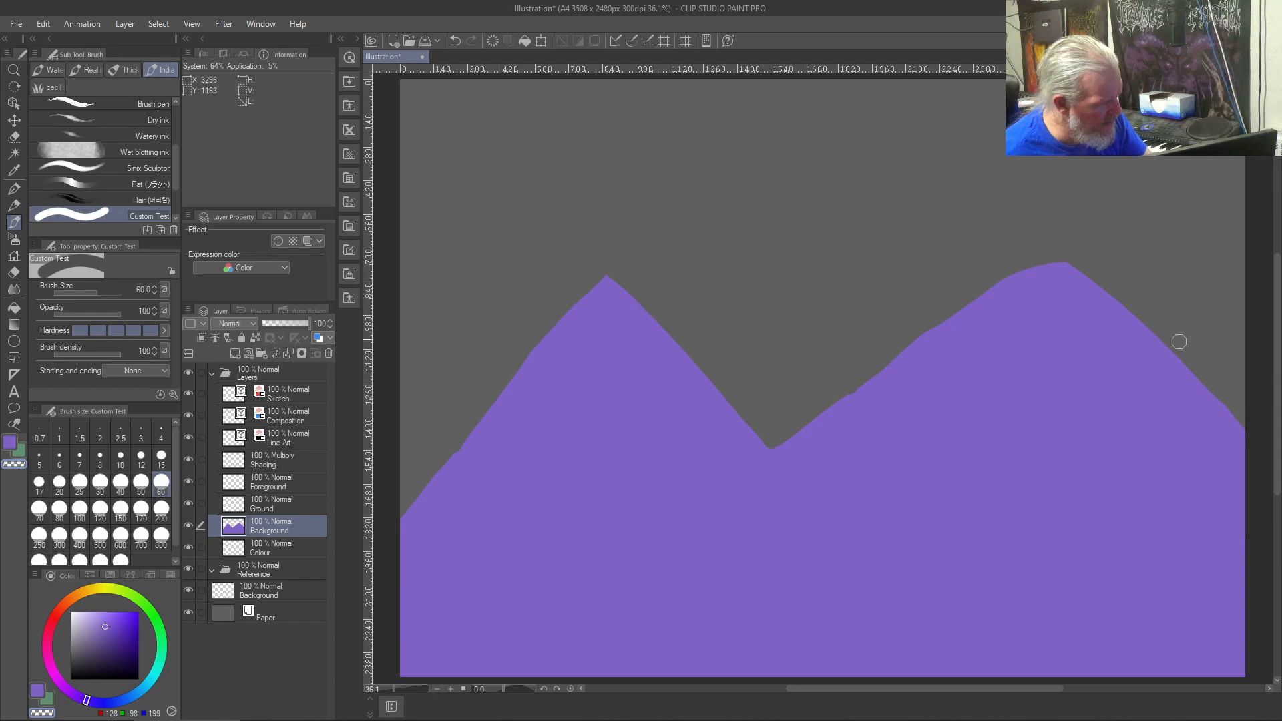
mouse_move(1253, 452)
left_mouse_down()
mouse_move(1198, 375)
mouse_move(1070, 242)
mouse_move(1103, 271)
mouse_move(965, 314)
left_mouse_up()
left_click_drag(1048, 253, 887, 362)
left_click_drag(990, 289, 831, 415)
left_click_drag(960, 314, 813, 429)
left_click_drag(919, 350, 810, 437)
left_click_drag(1042, 254, 820, 418)
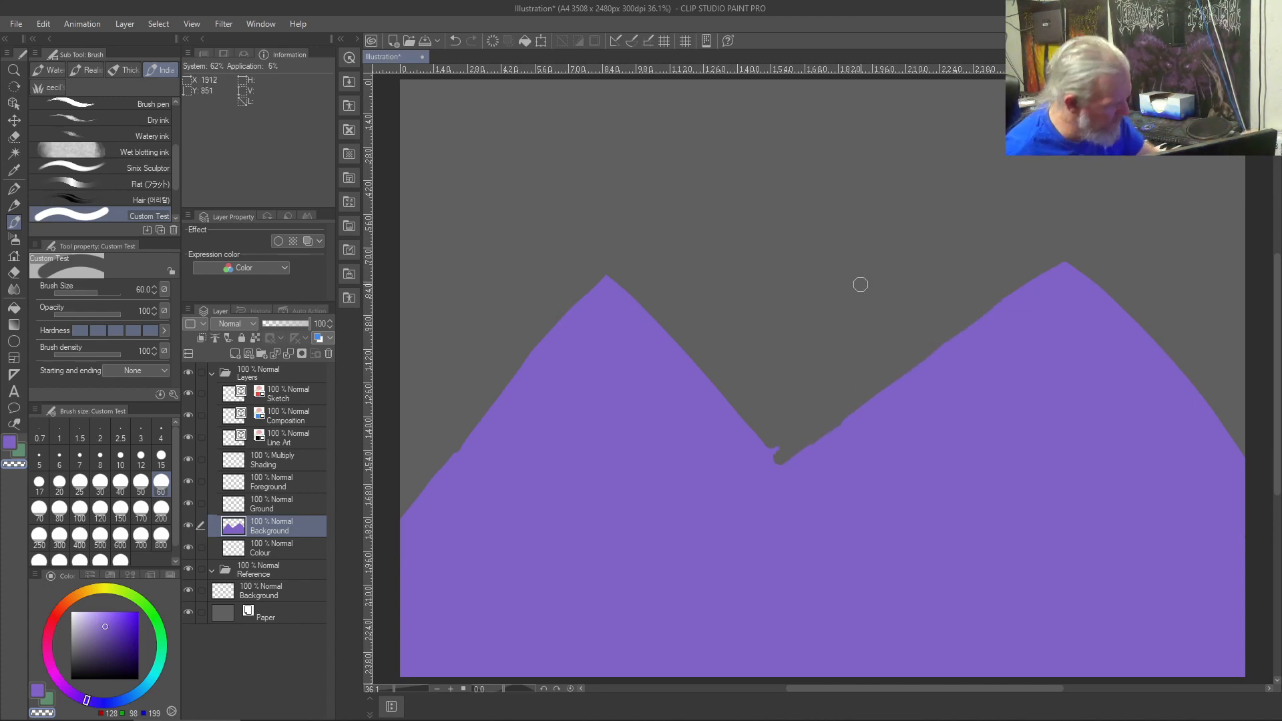
- Clean up the valley where the two mountains meet and return to the purple drawing colour
left_click_drag(836, 518, 765, 441)
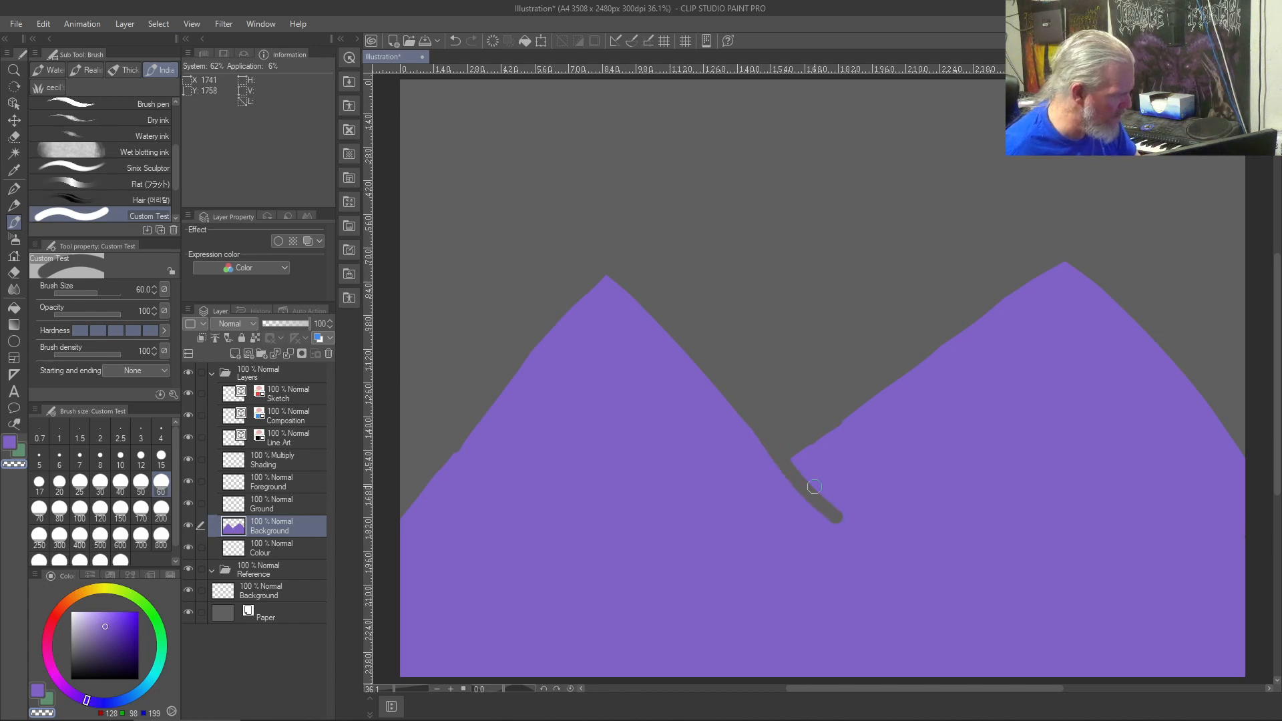
mouse_move(791, 499)
left_mouse_down()
mouse_move(844, 524)
mouse_move(757, 489)
mouse_move(770, 490)
left_mouse_up()
key("c")
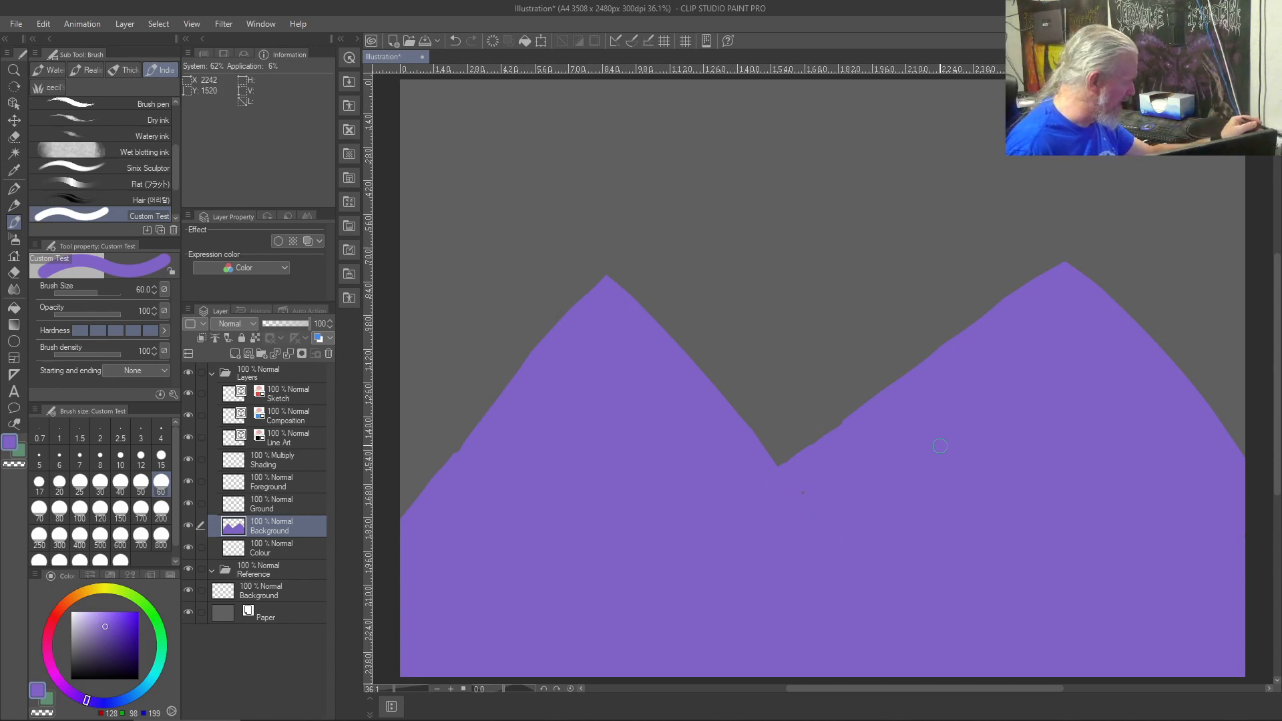
- Set up the Gradient tool with the Midday sky preset
left_click(13, 325)
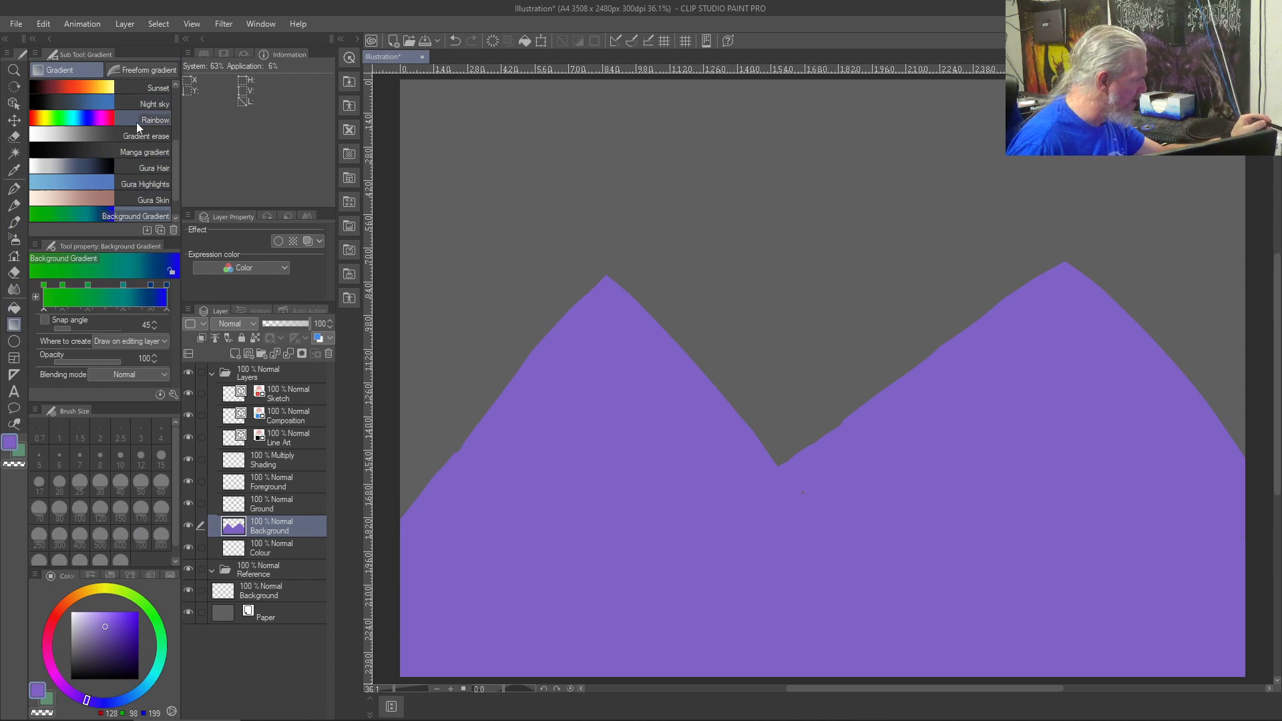
left_click(155, 151)
scroll(175, 162, "up", 5)
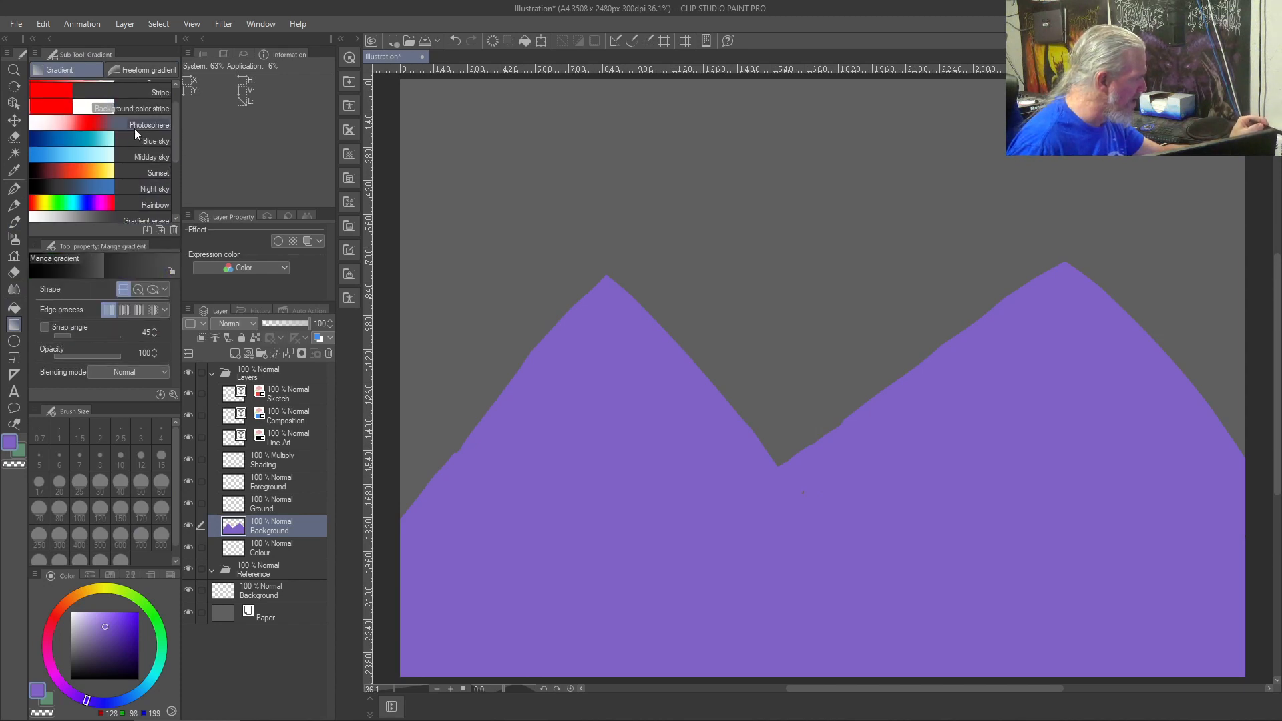
left_click(82, 151)
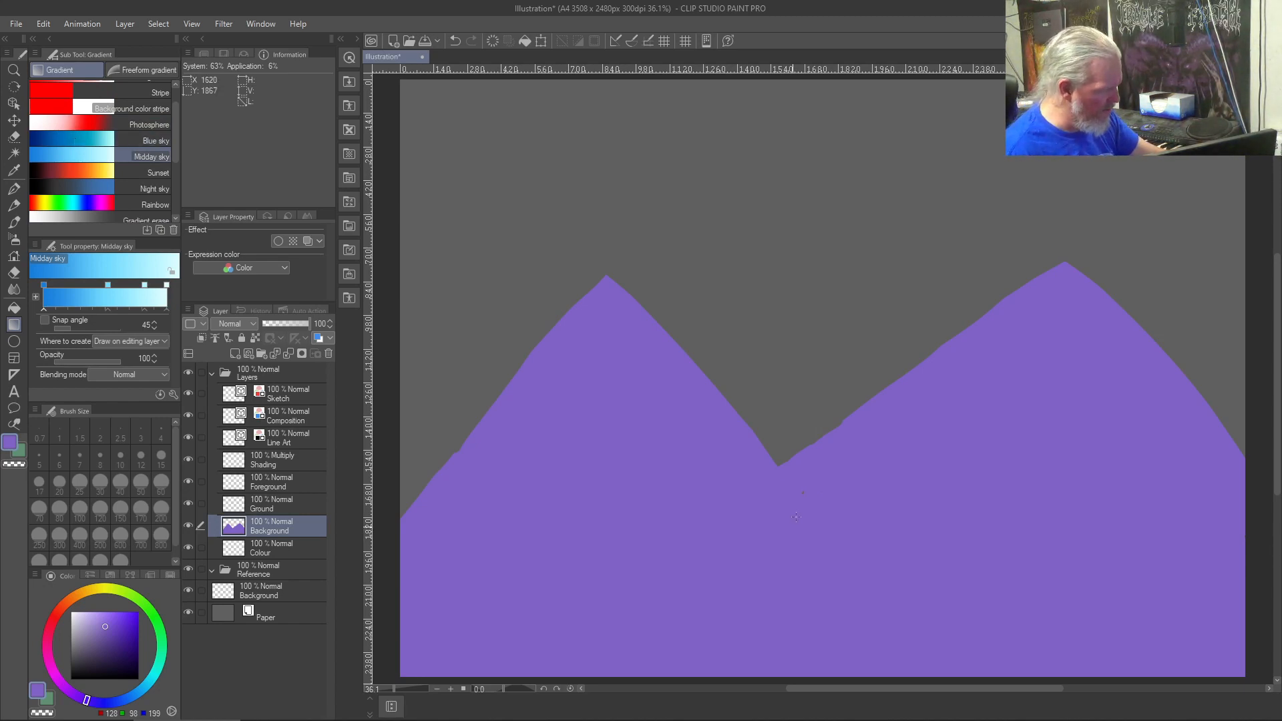
- Try a vertical Midday sky gradient on the Background layer and undo it
left_click_drag(805, 117, 809, 533)
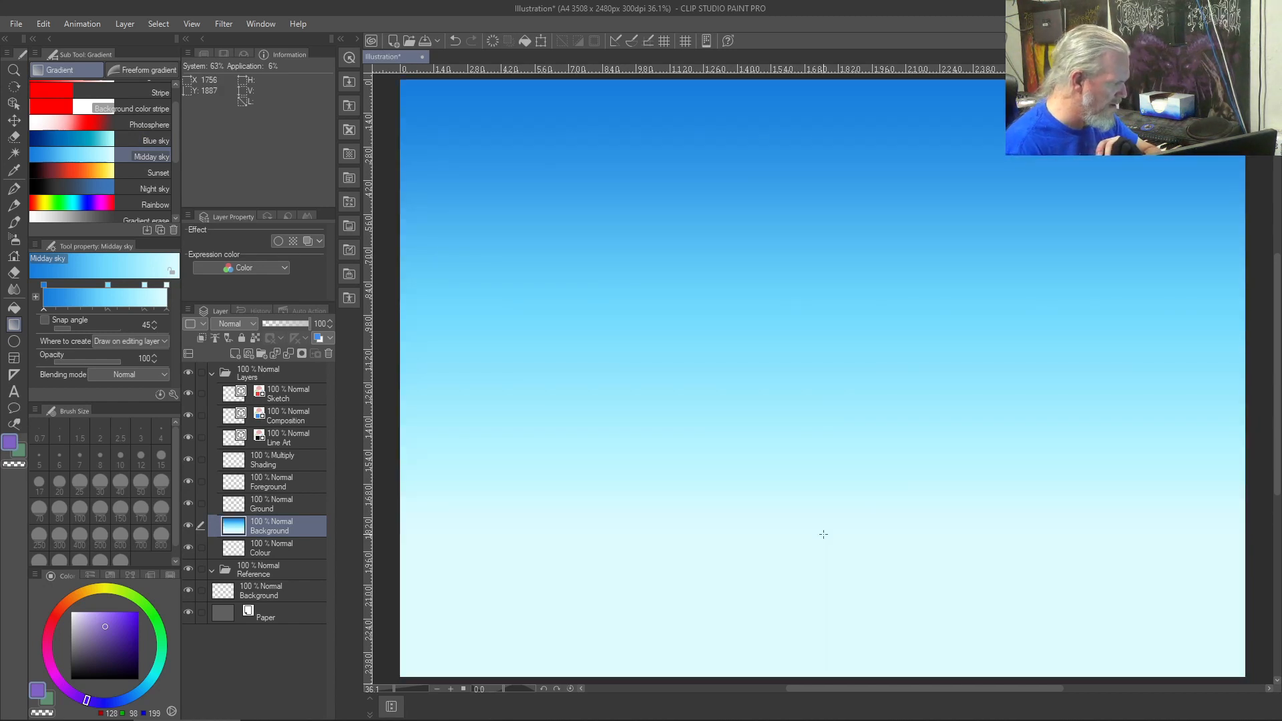
key("ctrl+z")
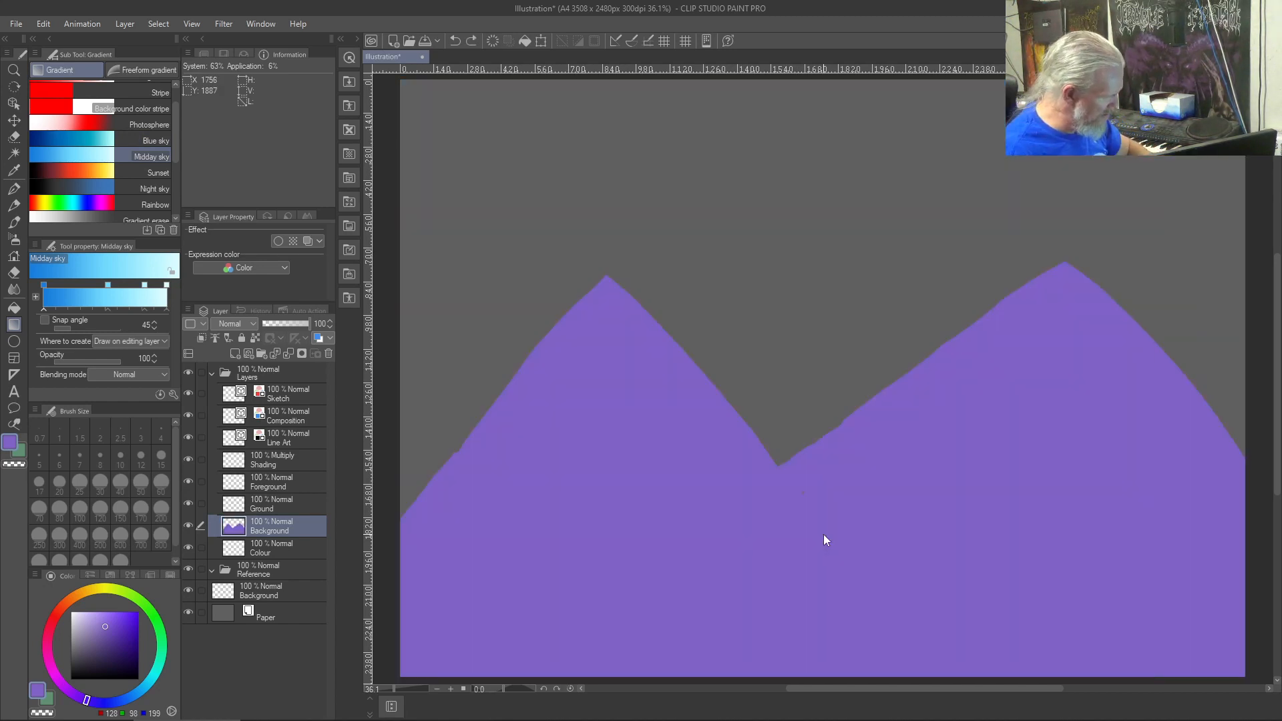
- Fill the Colour layer with a vertical Midday sky gradient and return to the Background layer
left_click(280, 548)
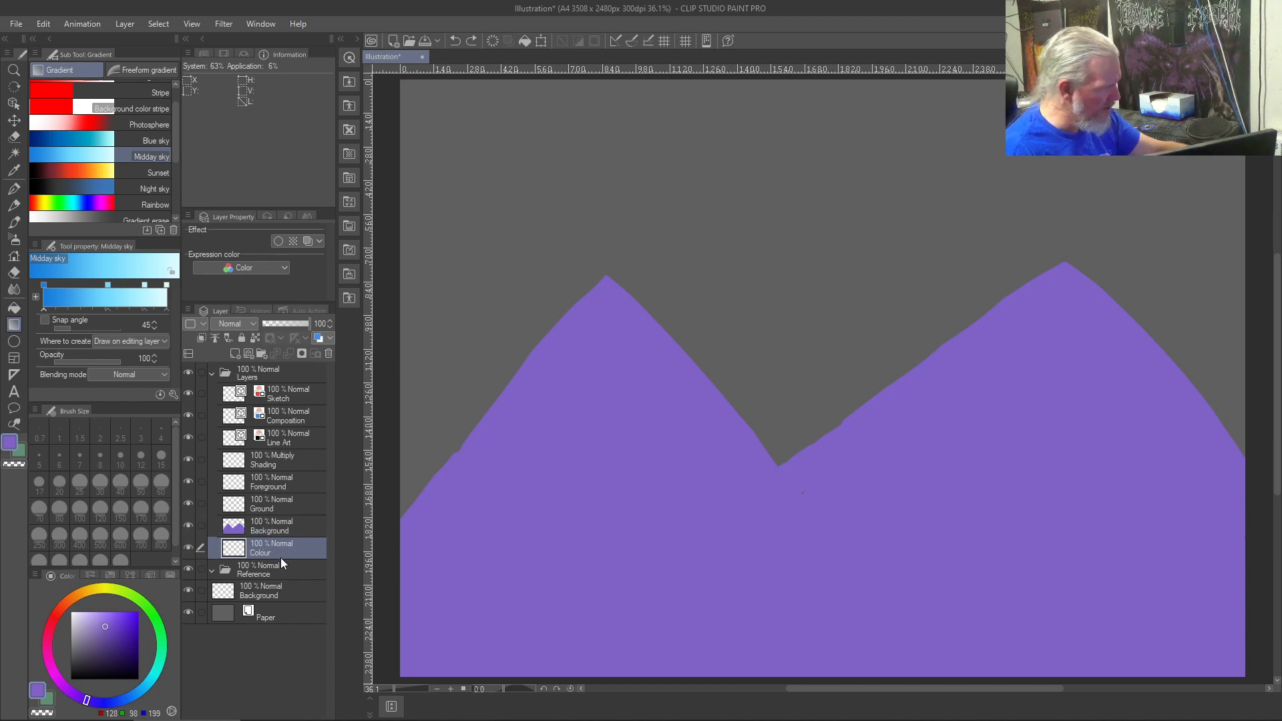
left_click_drag(805, 78, 813, 545)
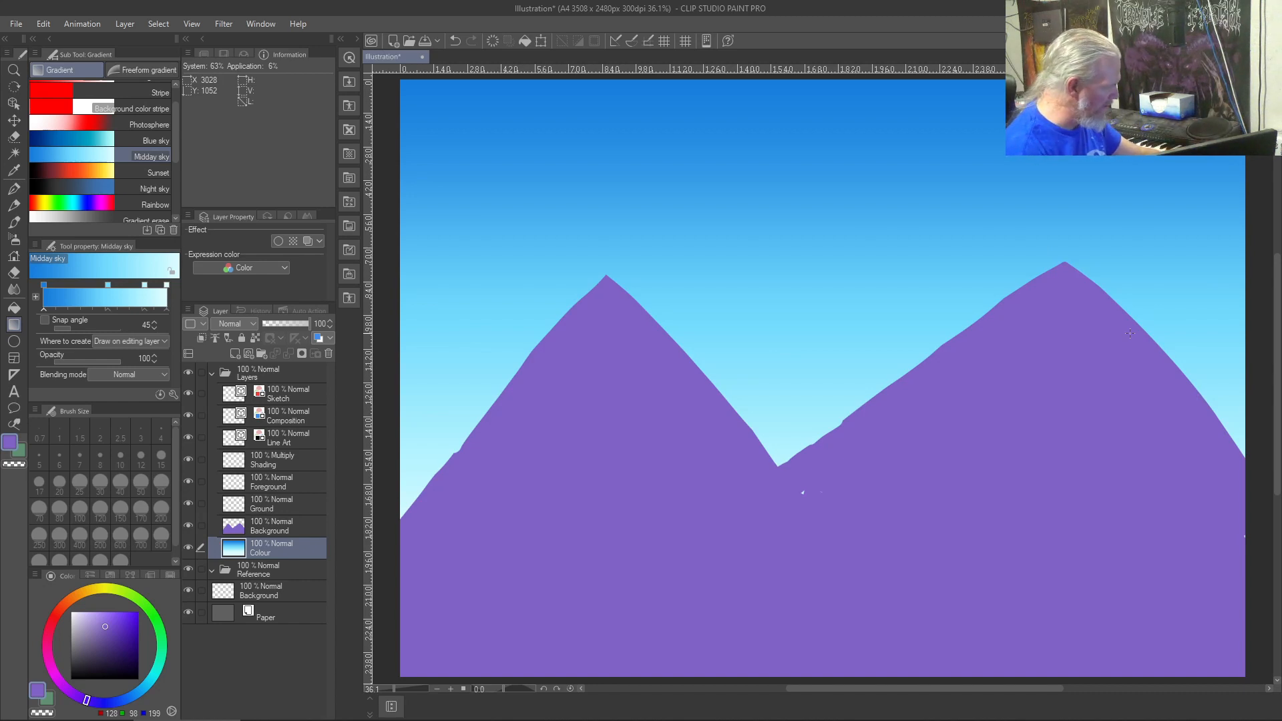
left_click(291, 527)
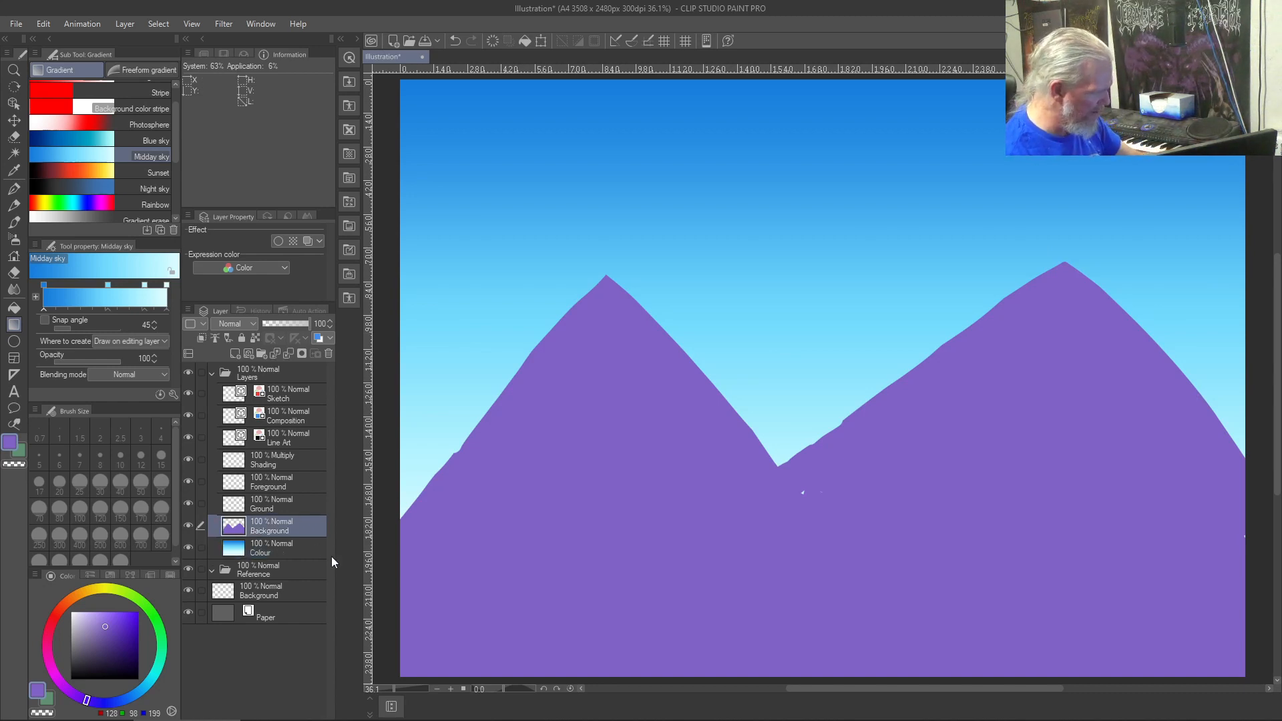
- Undo the stray gradient on the Background layer and switch to the Custom Test brush at size 20
left_click_drag(1264, 472, 1220, 448)
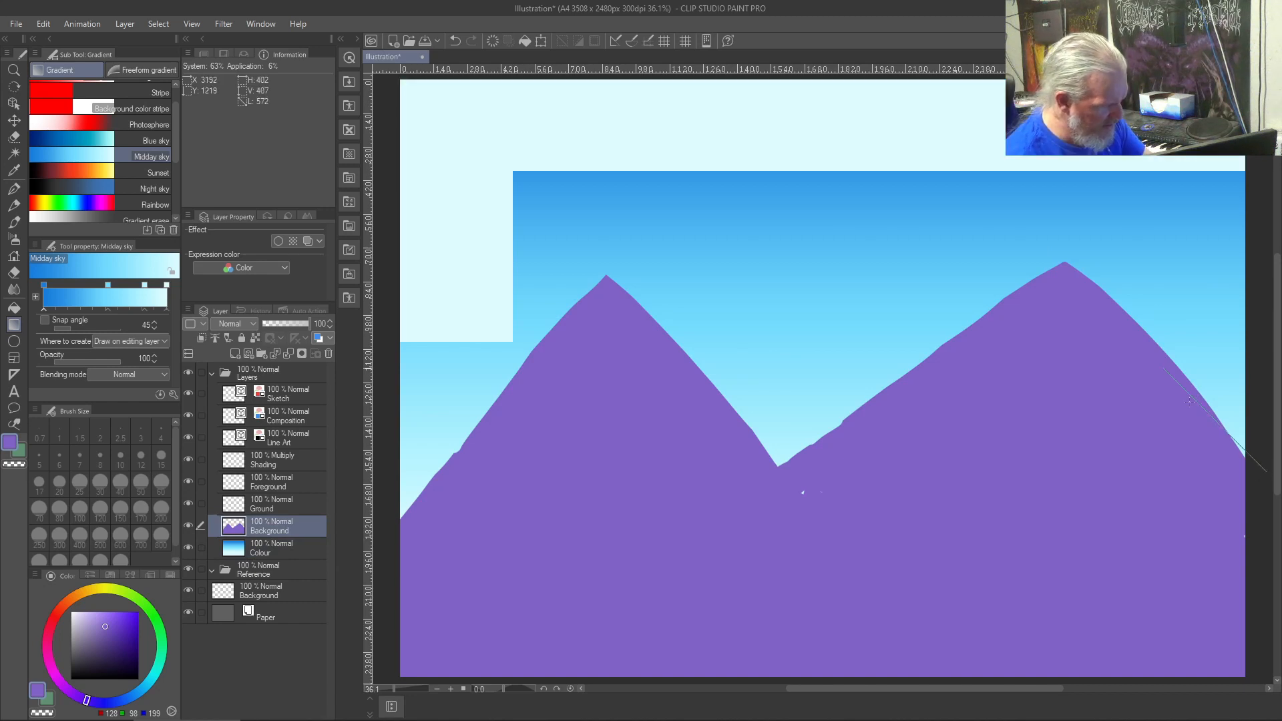
key("ctrl+z")
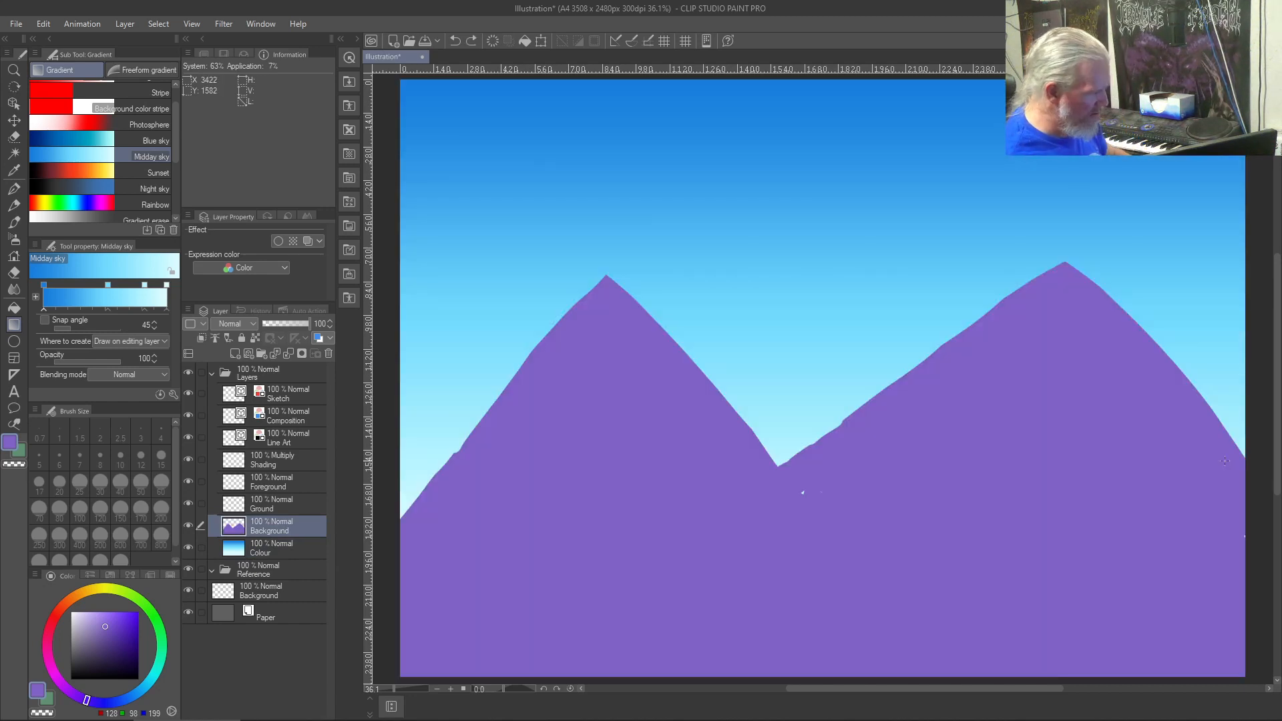
key("b")
key("bracketleft")
key("bracketleft")
key("bracketleft")
key("bracketleft")
key("bracketleft")
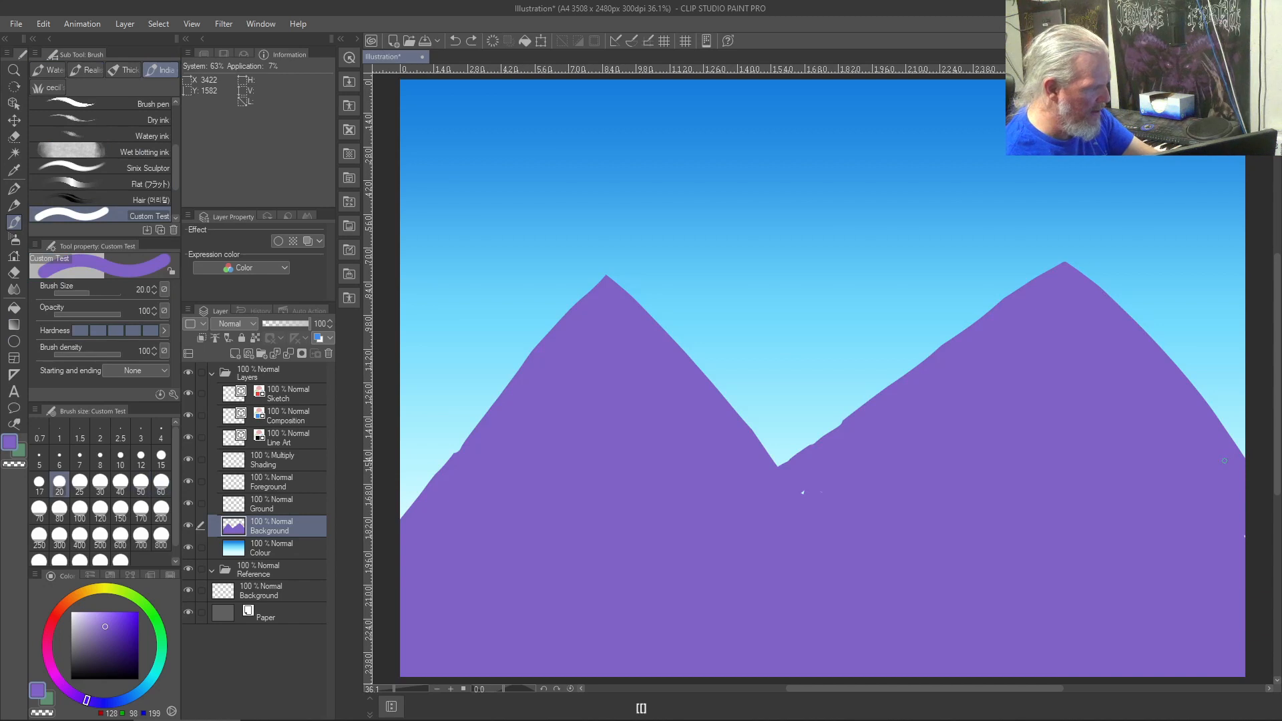
- Touch up the right mountain's outer slope and trim its edge and peak with the transparent brush enlarged to 200
left_click_drag(1245, 462, 1208, 411)
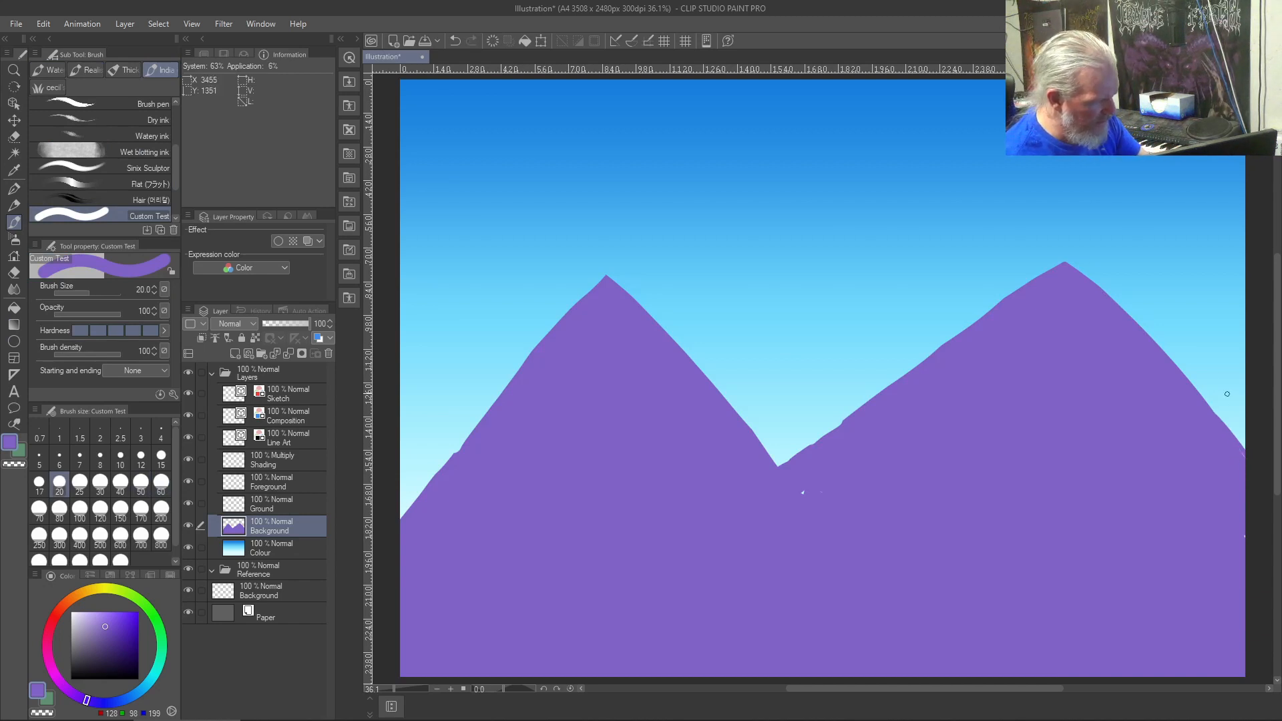
key("bracketright")
key("bracketright")
key("bracketright")
key("bracketright")
key("bracketright")
key("bracketright")
key("bracketright")
key("bracketright")
key("bracketright")
key("bracketright")
key("bracketright")
key("bracketright")
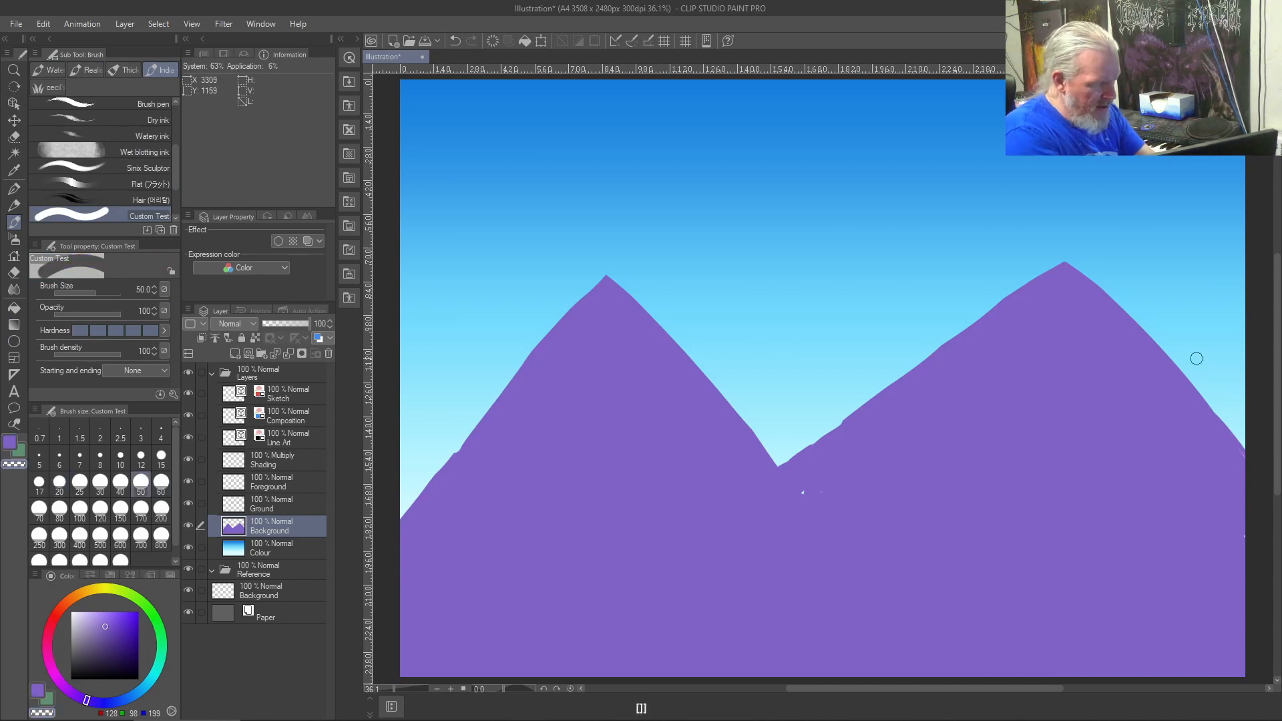
left_click_drag(1252, 446, 1190, 380)
mouse_move(1265, 486)
left_mouse_down()
mouse_move(1204, 390)
mouse_move(955, 251)
left_mouse_up()
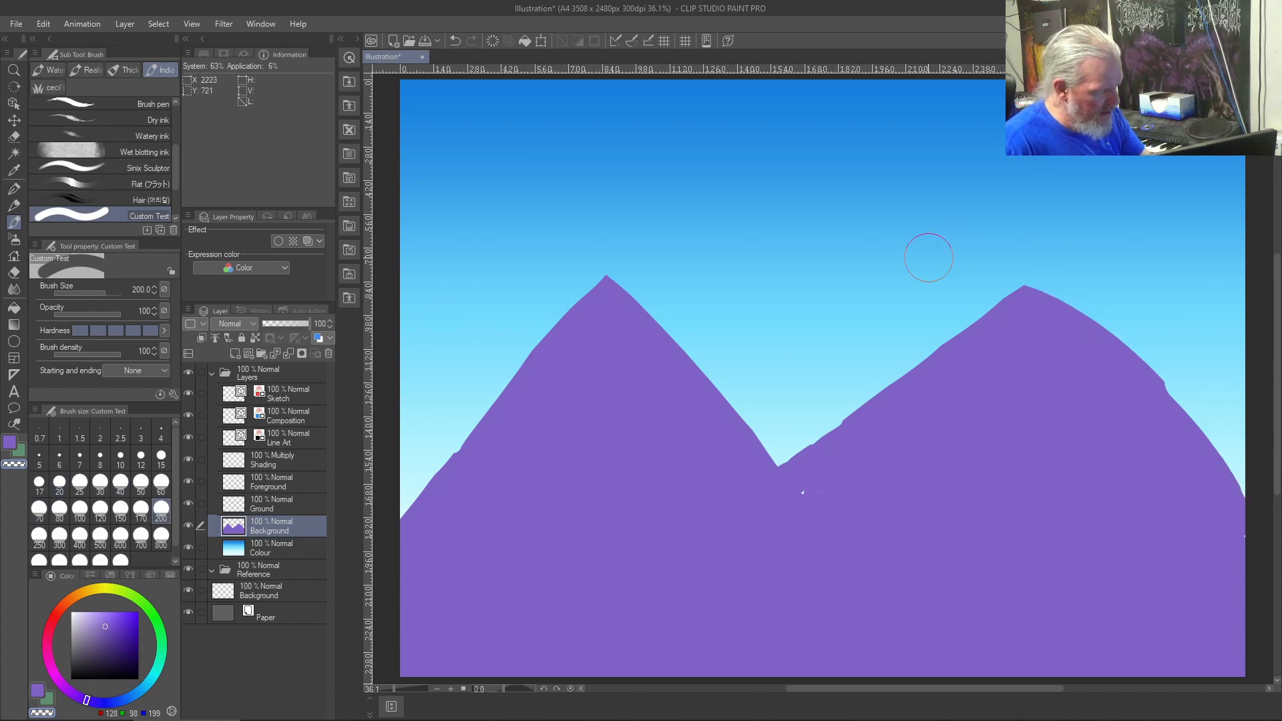
- Erase both mountains down into lower, rounded hills with the size 200 transparent brush
mouse_move(1233, 482)
left_mouse_down()
mouse_move(1224, 439)
mouse_move(1118, 325)
mouse_move(979, 261)
left_mouse_up()
left_click_drag(1062, 289, 941, 331)
mouse_move(1122, 343)
left_mouse_down()
mouse_move(981, 320)
mouse_move(845, 380)
mouse_move(790, 434)
left_mouse_up()
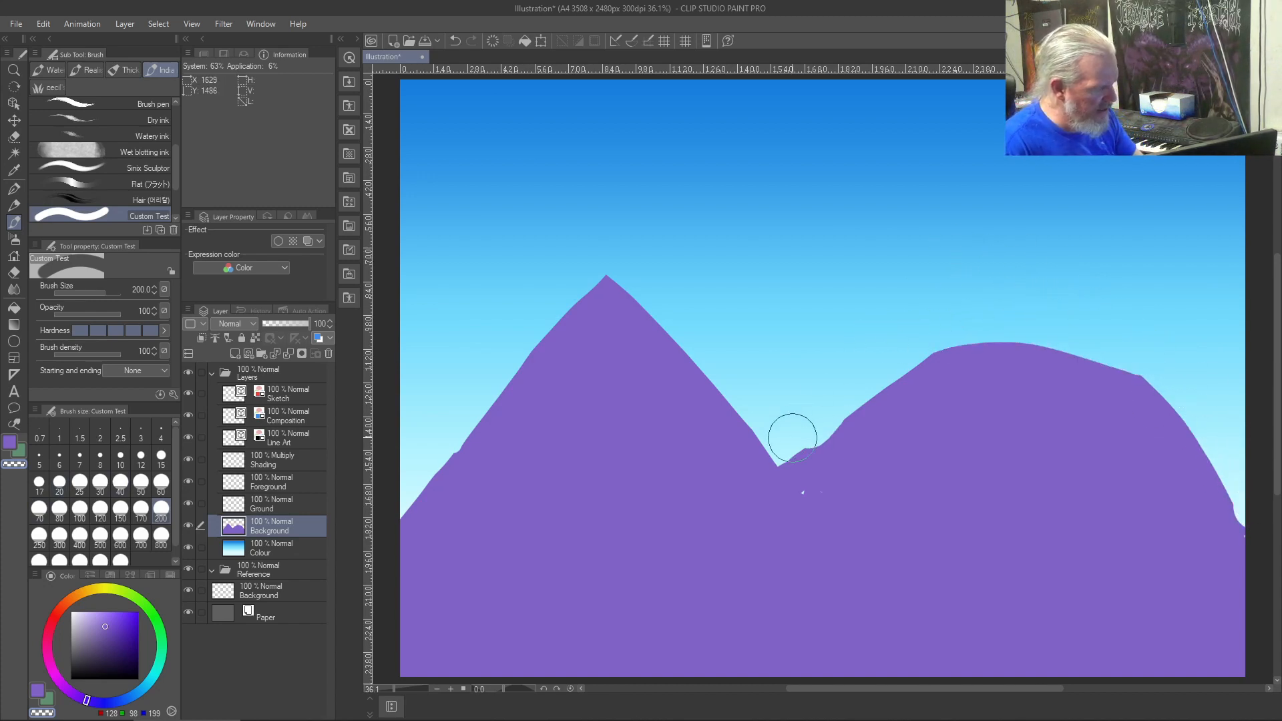
mouse_move(1114, 341)
left_mouse_down()
mouse_move(1275, 535)
mouse_move(1219, 453)
mouse_move(1050, 310)
left_mouse_up()
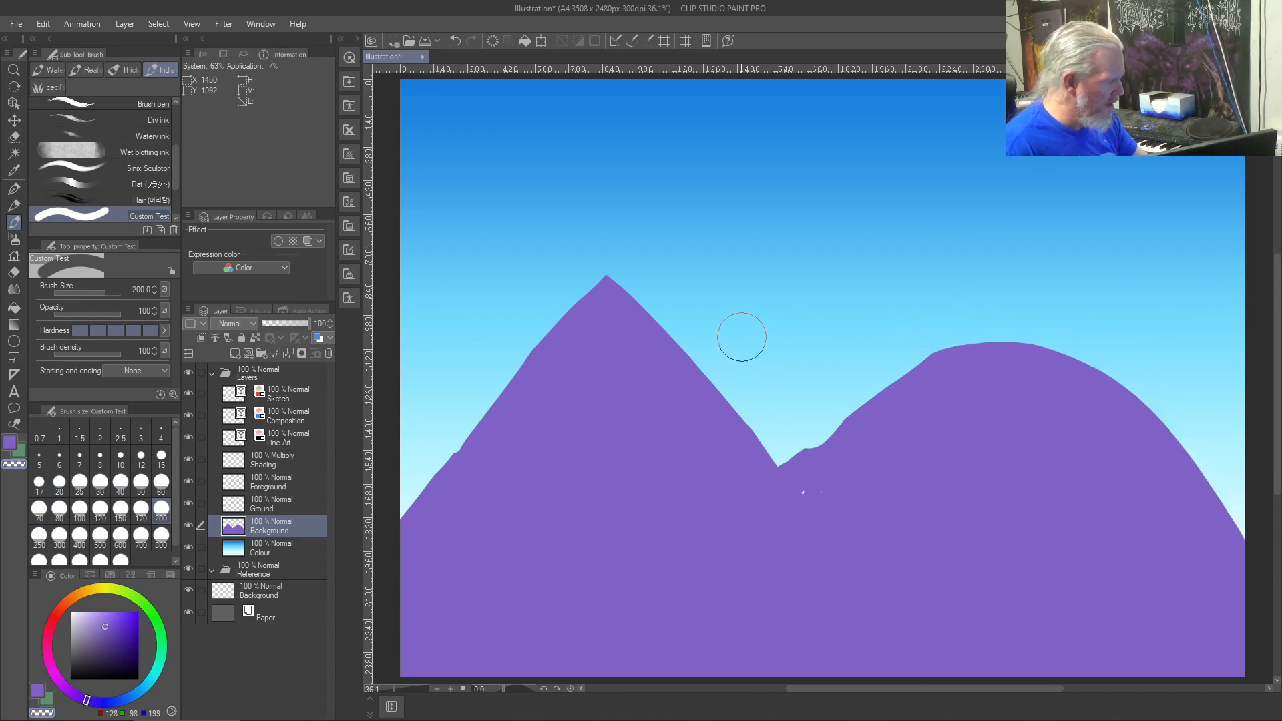
left_click_drag(641, 279, 564, 283)
mouse_move(462, 363)
left_mouse_down()
mouse_move(683, 320)
mouse_move(497, 333)
mouse_move(637, 349)
mouse_move(594, 290)
mouse_move(732, 391)
mouse_move(778, 450)
mouse_move(630, 350)
mouse_move(757, 446)
mouse_move(723, 404)
mouse_move(520, 343)
mouse_move(413, 420)
mouse_move(524, 349)
mouse_move(388, 543)
mouse_move(413, 486)
mouse_move(390, 541)
mouse_move(561, 365)
mouse_move(845, 486)
mouse_move(800, 448)
mouse_move(833, 486)
mouse_move(842, 456)
mouse_move(1057, 390)
mouse_move(1174, 422)
mouse_move(981, 359)
mouse_move(1201, 464)
mouse_move(1057, 354)
mouse_move(1266, 554)
mouse_move(1210, 497)
mouse_move(1261, 568)
mouse_move(1153, 459)
mouse_move(1070, 428)
mouse_move(1144, 453)
mouse_move(1129, 454)
mouse_move(1259, 574)
mouse_move(1109, 459)
mouse_move(1124, 477)
mouse_move(1117, 456)
mouse_move(912, 427)
mouse_move(839, 432)
mouse_move(1043, 436)
mouse_move(790, 478)
left_mouse_up()
- Undo the erasing strokes on both mountains while keeping the sky gradient on the Colour layer
key("ctrl+z")
key("ctrl+z")
key("ctrl+z")
key("ctrl+z")
key("ctrl+z")
key("ctrl+z")
key("ctrl+z")
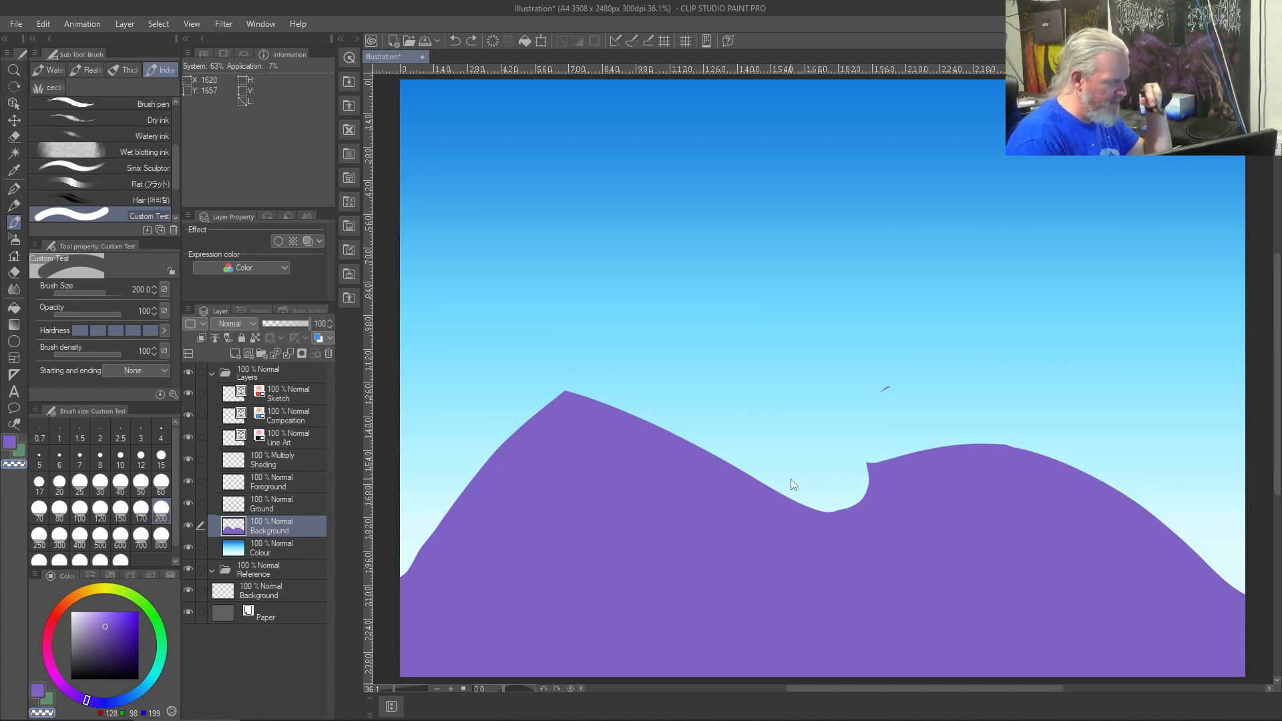
key("ctrl+z")
key("ctrl+z")
key("ctrl+z")
key("ctrl+z")
key("ctrl+z")
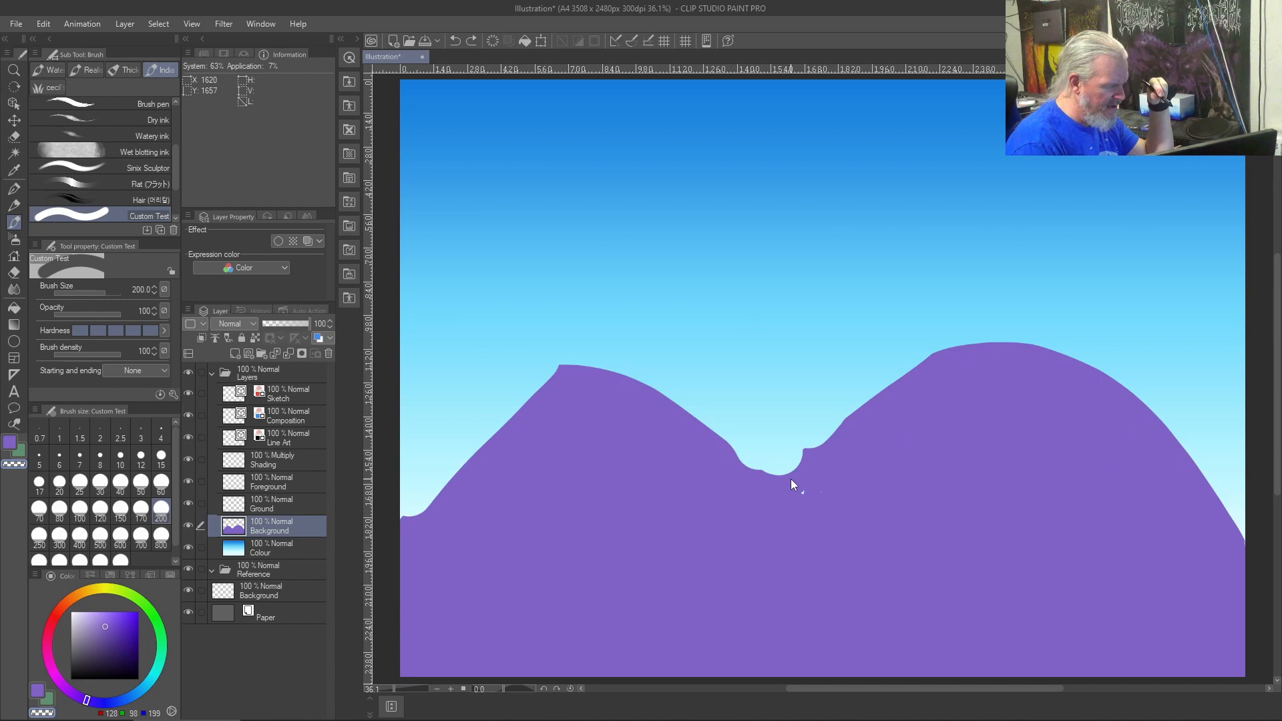
key("ctrl+z")
key("ctrl+z")
key("ctrl+z")
key("ctrl+z")
key("ctrl+z")
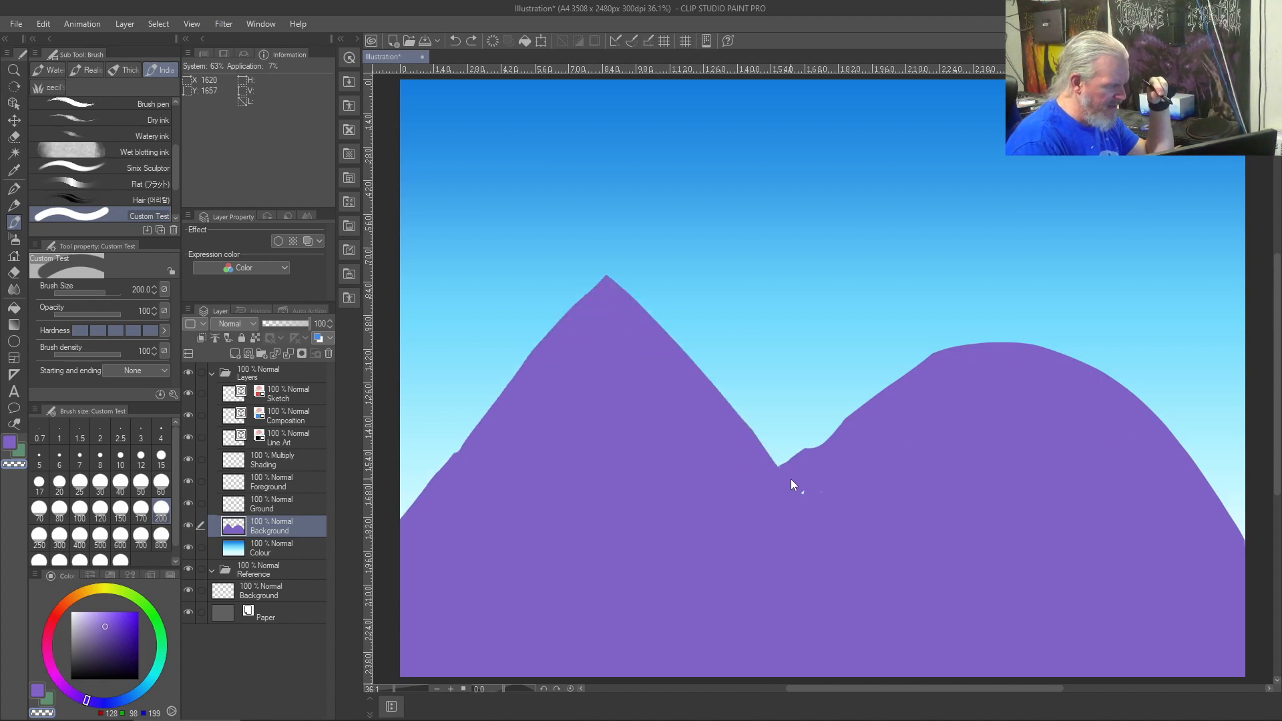
key("ctrl+z")
key("ctrl+z")
key("ctrl+z")
key("ctrl+z")
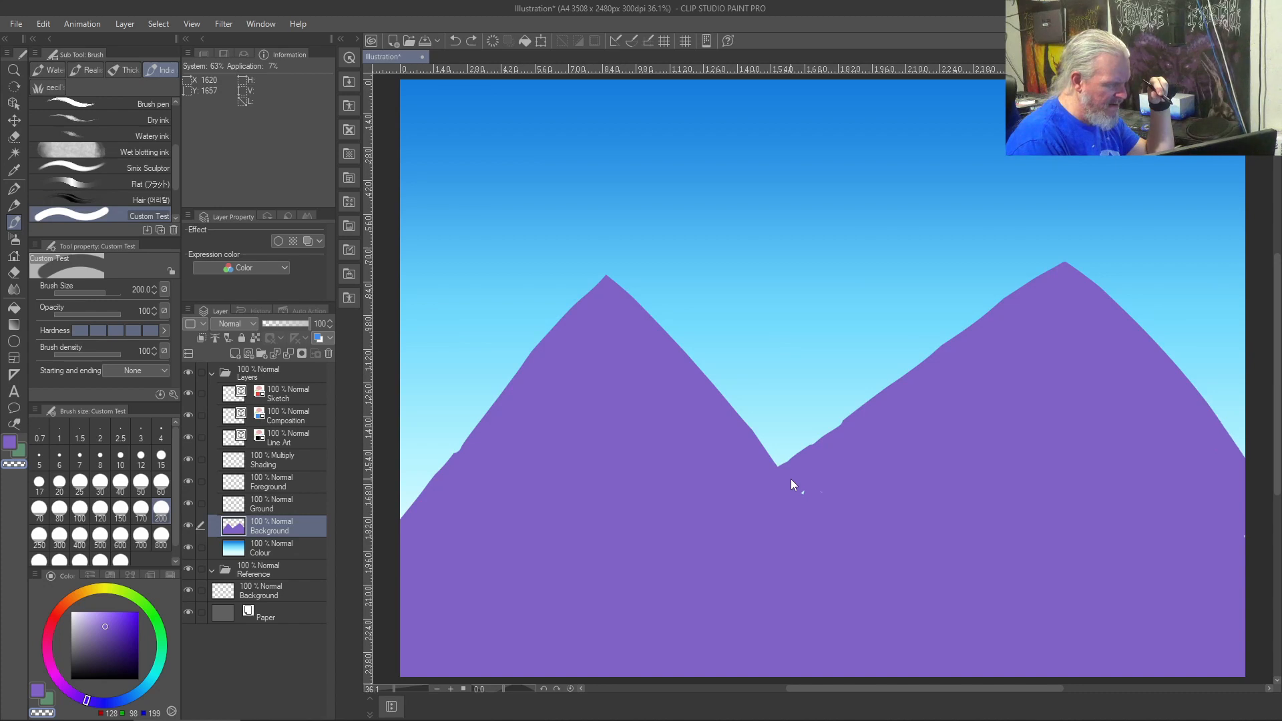
key("ctrl+z")
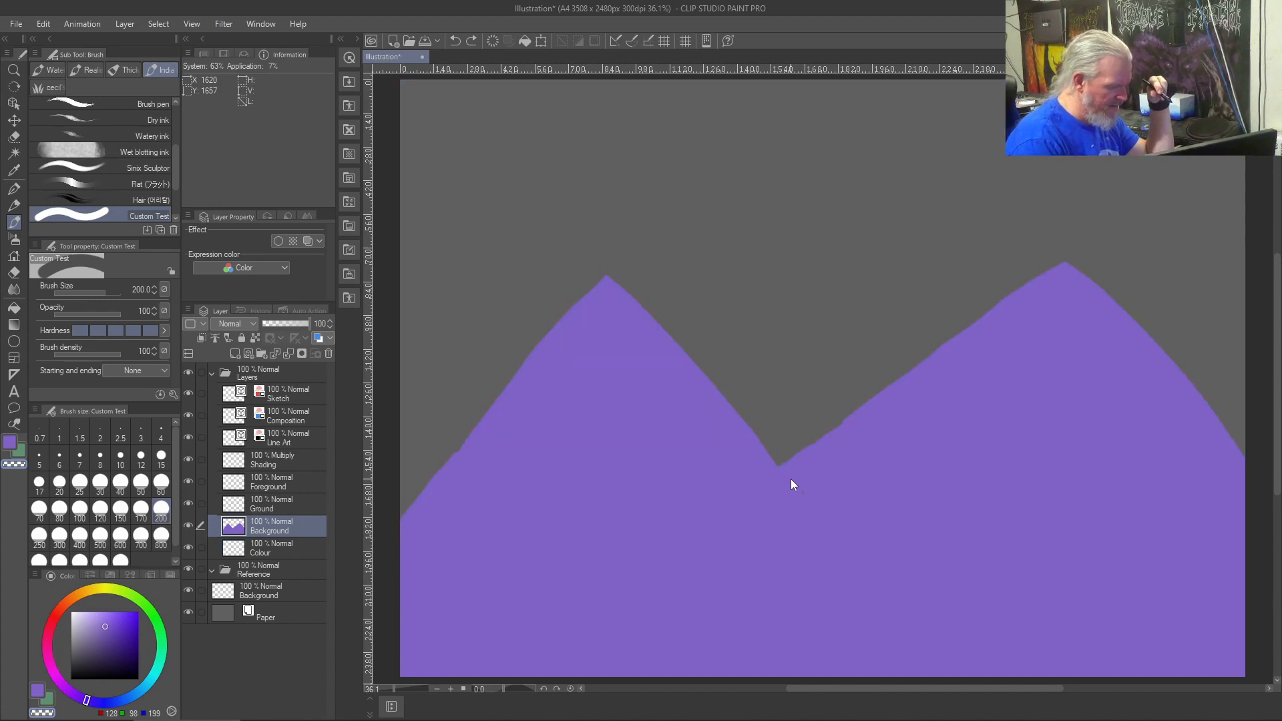
key("ctrl+y")
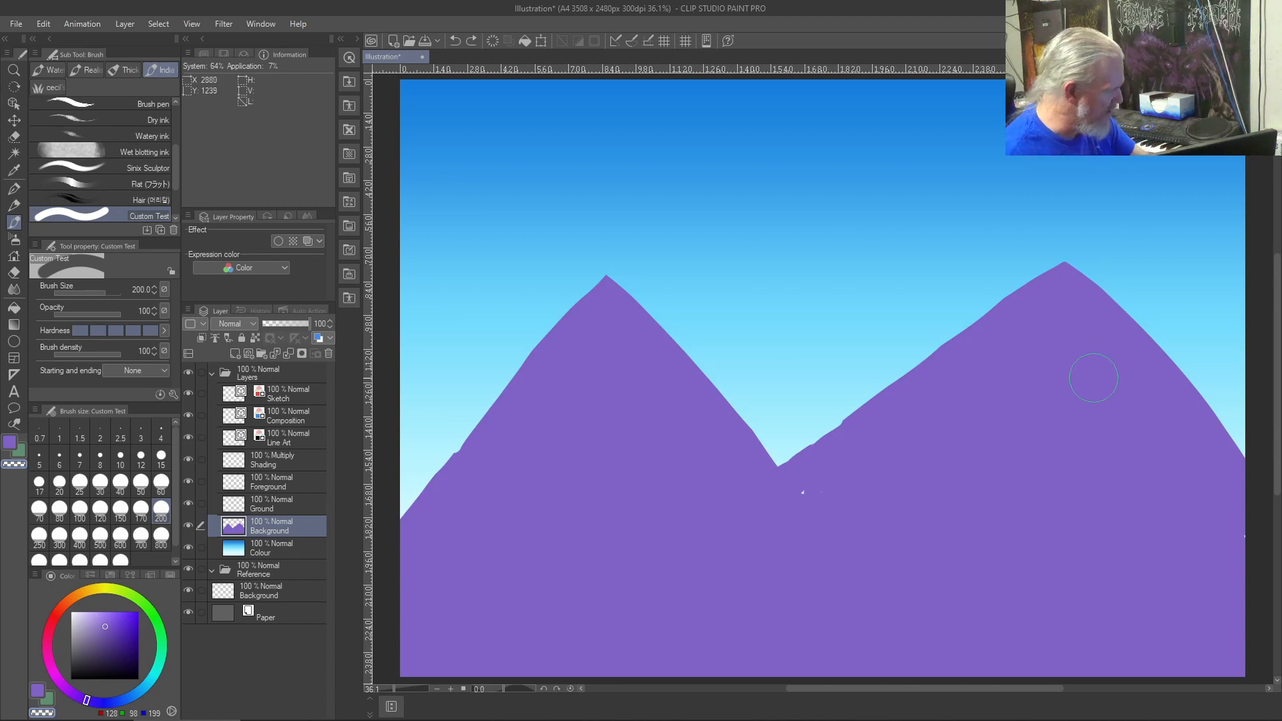
- Try softening the mountain edges with the transparent brush at the lowest hardness level, and undo the strokes
left_click(76, 334)
mouse_move(1212, 424)
left_mouse_down()
mouse_move(1245, 458)
mouse_move(1143, 322)
mouse_move(1088, 278)
mouse_move(1219, 421)
mouse_move(1075, 268)
mouse_move(1036, 272)
mouse_move(807, 444)
mouse_move(820, 439)
mouse_move(761, 415)
mouse_move(761, 401)
mouse_move(781, 415)
left_mouse_up()
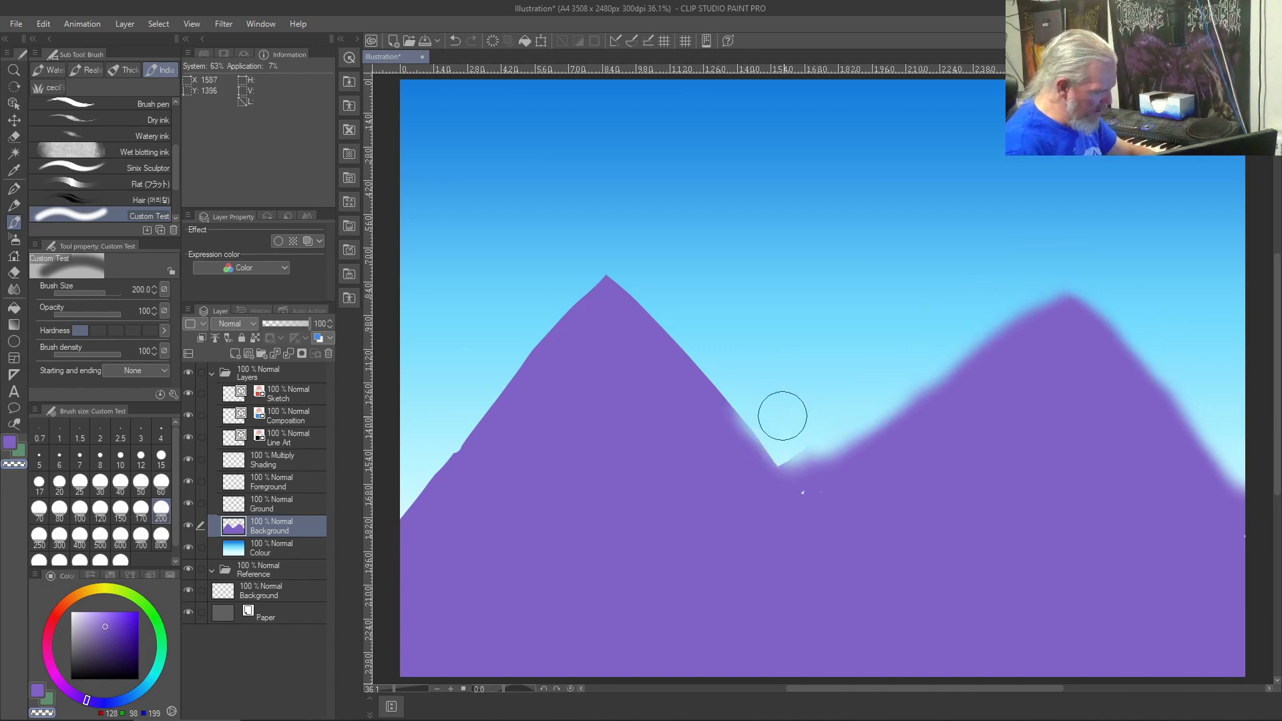
key("ctrl+z")
key("ctrl+z")
key("ctrl+z")
key("ctrl+z")
key("ctrl+z")
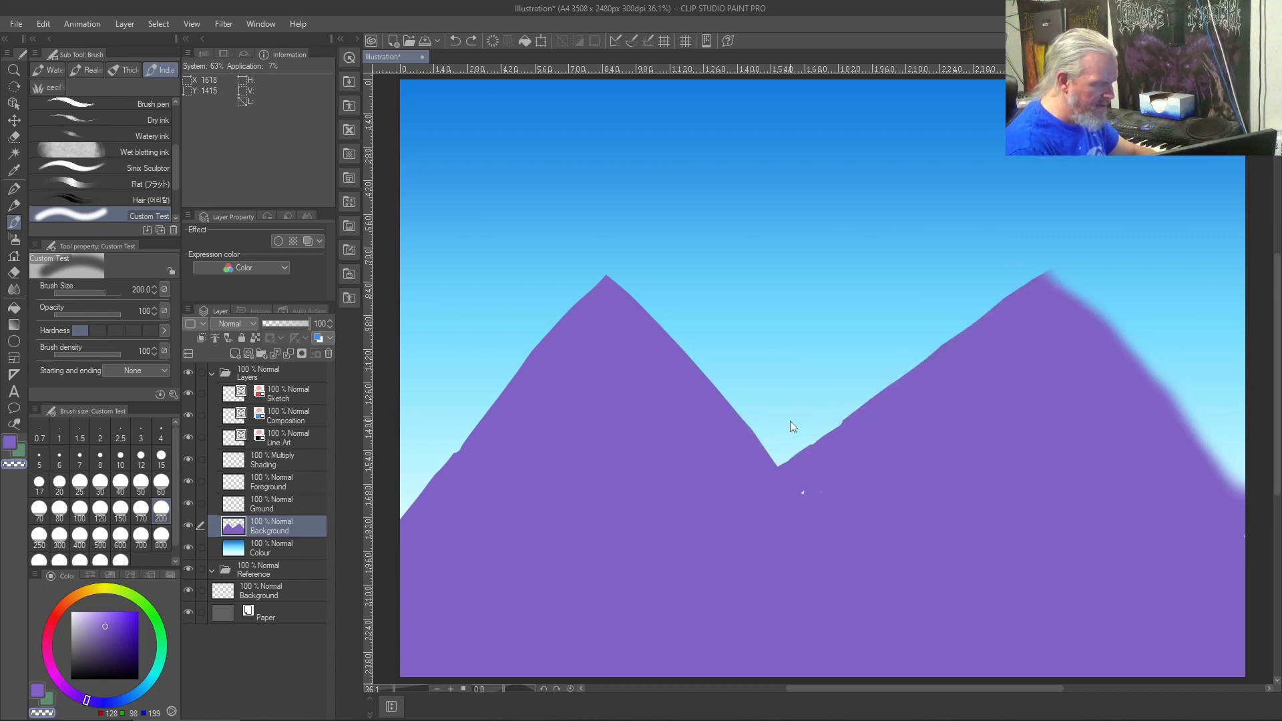
key("ctrl+z")
key("ctrl+z")
key("ctrl+z")
key("ctrl+z")
key("ctrl+z")
key("ctrl+z")
key("ctrl+z")
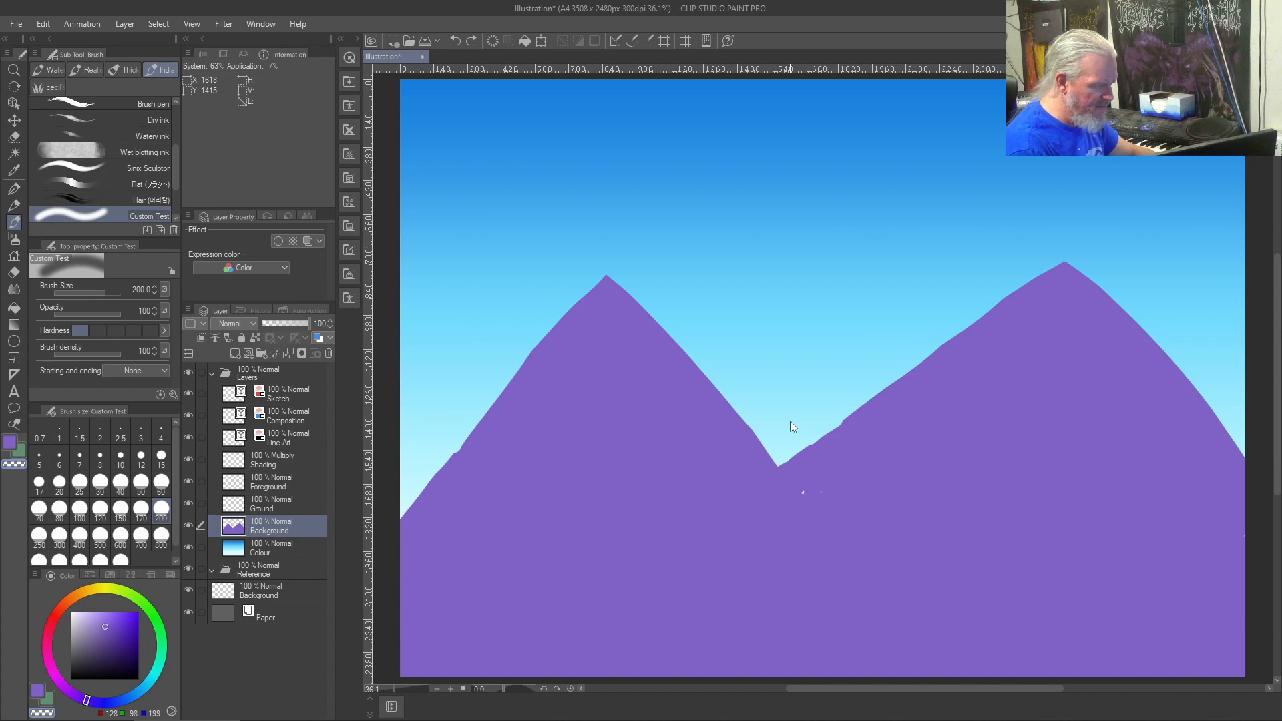
- Set the brush hardness to the third level and rework both mountains' outlines with soft purple edges and rounded peaks
left_click(115, 334)
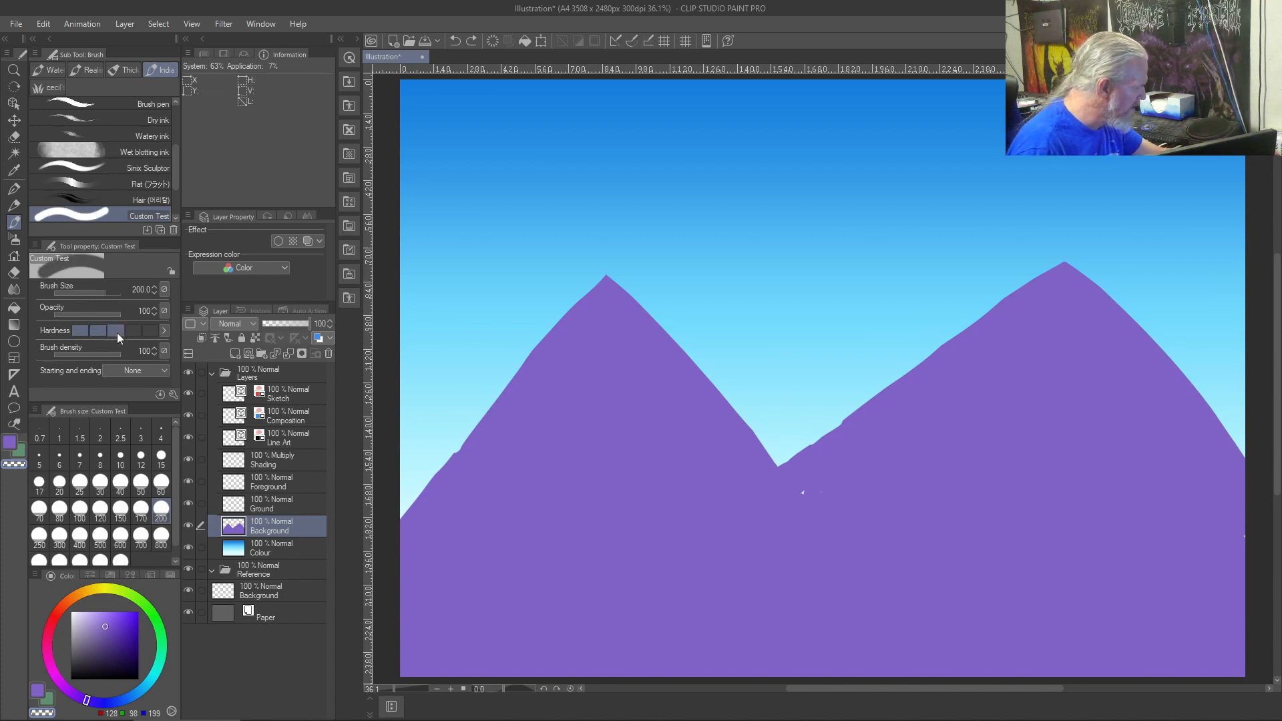
left_click_drag(1251, 458, 1182, 371)
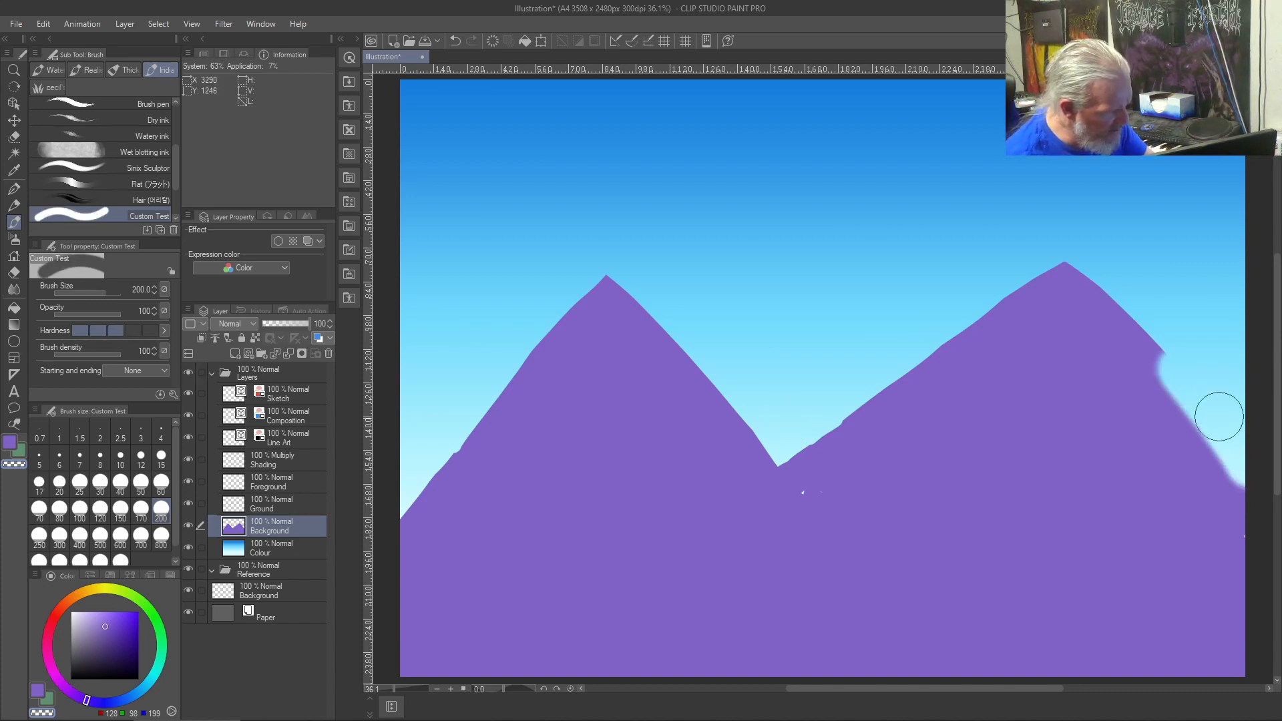
key("ctrl+z")
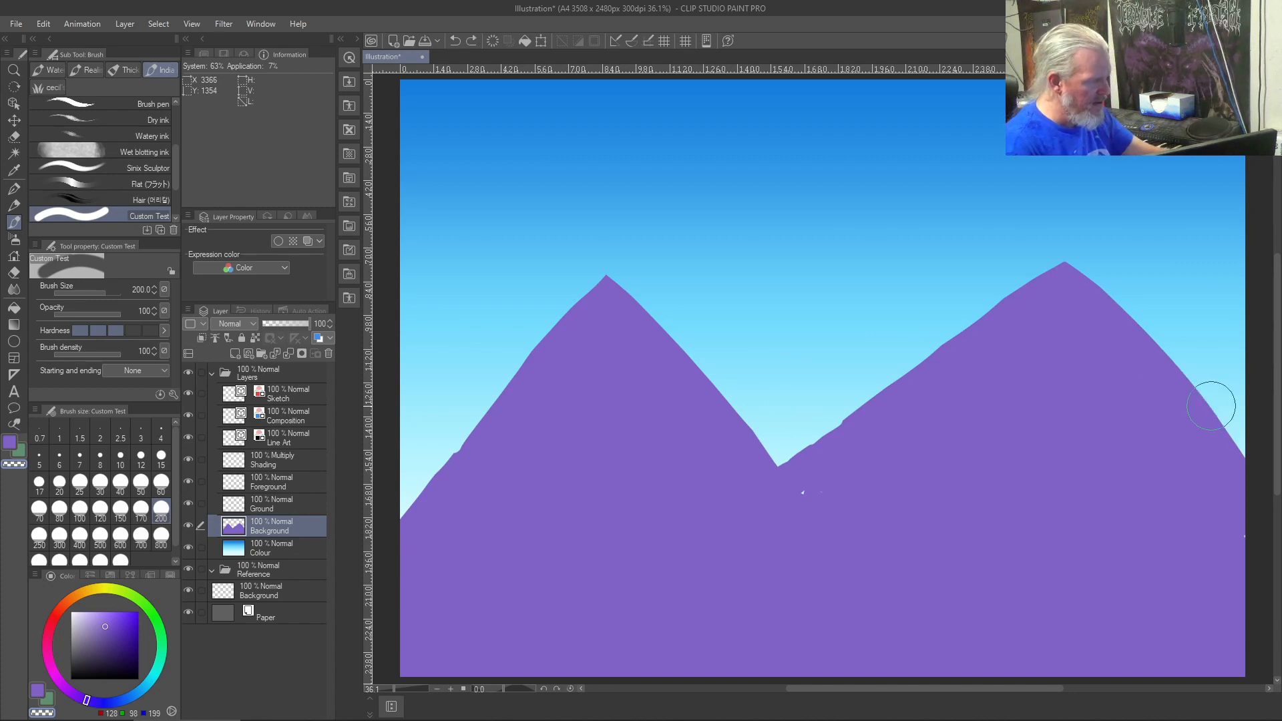
mouse_move(1247, 471)
left_mouse_down()
mouse_move(1187, 399)
mouse_move(1226, 458)
mouse_move(1185, 433)
mouse_move(1194, 420)
mouse_move(1245, 495)
mouse_move(1109, 326)
mouse_move(1225, 460)
mouse_move(1124, 327)
mouse_move(1063, 271)
mouse_move(832, 465)
mouse_move(1018, 306)
mouse_move(754, 483)
mouse_move(824, 455)
mouse_move(708, 481)
mouse_move(796, 491)
mouse_move(549, 279)
mouse_move(573, 271)
mouse_move(442, 441)
mouse_move(395, 541)
left_mouse_up()
key("c")
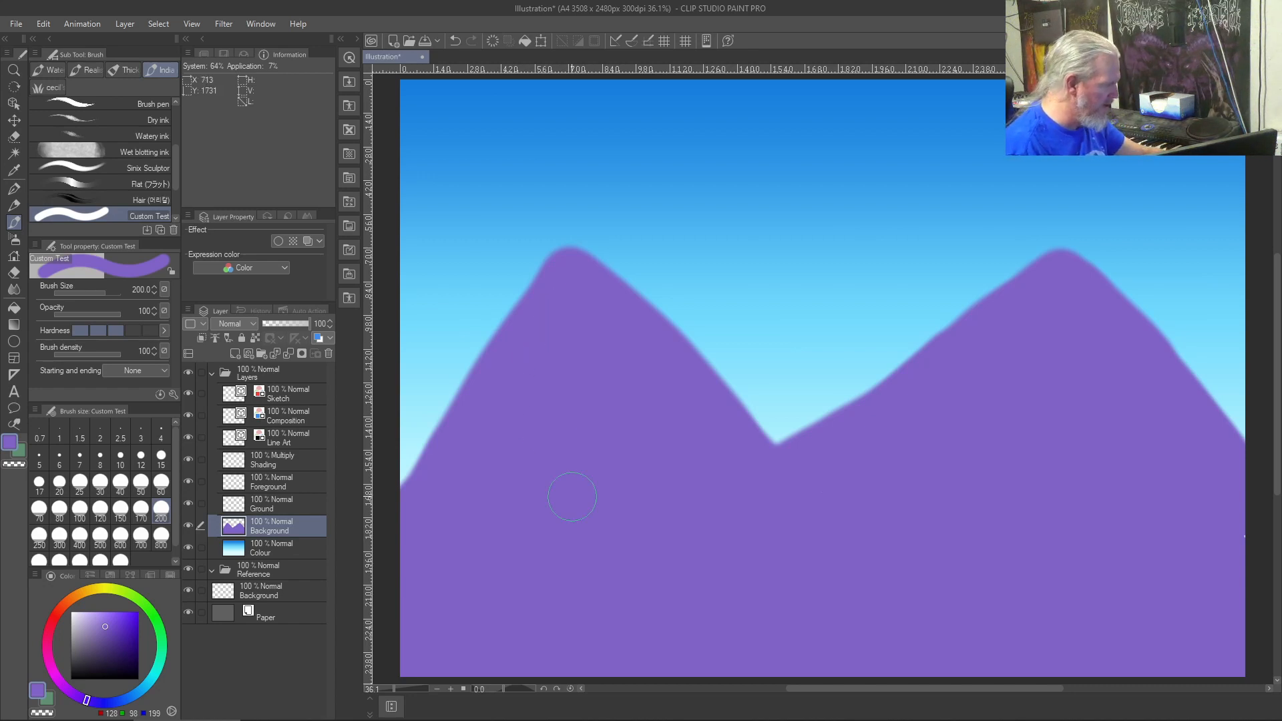
- Paint the Ground layer medium green (RGB 67, 184, 107) from the mountains' base down to the canvas's lower edge
left_click(316, 511)
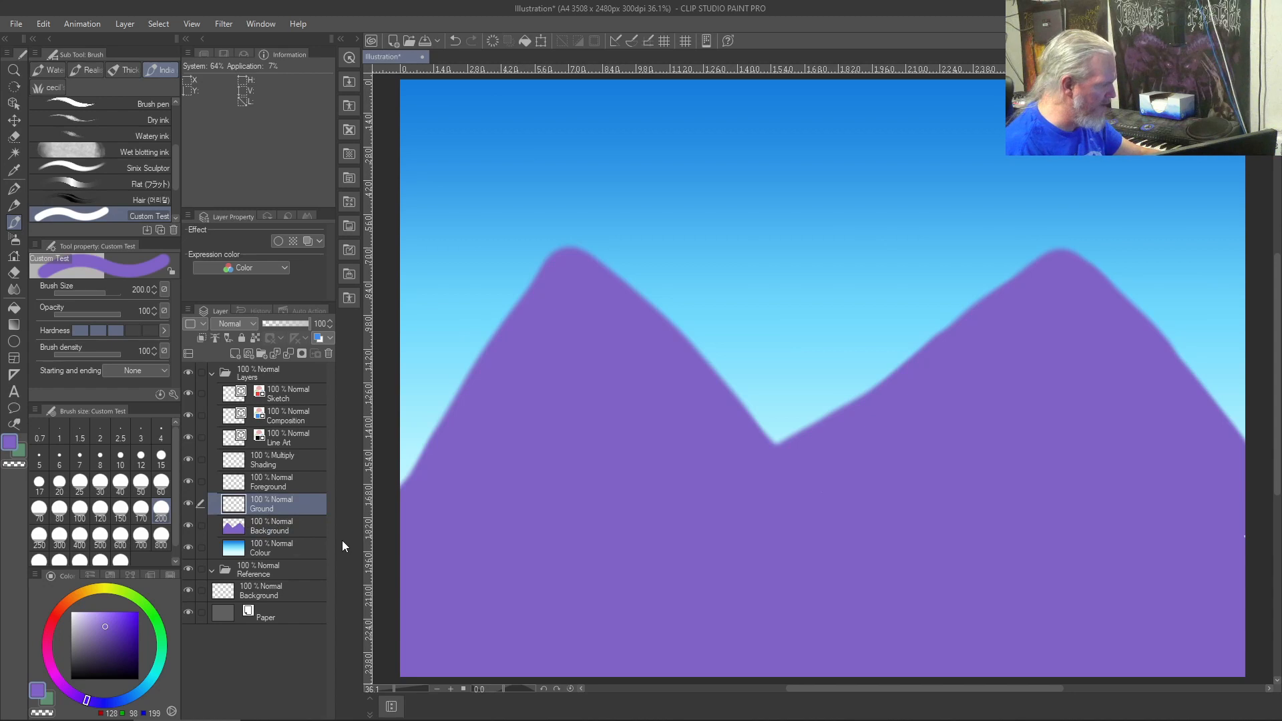
left_click_drag(152, 621, 158, 624)
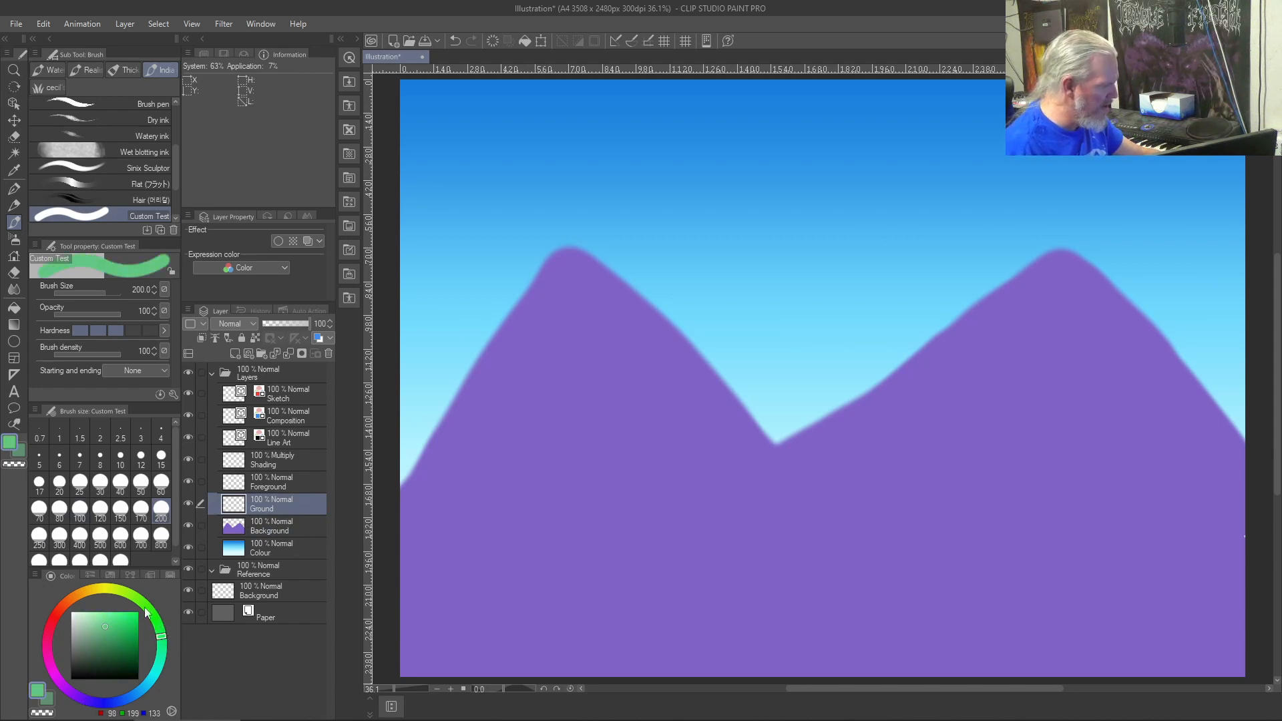
left_click_drag(117, 637, 121, 630)
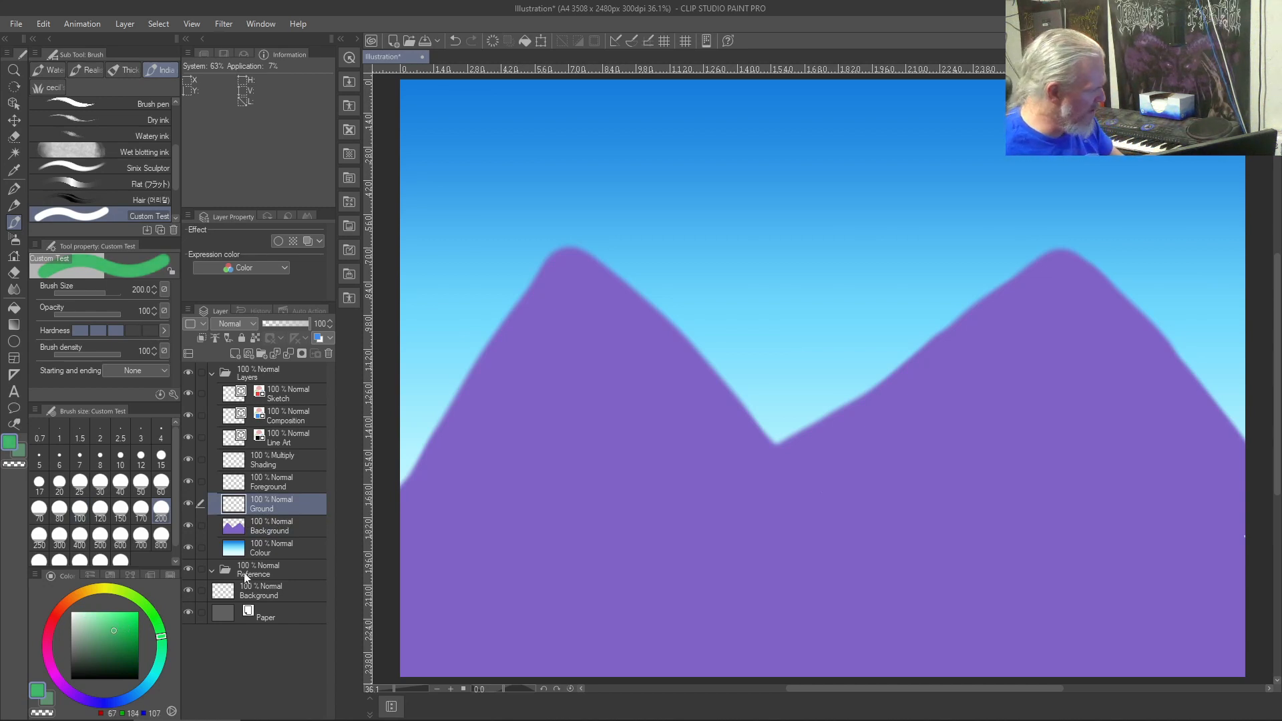
mouse_move(1256, 584)
left_mouse_down()
mouse_move(1115, 553)
mouse_move(979, 565)
left_mouse_up()
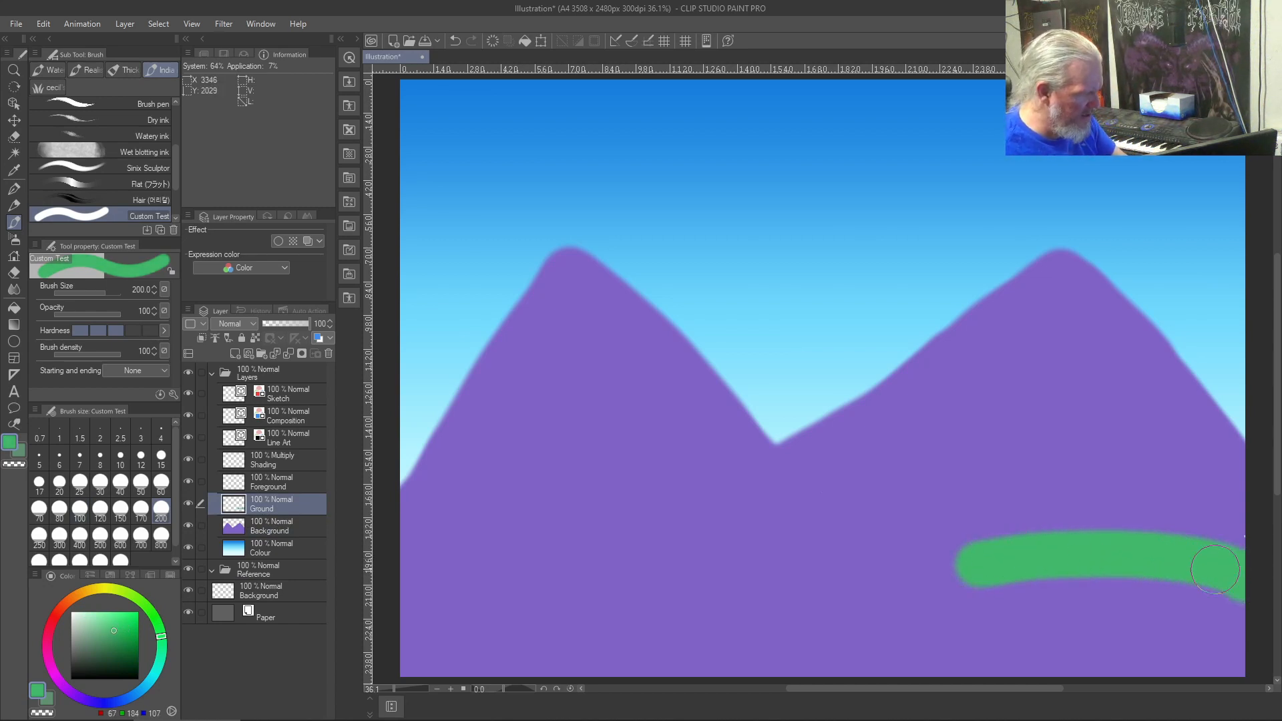
left_click_drag(1168, 559, 751, 593)
mouse_move(972, 560)
left_mouse_down()
mouse_move(410, 543)
mouse_move(852, 548)
left_mouse_up()
mouse_move(778, 567)
left_mouse_down()
mouse_move(404, 528)
mouse_move(559, 535)
left_mouse_up()
mouse_move(428, 527)
left_mouse_down()
mouse_move(880, 567)
mouse_move(708, 547)
mouse_move(460, 550)
mouse_move(675, 574)
mouse_move(950, 568)
left_mouse_up()
mouse_move(1245, 503)
left_mouse_down()
mouse_move(1205, 521)
mouse_move(1133, 514)
mouse_move(1244, 530)
mouse_move(828, 510)
mouse_move(1038, 522)
mouse_move(684, 532)
mouse_move(950, 537)
mouse_move(551, 499)
mouse_move(698, 503)
mouse_move(738, 519)
mouse_move(406, 524)
left_mouse_up()
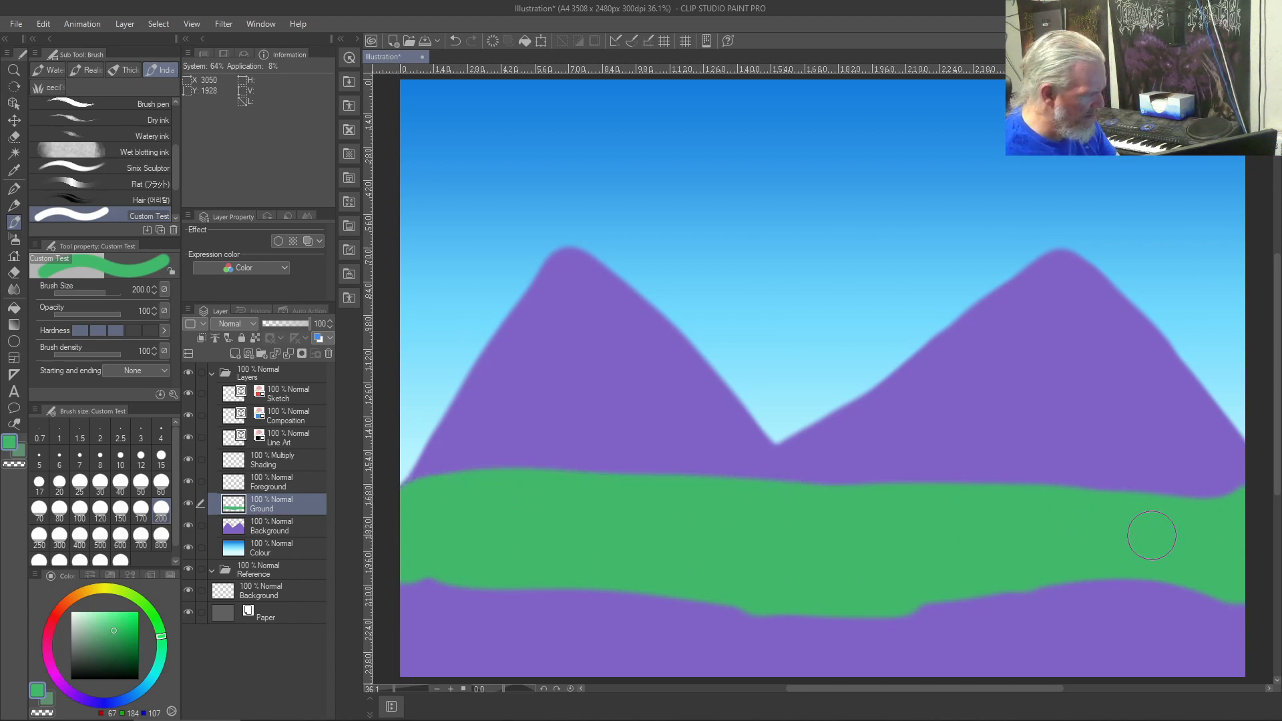
left_click_drag(1230, 508, 1148, 530)
mouse_move(1253, 591)
left_mouse_down()
mouse_move(817, 559)
mouse_move(1208, 586)
mouse_move(1075, 574)
mouse_move(746, 586)
mouse_move(532, 545)
mouse_move(998, 557)
mouse_move(1042, 602)
mouse_move(691, 599)
mouse_move(419, 561)
mouse_move(400, 580)
mouse_move(940, 624)
mouse_move(1235, 619)
mouse_move(412, 615)
mouse_move(410, 651)
mouse_move(545, 607)
mouse_move(588, 612)
mouse_move(402, 649)
mouse_move(675, 642)
mouse_move(411, 663)
mouse_move(1010, 662)
mouse_move(730, 646)
mouse_move(1190, 662)
mouse_move(1202, 628)
mouse_move(1235, 651)
left_mouse_up()
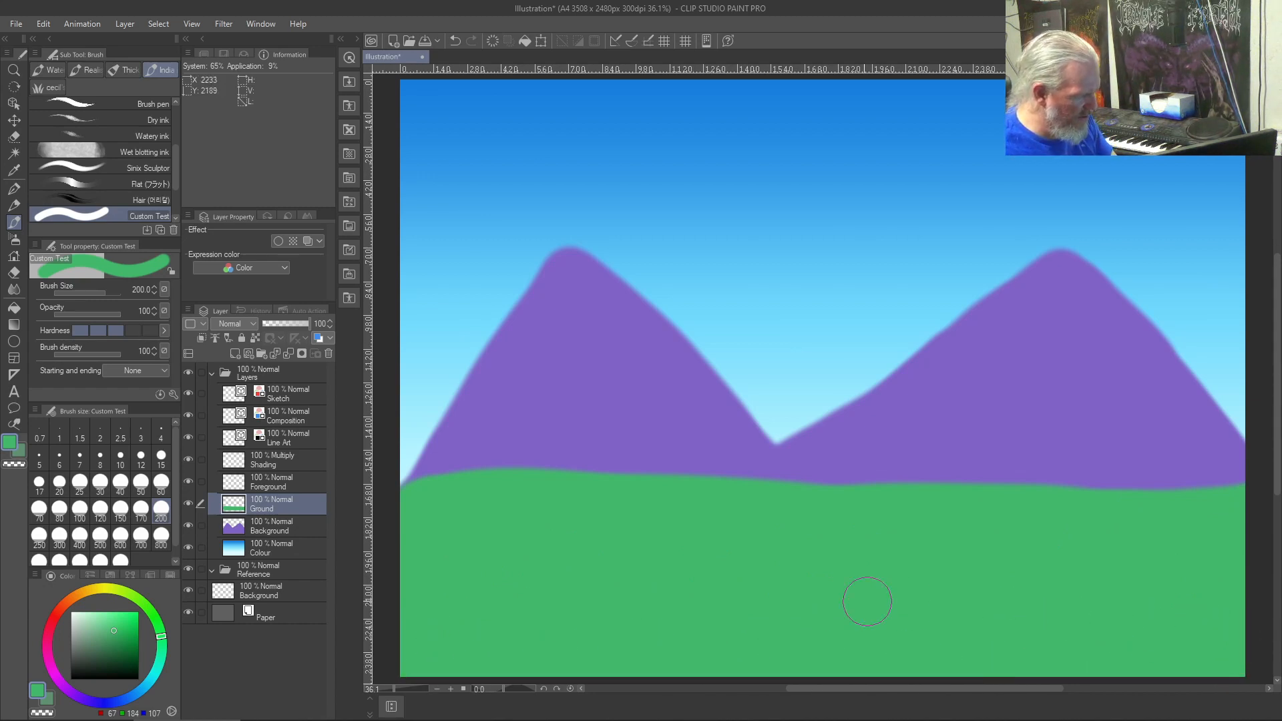
- Paint a darker green (RGB 52, 136, 48) rolling hill across the lower canvas on the Foreground layer
left_click(290, 483)
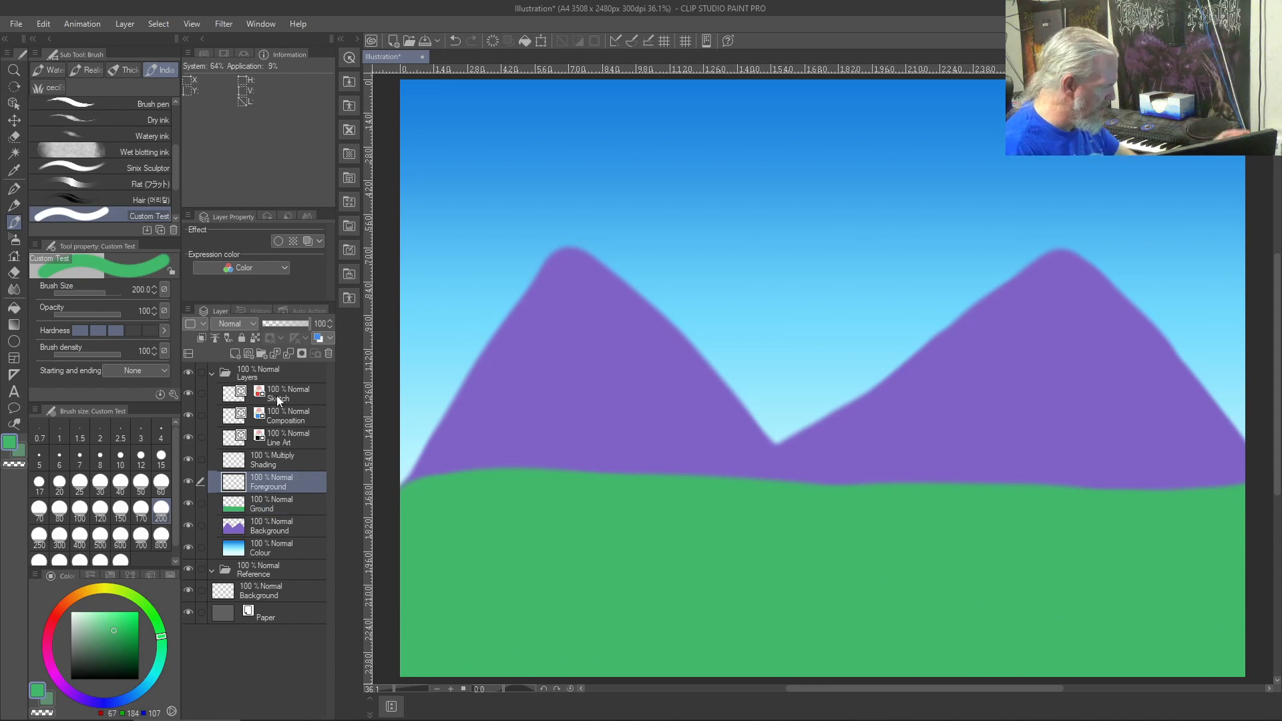
mouse_move(162, 635)
left_mouse_down()
mouse_move(158, 625)
mouse_move(115, 641)
left_mouse_up()
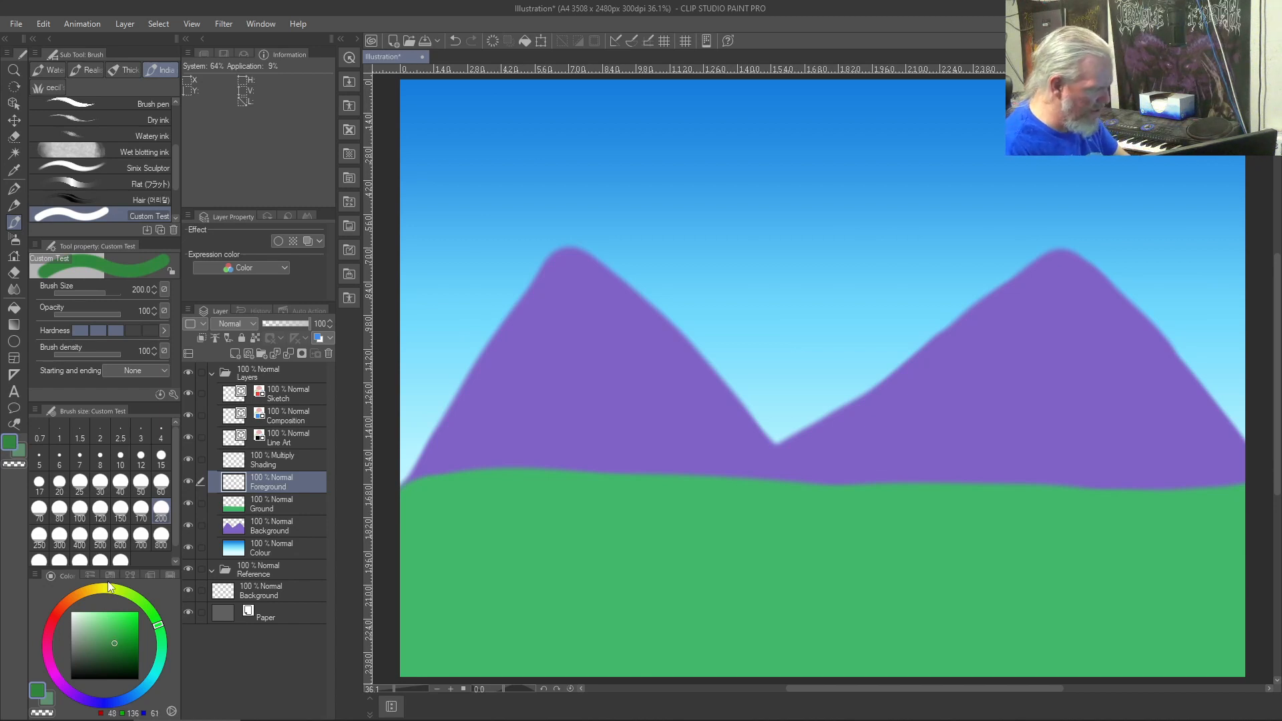
left_click_drag(1242, 611, 1062, 654)
mouse_move(1241, 634)
left_mouse_down()
mouse_move(1177, 652)
mouse_move(1232, 662)
mouse_move(1154, 657)
left_mouse_up()
mouse_move(1232, 661)
left_mouse_down()
mouse_move(901, 630)
mouse_move(965, 618)
mouse_move(835, 624)
left_mouse_up()
left_click_drag(1134, 627, 697, 646)
left_click_drag(1015, 658, 671, 631)
left_click_drag(925, 584, 605, 581)
mouse_move(422, 587)
left_mouse_down()
mouse_move(414, 594)
mouse_move(695, 591)
mouse_move(808, 608)
left_mouse_up()
mouse_move(885, 632)
left_mouse_down()
mouse_move(620, 586)
mouse_move(461, 608)
left_mouse_up()
mouse_move(778, 639)
left_mouse_down()
mouse_move(557, 611)
mouse_move(402, 664)
mouse_move(410, 618)
mouse_move(419, 664)
mouse_move(696, 663)
mouse_move(413, 651)
mouse_move(1058, 663)
mouse_move(810, 597)
mouse_move(1199, 635)
left_mouse_up()
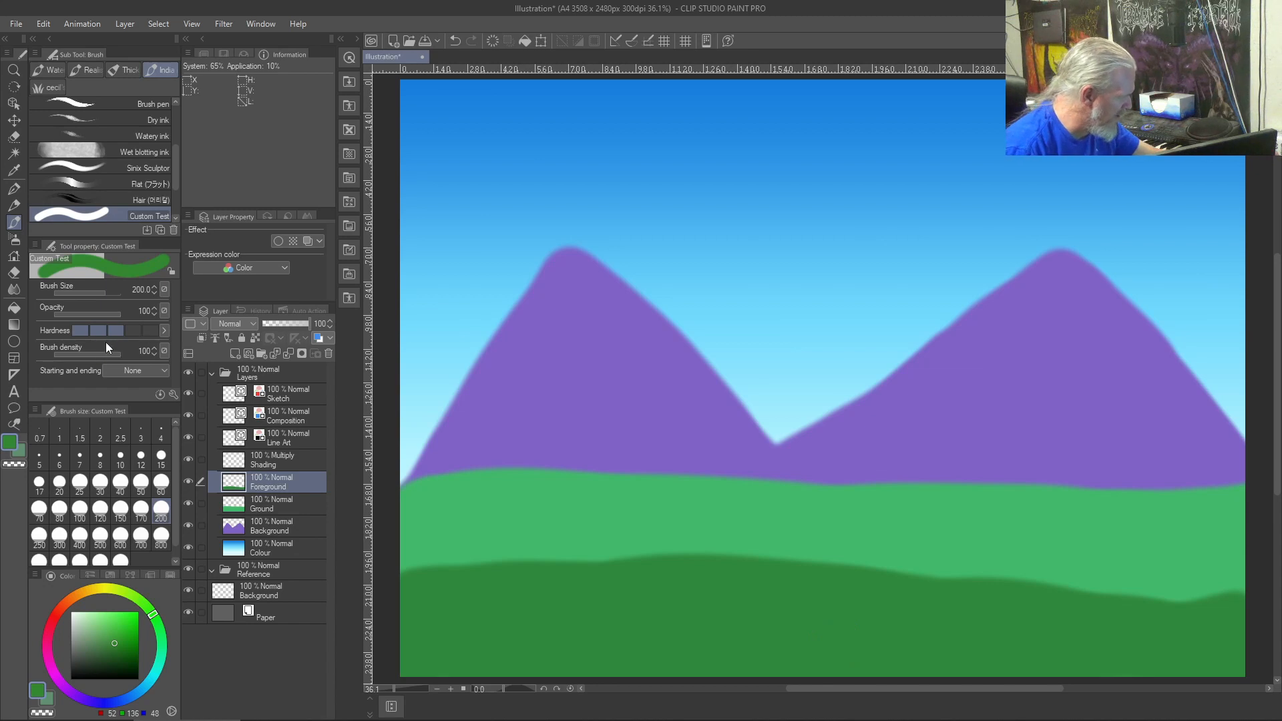
- Reduce the Custom Test brush to size 70 and lower its hardness to the second level
key("[")
key("[")
key("[")
key("[")
key("[")
key("[")
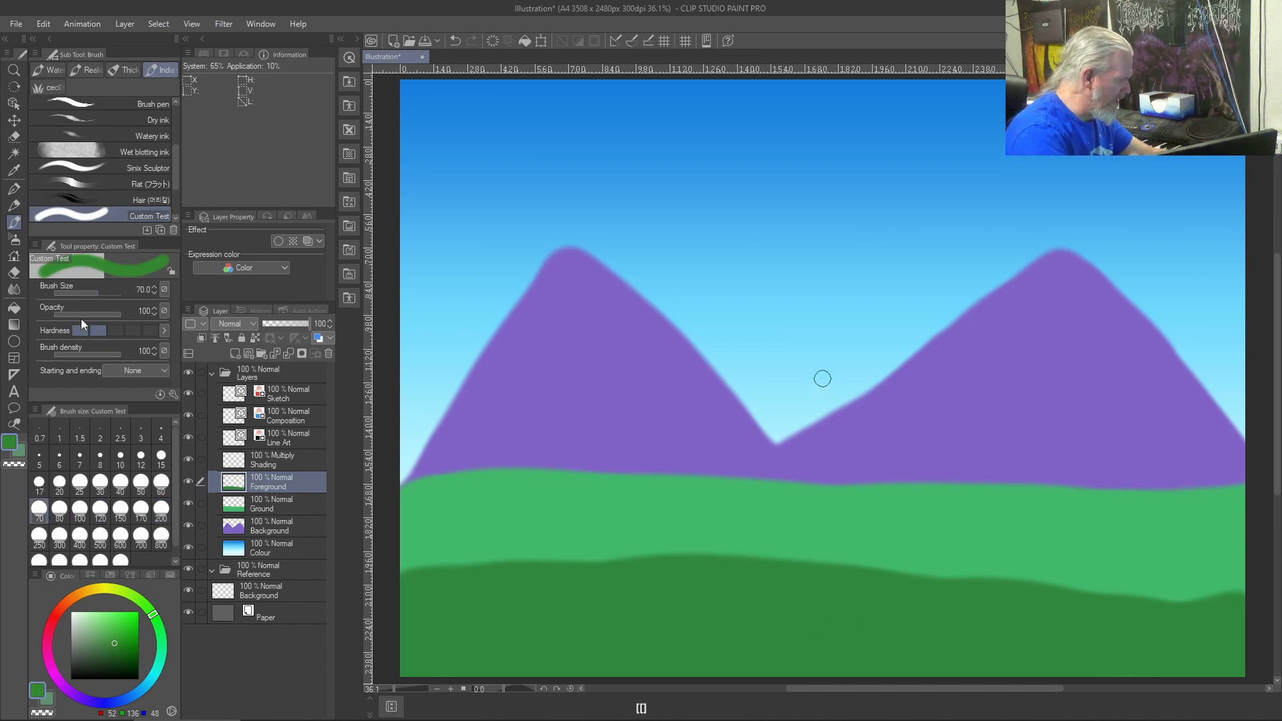
mouse_move(113, 315)
left_mouse_down()
mouse_move(81, 318)
mouse_move(175, 330)
left_mouse_up()
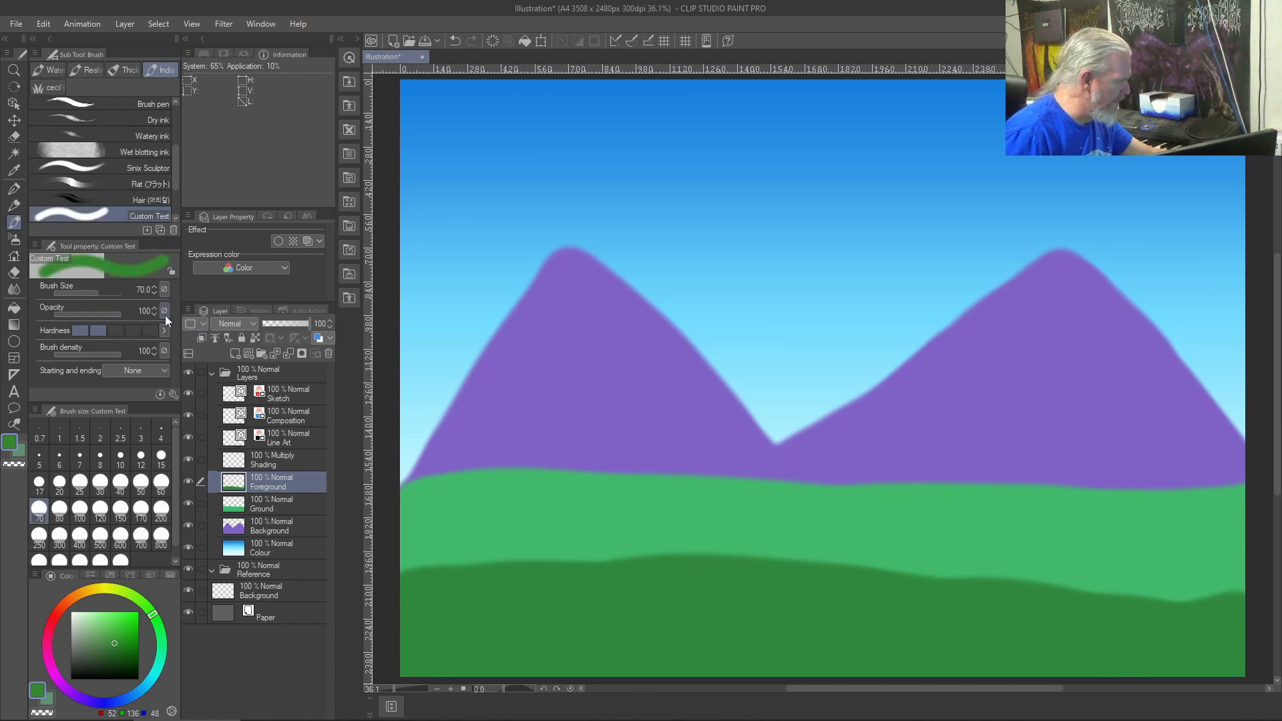
- Make the Custom Test brush's opacity respond to pen pressure and choose a lighter green (RGB 78, 166, 59)
left_click(164, 311)
left_click(168, 346)
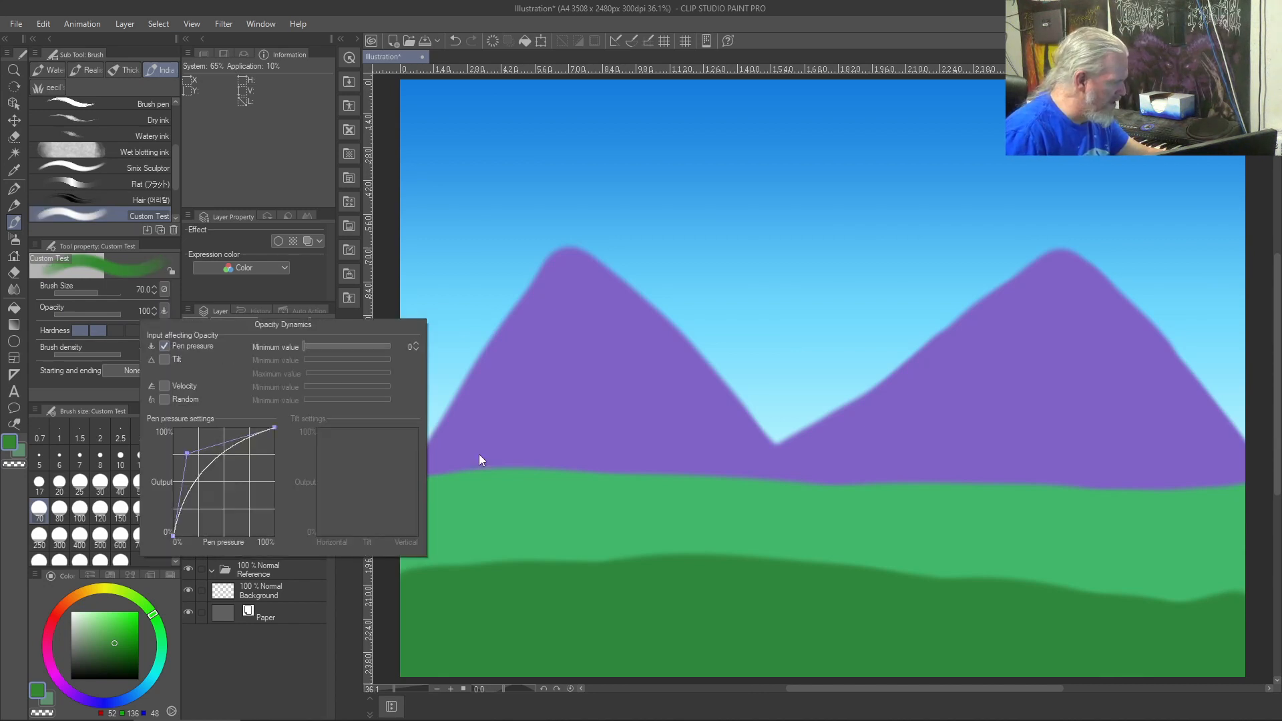
left_click(321, 671)
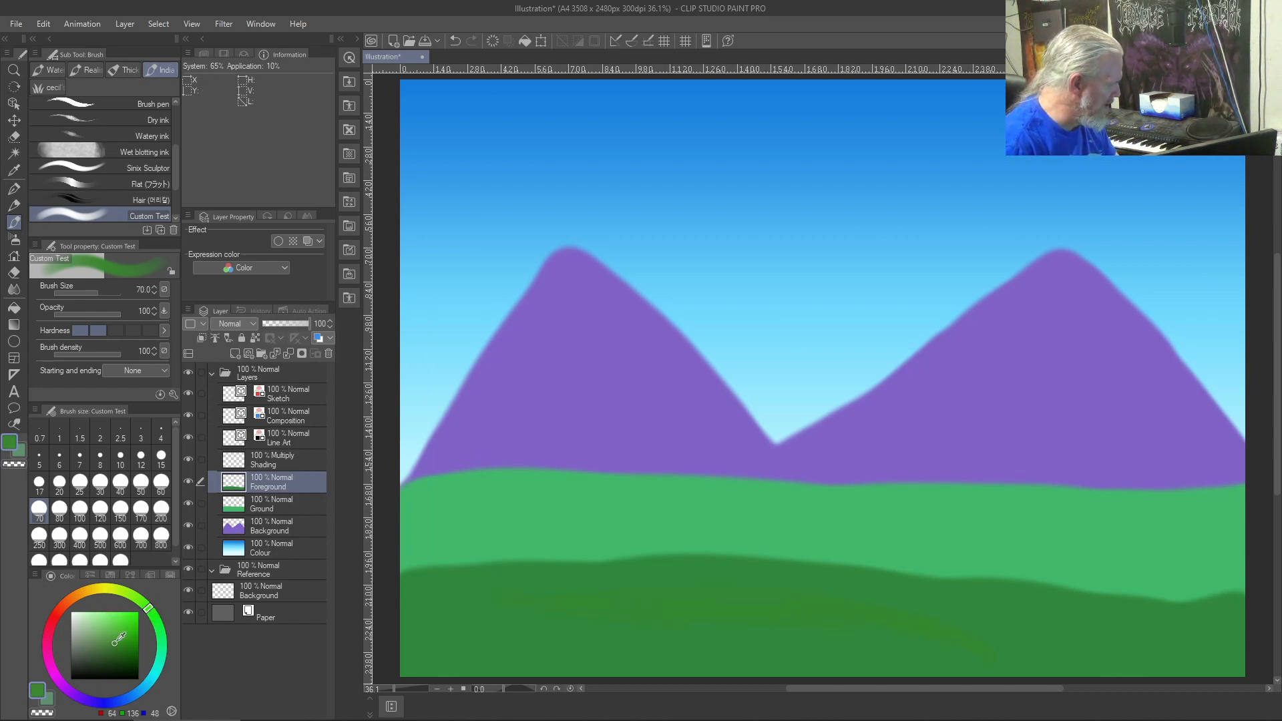
left_click_drag(121, 639, 119, 633)
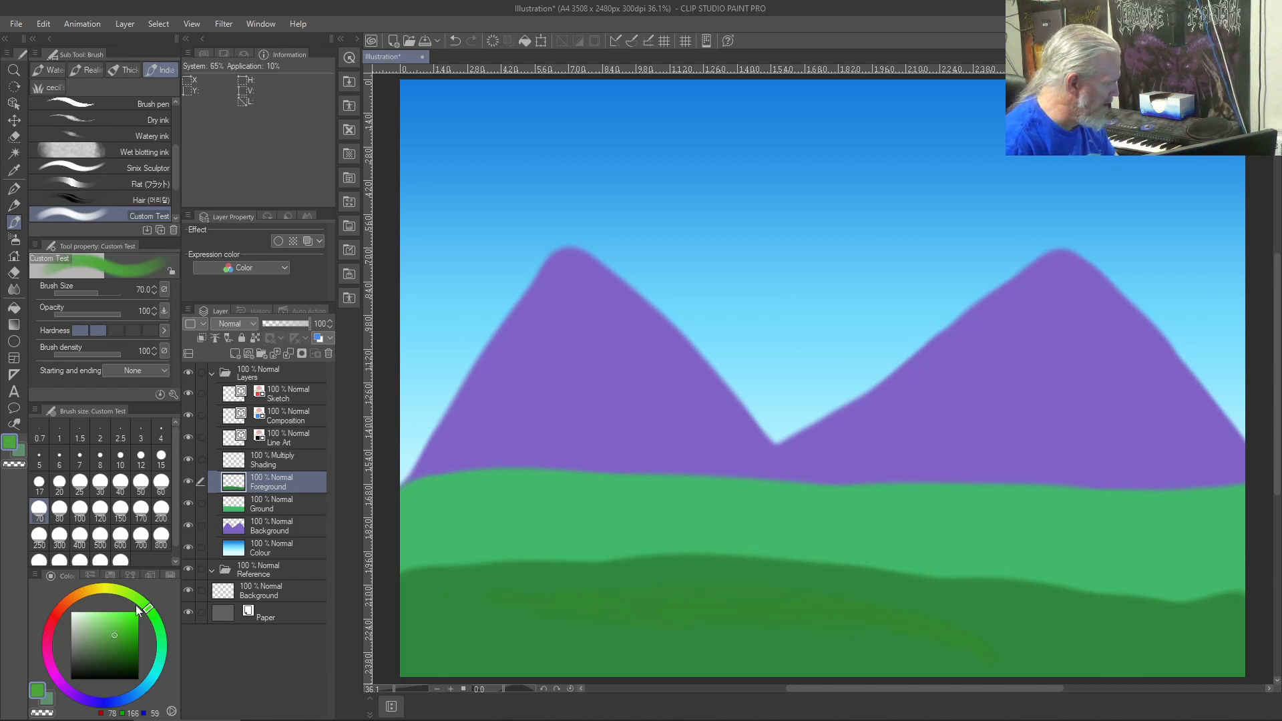
- Try layering soft lighter green strokes across the dark green foreground hill
mouse_move(665, 606)
left_mouse_down()
mouse_move(734, 617)
mouse_move(568, 601)
left_mouse_up()
mouse_move(814, 626)
left_mouse_down()
mouse_move(579, 607)
mouse_move(692, 608)
mouse_move(932, 648)
mouse_move(1184, 646)
mouse_move(790, 627)
mouse_move(1055, 630)
mouse_move(631, 603)
mouse_move(904, 625)
mouse_move(632, 607)
mouse_move(819, 607)
mouse_move(778, 610)
left_mouse_up()
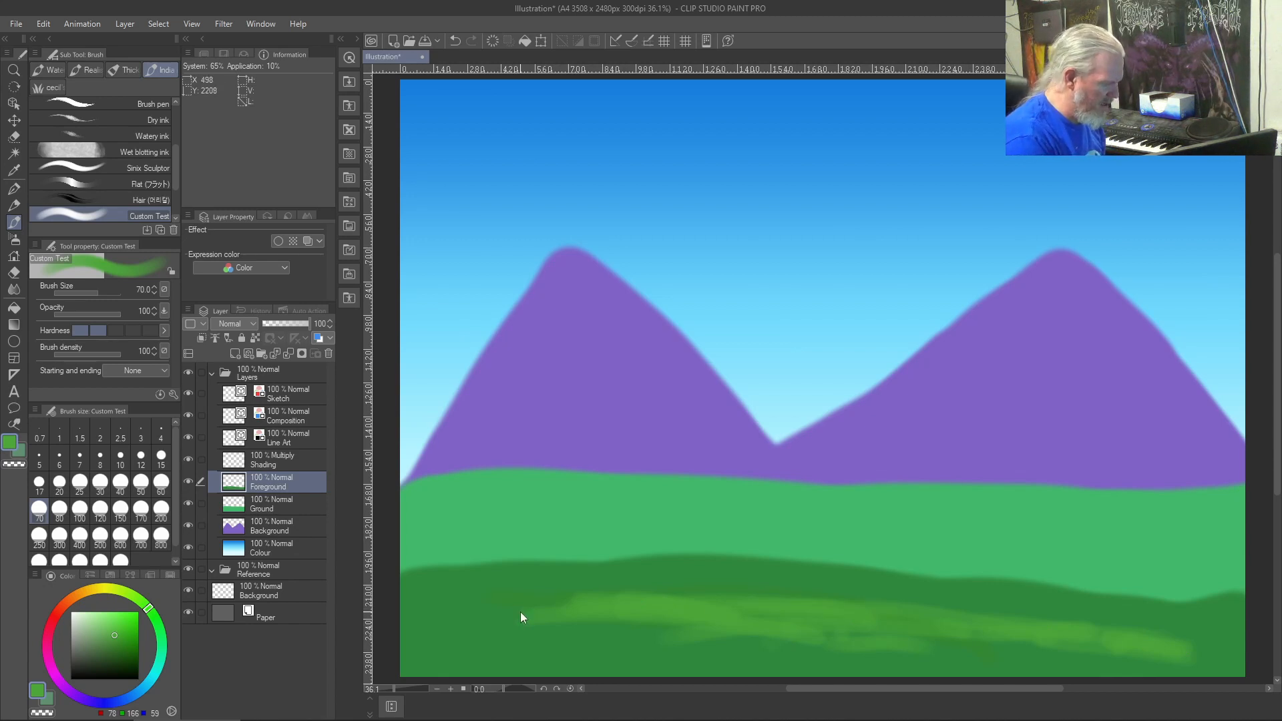
- Undo all the lighter green strokes on the foreground hill
key("ctrl+z")
key("ctrl+z")
key("ctrl+z")
key("ctrl+z")
key("ctrl+z")
key("ctrl+z")
key("ctrl+z")
key("ctrl+z")
key("ctrl+z")
key("ctrl+z")
key("ctrl+z")
key("ctrl+z")
key("ctrl+z")
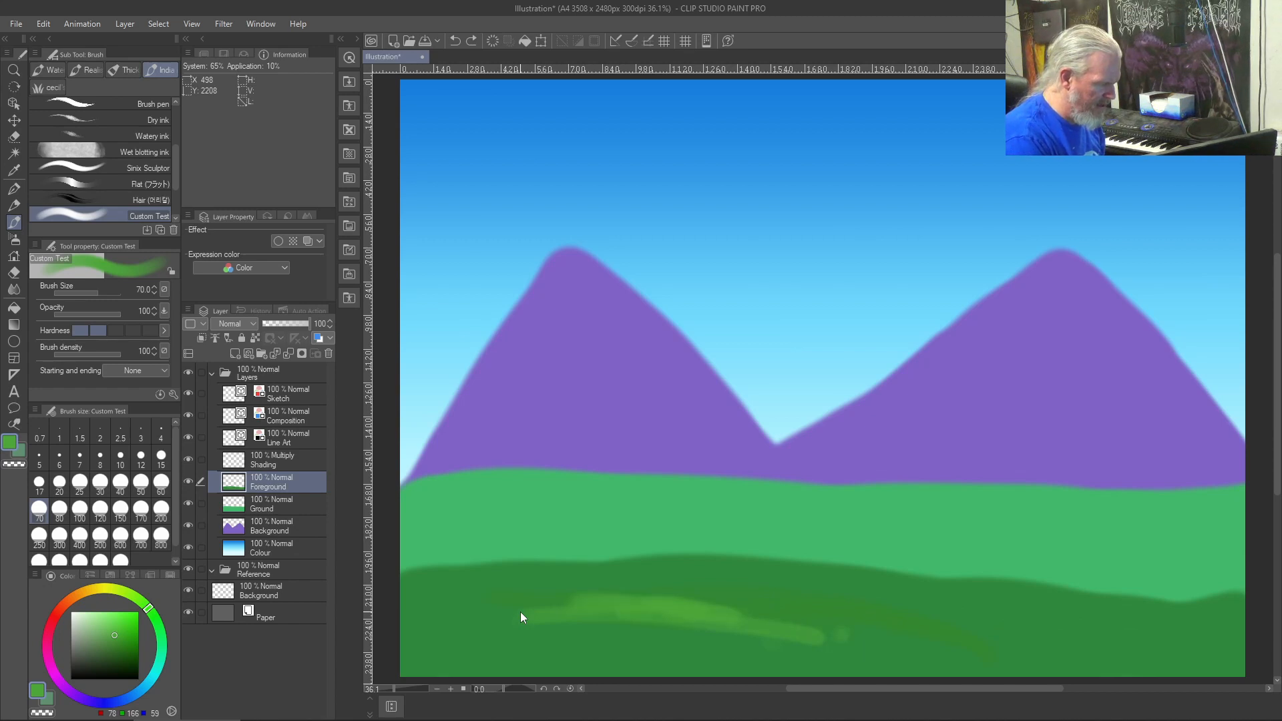
key("ctrl+z")
key("ctrl+z")
key("ctrl+z")
key("ctrl+z")
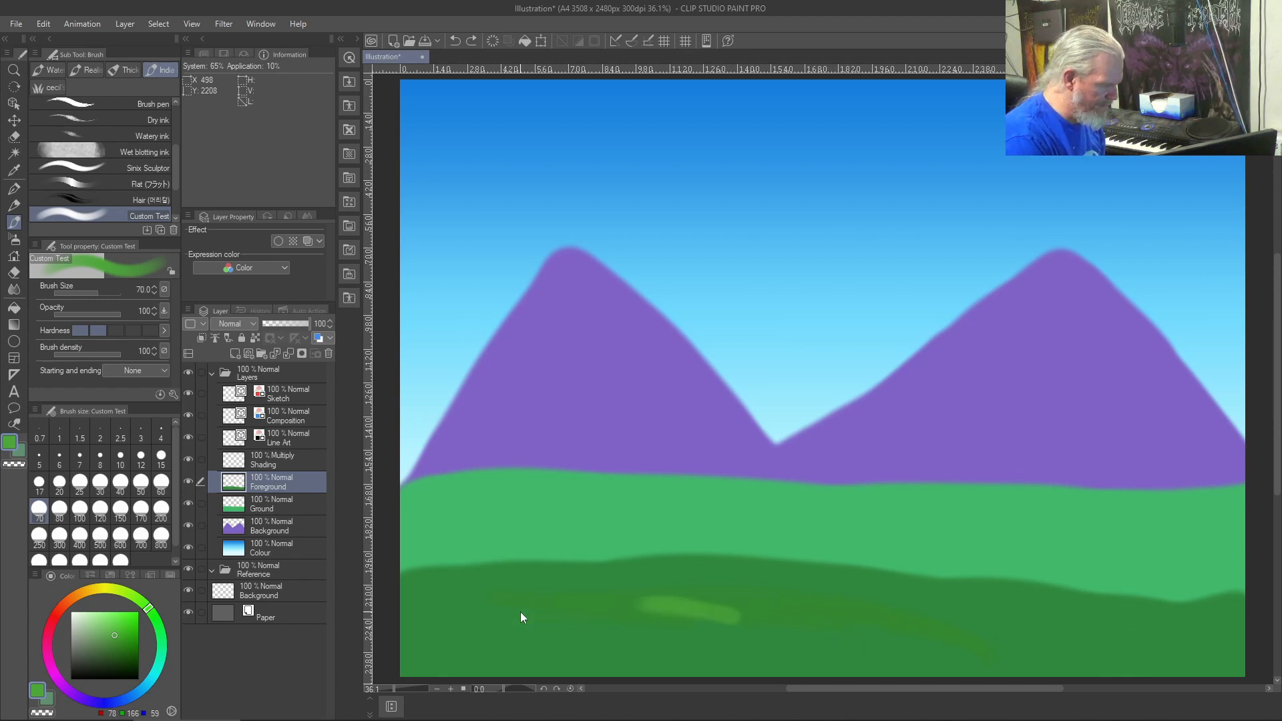
key("ctrl+z")
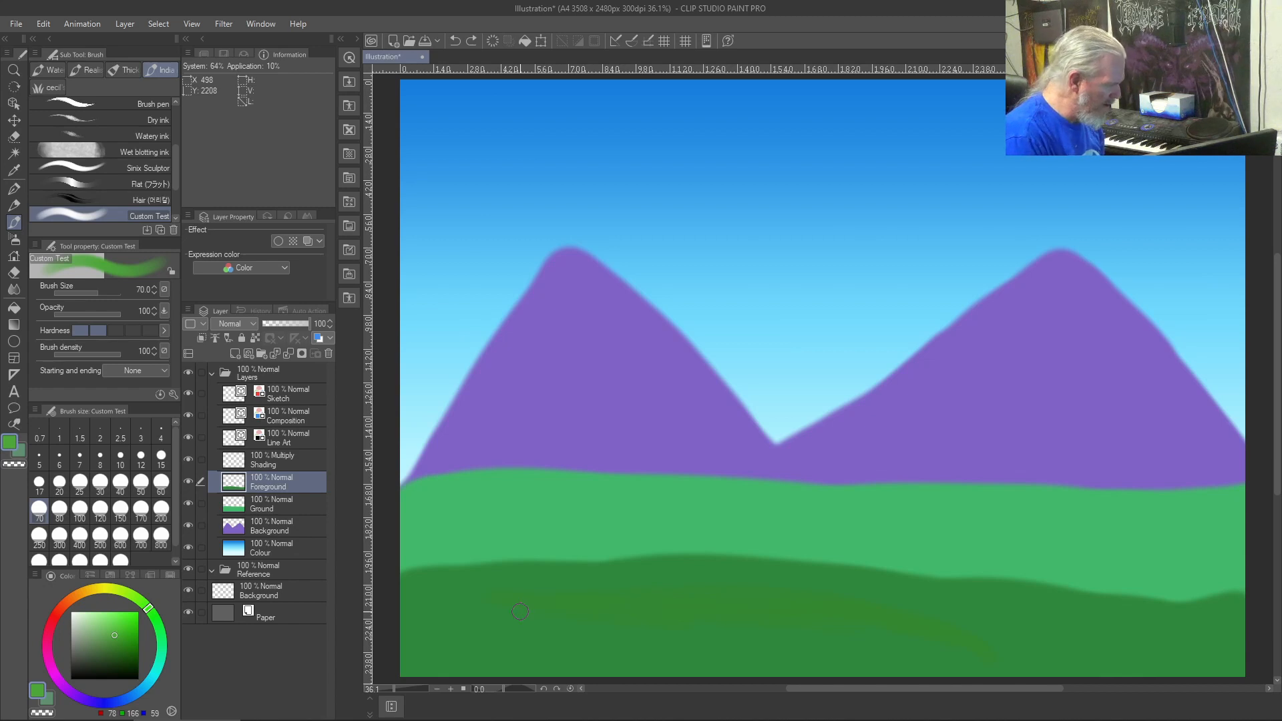
- Examine the Custom Test brush's detailed settings, from Brush Size and Ink through Stroke and Texture to Correction and Anti-overflow
left_click(173, 394)
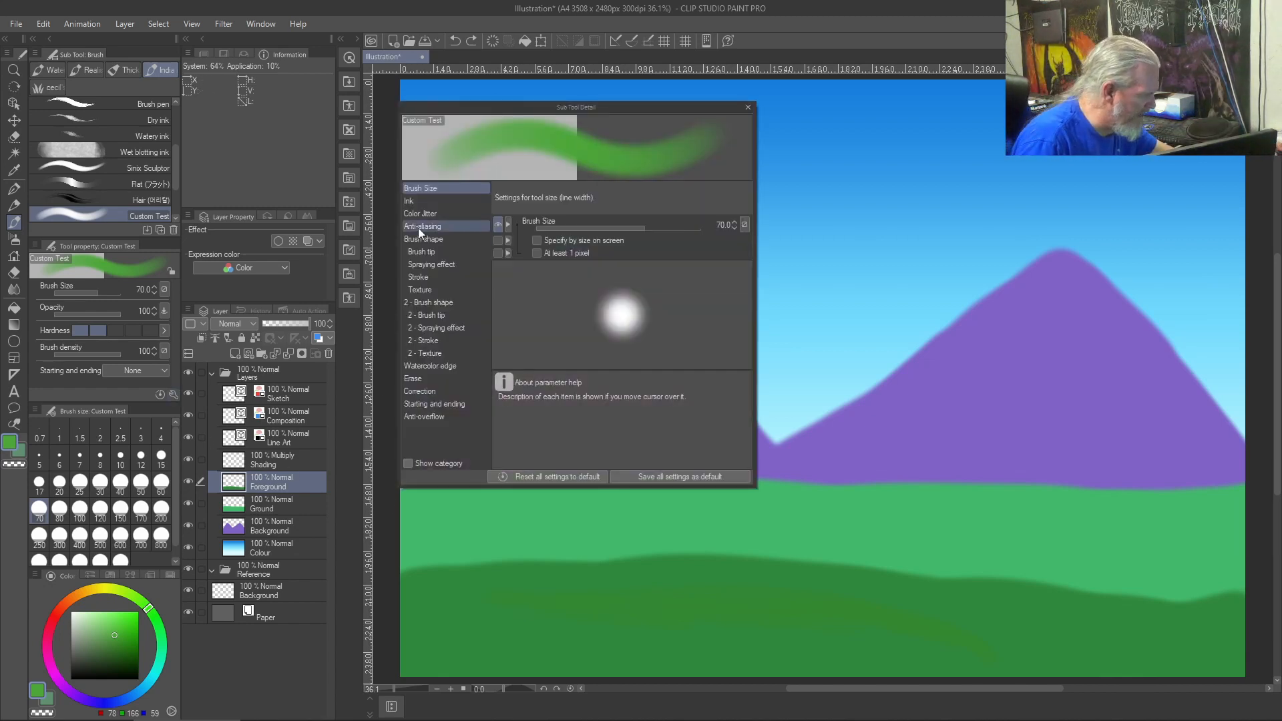
left_click(417, 276)
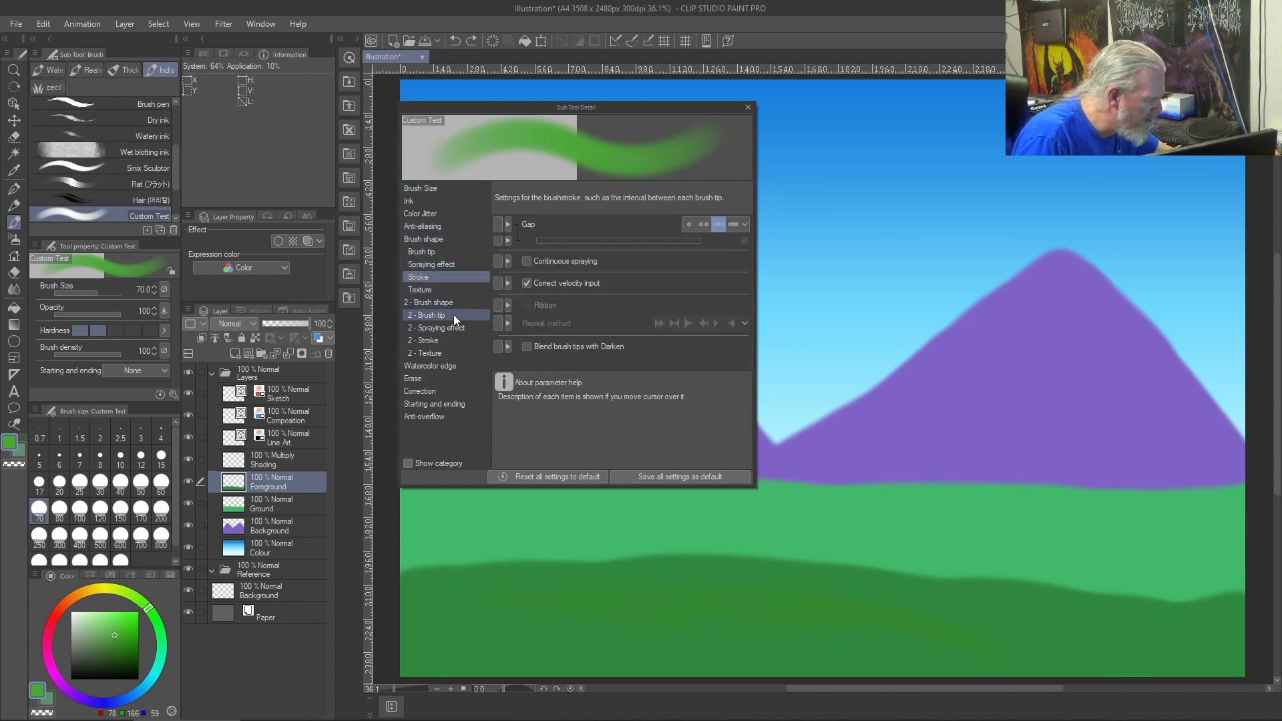
left_click(420, 291)
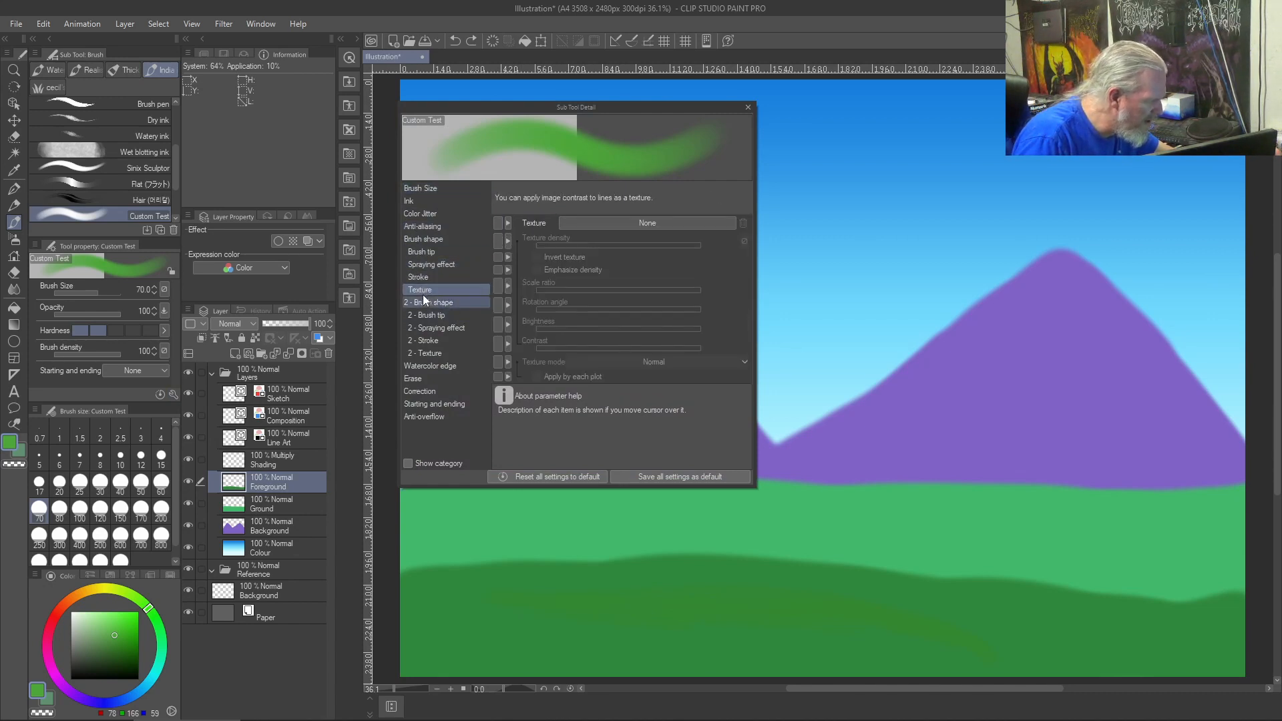
left_click(413, 228)
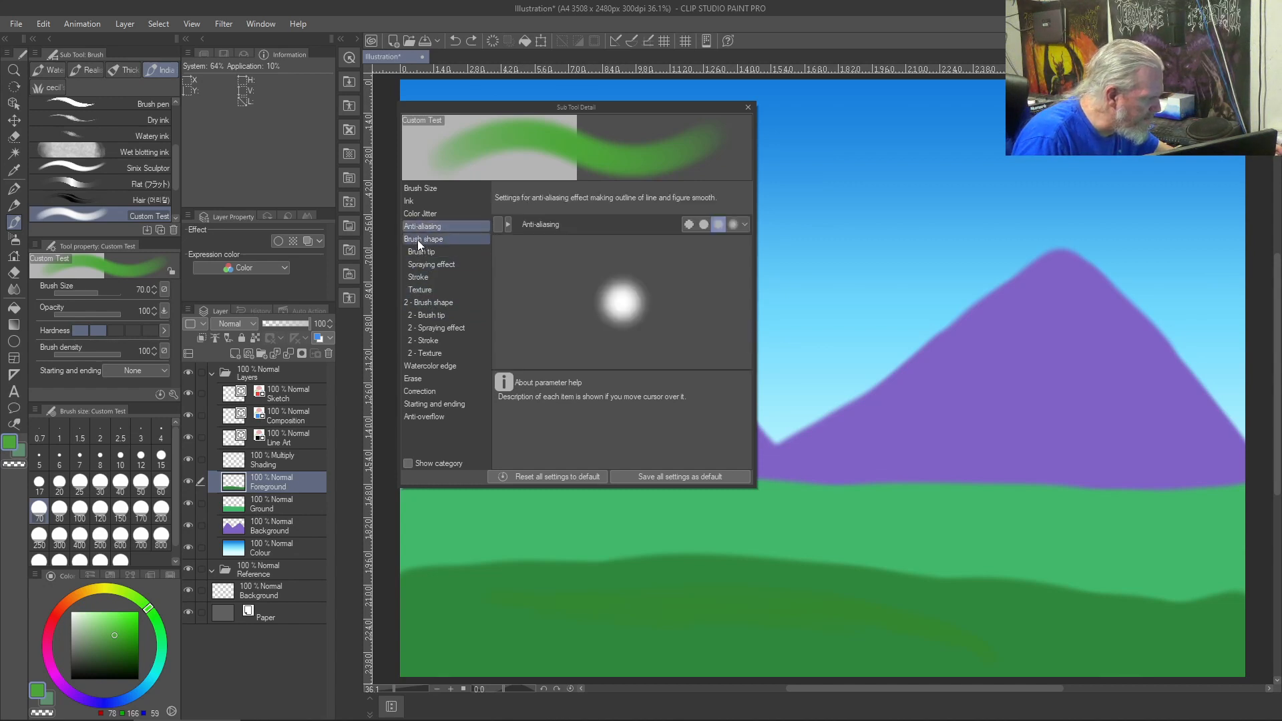
left_click(413, 203)
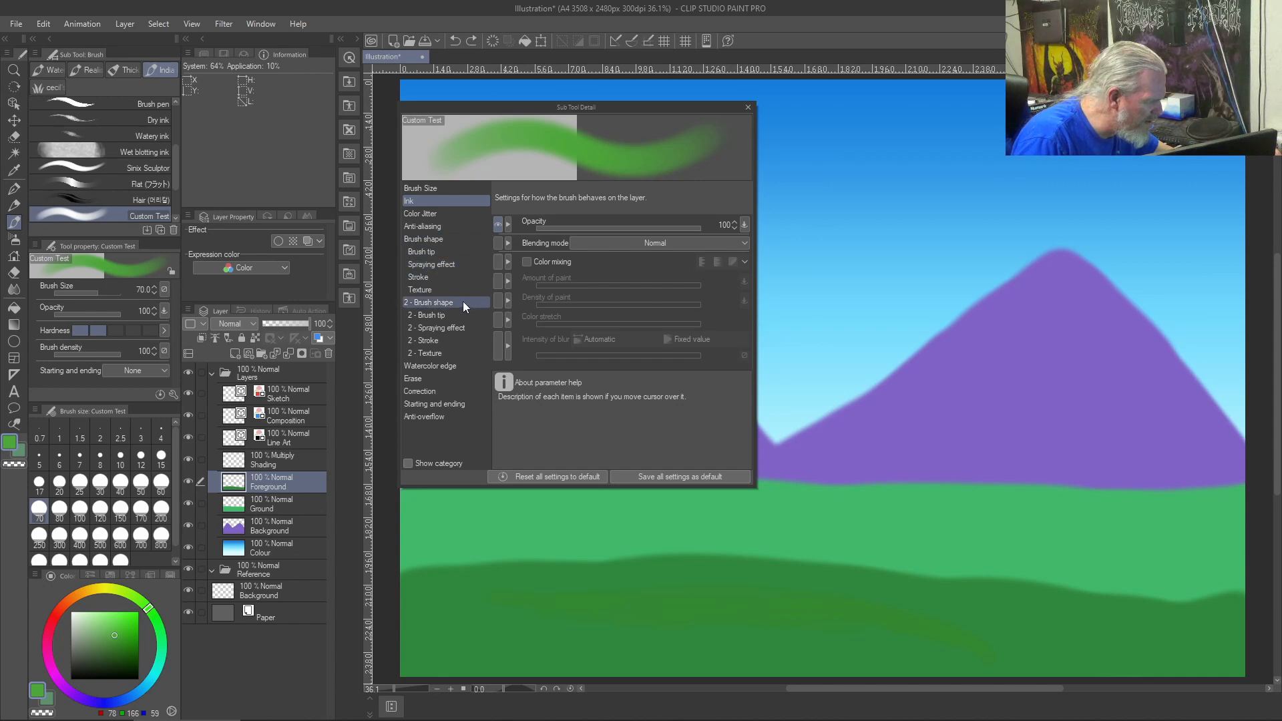
left_click(419, 190)
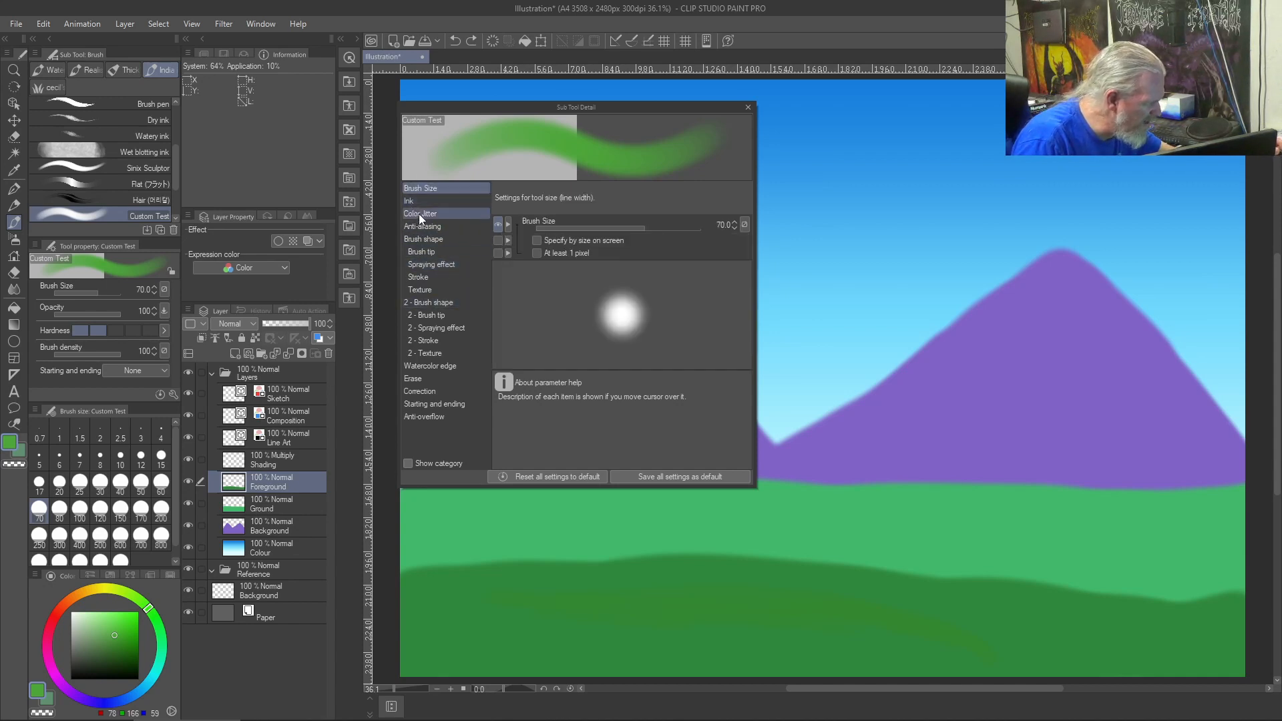
left_click(420, 214)
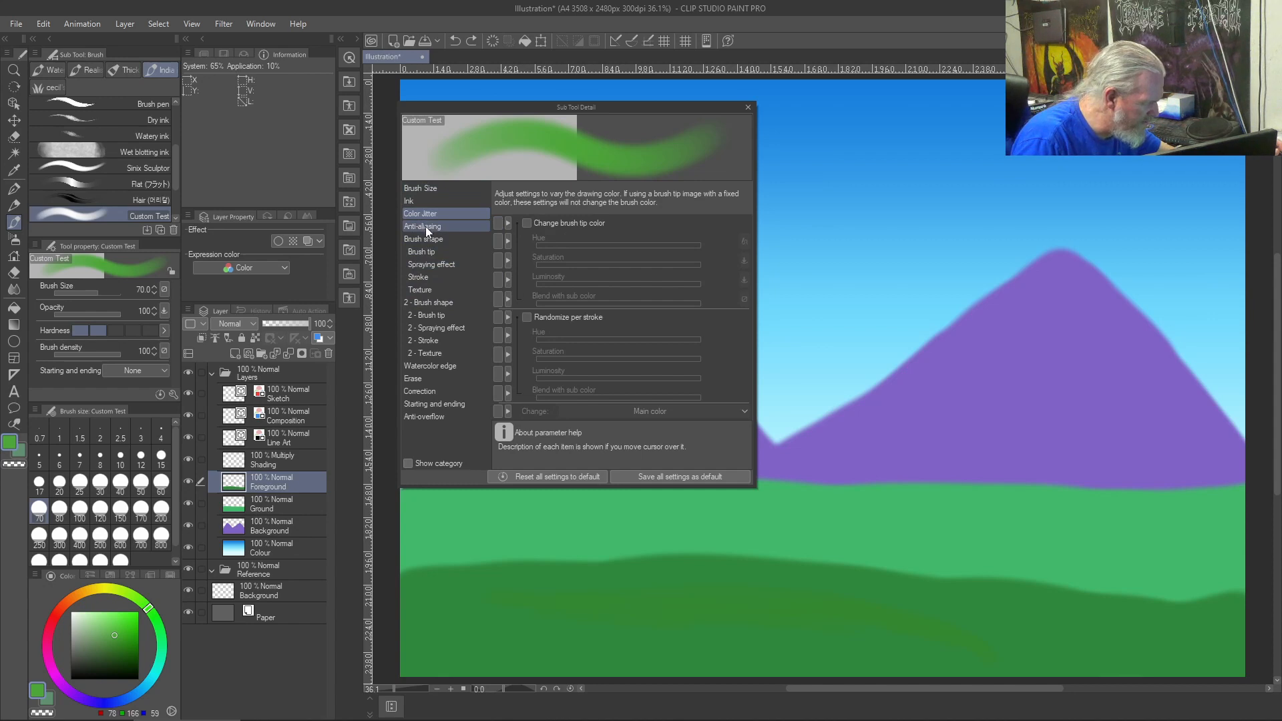
left_click(425, 228)
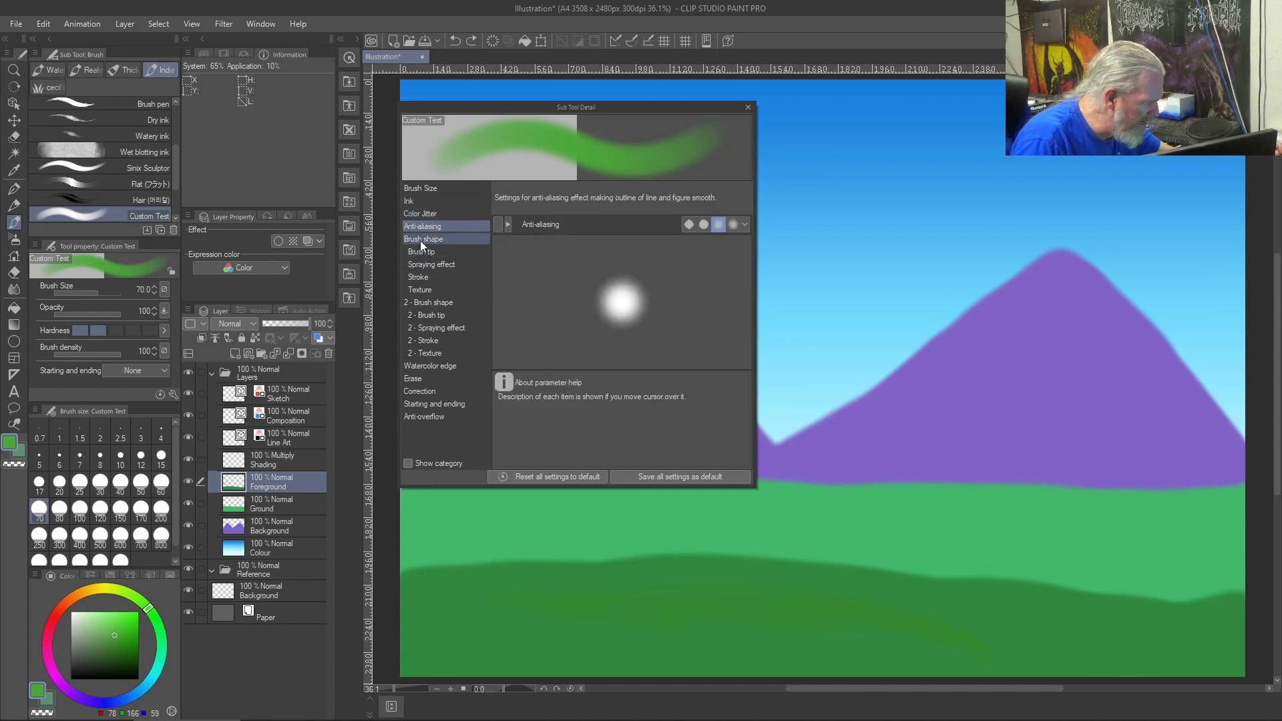
left_click(420, 240)
left_click(419, 254)
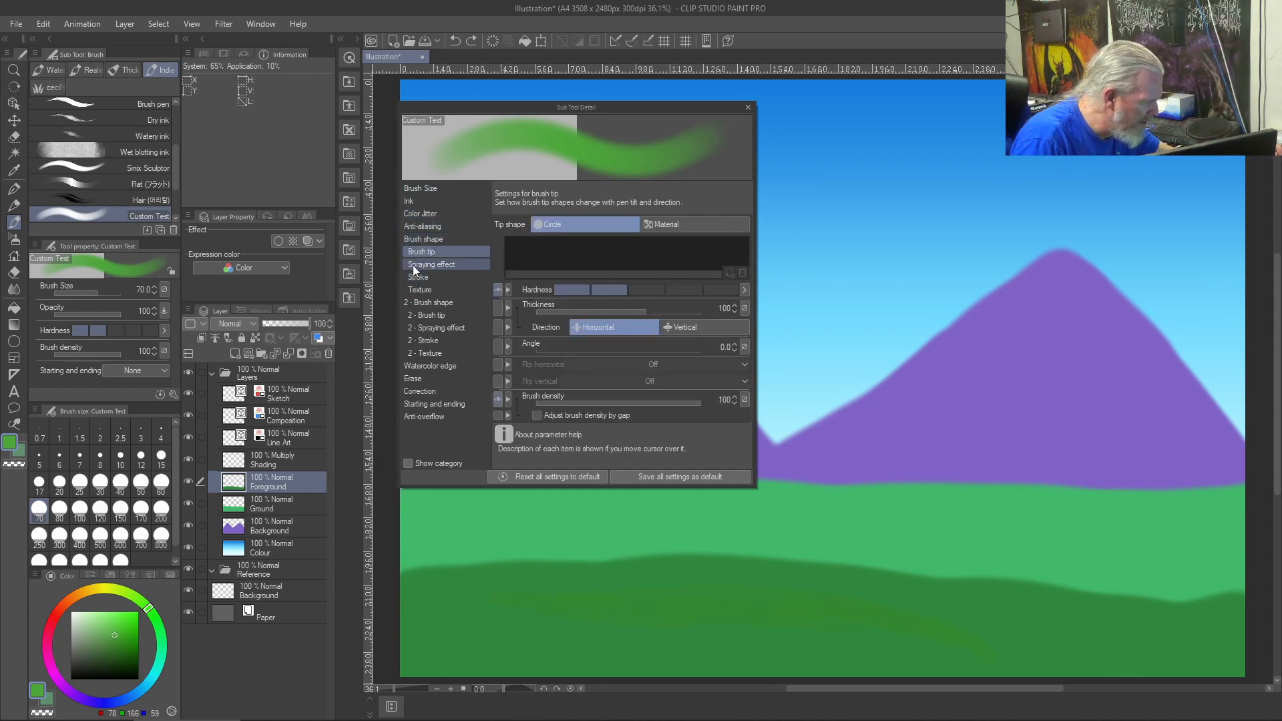
left_click(414, 265)
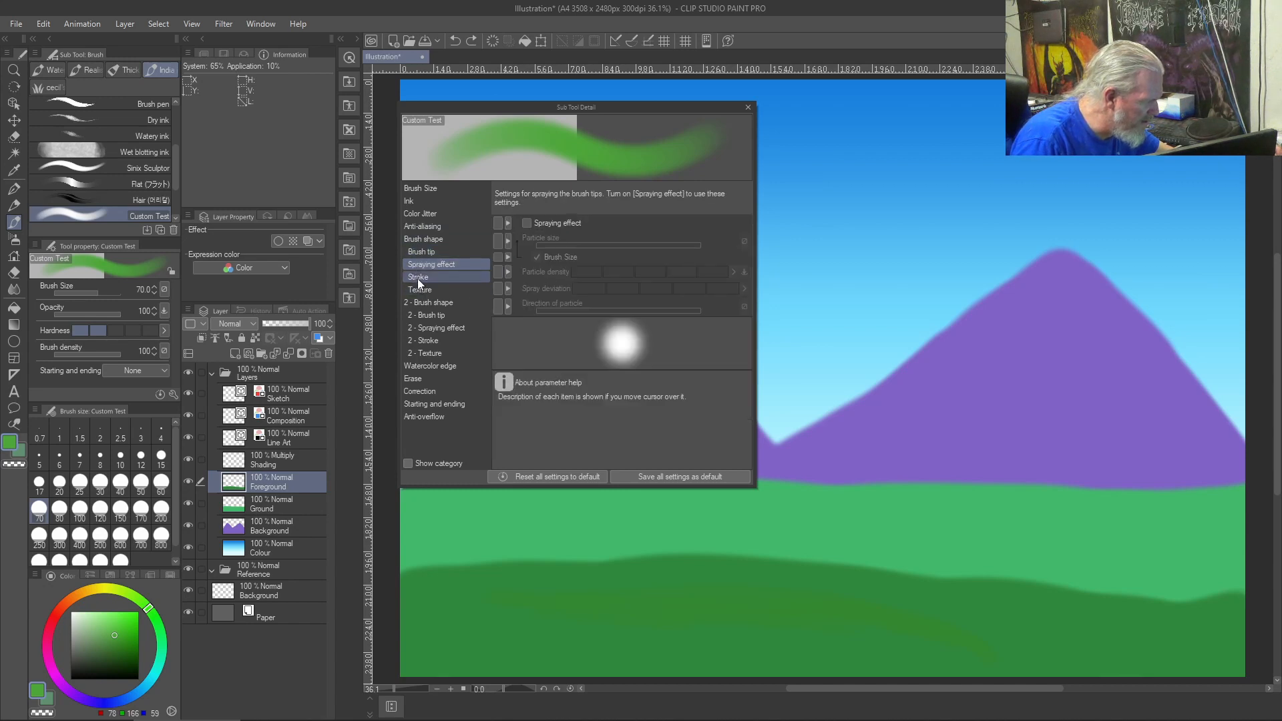
left_click(418, 278)
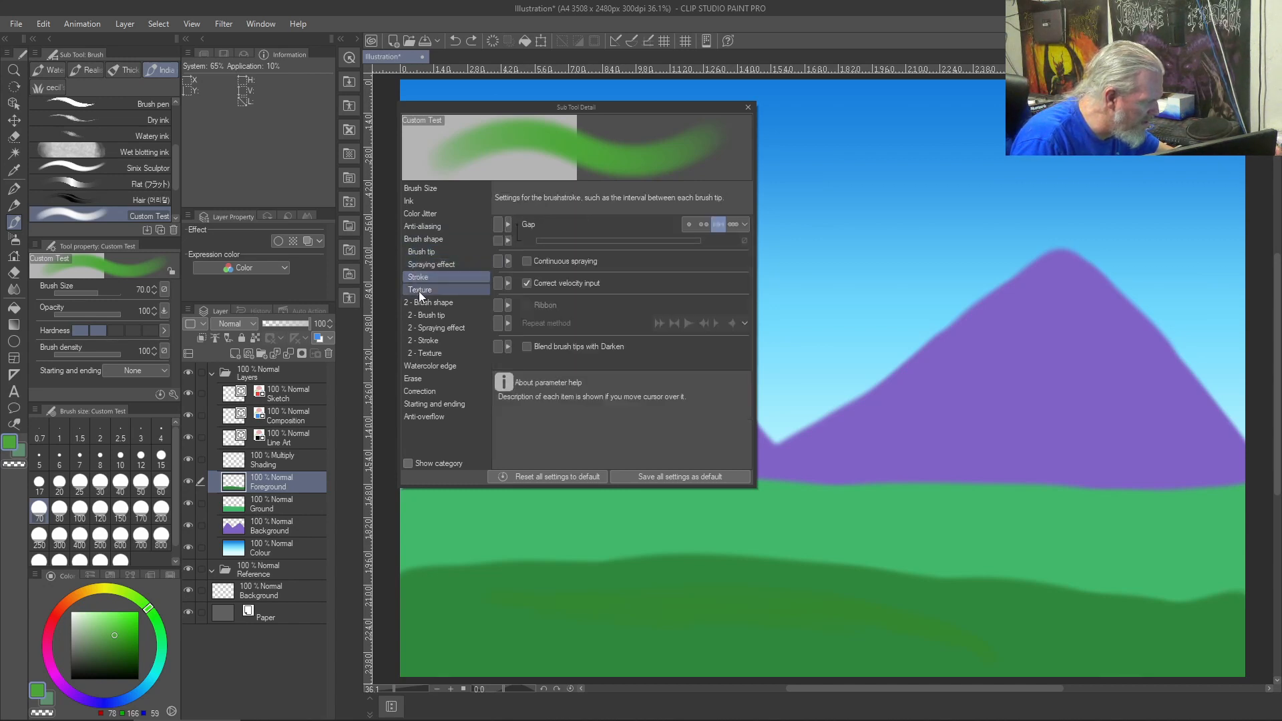
left_click(418, 291)
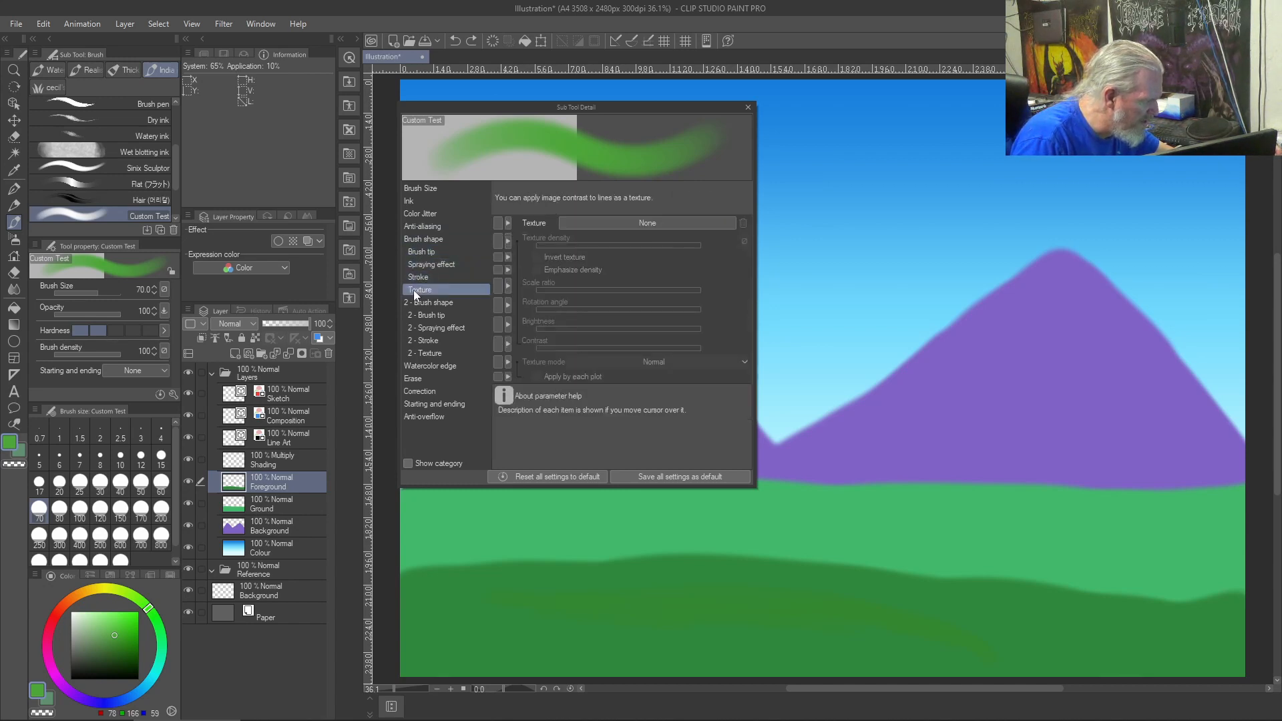
left_click(422, 367)
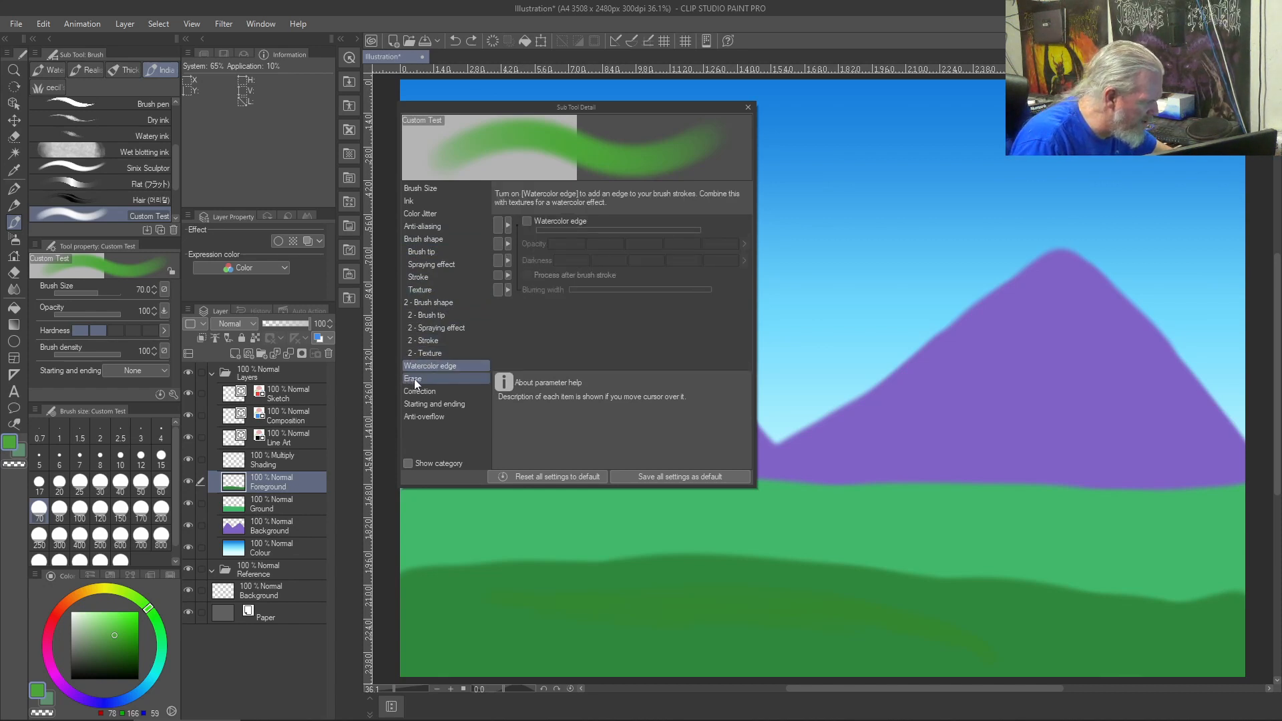
left_click(414, 379)
left_click(412, 392)
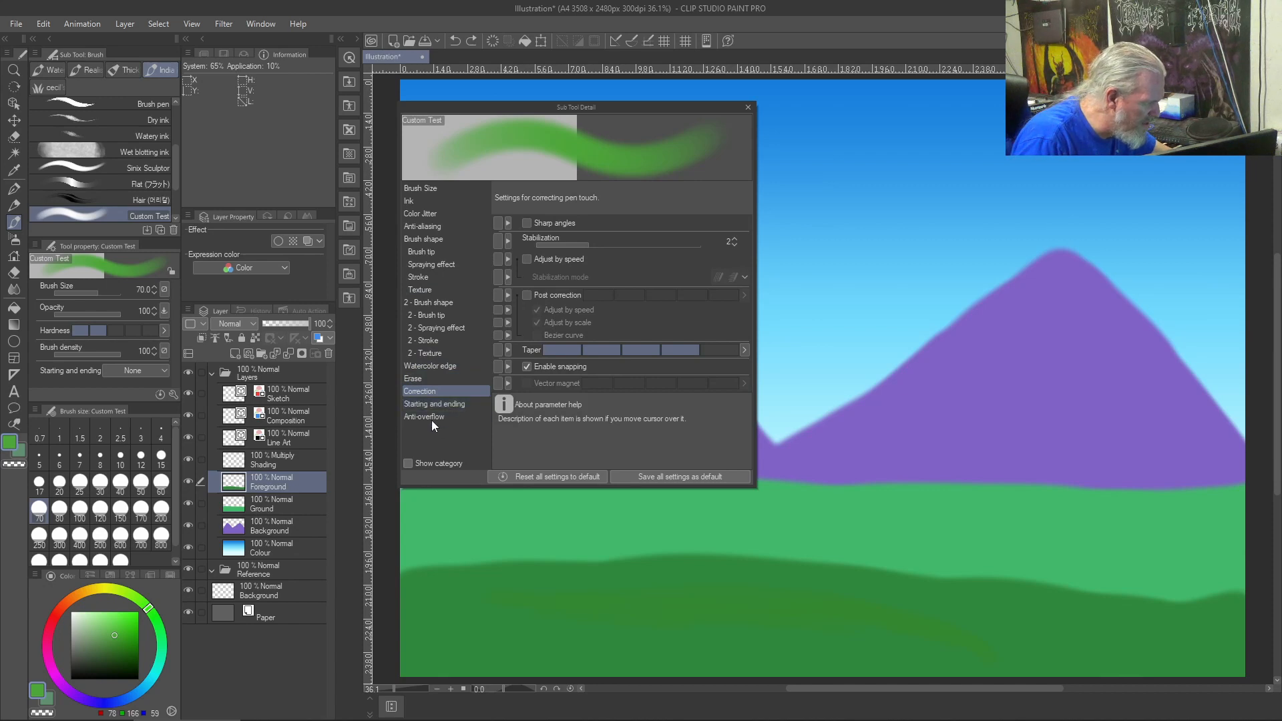
left_click(426, 405)
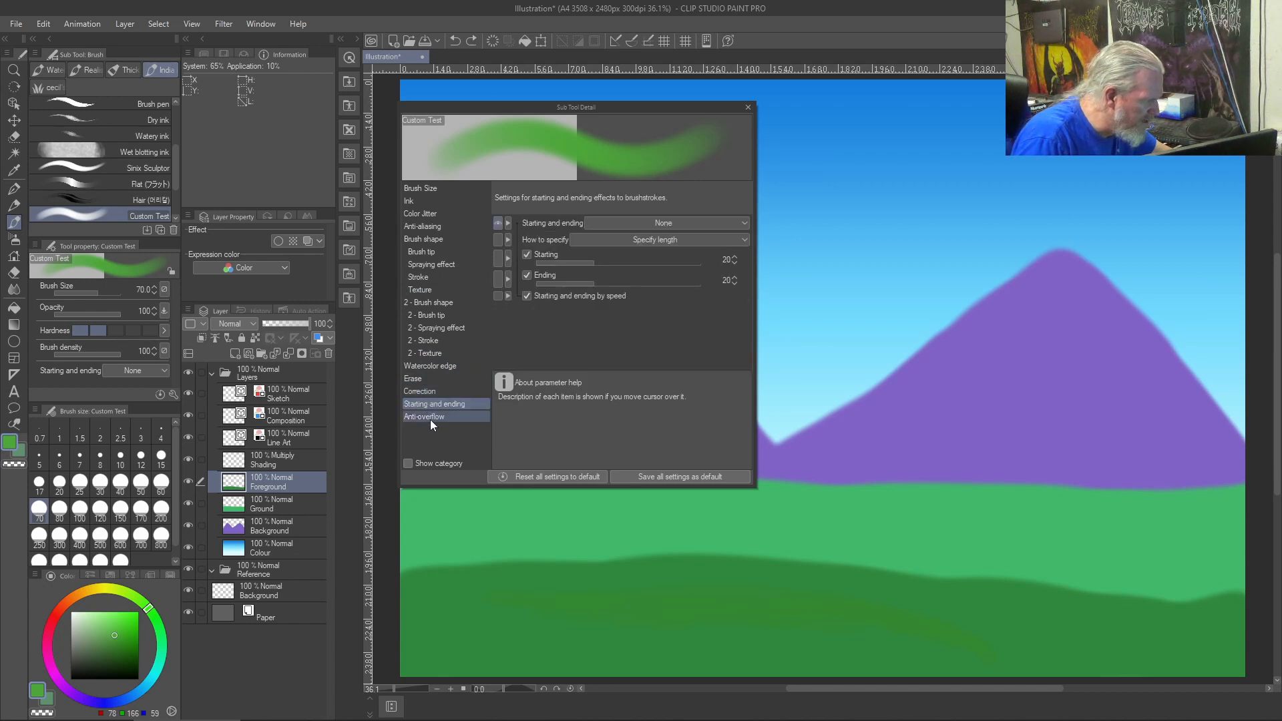
left_click(427, 417)
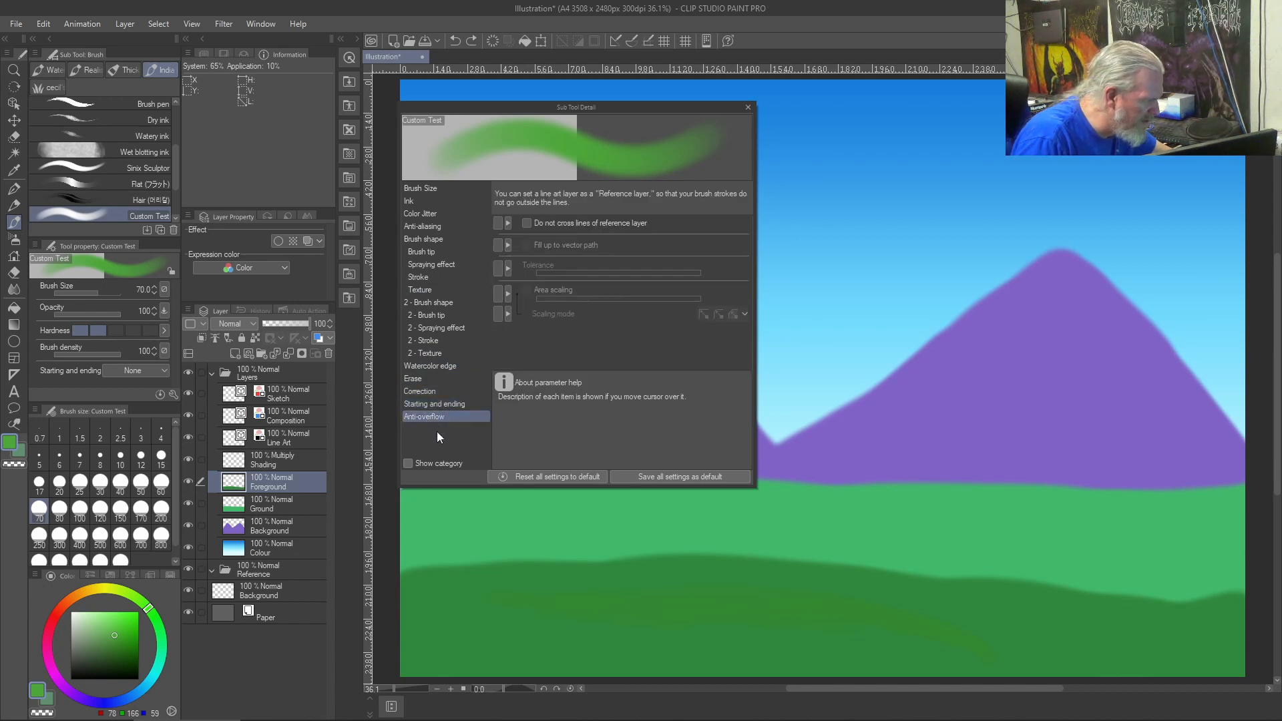
- Recheck the brush's Ink, Color Jitter, Brush shape, Brush tip, Spraying effect, Stroke and Texture settings, keeping the blending mode at Normal
left_click(411, 202)
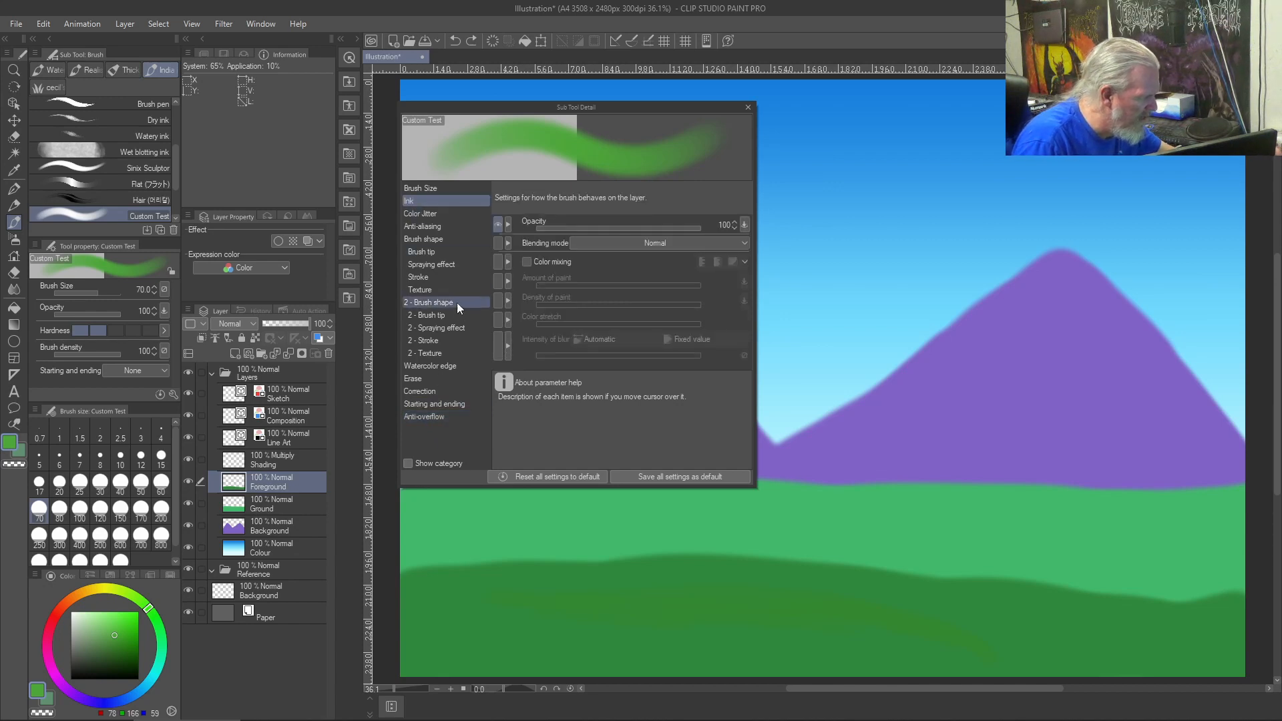
left_click(415, 213)
left_click(416, 238)
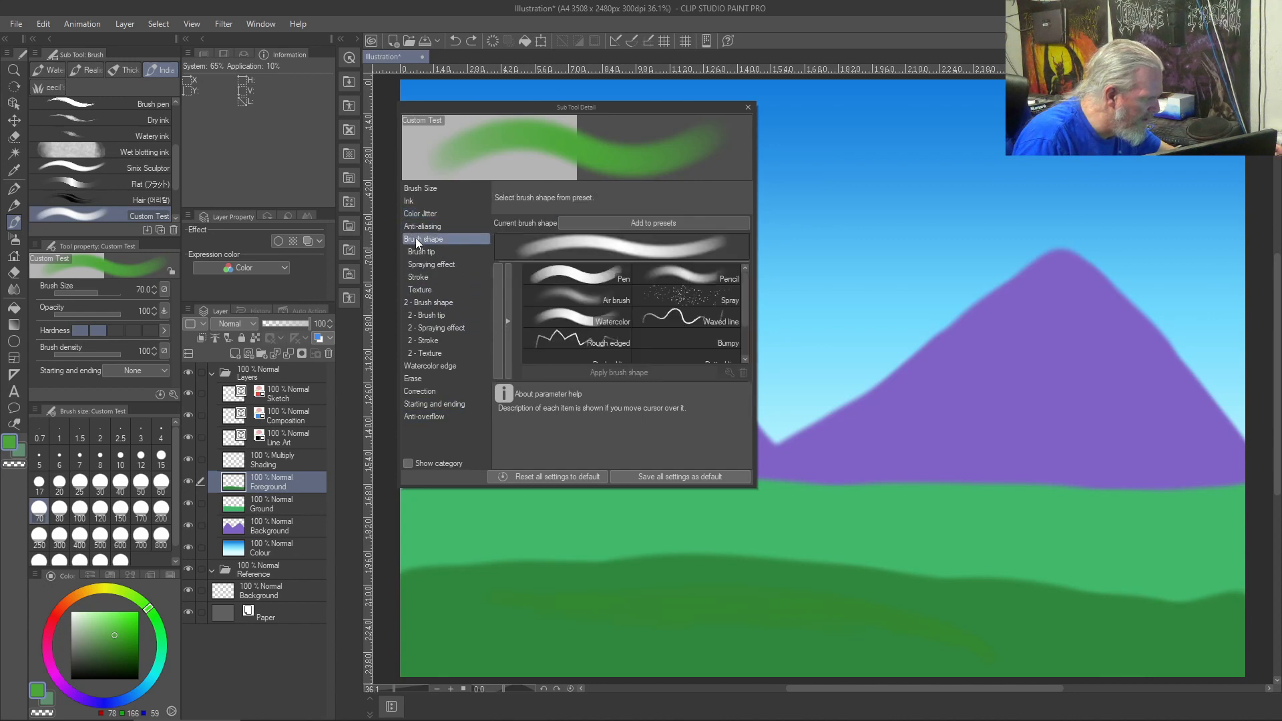
left_click(422, 252)
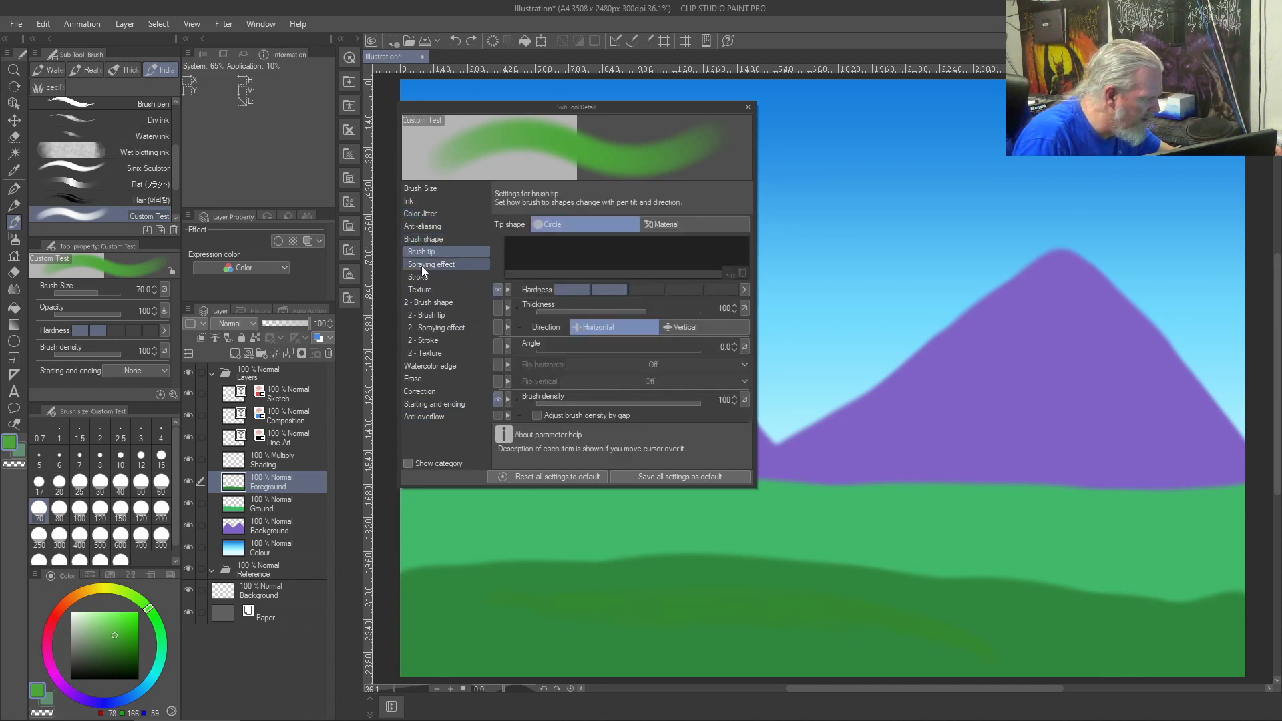
mouse_move(530, 287)
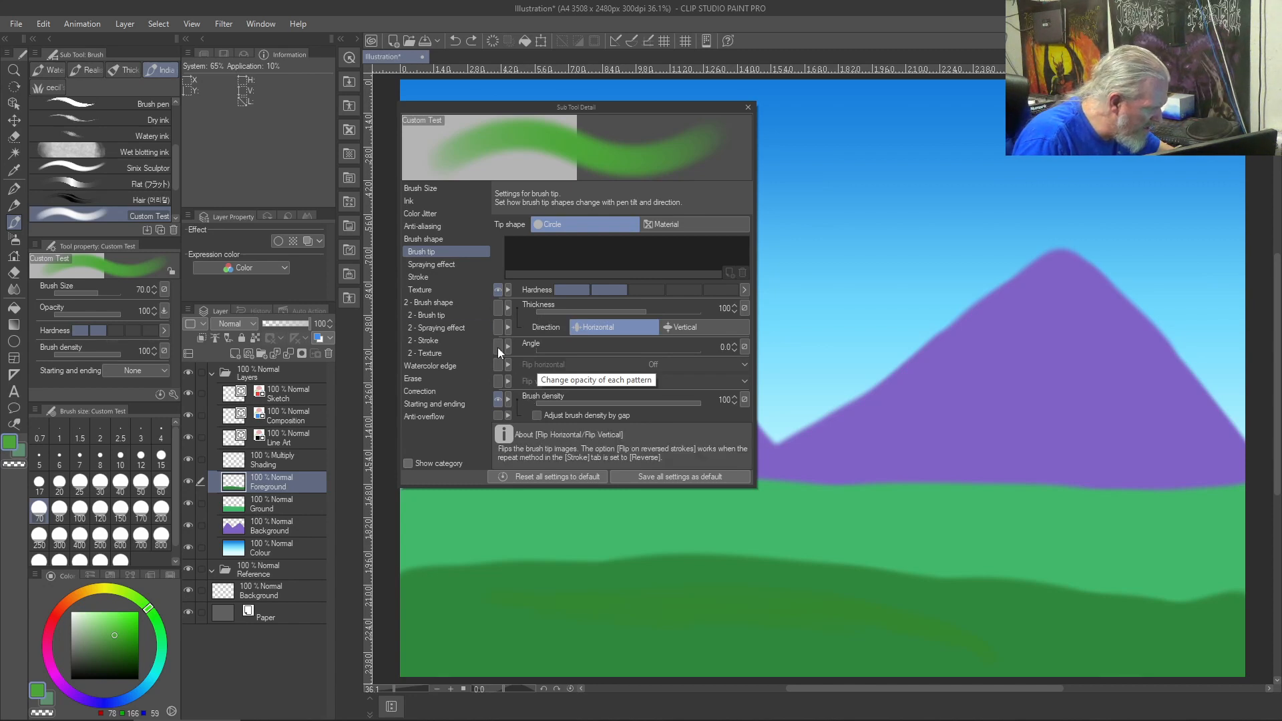
left_click(431, 264)
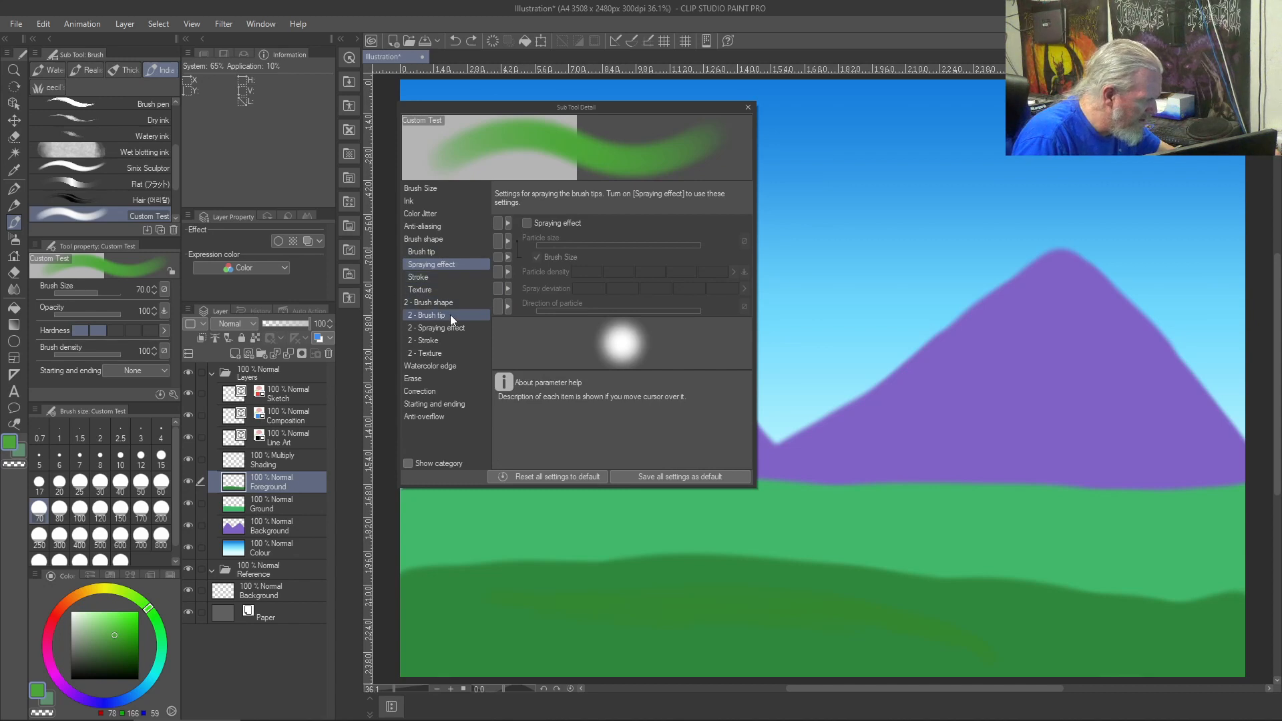
left_click(422, 278)
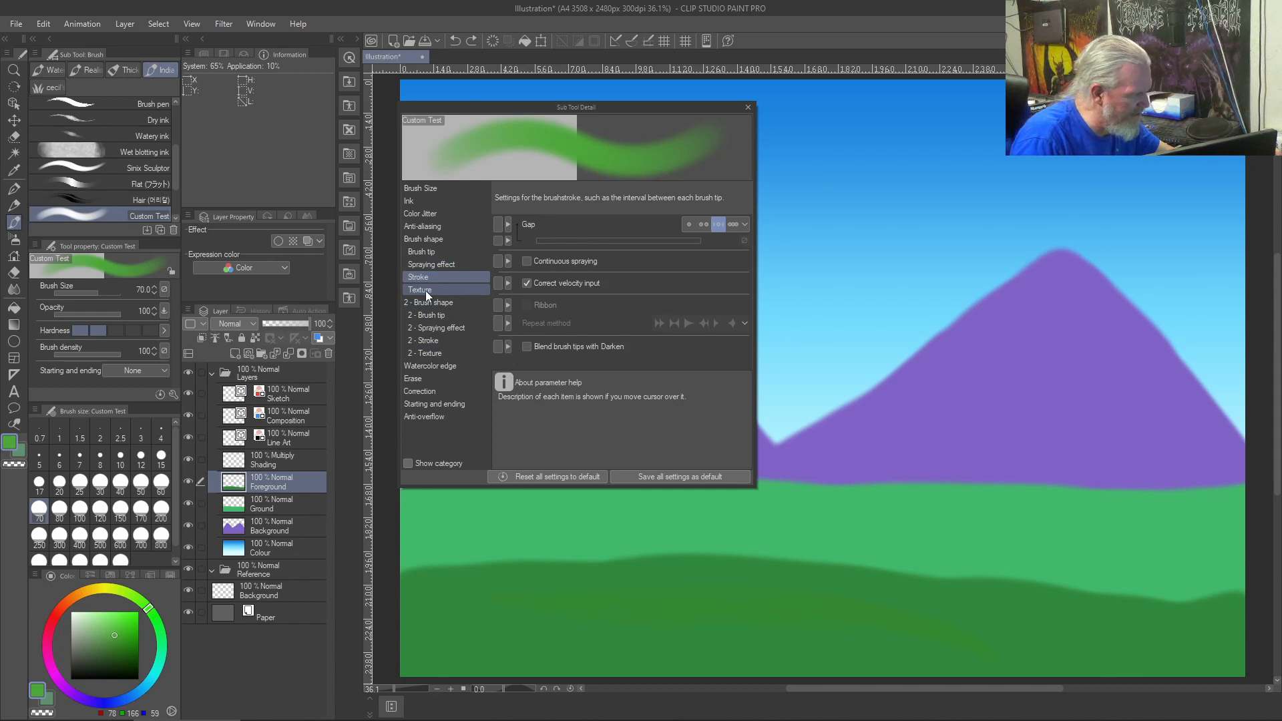
left_click(426, 292)
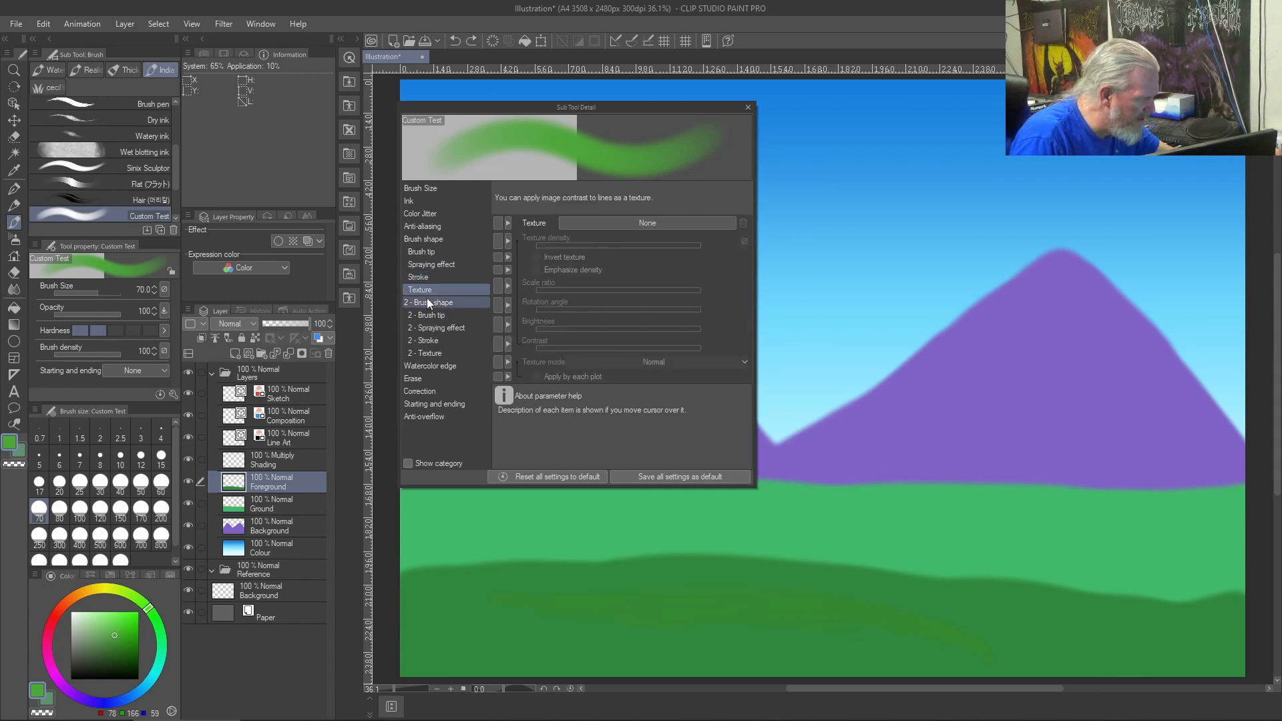
left_click(420, 239)
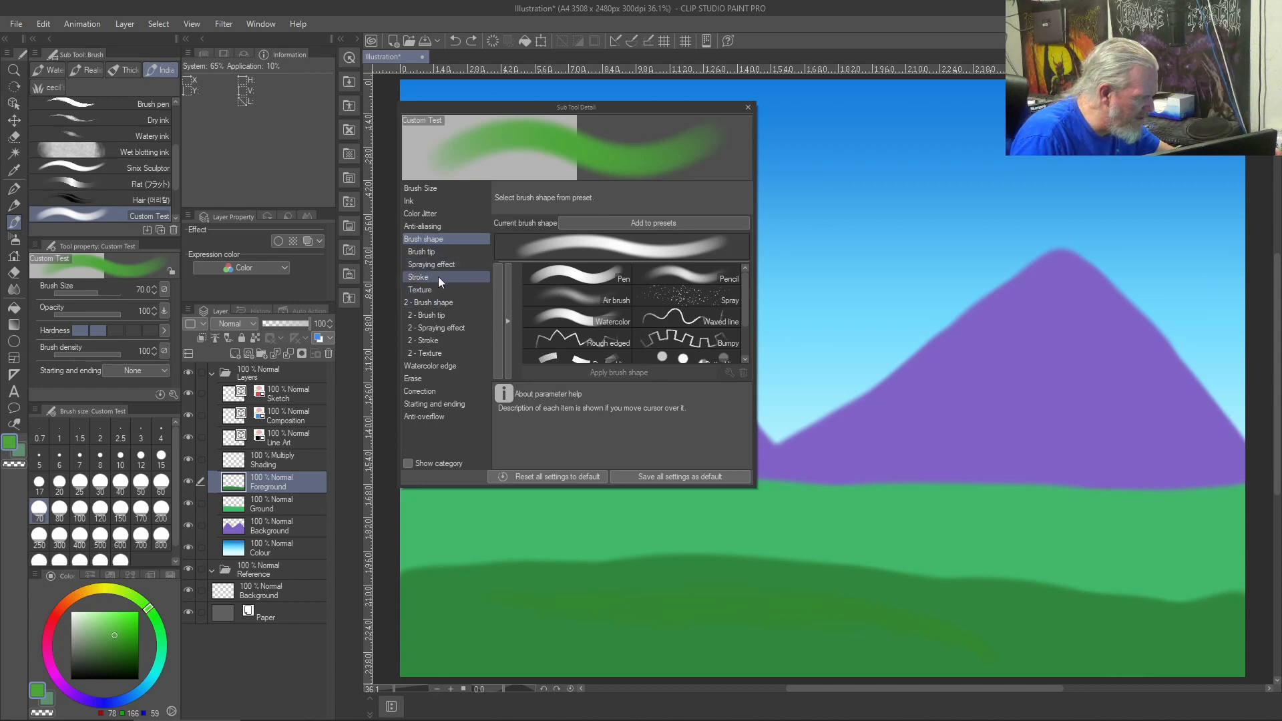
left_click(416, 202)
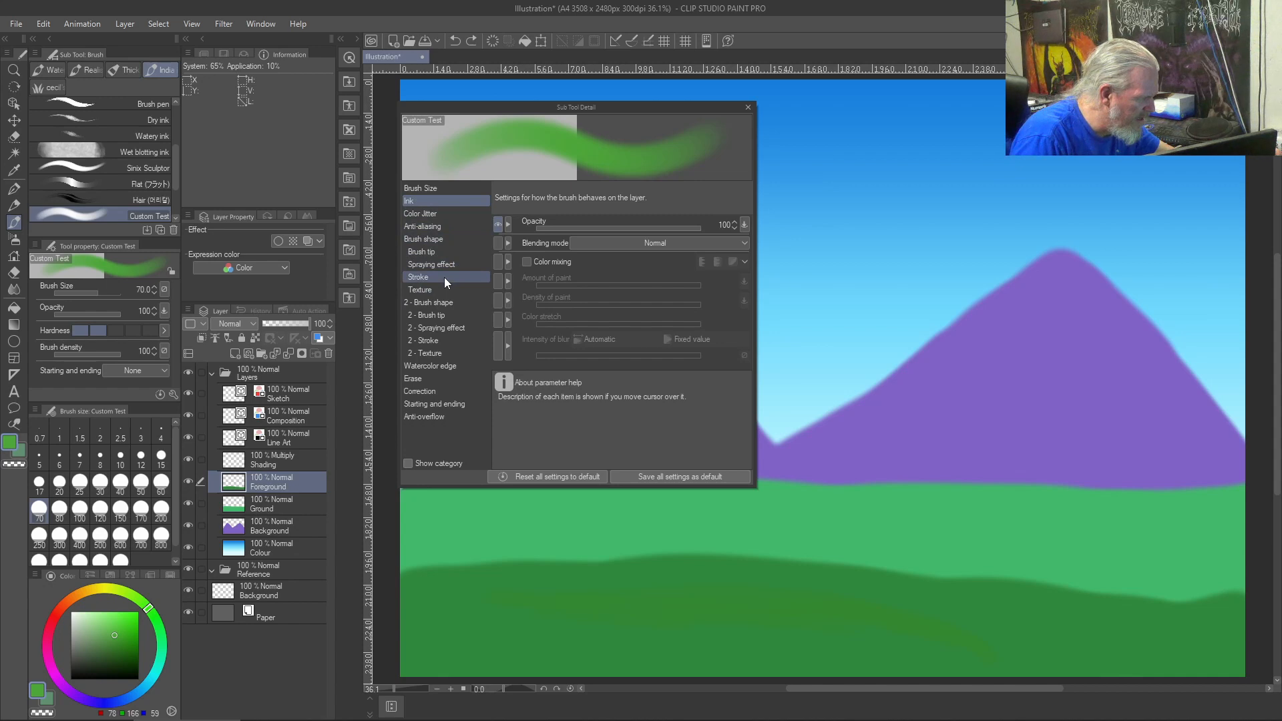
left_click(582, 243)
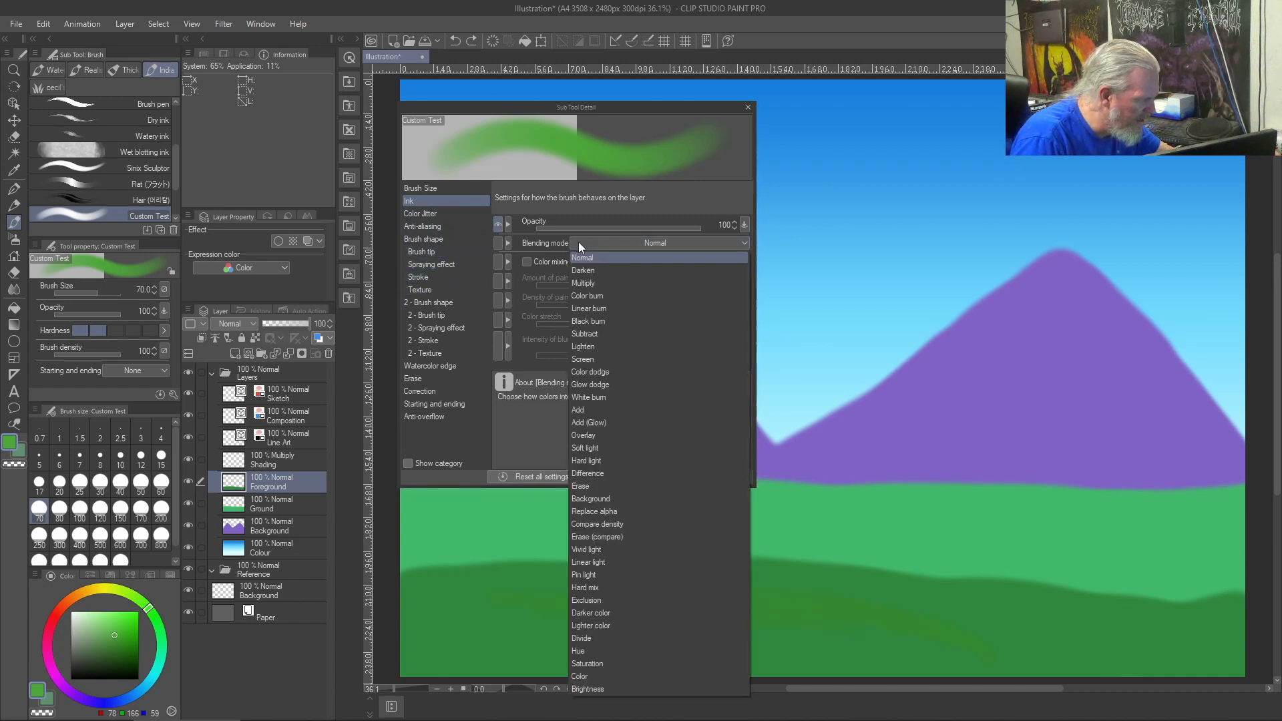
left_click(656, 257)
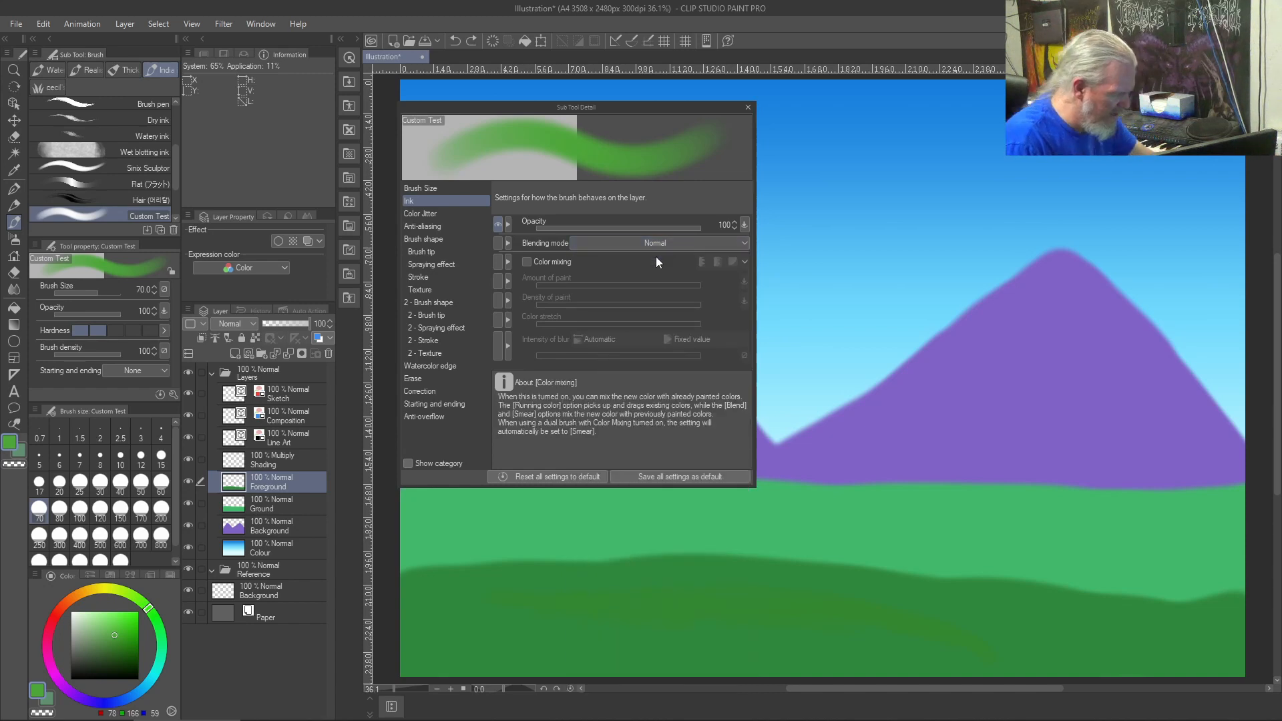
- Paint soft, overlapping lighter green highlight strokes across the dark green hill on the Foreground layer
mouse_move(1015, 638)
left_mouse_down()
mouse_move(1038, 638)
mouse_move(965, 637)
mouse_move(854, 588)
mouse_move(963, 624)
mouse_move(634, 601)
left_mouse_up()
mouse_move(510, 623)
left_mouse_down()
mouse_move(681, 621)
mouse_move(480, 595)
mouse_move(653, 604)
mouse_move(497, 571)
mouse_move(681, 591)
mouse_move(640, 577)
mouse_move(651, 609)
mouse_move(999, 614)
mouse_move(924, 599)
mouse_move(767, 596)
mouse_move(1205, 634)
mouse_move(1045, 628)
mouse_move(1175, 644)
mouse_move(998, 607)
left_mouse_up()
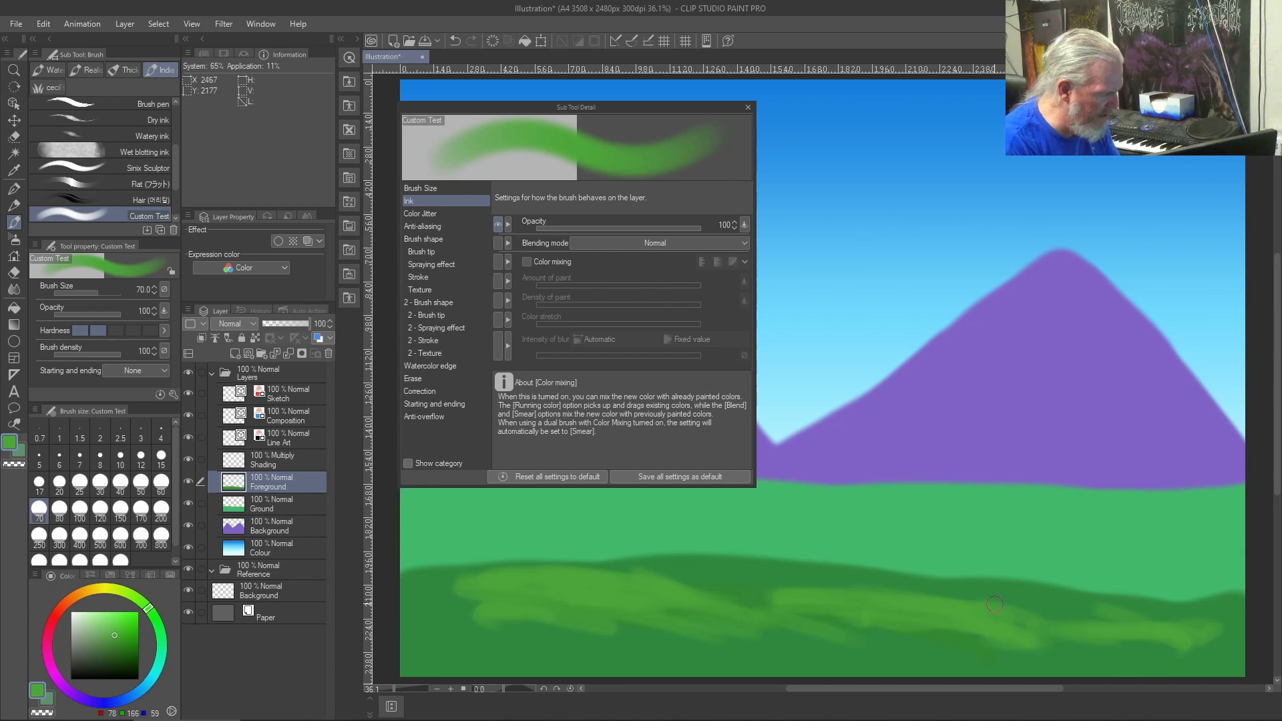
- Brush a faint lighter green stroke across the dark foreground hill and close the detailed brush settings
mouse_move(670, 582)
left_mouse_down()
mouse_move(830, 614)
mouse_move(636, 582)
mouse_move(775, 615)
mouse_move(464, 605)
left_mouse_up()
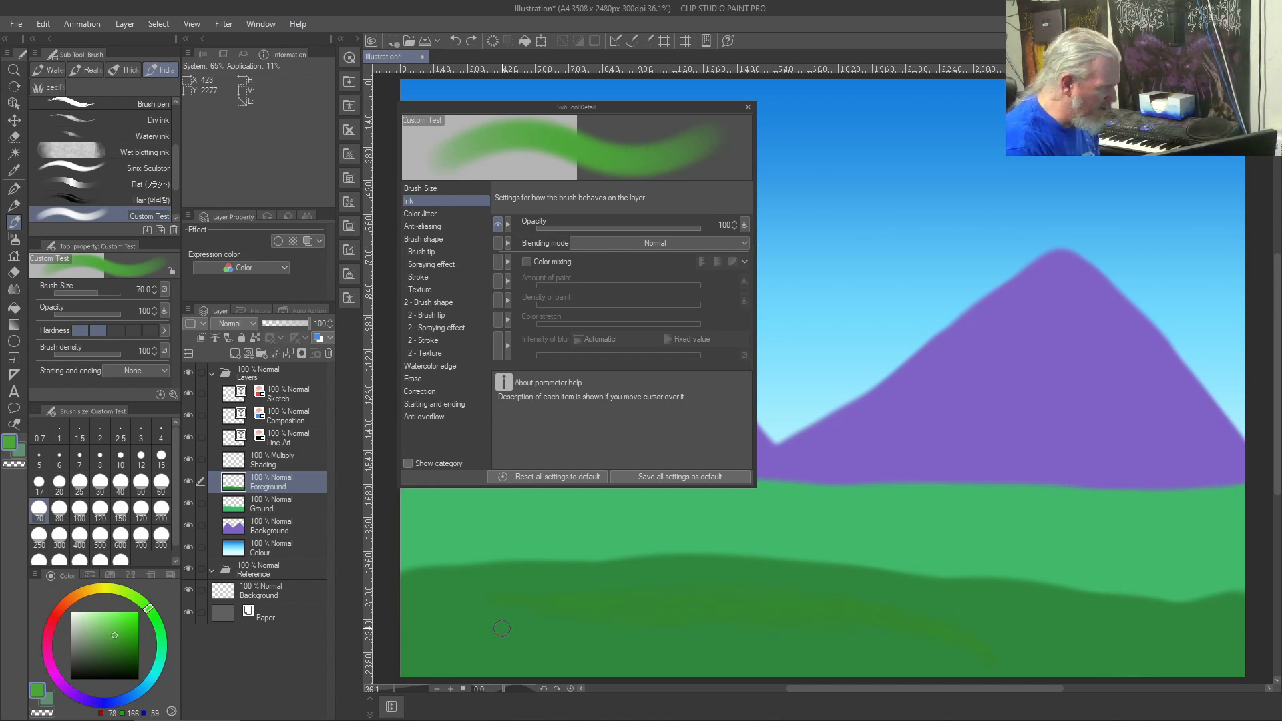
left_click(748, 106)
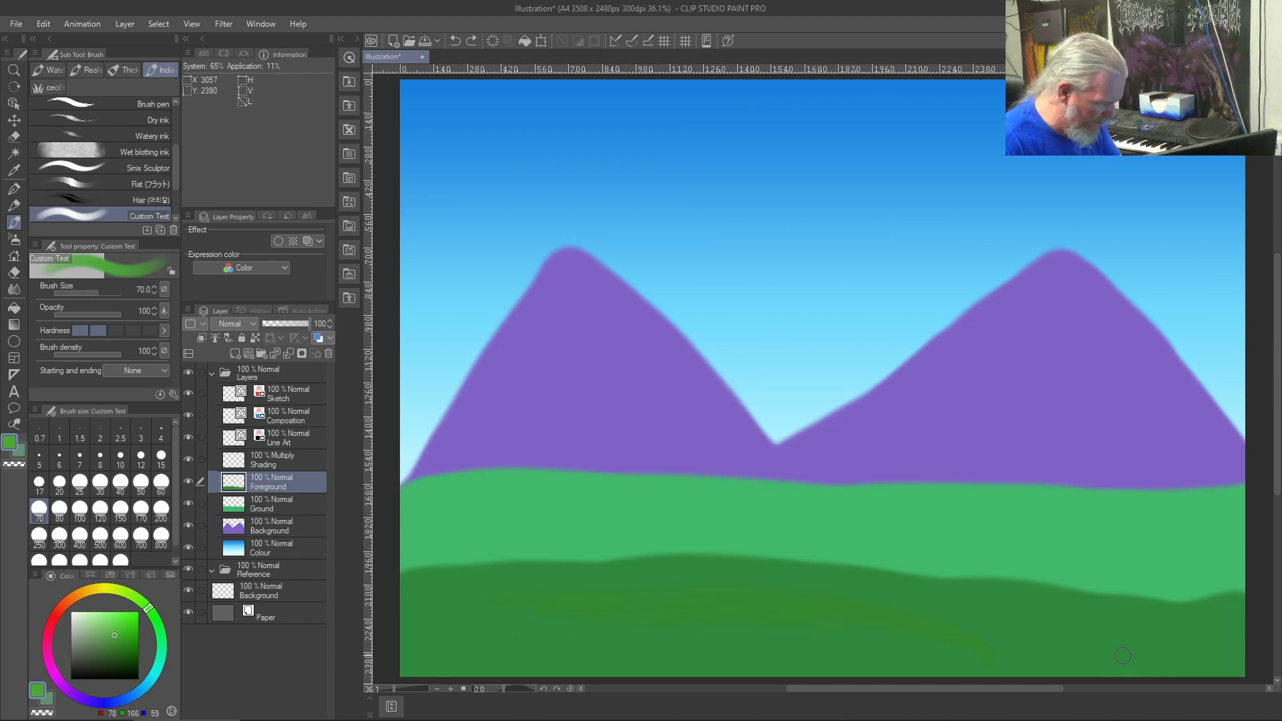
- Enlarge the Custom Test brush to 400, lower its hardness to the softest level, and paint soft lighter patches on the foreground hill
key("bracketright")
key("bracketright")
key("bracketright")
key("bracketright")
key("bracketright")
key("bracketright")
key("bracketright")
key("bracketright")
key("bracketright")
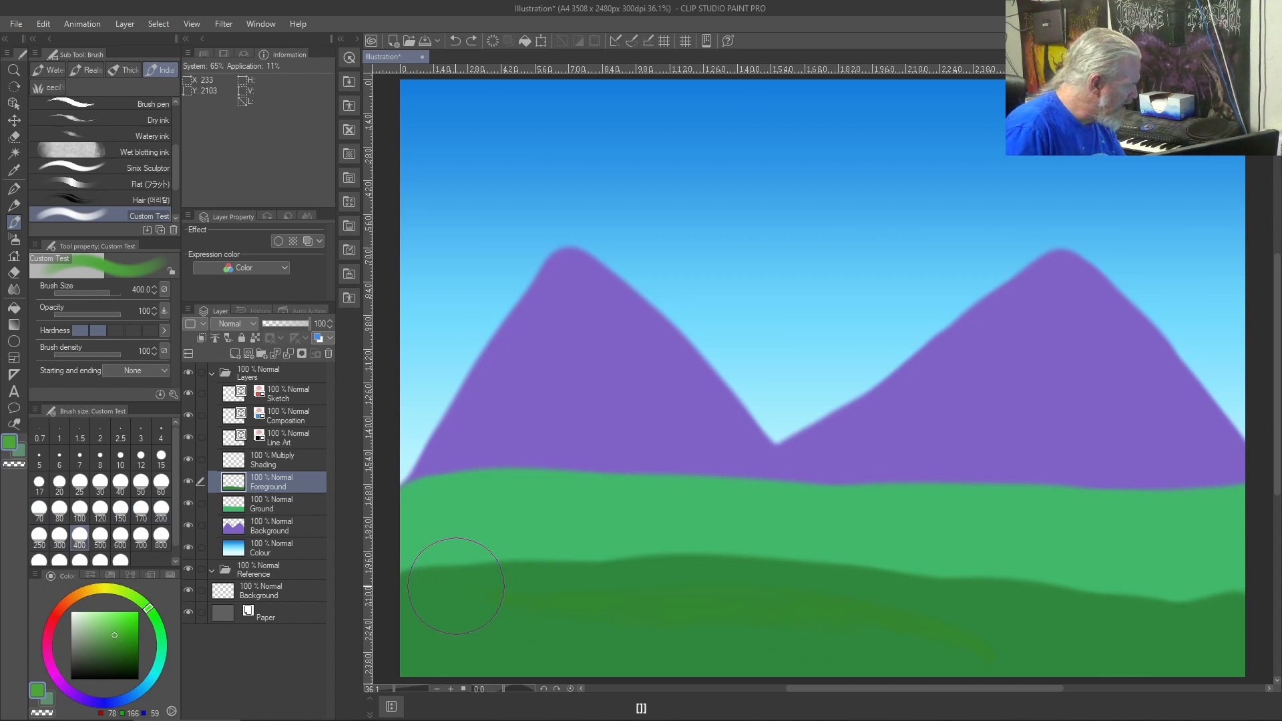
left_click(86, 330)
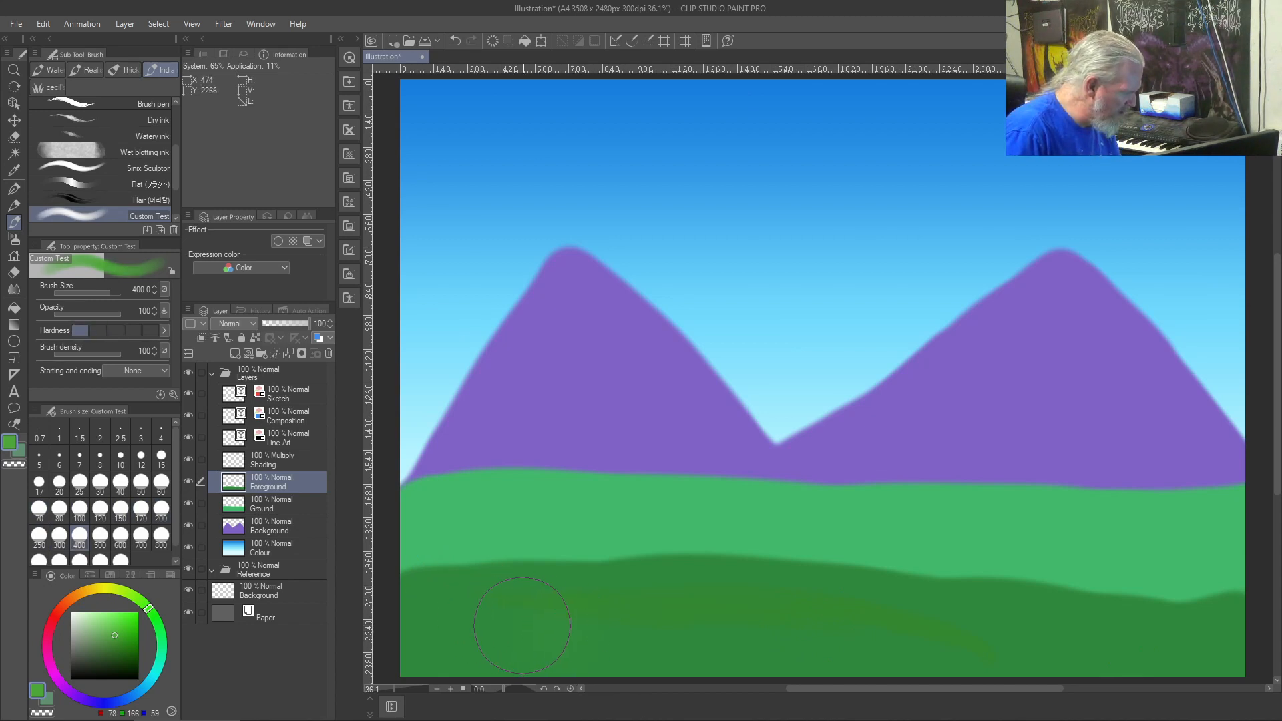
mouse_move(573, 620)
left_mouse_down()
mouse_move(734, 643)
mouse_move(623, 622)
mouse_move(554, 632)
mouse_move(504, 620)
mouse_move(814, 638)
mouse_move(689, 619)
mouse_move(943, 653)
mouse_move(763, 613)
mouse_move(892, 633)
mouse_move(1115, 637)
mouse_move(570, 622)
mouse_move(616, 621)
left_mouse_up()
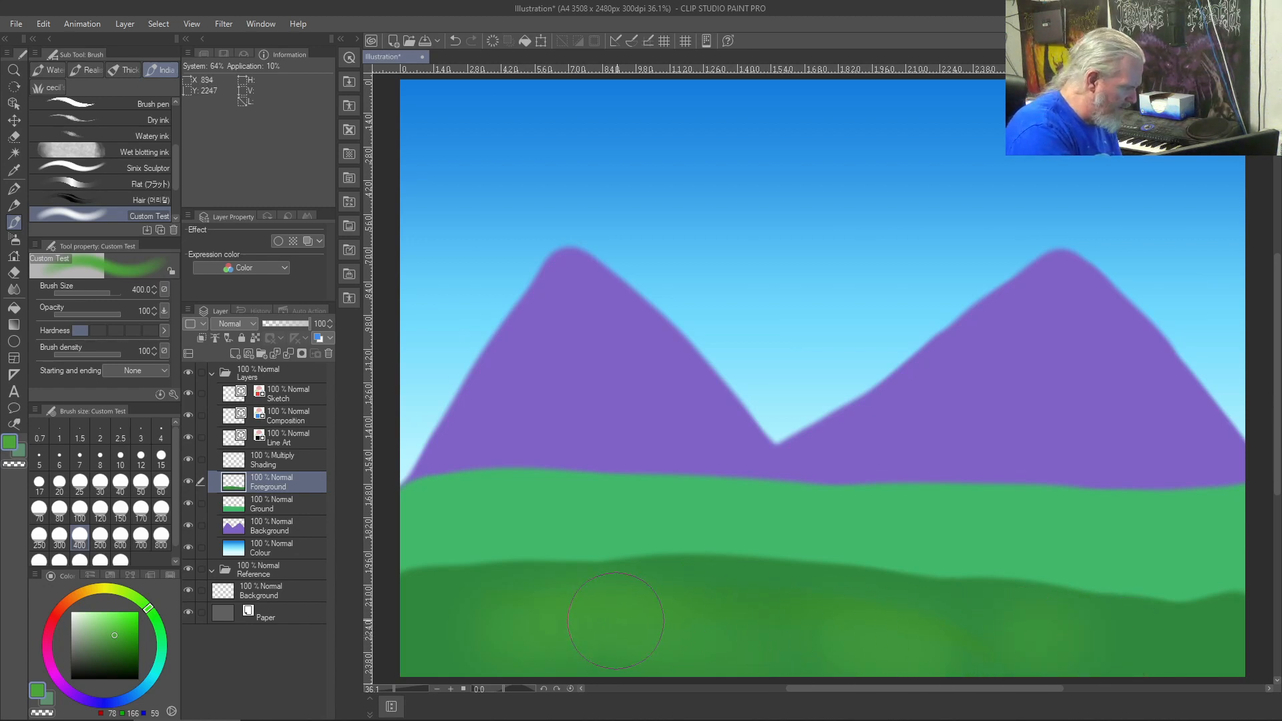
- Dab soft highlight spots across the foreground hill with brush size 200 and a brighter green (RGB 96, 187, 77)
left_click(161, 509)
left_click(110, 629)
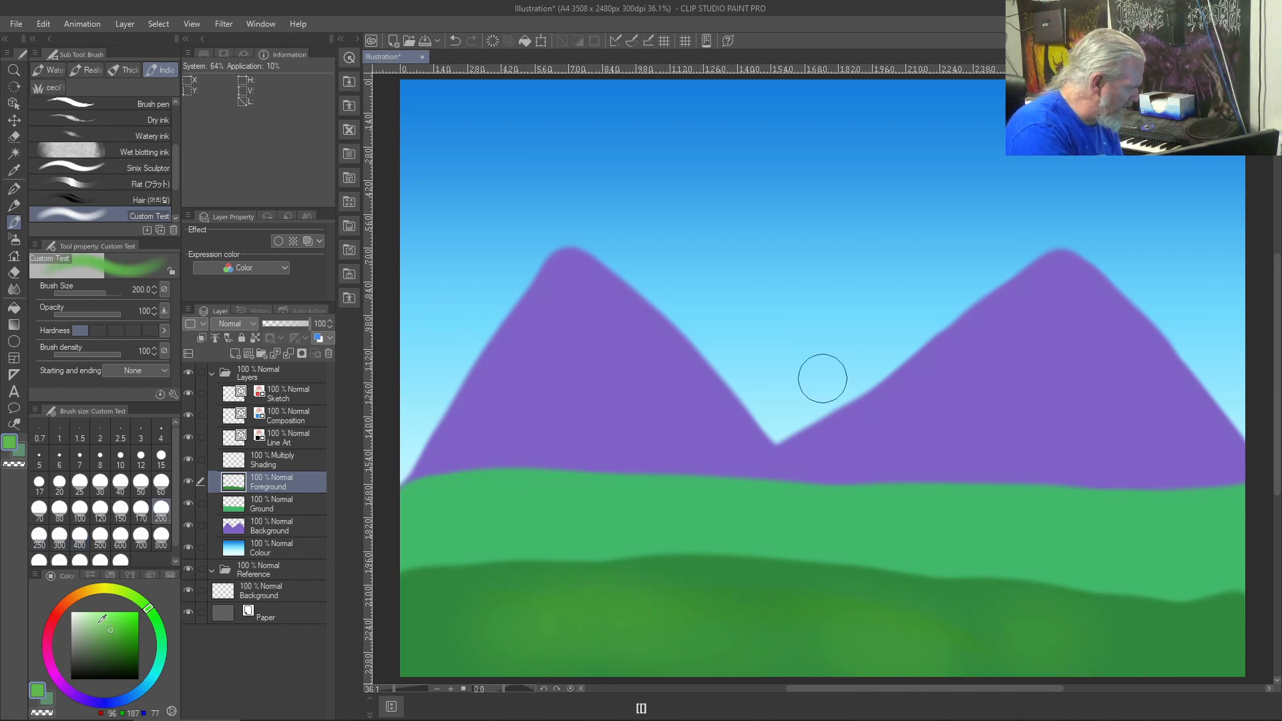
left_click(581, 629)
left_click(659, 636)
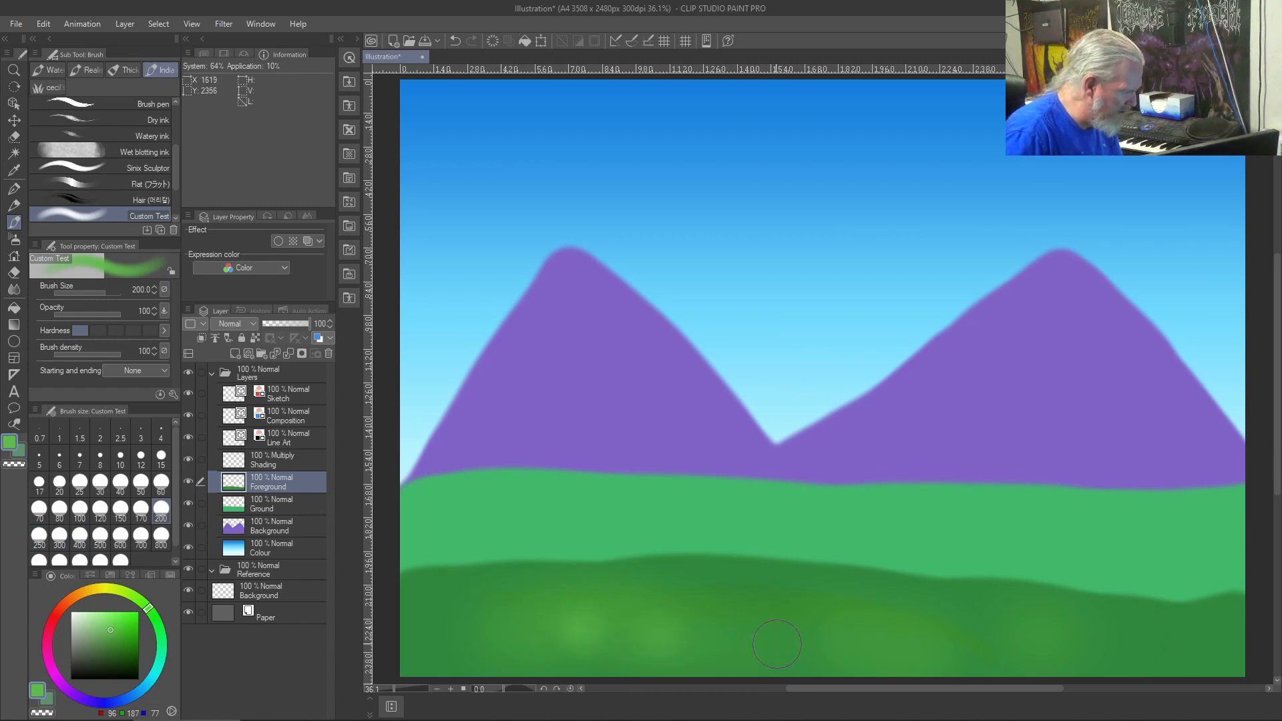
left_click(758, 644)
left_click(852, 624)
left_click(1110, 641)
left_click(1211, 606)
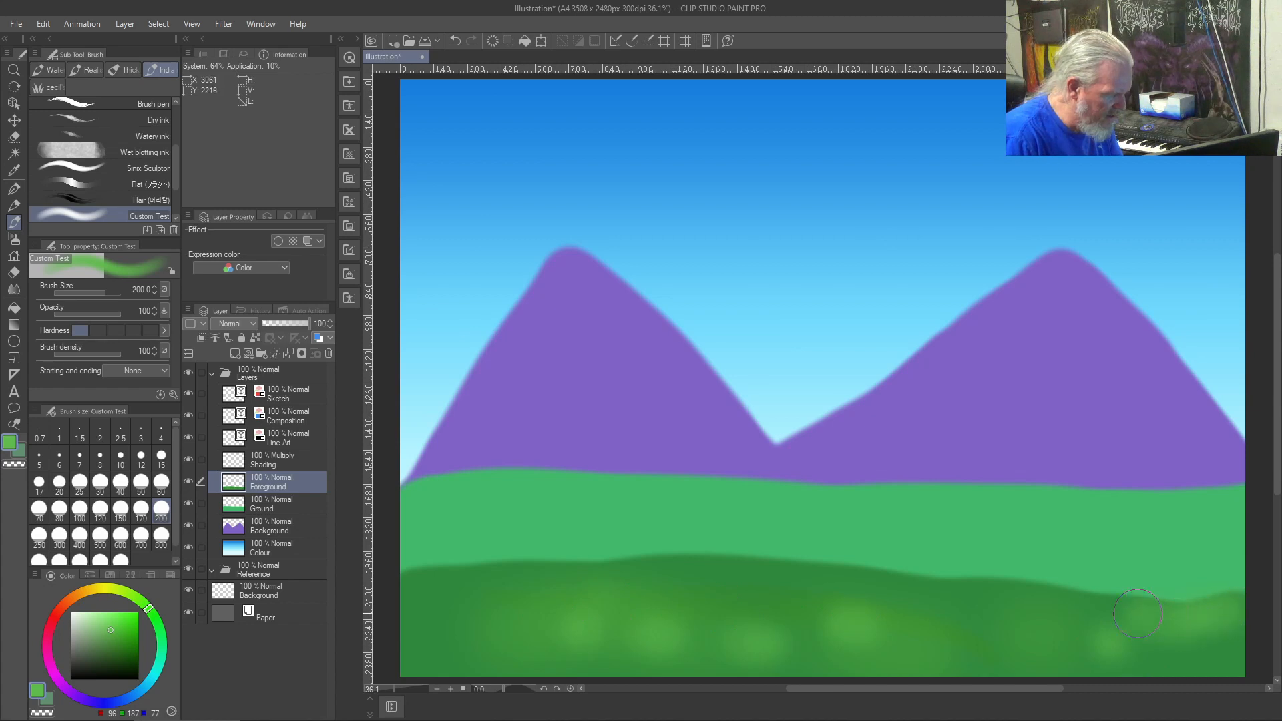
left_click_drag(437, 587, 534, 580)
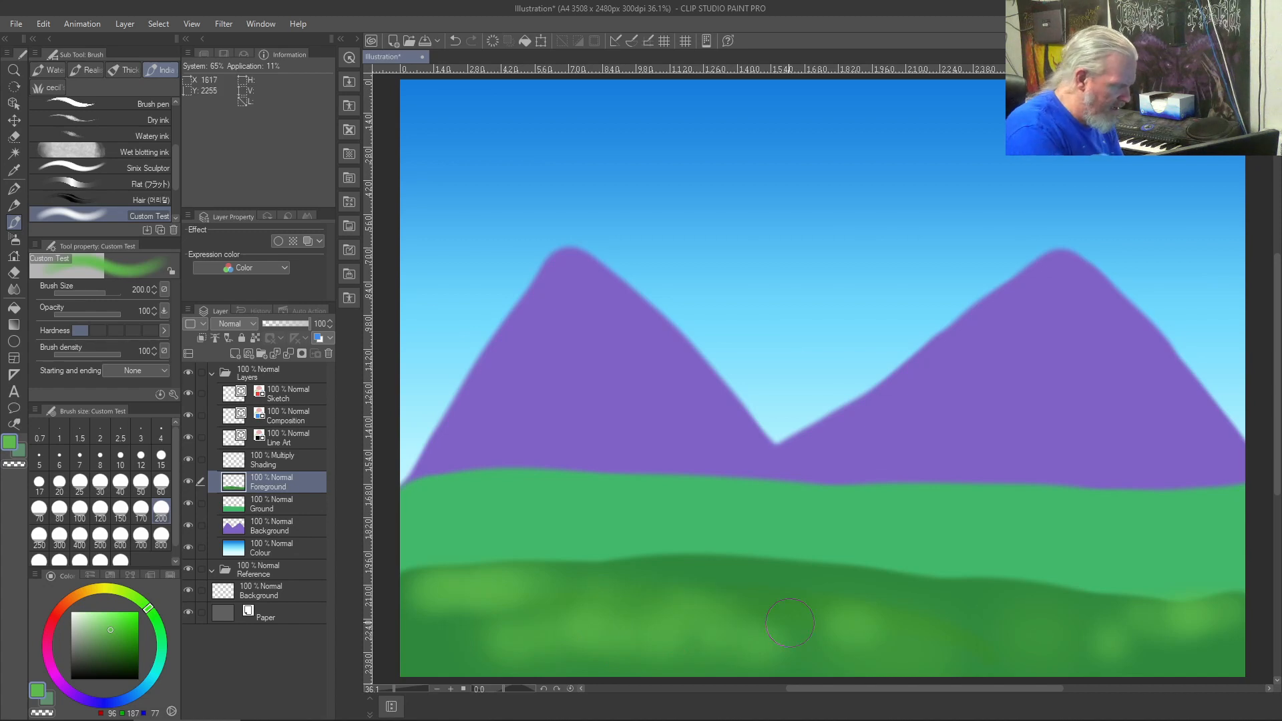
- Paint small bright highlight strokes on the foreground hill with brush size 60 and a light yellowish green (RGB 126, 207, 89)
key("bracketleft")
key("bracketleft")
key("bracketleft")
key("bracketleft")
key("bracketleft")
key("bracketleft")
key("bracketleft")
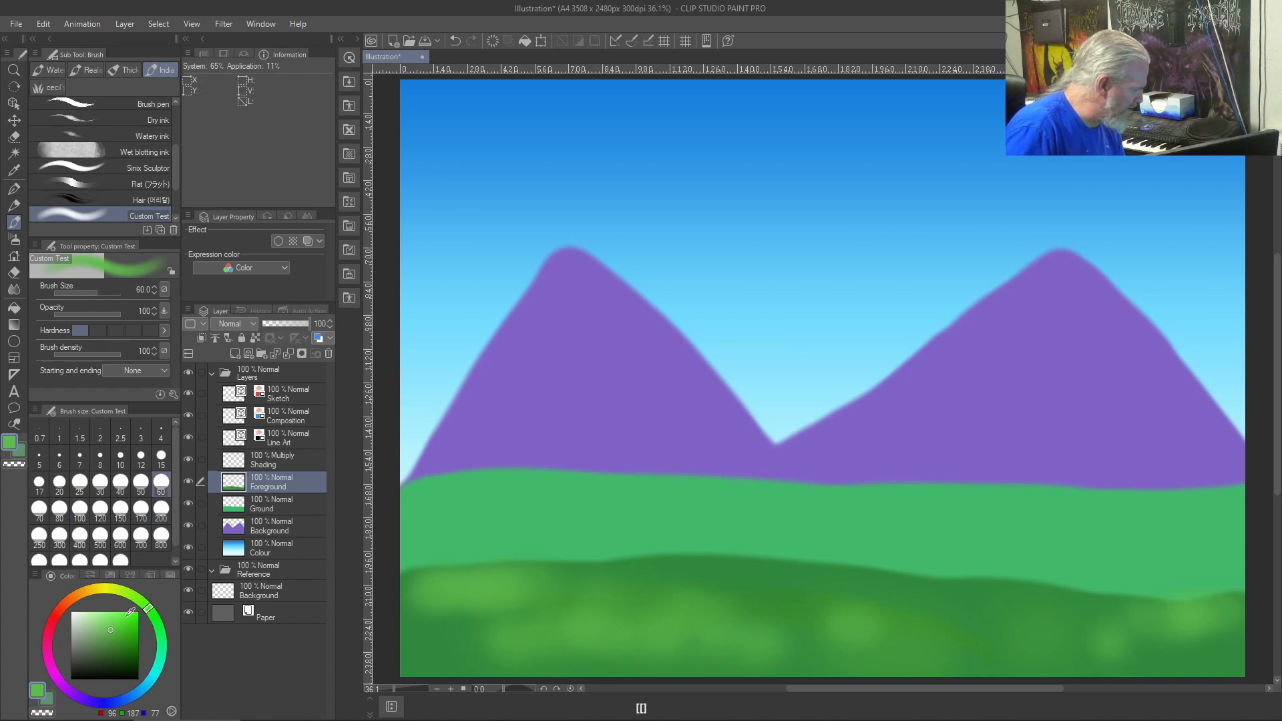
left_click(142, 603)
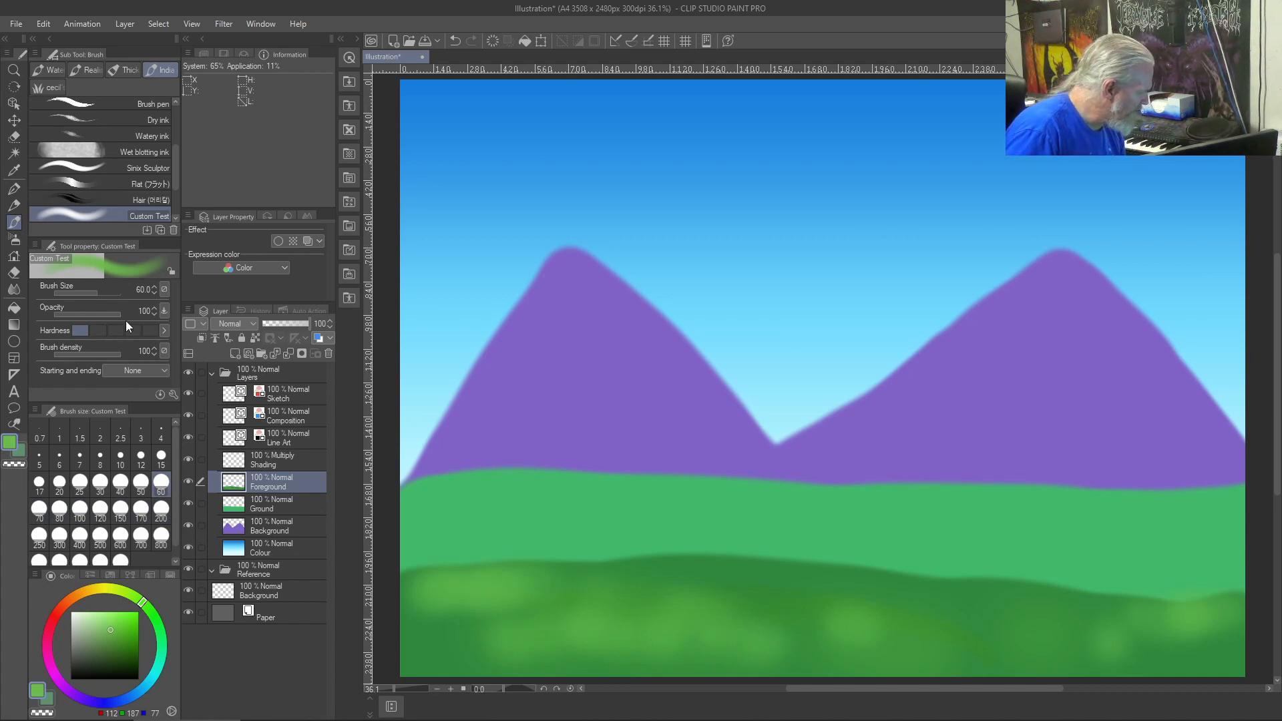
left_click(113, 614)
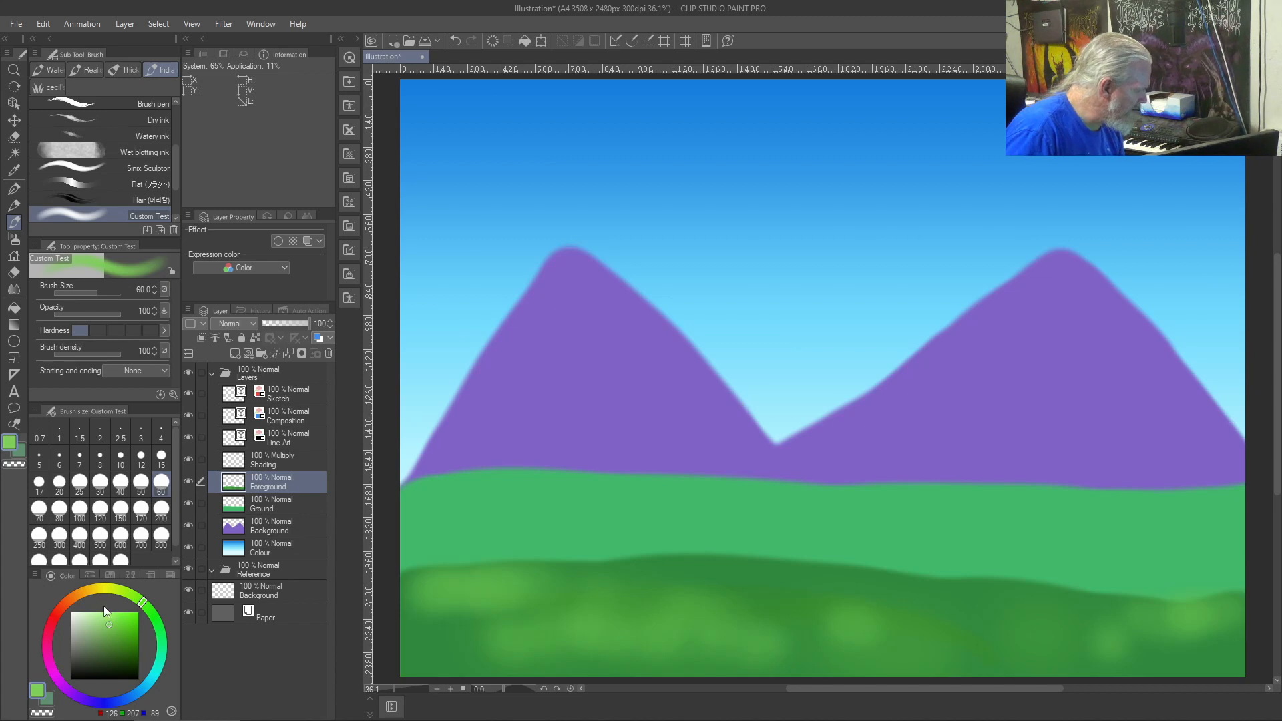
mouse_move(571, 610)
left_mouse_down()
mouse_move(495, 595)
mouse_move(547, 592)
left_mouse_up()
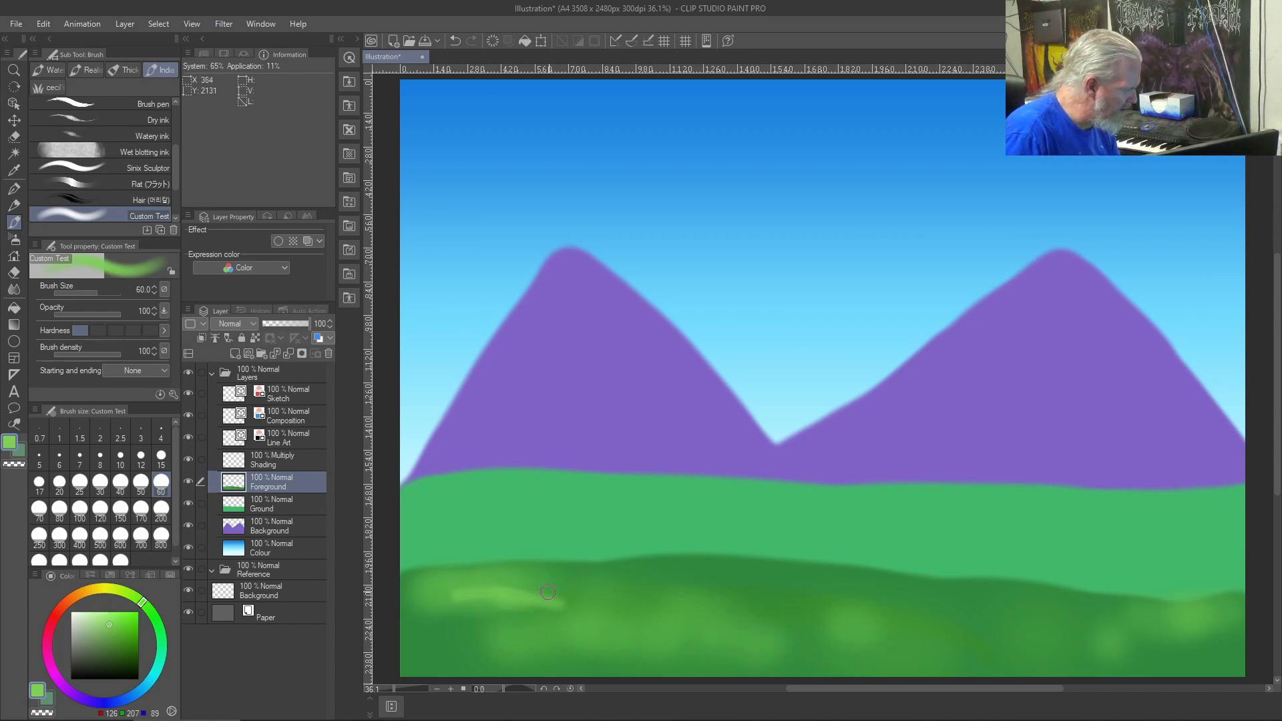
mouse_move(421, 583)
left_mouse_down()
mouse_move(543, 585)
mouse_move(639, 623)
mouse_move(759, 592)
left_mouse_up()
mouse_move(1141, 612)
left_mouse_down()
mouse_move(1209, 613)
mouse_move(1169, 620)
left_mouse_up()
left_click_drag(868, 623, 837, 628)
mouse_move(695, 625)
left_mouse_down()
mouse_move(723, 621)
mouse_move(605, 631)
mouse_move(631, 620)
mouse_move(569, 615)
mouse_move(509, 623)
mouse_move(462, 653)
left_mouse_up()
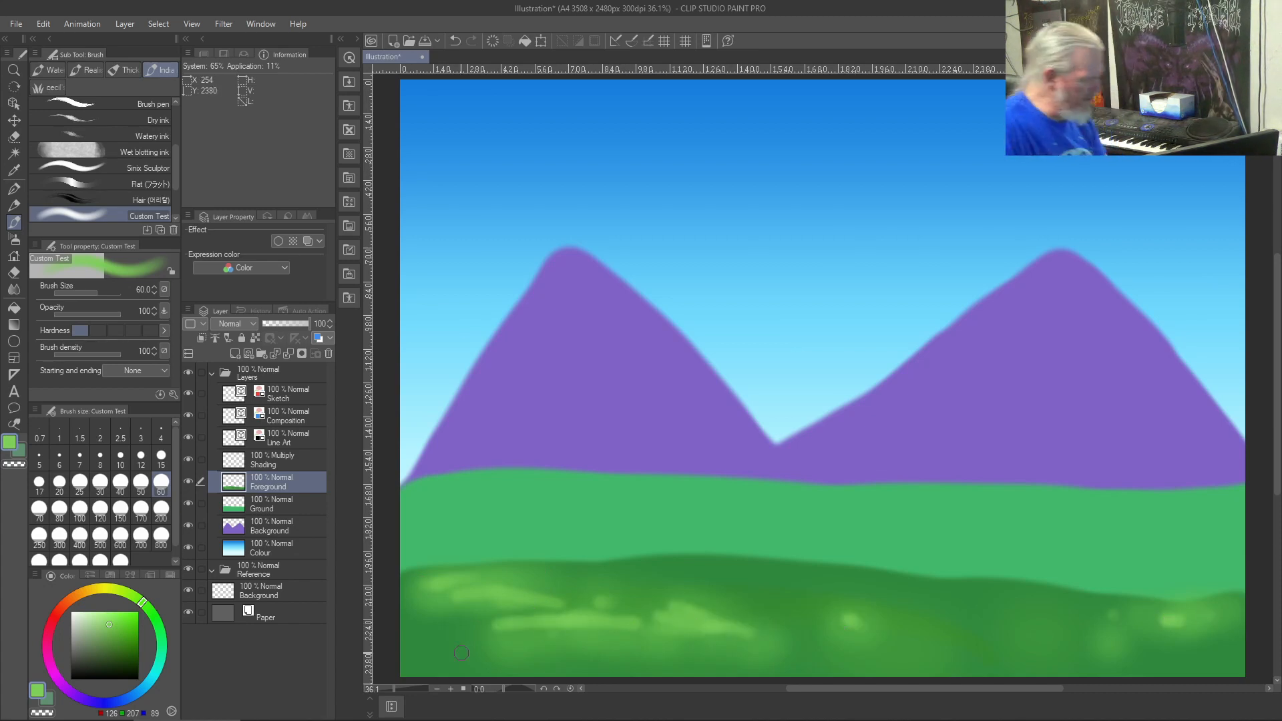
- Blend the bright highlights into the foreground hill with the Blend tool, enlarging its brush to 170
key("j")
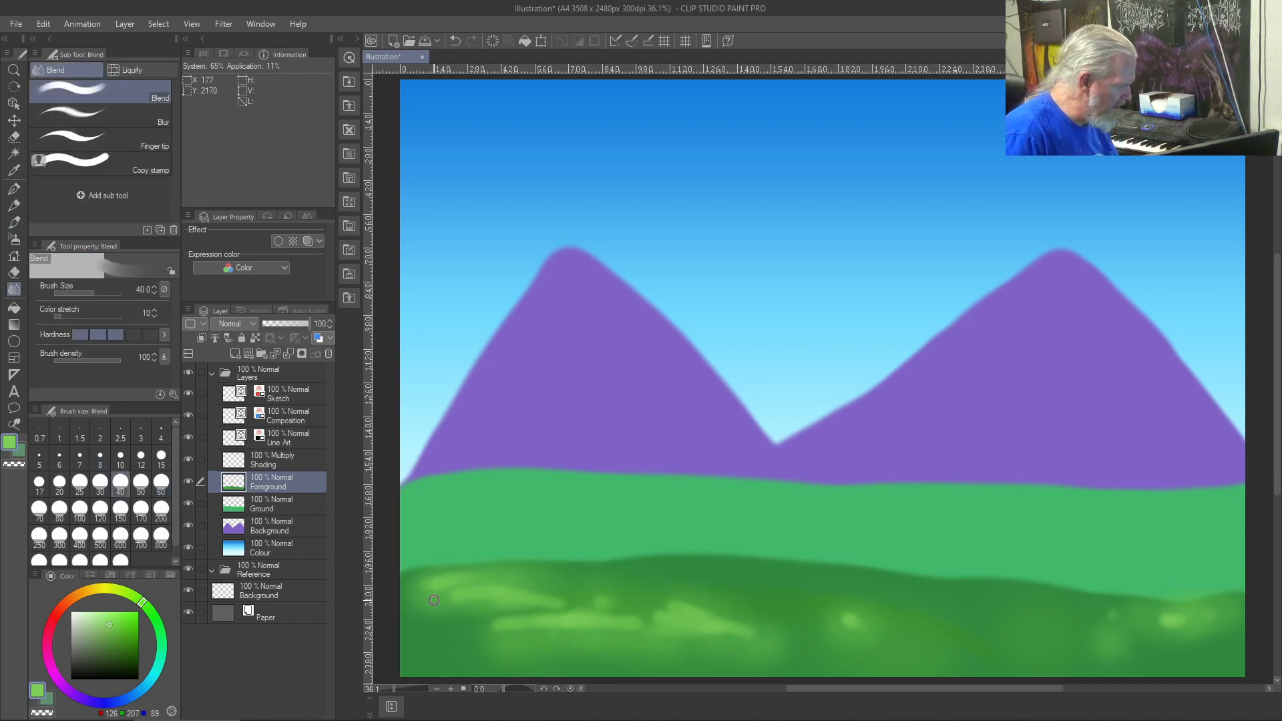
key("bracketright")
key("bracketright")
key("bracketright")
key("bracketright")
key("bracketright")
key("bracketright")
key("bracketright")
key("bracketright")
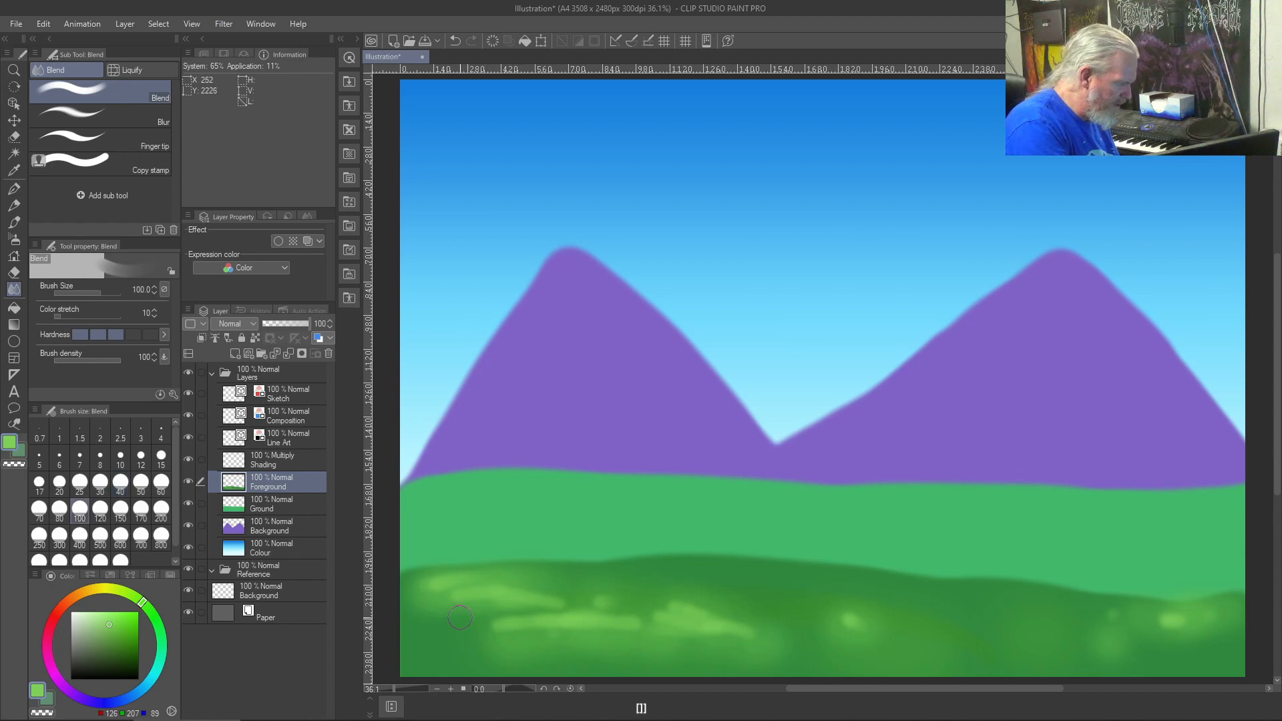
mouse_move(421, 594)
left_mouse_down()
mouse_move(692, 617)
mouse_move(808, 648)
mouse_move(858, 624)
mouse_move(550, 597)
mouse_move(504, 627)
mouse_move(541, 591)
mouse_move(646, 581)
left_mouse_up()
left_click_drag(850, 616, 887, 631)
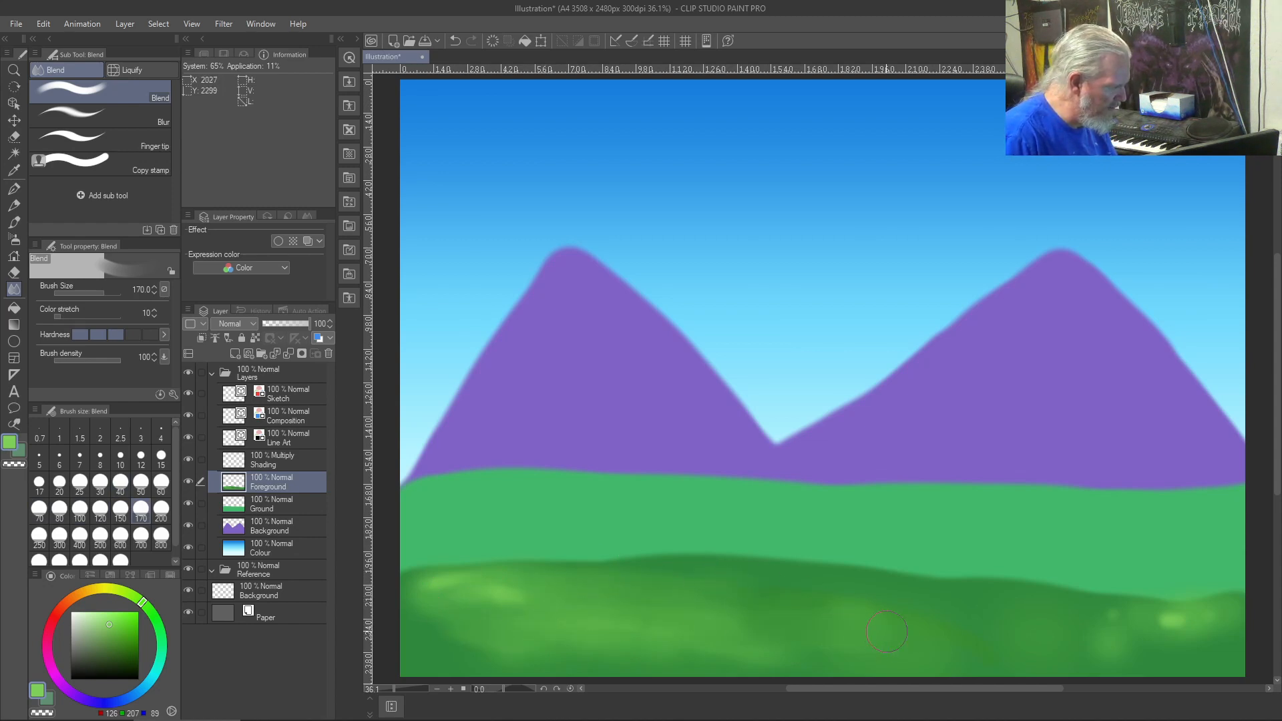
mouse_move(1210, 632)
left_mouse_down()
mouse_move(1176, 618)
mouse_move(1165, 641)
mouse_move(1102, 621)
left_mouse_up()
mouse_move(724, 602)
left_mouse_down()
mouse_move(694, 631)
mouse_move(501, 630)
mouse_move(601, 607)
mouse_move(447, 586)
mouse_move(712, 635)
mouse_move(737, 579)
mouse_move(1048, 615)
left_mouse_up()
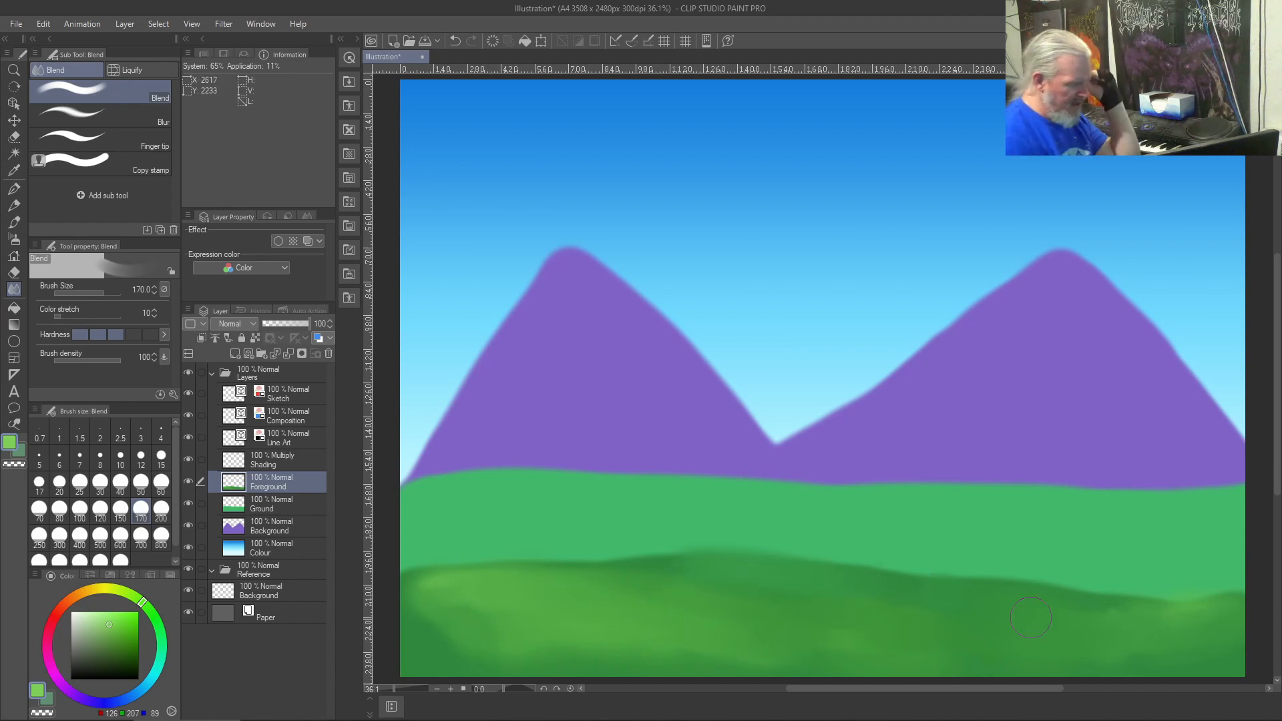
- Undo the blending strokes on the foreground hill one after another to bring back the unblended highlights
key("ctrl+z")
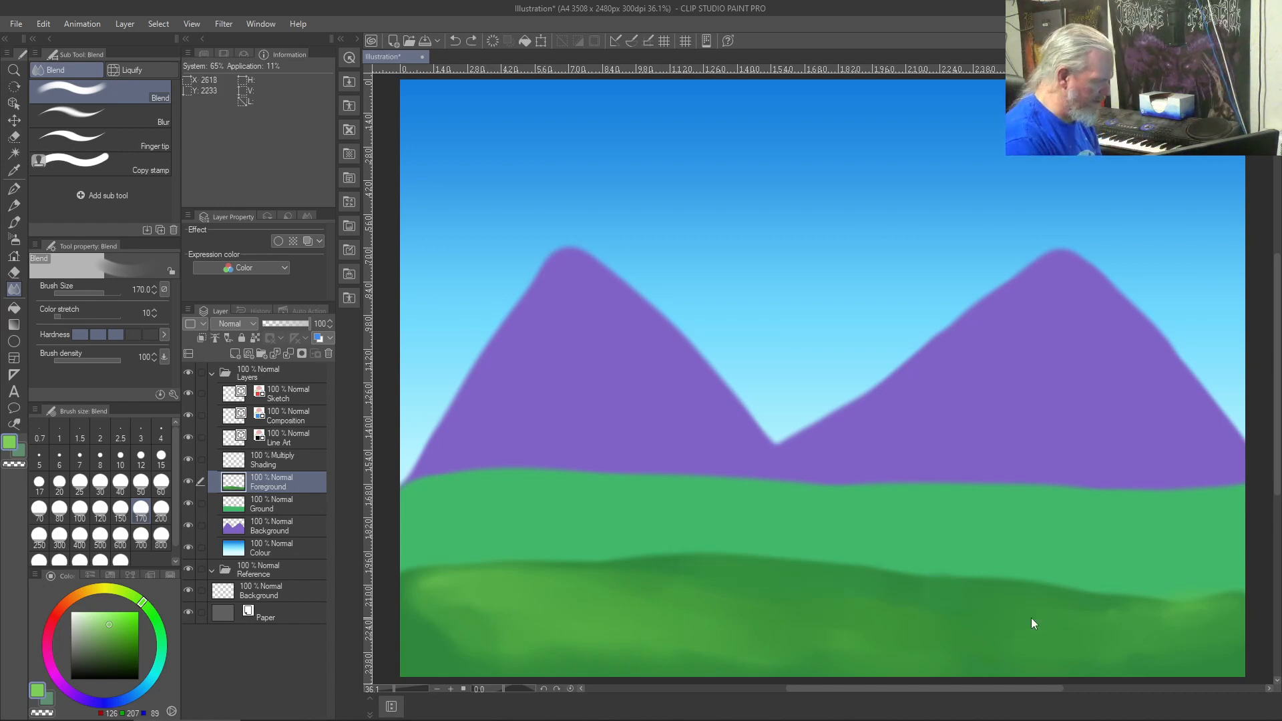
key("ctrl+z")
key("ctrl+z")
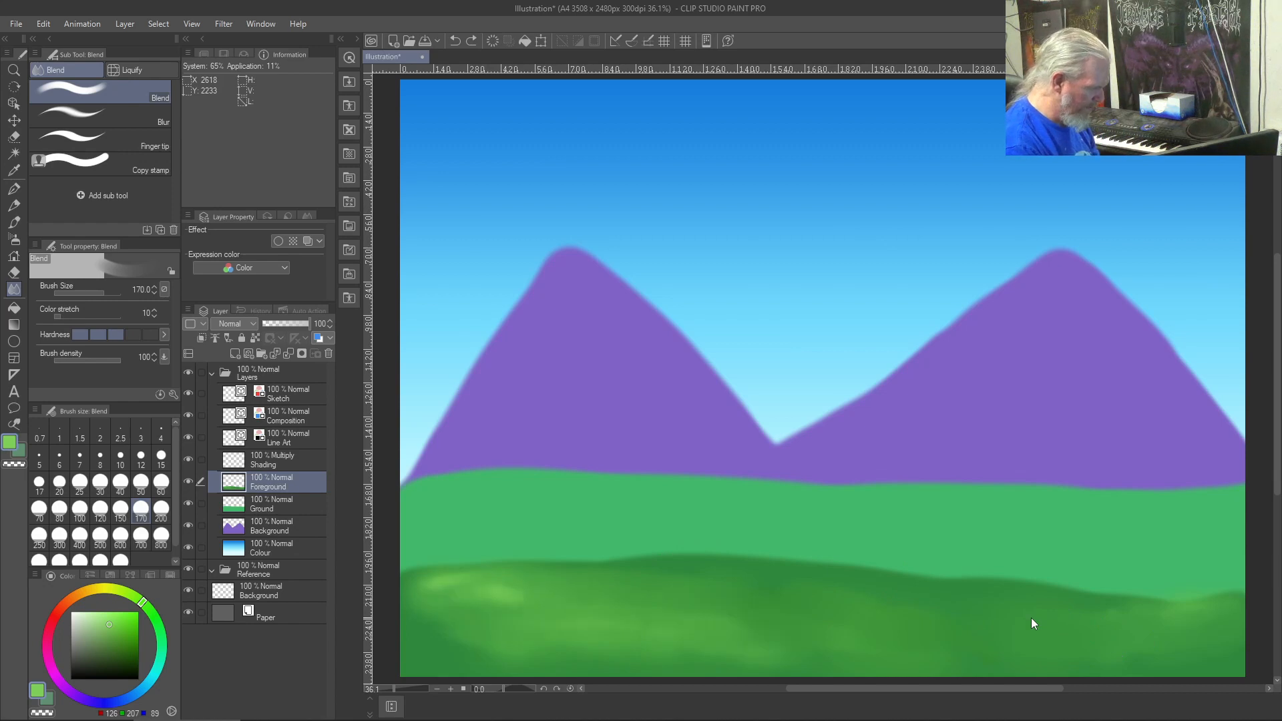
key("ctrl+z")
key("ctrl+z")
key("ctrl+z")
key("ctrl+z")
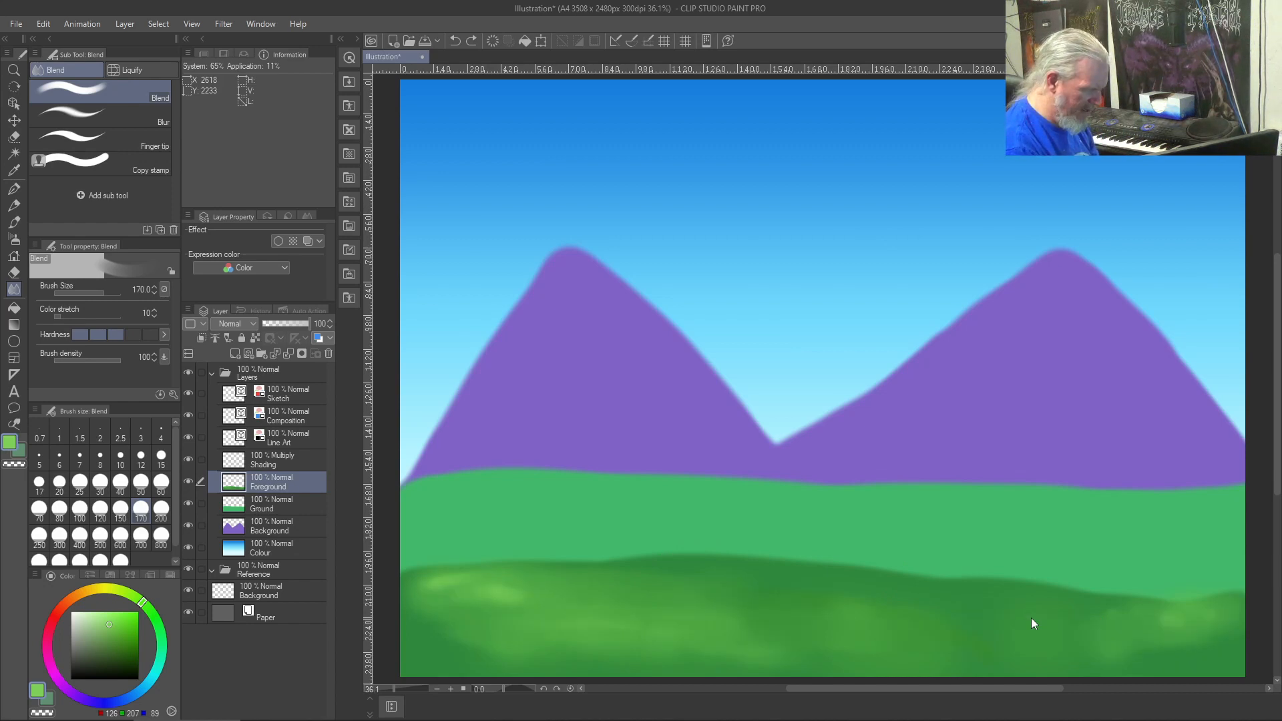
key("ctrl+z")
key("ctrl+z")
key("ctrl+z")
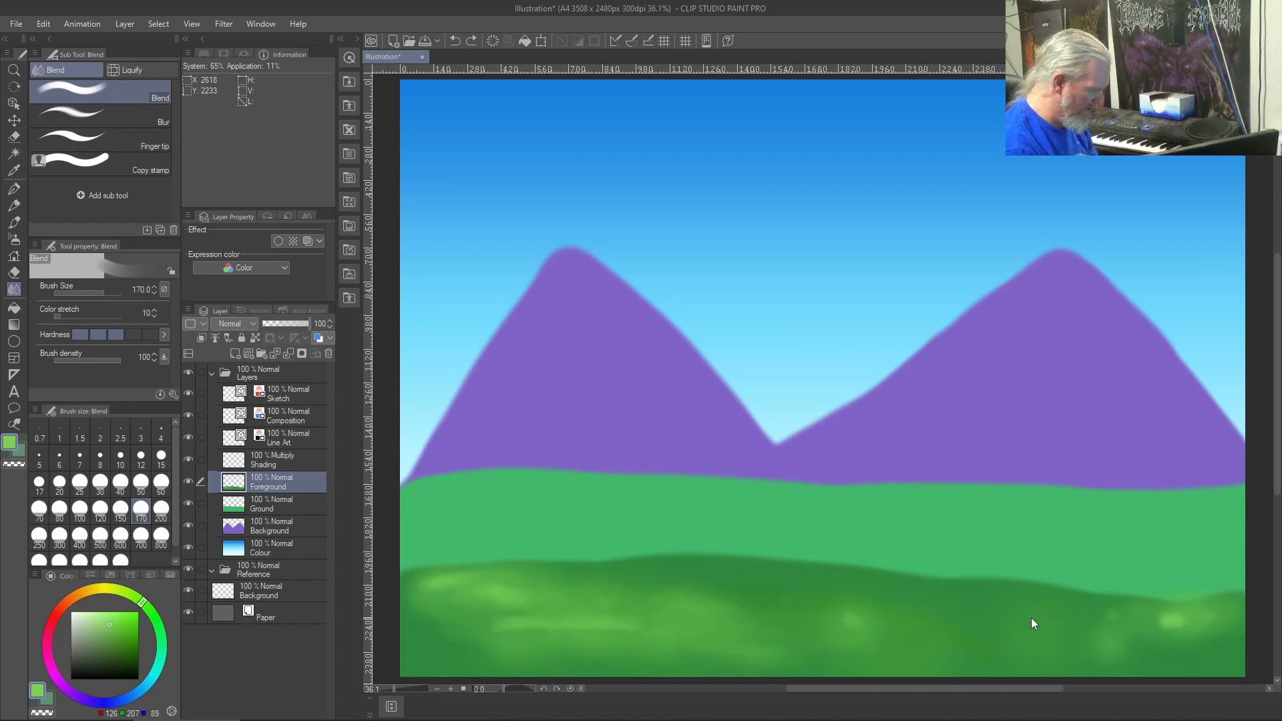
key("ctrl+z")
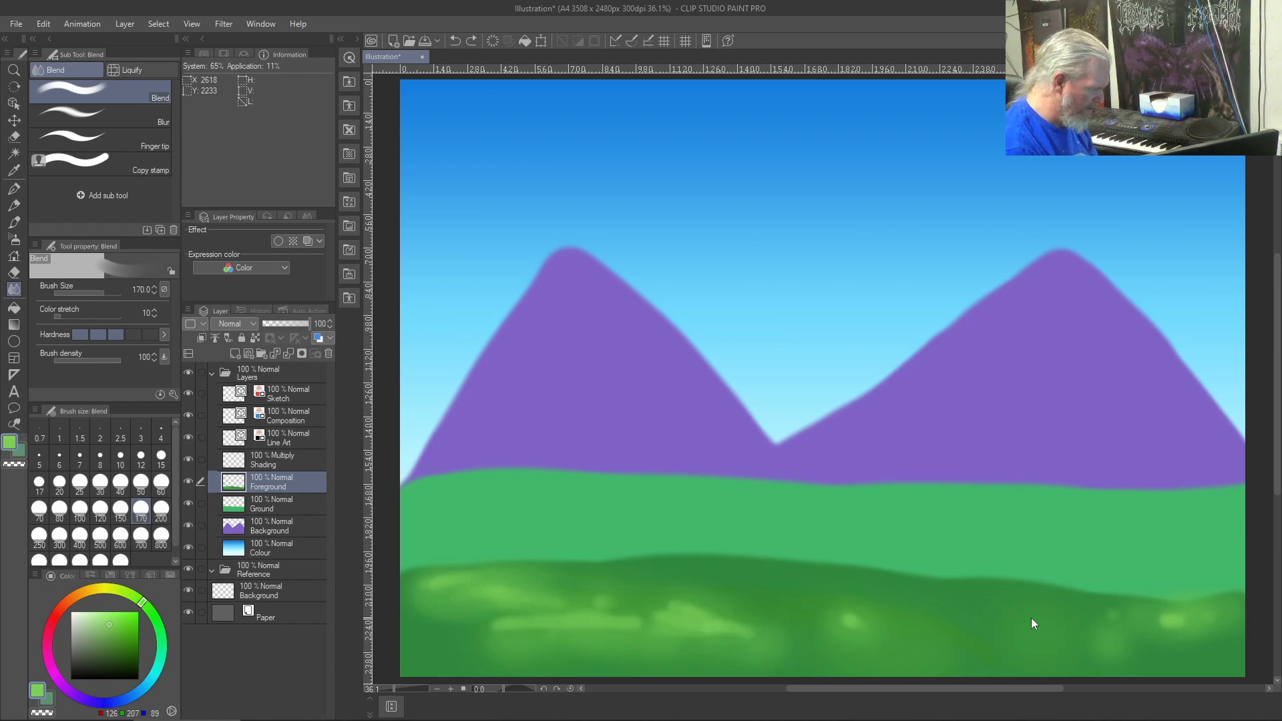
- Redo several of the blending strokes on the foreground hill, and undo the last few of them again
key("ctrl+y")
key("ctrl+y")
key("ctrl+y")
key("ctrl+y")
key("ctrl+y")
key("ctrl+y")
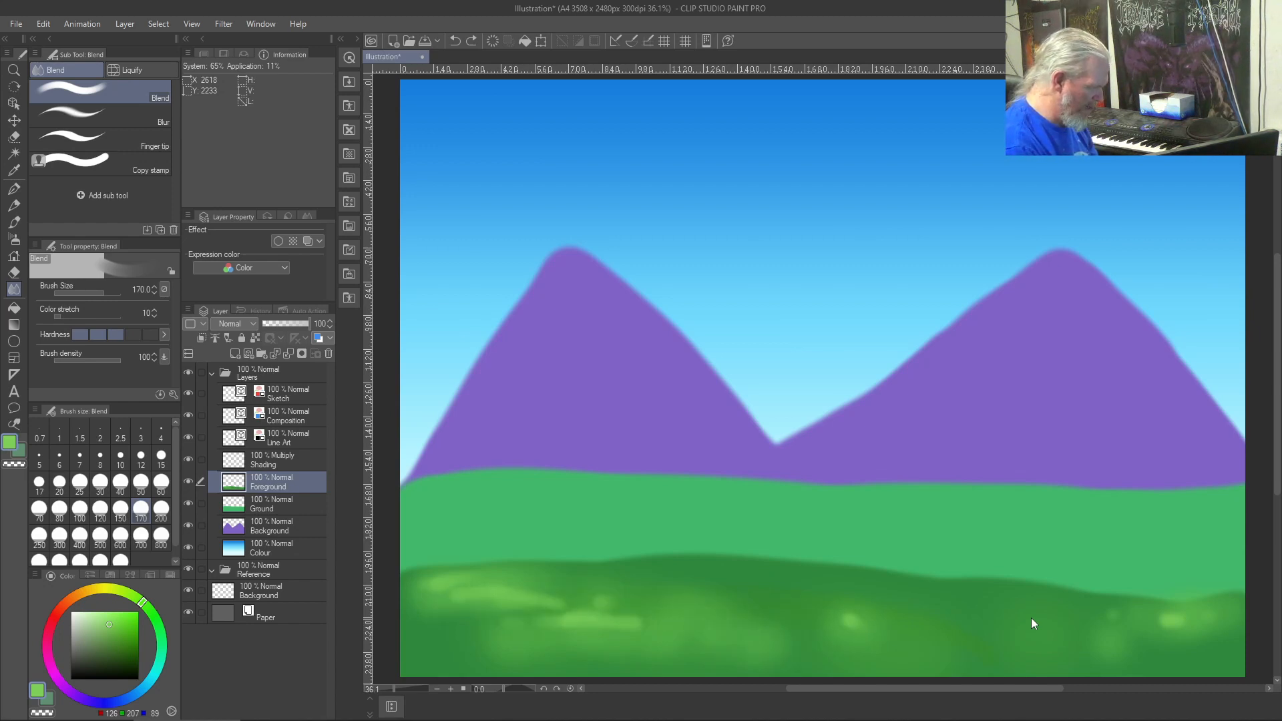
key("ctrl+z")
key("ctrl+z")
key("ctrl+z")
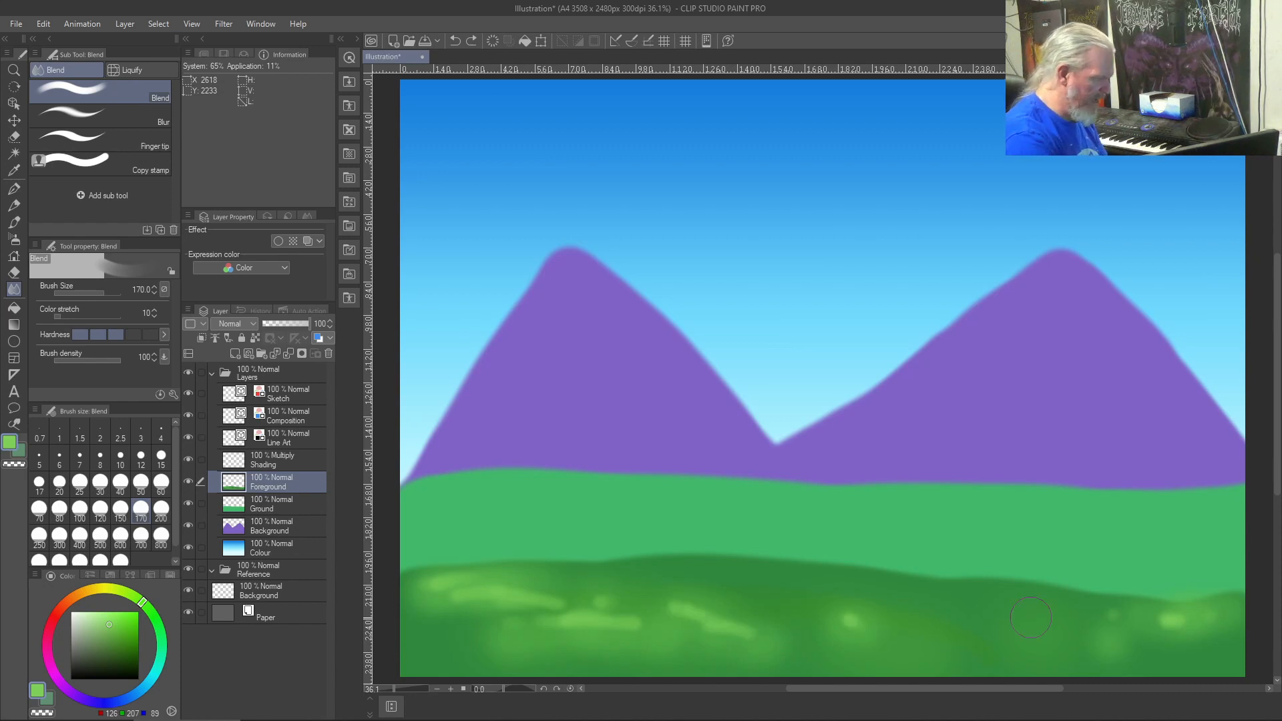
- Set the Blend brush size to 500 and smooth the highlights across the full width of the foreground hill
key("bracketright")
key("bracketright")
key("bracketright")
key("bracketright")
key("bracketright")
key("bracketright")
key("bracketleft")
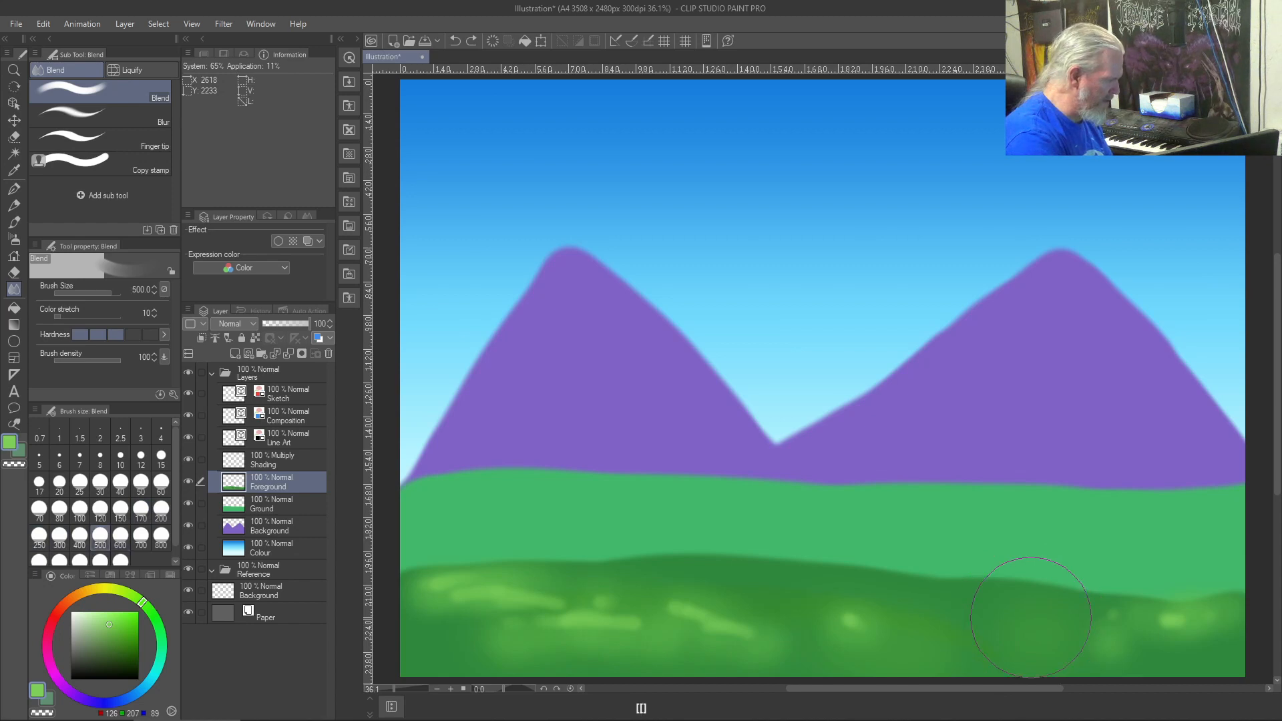
mouse_move(467, 621)
left_mouse_down()
mouse_move(822, 607)
mouse_move(1258, 631)
left_mouse_up()
- Reduce the Blend brush size to 150 and soften the bright highlight at the foreground hill's right end
key("bracketleft")
key("bracketleft")
key("bracketleft")
key("bracketleft")
key("bracketleft")
key("bracketleft")
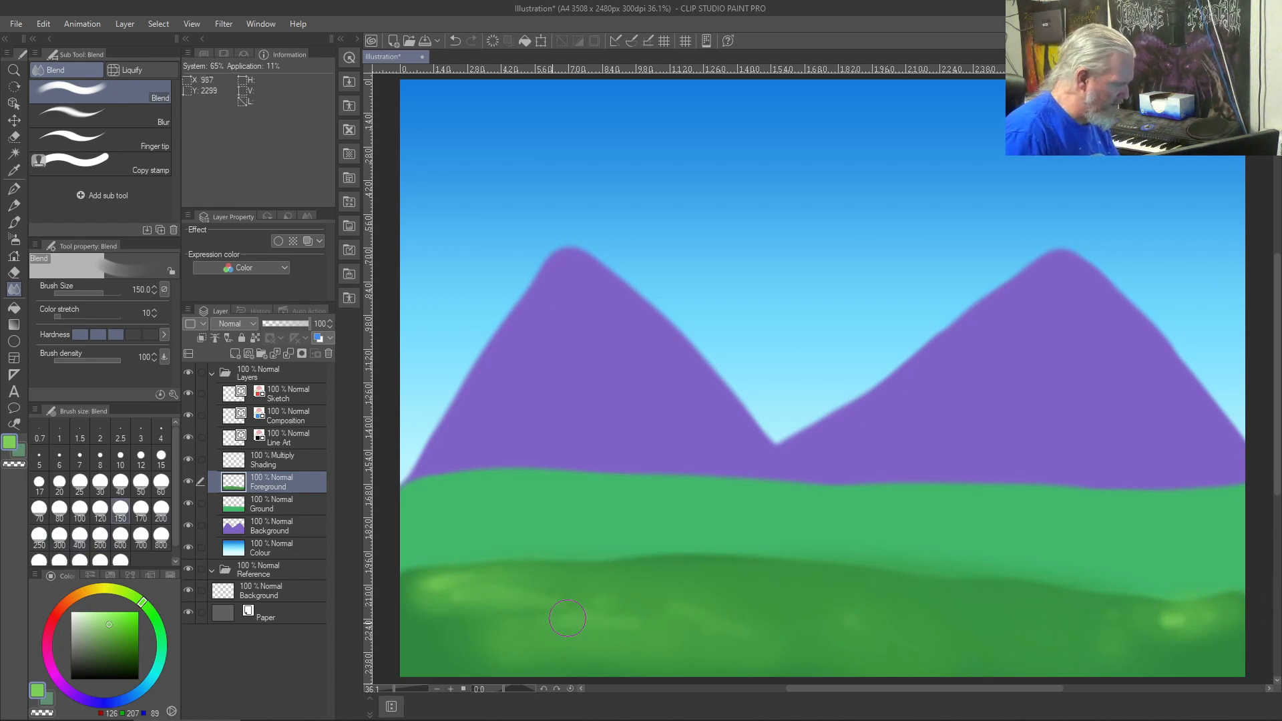
mouse_move(1207, 618)
left_mouse_down()
mouse_move(1099, 622)
mouse_move(1218, 619)
mouse_move(1145, 626)
left_mouse_up()
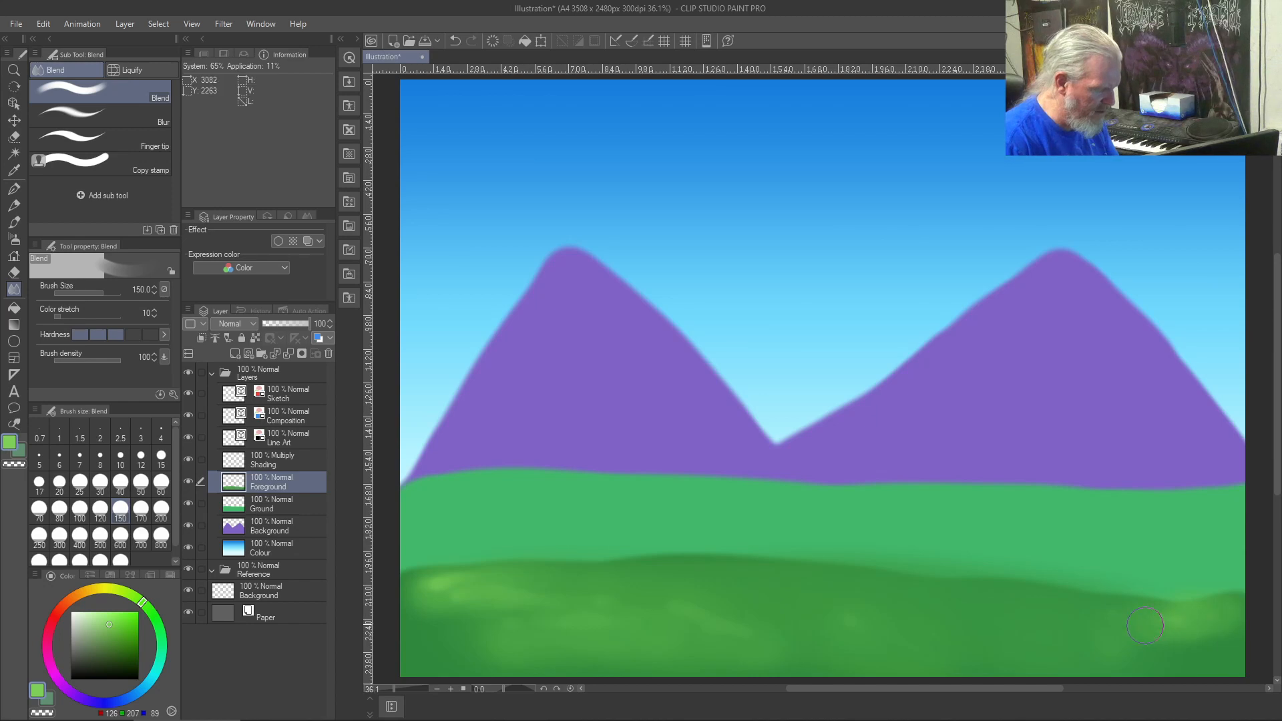
- Reduce the Blend brush size to 50 for finer blending of the foreground highlights
key("bracketleft")
key("bracketleft")
key("bracketleft")
key("bracketleft")
key("bracketleft")
key("bracketleft")
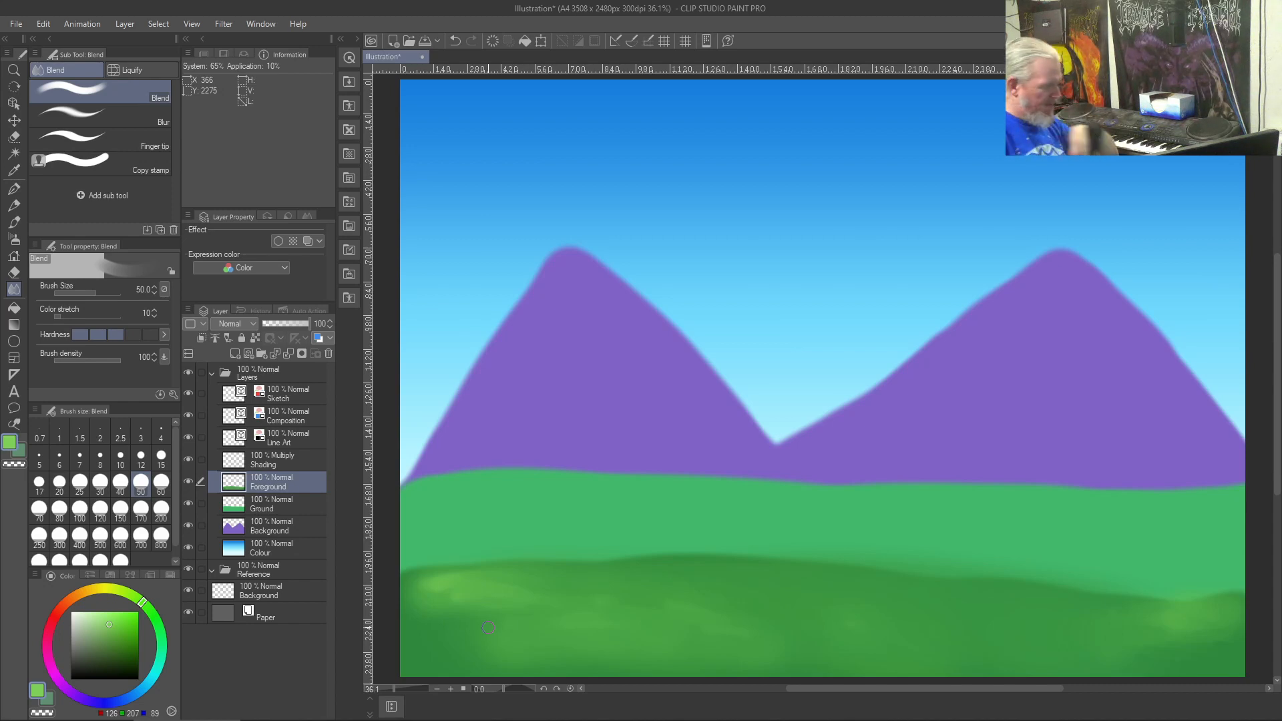
- Paint darker green shading (RGB 22, 136, 62) across the middle band on the Ground layer with the Custom Test brush at size 170
left_click(294, 510)
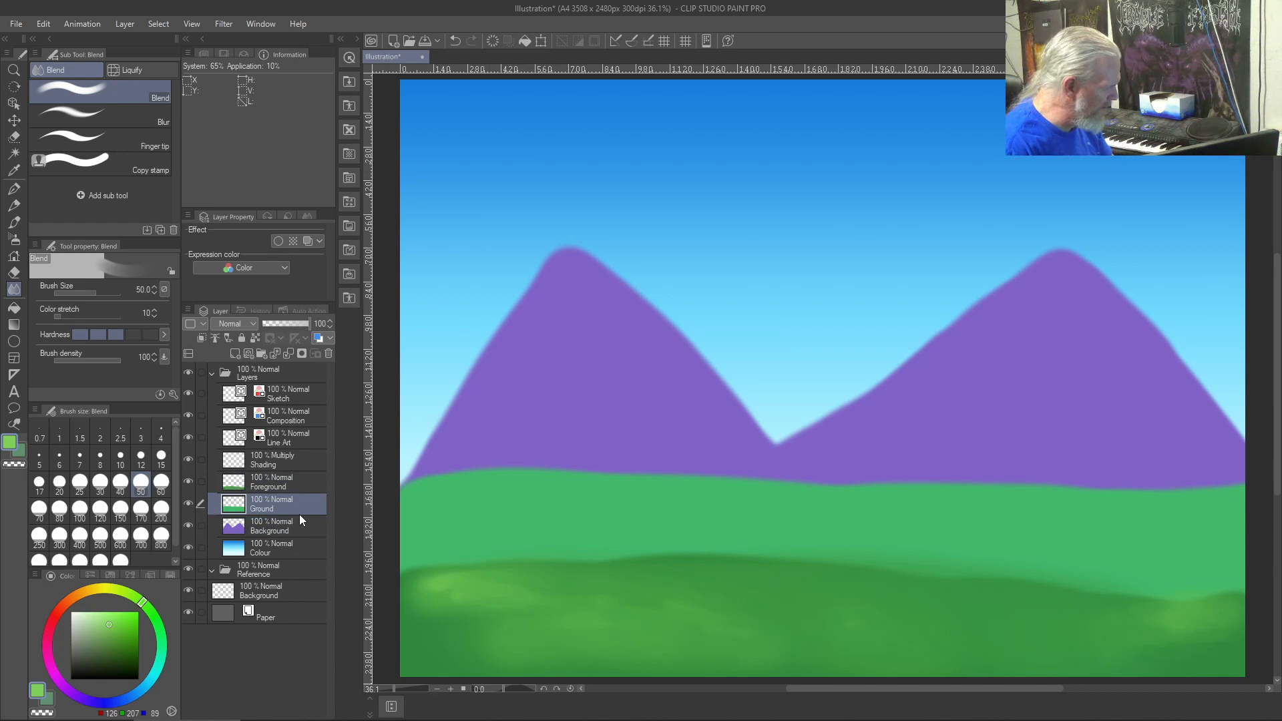
right_click(531, 505)
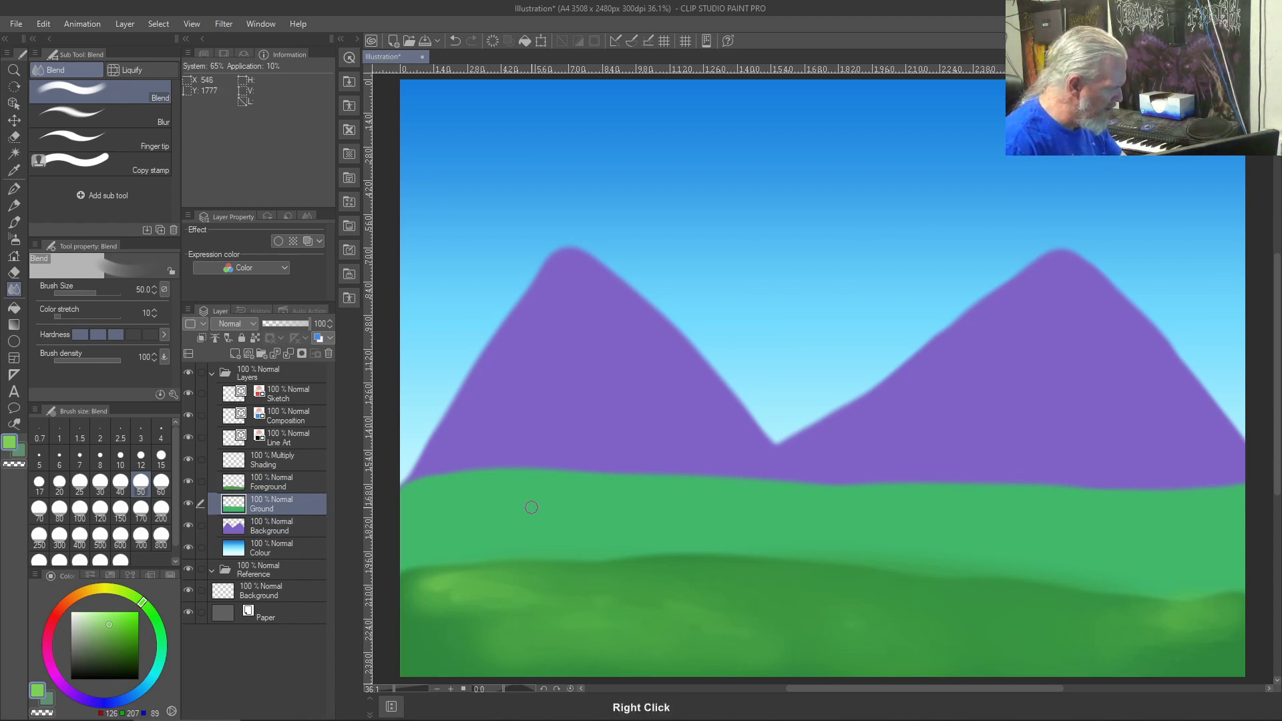
left_click(127, 643)
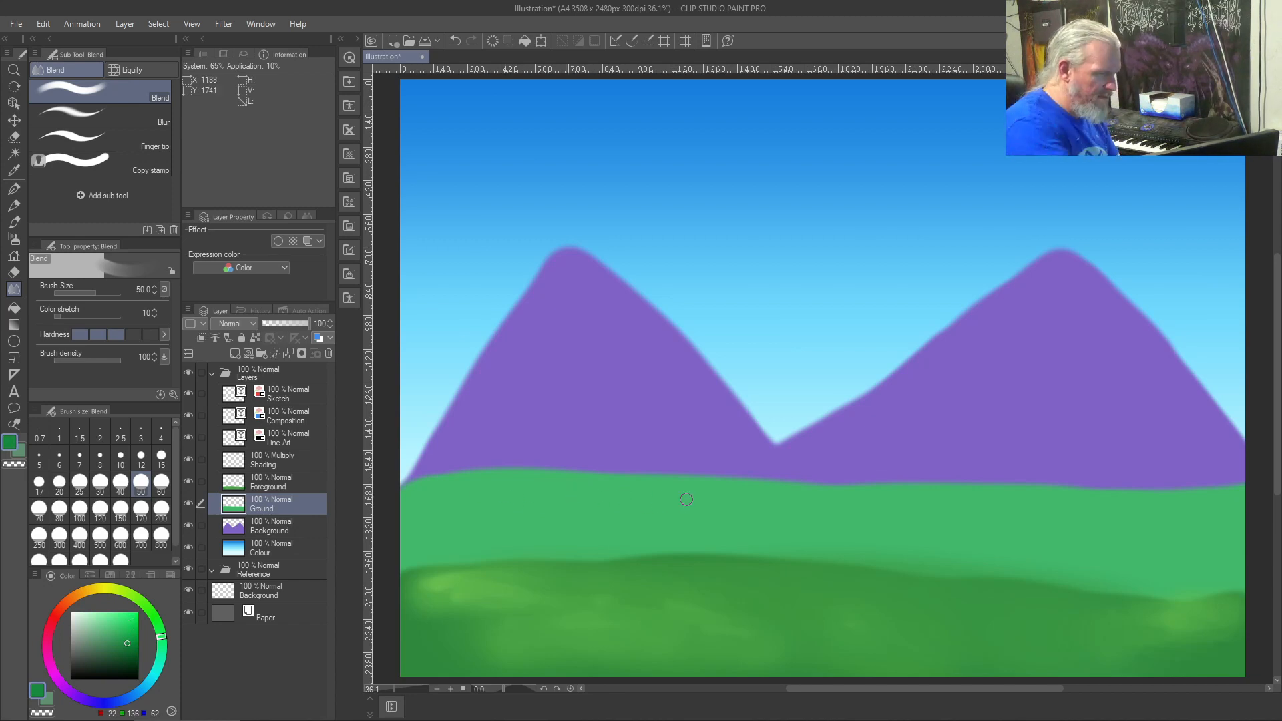
key("b")
mouse_move(464, 500)
left_mouse_down()
mouse_move(682, 515)
mouse_move(480, 534)
mouse_move(741, 543)
left_mouse_up()
mouse_move(922, 558)
left_mouse_down()
mouse_move(742, 532)
mouse_move(762, 532)
mouse_move(868, 557)
mouse_move(719, 546)
mouse_move(1180, 583)
mouse_move(1104, 585)
mouse_move(1190, 571)
mouse_move(1165, 561)
mouse_move(1171, 540)
mouse_move(1221, 528)
mouse_move(973, 558)
mouse_move(1140, 550)
mouse_move(902, 540)
mouse_move(1189, 542)
mouse_move(763, 520)
mouse_move(480, 538)
mouse_move(464, 497)
mouse_move(812, 530)
left_mouse_up()
left_click_drag(1013, 540, 1098, 561)
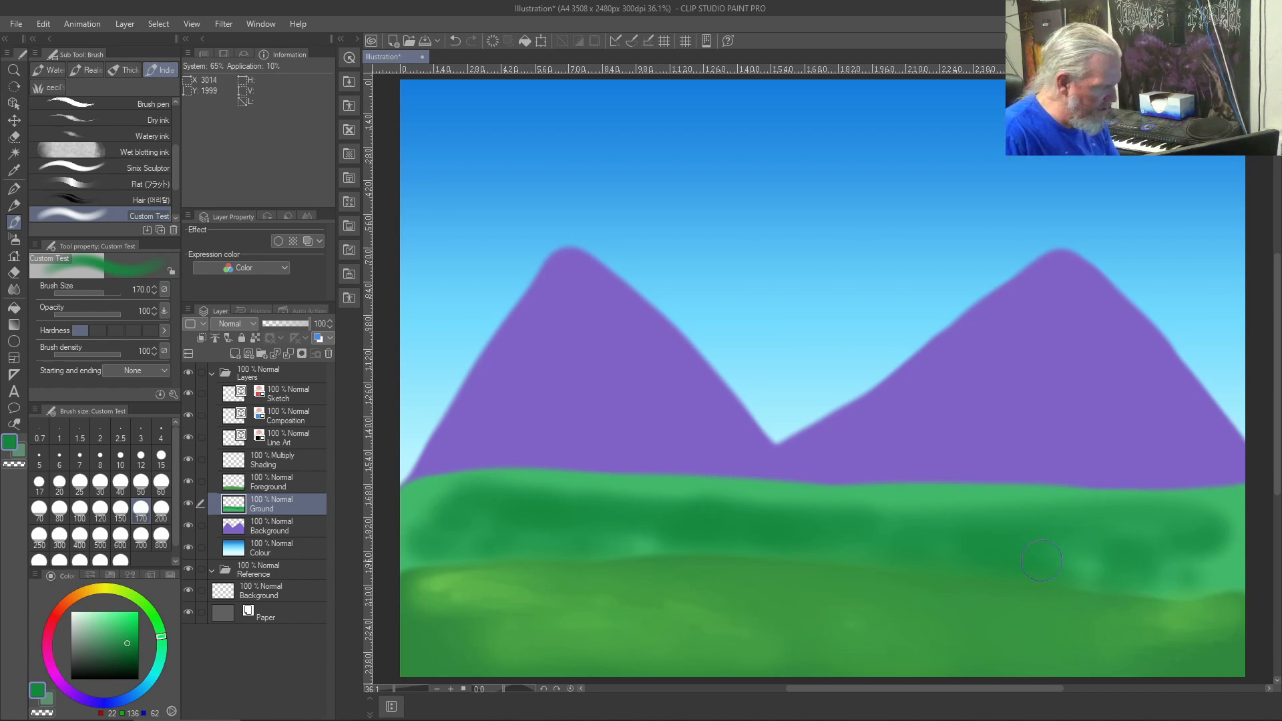
- Blend the dark green shading into the Ground layer's lighter green with the Blend tool at brush size 170
key("j")
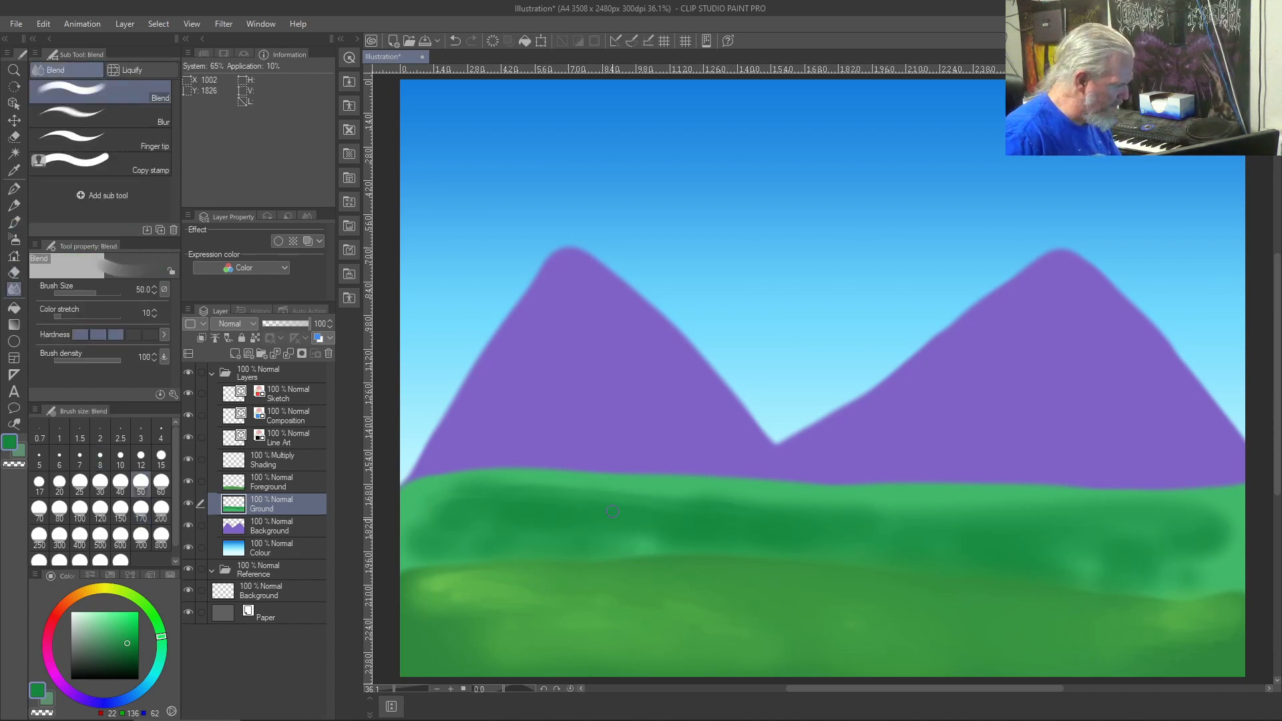
key("bracketright")
key("bracketright")
key("bracketright")
key("bracketright")
key("bracketright")
key("bracketright")
key("bracketright")
mouse_move(493, 513)
left_mouse_down()
mouse_move(620, 476)
mouse_move(794, 501)
mouse_move(1083, 508)
mouse_move(720, 520)
left_mouse_up()
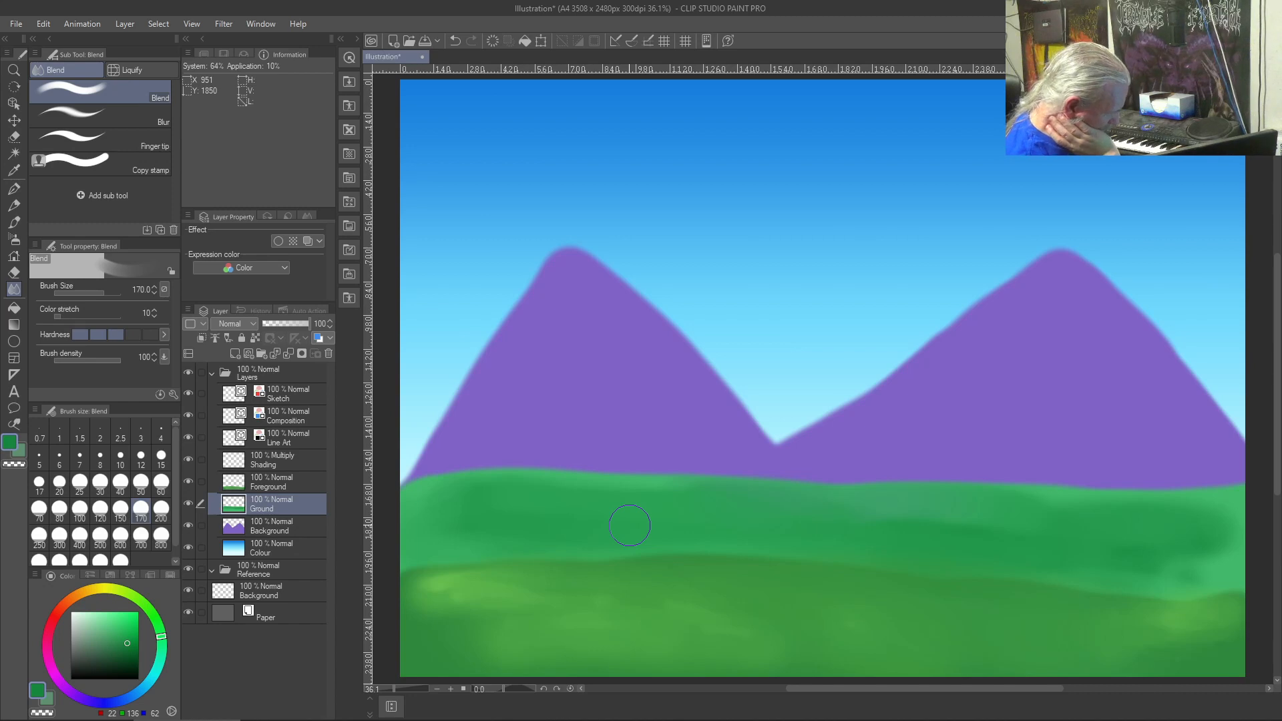
- Select the Background layer and mix a darker, duller purple (RGB 105, 80, 136) from the mountains' sampled colour
left_click(294, 528)
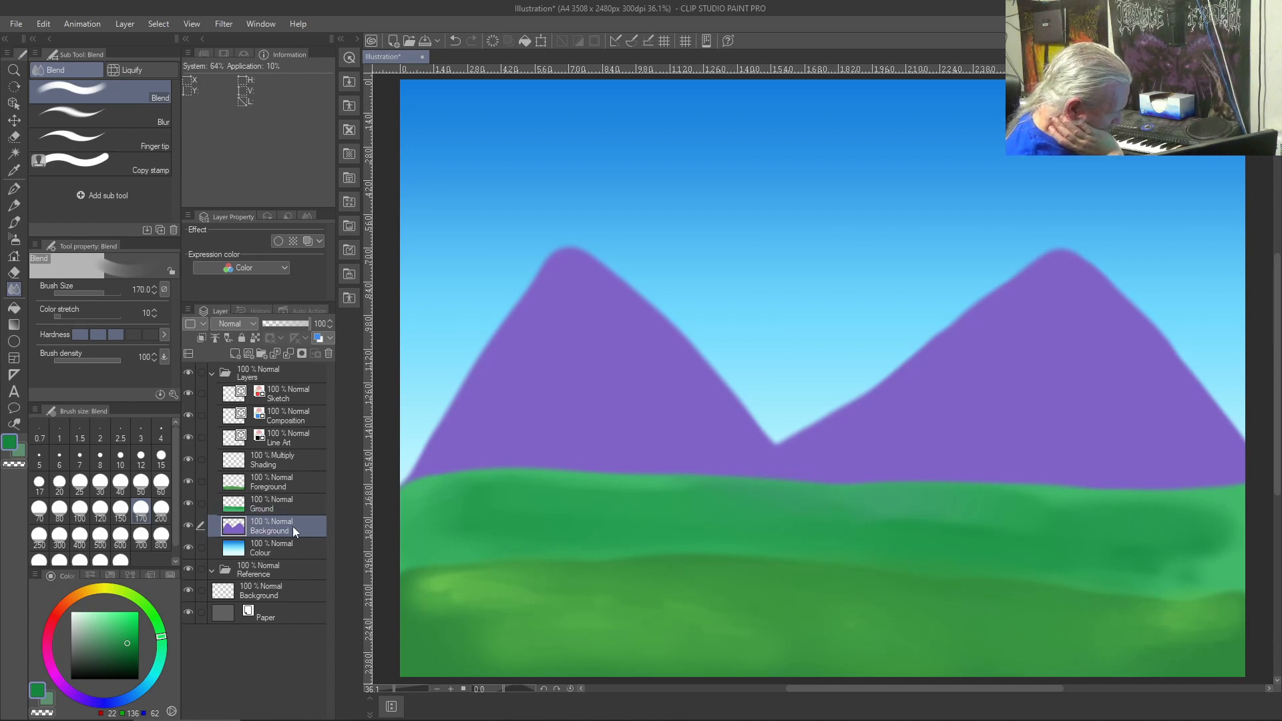
right_click(611, 331)
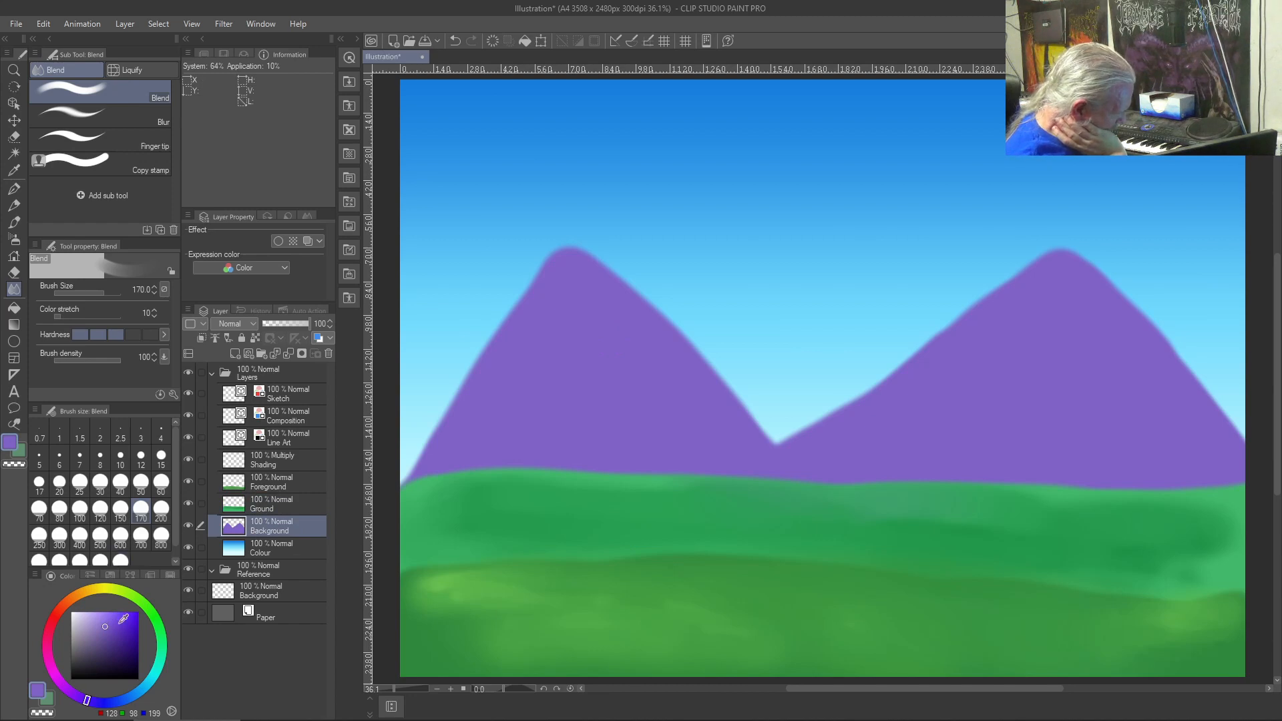
left_click_drag(89, 706, 79, 697)
left_click(104, 638)
mouse_move(667, 341)
left_mouse_down()
mouse_move(737, 420)
mouse_move(702, 367)
mouse_move(750, 437)
mouse_move(620, 305)
mouse_move(757, 455)
mouse_move(687, 404)
mouse_move(661, 368)
mouse_move(748, 443)
left_mouse_up()
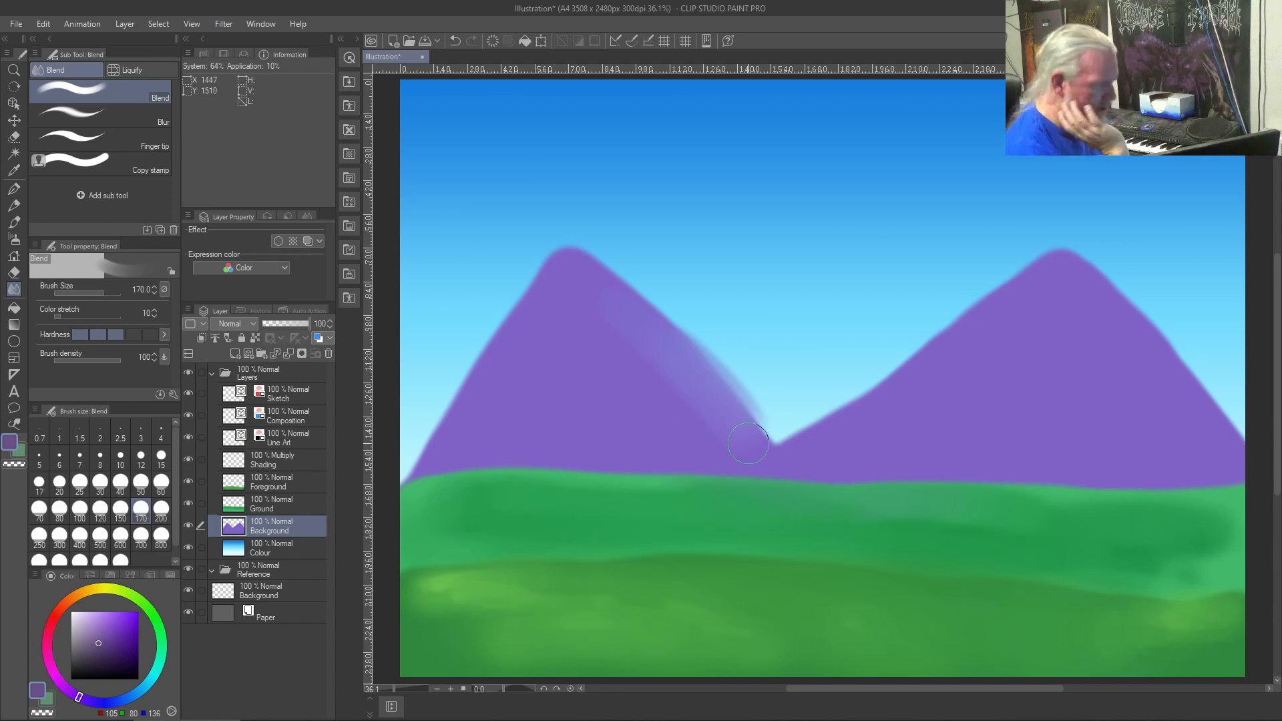
key("ctrl+z")
key("ctrl+z")
key("ctrl+z")
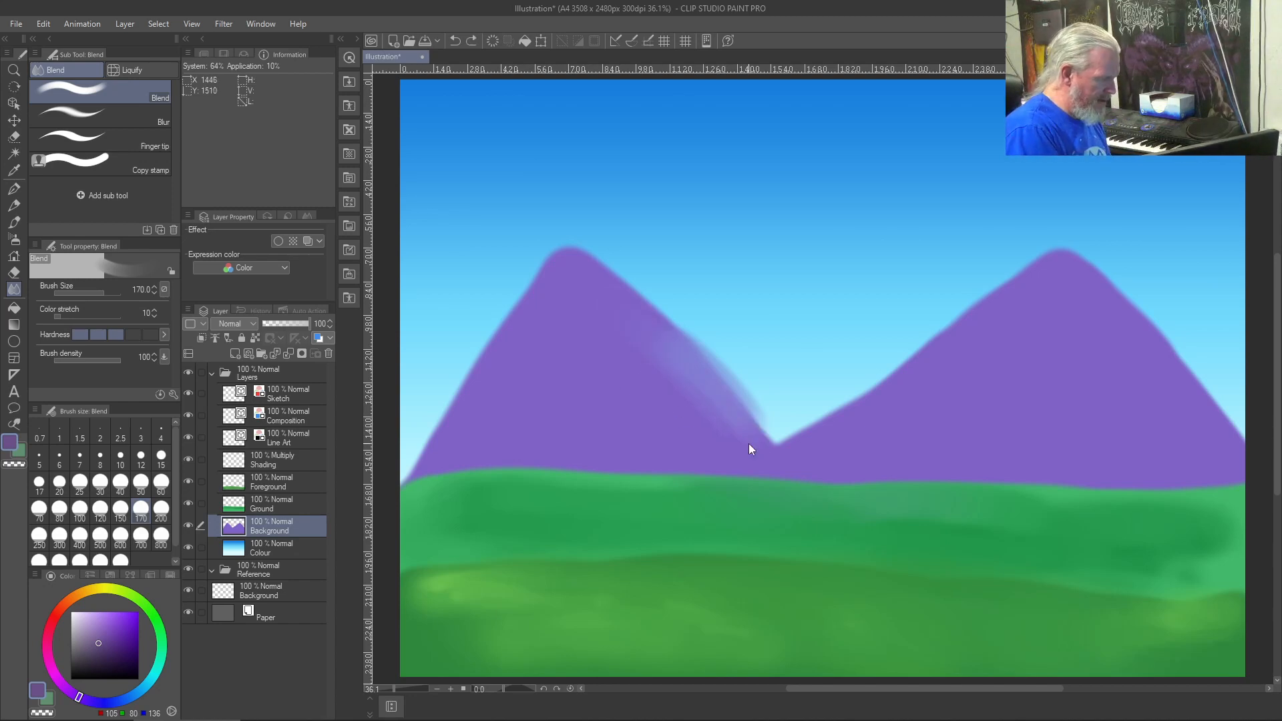
- Paint dark purple shading down the faces of both mountains with the Custom Test brush at size 170
key("b")
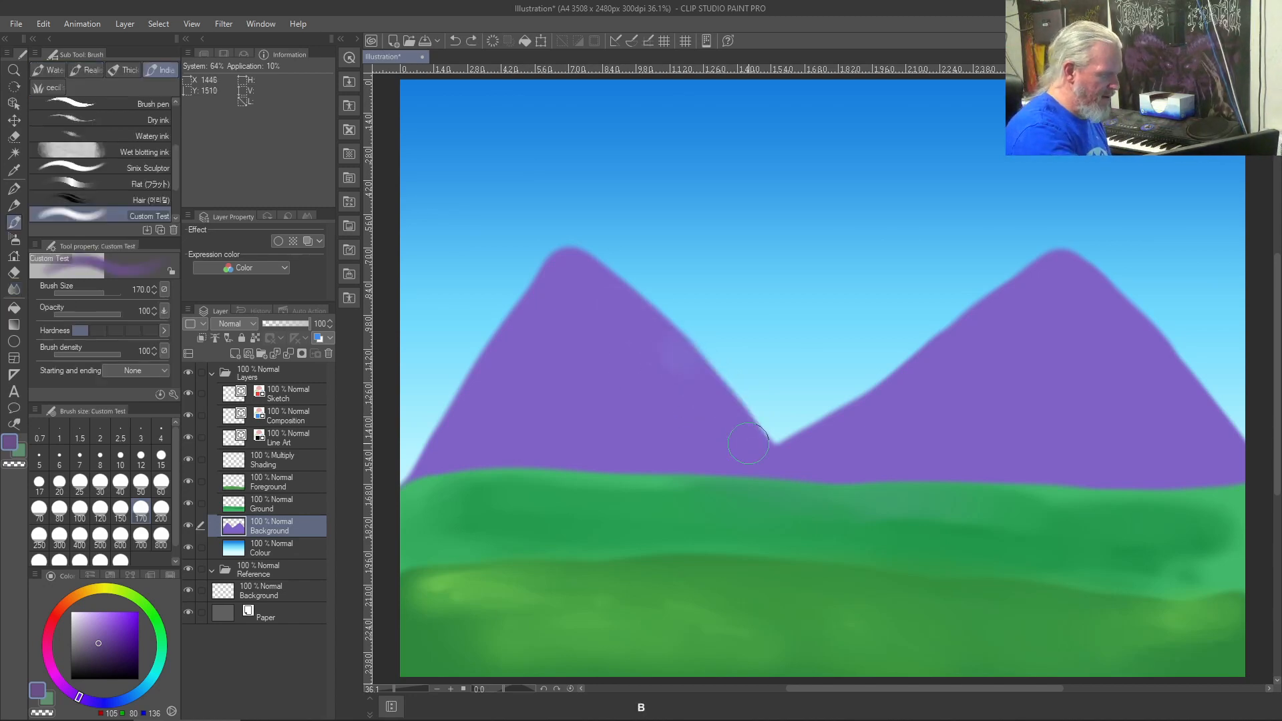
mouse_move(605, 301)
left_mouse_down()
mouse_move(653, 334)
mouse_move(641, 319)
mouse_move(741, 430)
mouse_move(614, 321)
mouse_move(628, 343)
mouse_move(596, 333)
mouse_move(691, 408)
mouse_move(583, 334)
mouse_move(566, 388)
mouse_move(530, 410)
mouse_move(576, 354)
mouse_move(527, 347)
mouse_move(534, 362)
mouse_move(479, 444)
mouse_move(527, 404)
mouse_move(679, 434)
mouse_move(639, 396)
mouse_move(678, 401)
mouse_move(757, 454)
mouse_move(647, 380)
mouse_move(777, 468)
mouse_move(612, 322)
mouse_move(718, 439)
mouse_move(701, 463)
mouse_move(695, 436)
mouse_move(566, 454)
mouse_move(755, 455)
mouse_move(528, 437)
mouse_move(616, 404)
mouse_move(522, 445)
mouse_move(498, 435)
mouse_move(595, 367)
mouse_move(485, 415)
mouse_move(595, 341)
mouse_move(527, 387)
mouse_move(588, 291)
mouse_move(699, 435)
left_mouse_up()
mouse_move(1056, 336)
left_mouse_down()
mouse_move(1161, 366)
mouse_move(1119, 311)
mouse_move(1188, 401)
mouse_move(1117, 328)
mouse_move(1213, 438)
mouse_move(1093, 312)
mouse_move(1166, 416)
mouse_move(1085, 342)
mouse_move(1095, 332)
mouse_move(1107, 407)
mouse_move(1094, 321)
mouse_move(1225, 461)
mouse_move(1079, 275)
mouse_move(1152, 362)
mouse_move(1068, 290)
mouse_move(1066, 371)
mouse_move(1051, 353)
mouse_move(1063, 318)
mouse_move(1012, 364)
mouse_move(1049, 289)
mouse_move(962, 412)
mouse_move(1018, 291)
mouse_move(954, 375)
mouse_move(989, 360)
mouse_move(1044, 366)
mouse_move(1060, 424)
mouse_move(1096, 408)
left_mouse_up()
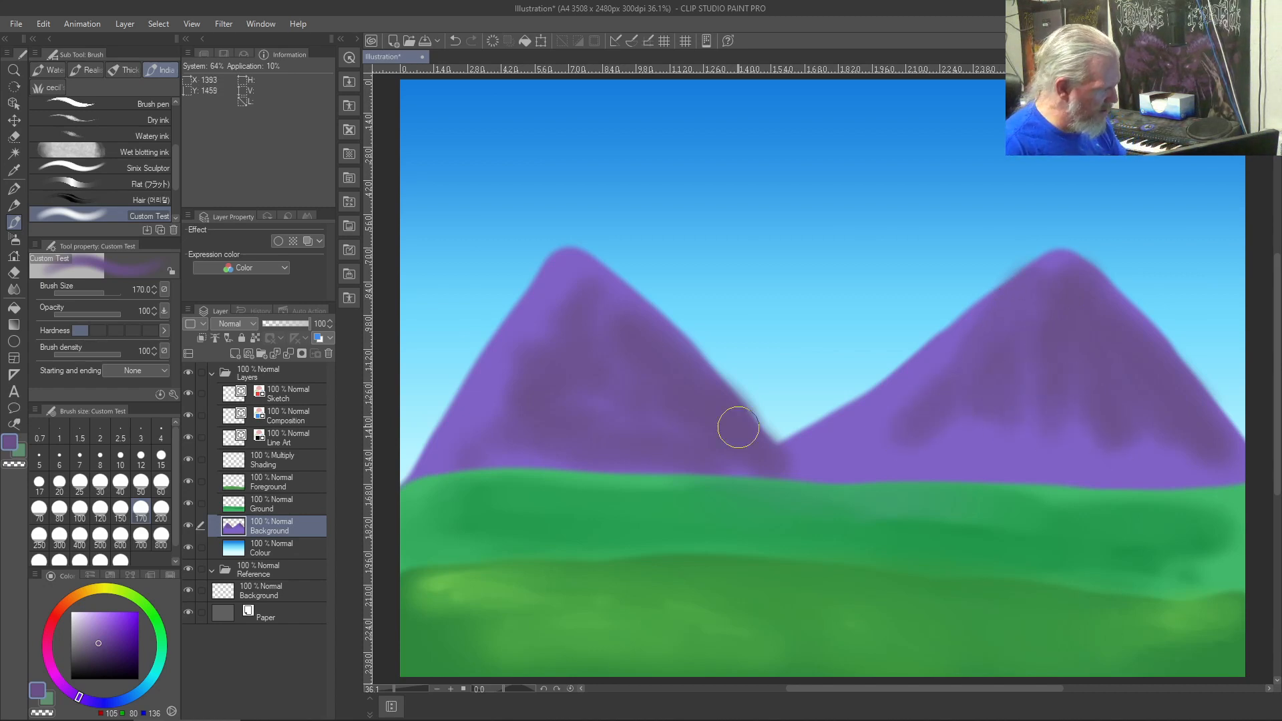
mouse_move(776, 447)
left_mouse_down()
mouse_move(798, 473)
mouse_move(713, 381)
mouse_move(746, 424)
mouse_move(767, 421)
mouse_move(576, 268)
left_mouse_up()
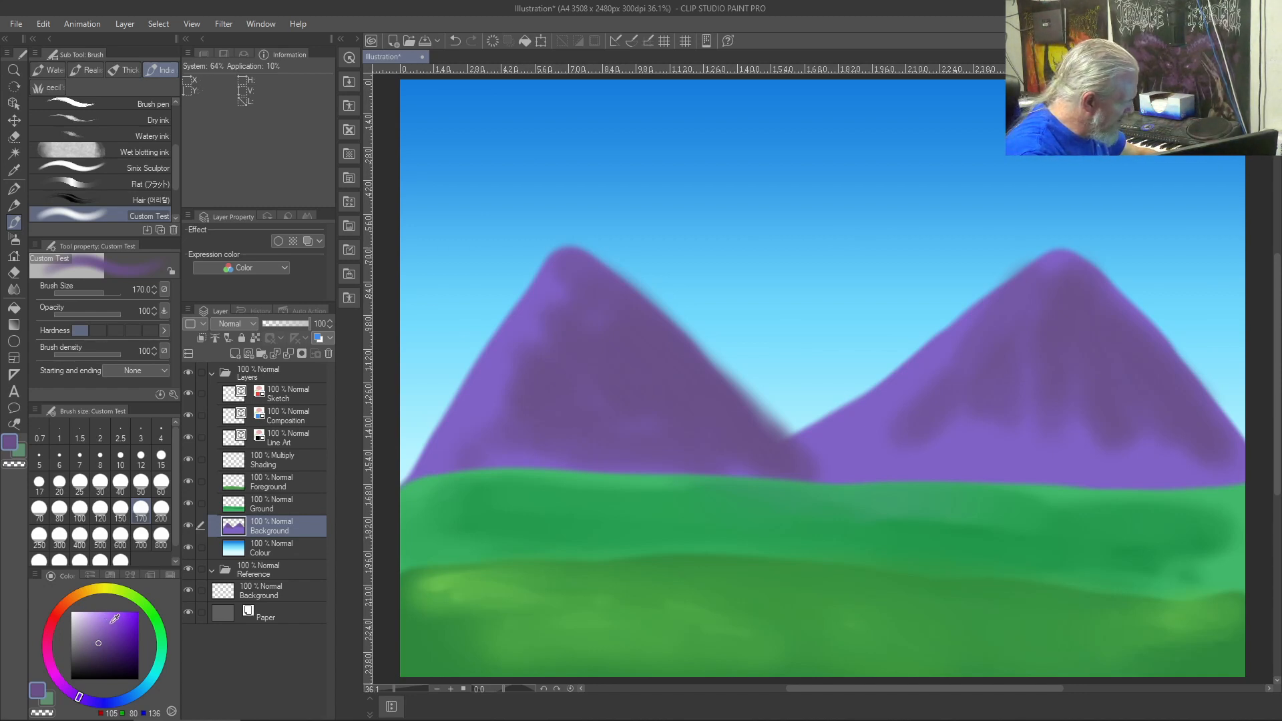
- Paint lighter purple highlights (RGB 156, 116, 207) on the left mountain's upper slopes, reducing the brush size to 60
left_click(101, 625)
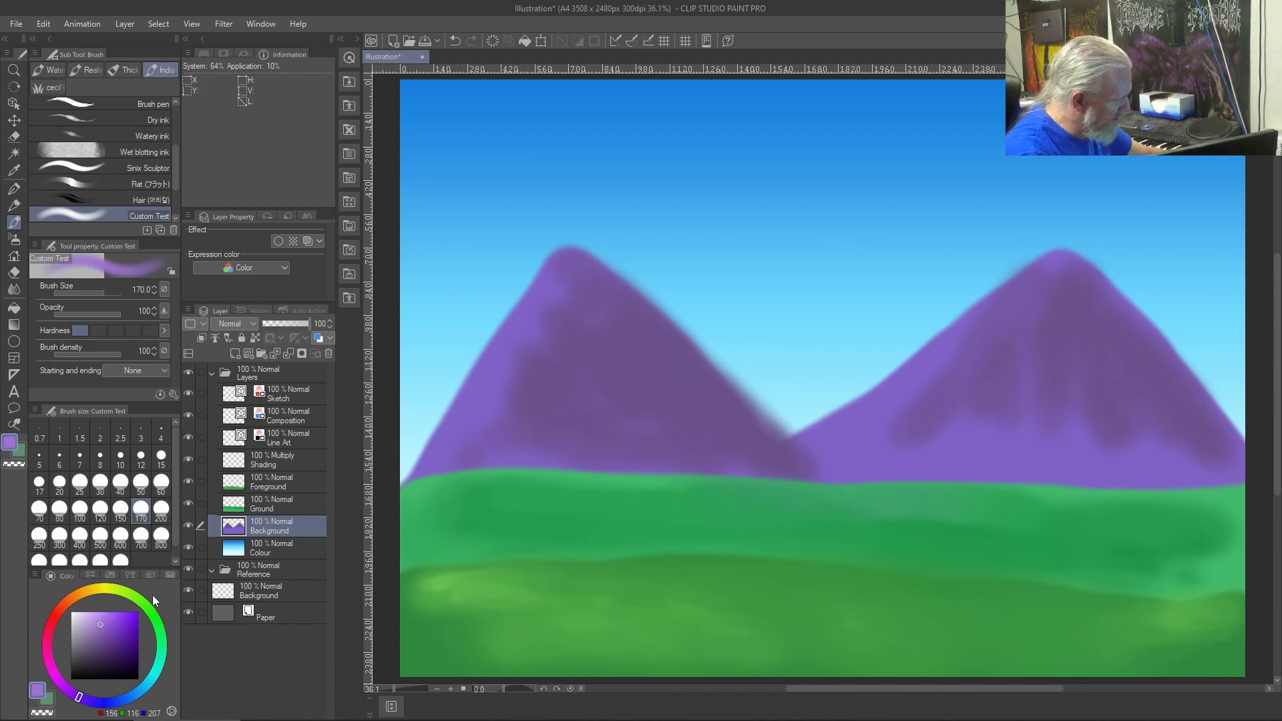
mouse_move(598, 270)
left_mouse_down()
mouse_move(576, 257)
mouse_move(549, 281)
mouse_move(659, 329)
mouse_move(581, 276)
mouse_move(529, 309)
mouse_move(527, 283)
mouse_move(545, 315)
mouse_move(540, 290)
mouse_move(469, 408)
mouse_move(526, 302)
mouse_move(538, 324)
mouse_move(552, 297)
mouse_move(544, 332)
mouse_move(572, 290)
mouse_move(581, 330)
mouse_move(571, 299)
mouse_move(589, 279)
mouse_move(644, 334)
mouse_move(616, 273)
mouse_move(667, 312)
mouse_move(606, 275)
mouse_move(621, 314)
left_mouse_up()
left_click(161, 483)
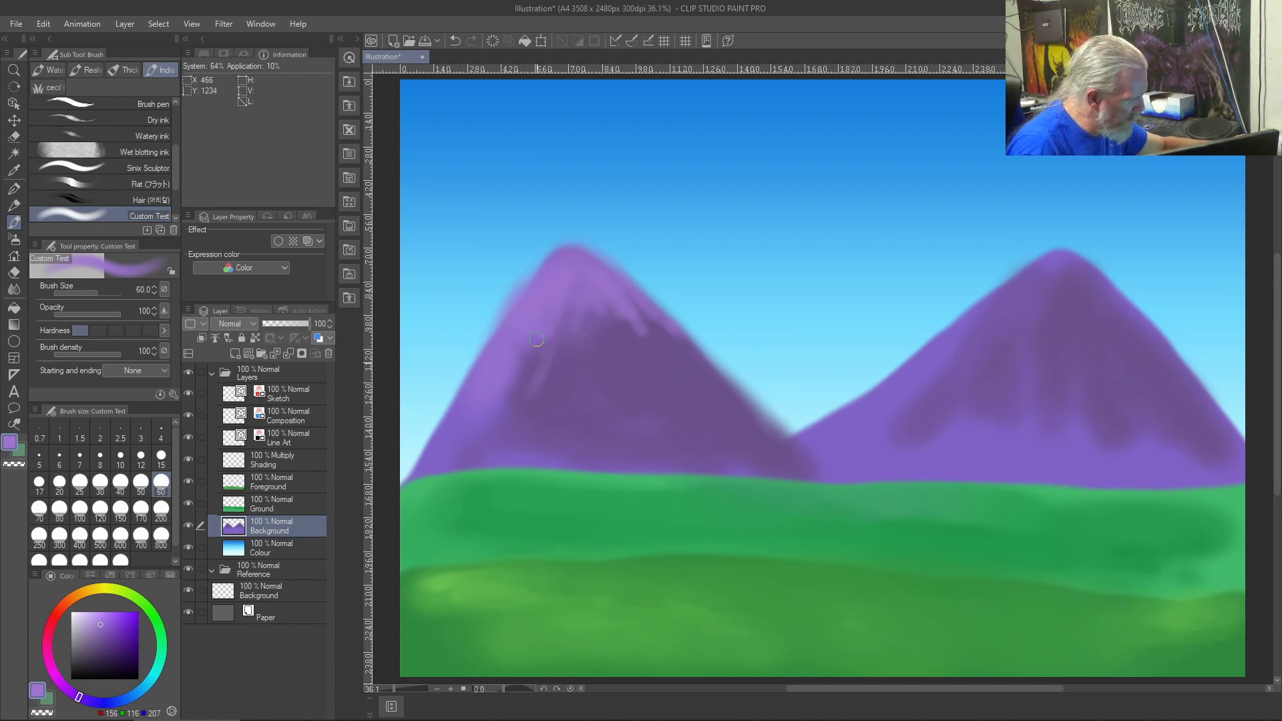
- Add pale lilac highlights (RGB 198, 165, 239) to the left mountain's peak and a streak on the right mountain's left slope
left_click(93, 612)
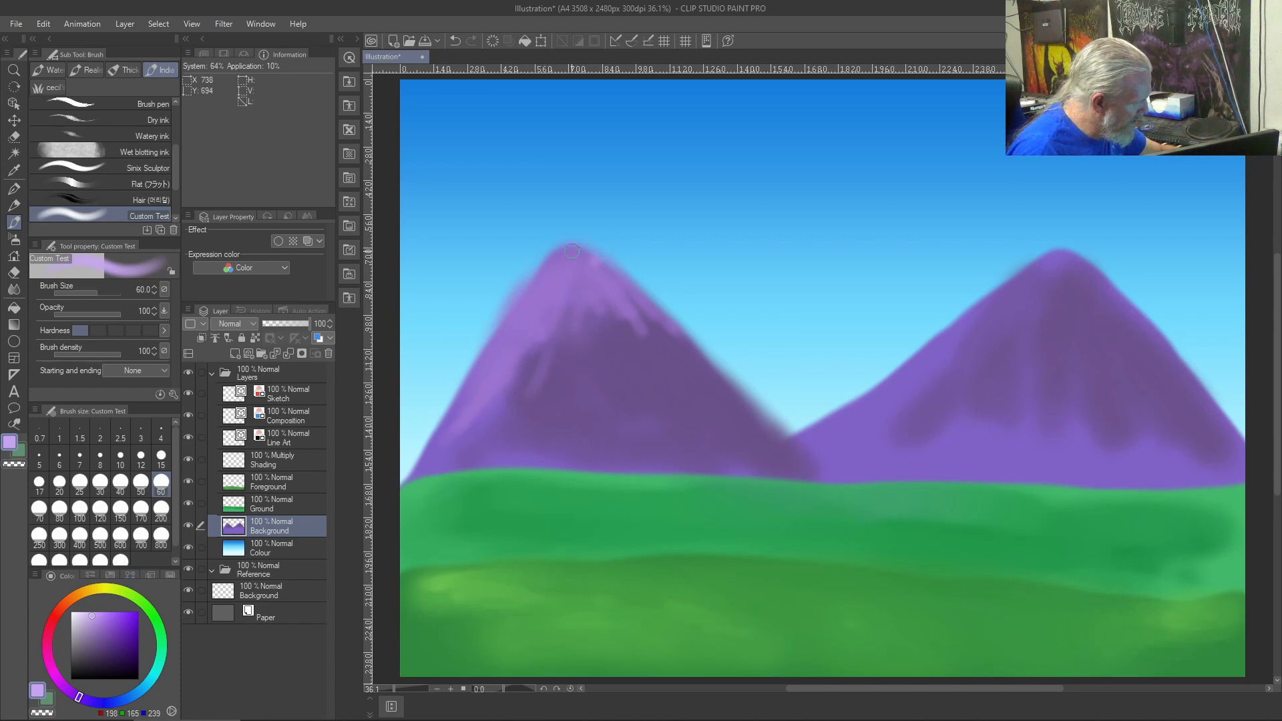
mouse_move(569, 253)
left_mouse_down()
mouse_move(523, 297)
mouse_move(543, 257)
mouse_move(541, 286)
mouse_move(558, 261)
mouse_move(497, 338)
mouse_move(566, 253)
mouse_move(605, 262)
mouse_move(565, 244)
mouse_move(521, 302)
mouse_move(589, 273)
left_mouse_up()
left_click_drag(1019, 295, 977, 332)
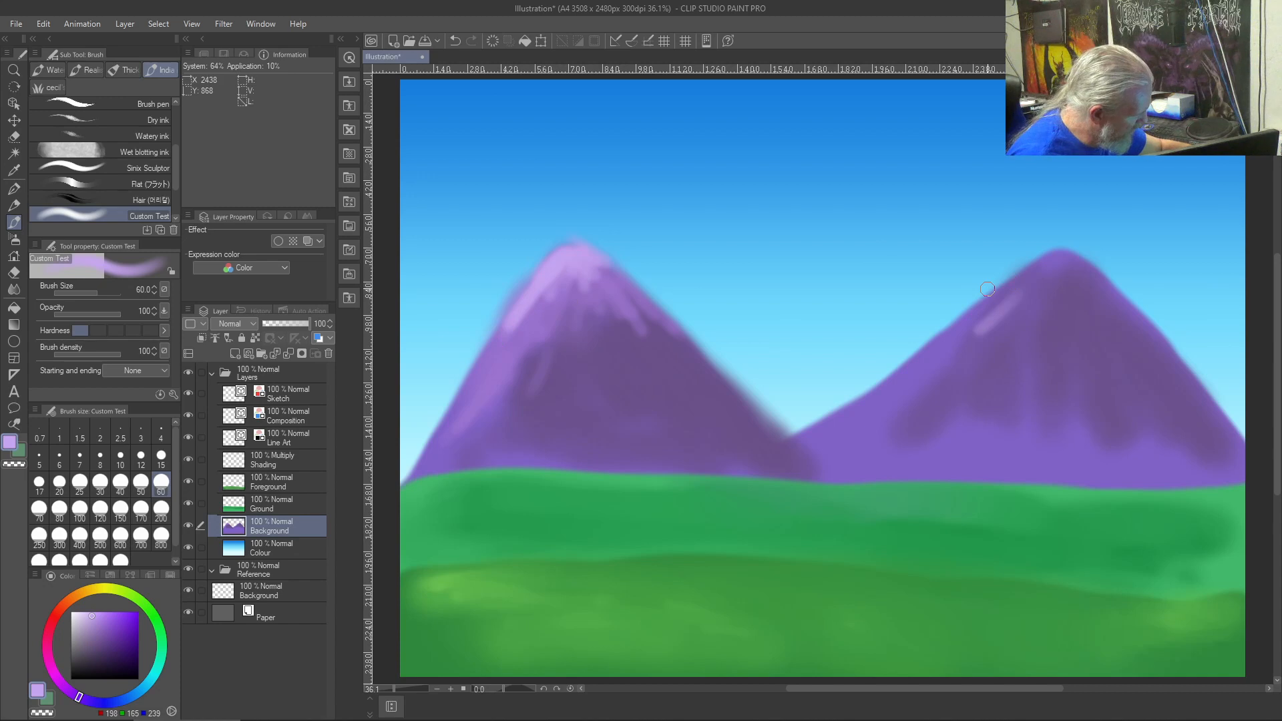
- Paint sampled purple highlights (RGB 154, 115, 206) over the right mountain's peak and upper slopes, undoing stray strokes
right_click(502, 366)
left_click_drag(1075, 267, 1161, 350)
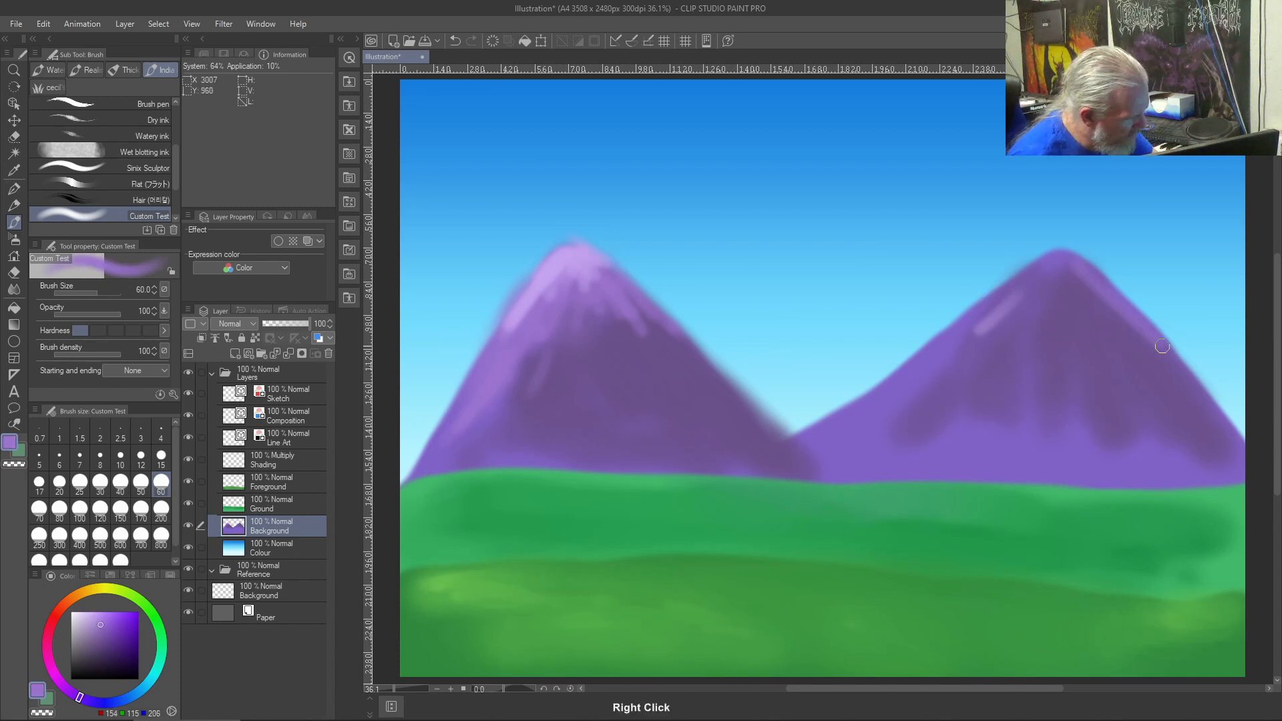
left_click_drag(1112, 306, 1138, 337)
left_click_drag(1071, 266, 1132, 358)
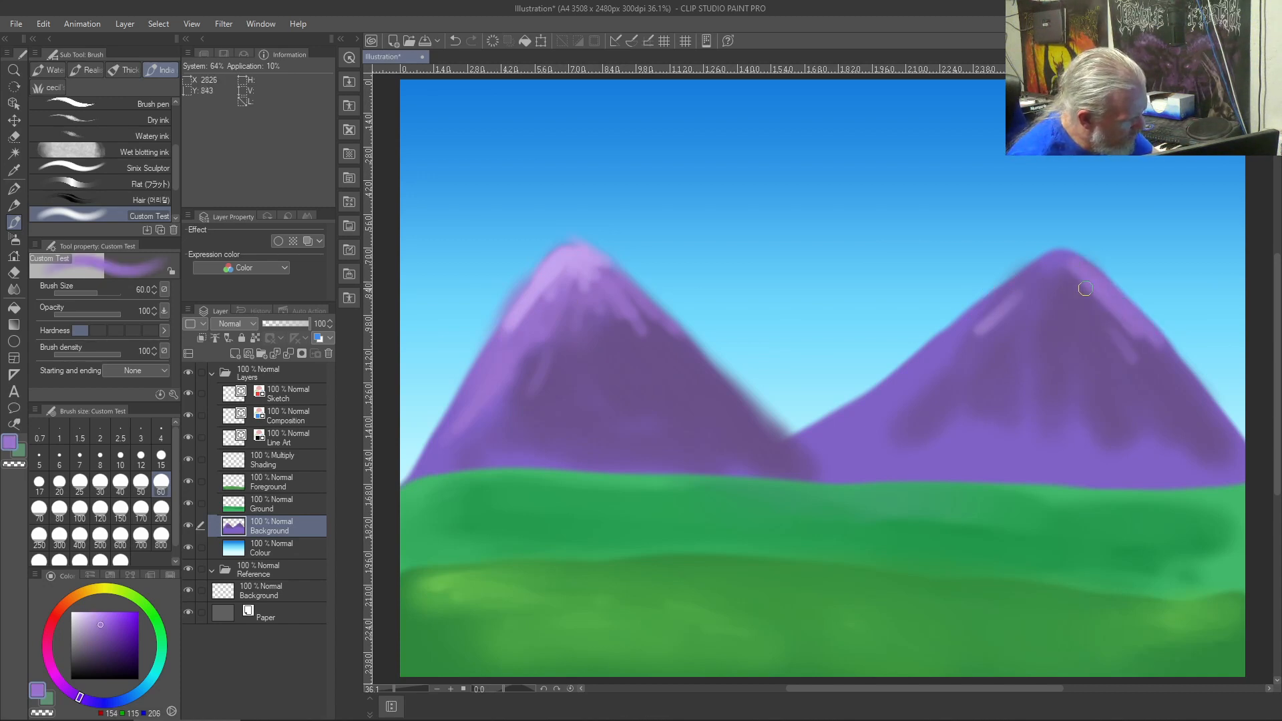
mouse_move(1072, 272)
left_mouse_down()
mouse_move(1129, 354)
mouse_move(1086, 327)
mouse_move(1065, 327)
mouse_move(1045, 357)
mouse_move(1022, 337)
mouse_move(982, 350)
left_mouse_up()
key("ctrl+z")
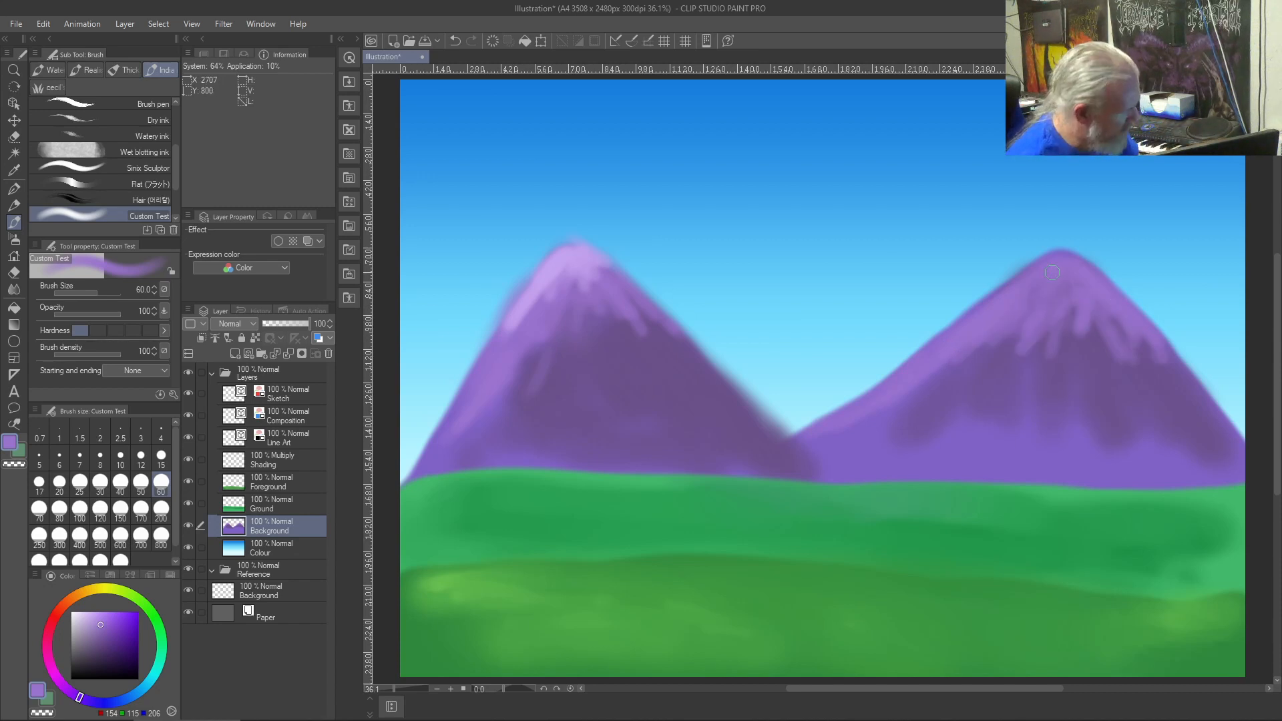
left_click_drag(607, 164, 702, 205)
key("ctrl+z")
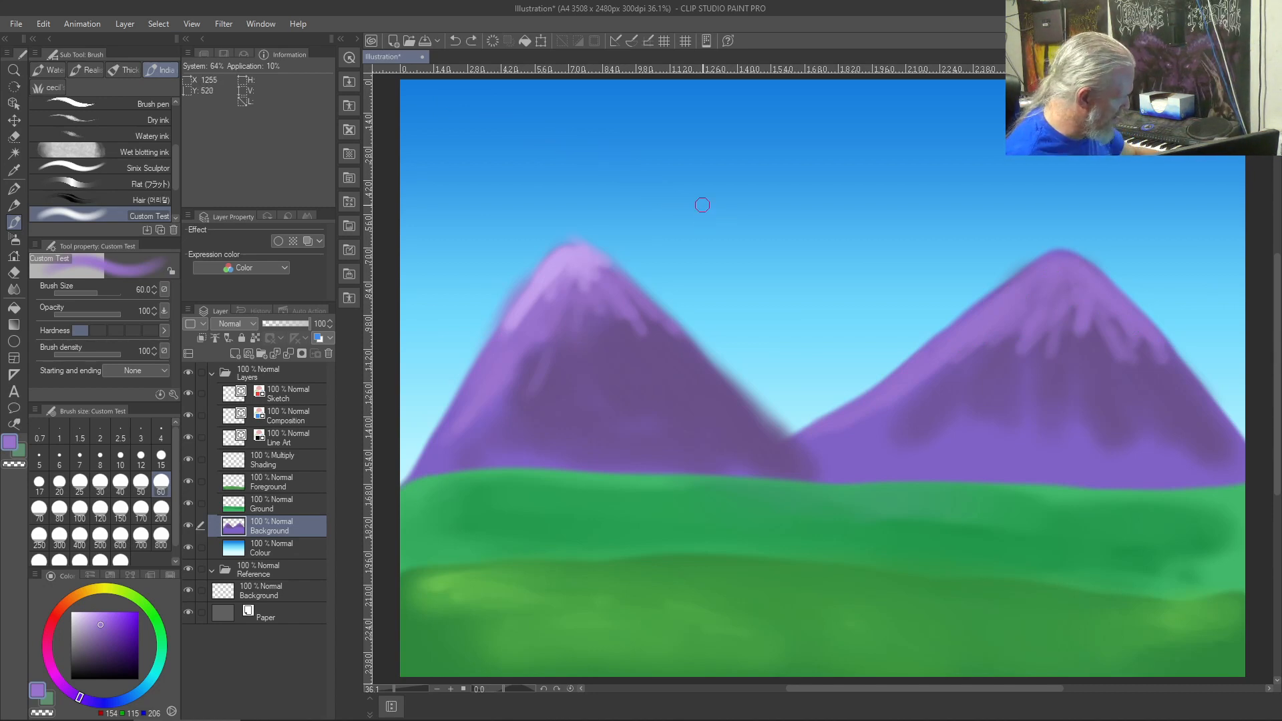
- Brighten the right mountain's left slope and peak with RGB 172, 138, 217, and extend its lower shading with dark purple (RGB 107, 81, 140)
left_click(94, 617)
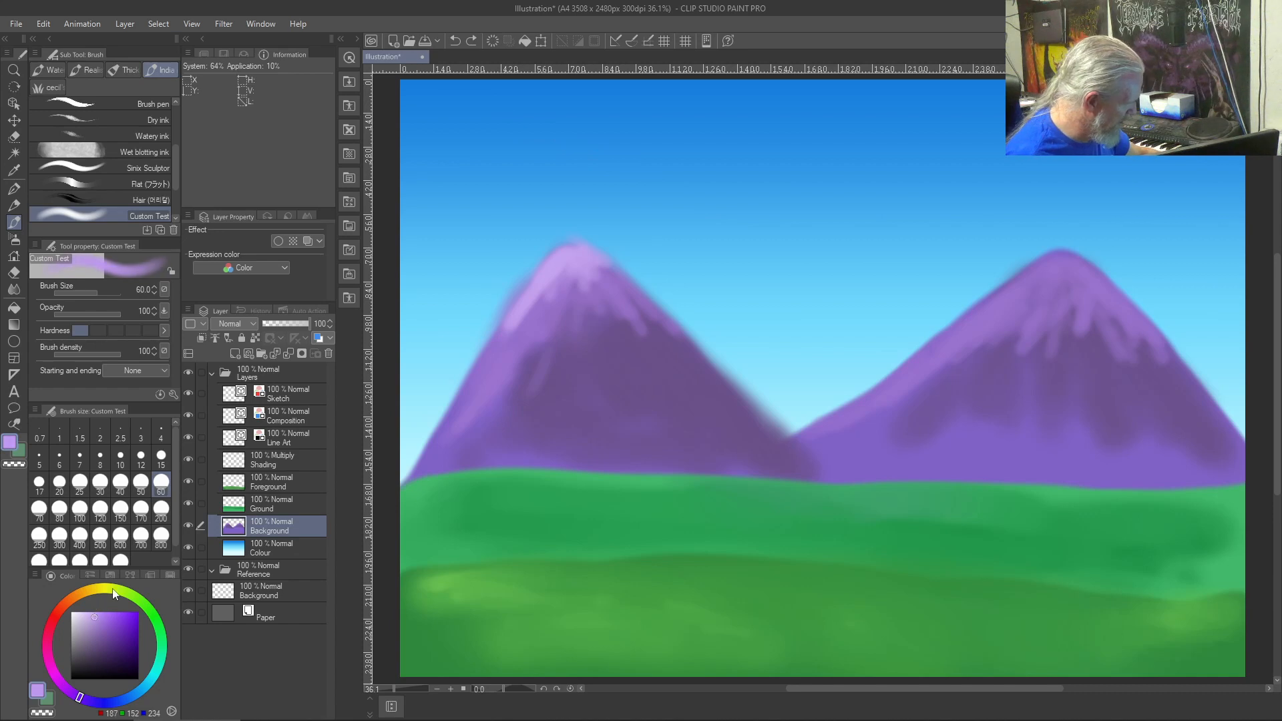
left_click_drag(101, 611, 95, 621)
mouse_move(982, 313)
left_mouse_down()
mouse_move(1042, 268)
mouse_move(1099, 273)
mouse_move(1062, 253)
mouse_move(1072, 285)
mouse_move(1080, 260)
mouse_move(1070, 285)
mouse_move(1033, 305)
mouse_move(1055, 275)
left_mouse_up()
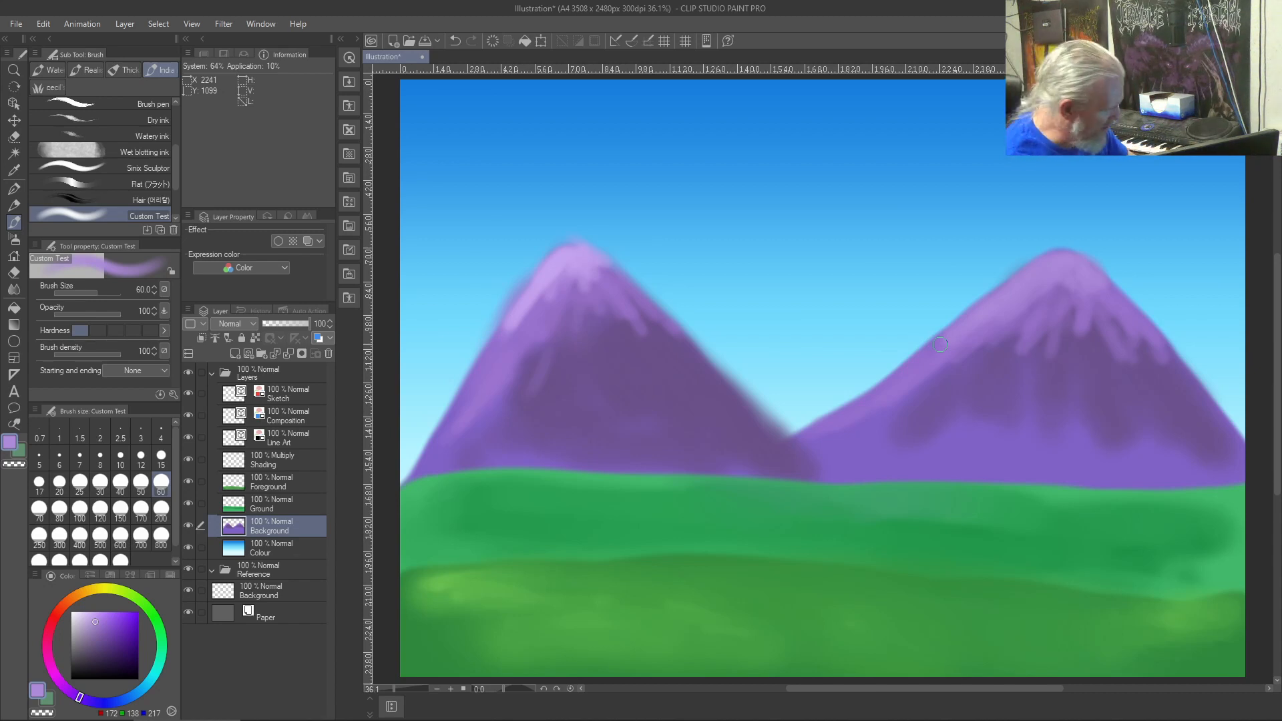
right_click(712, 426)
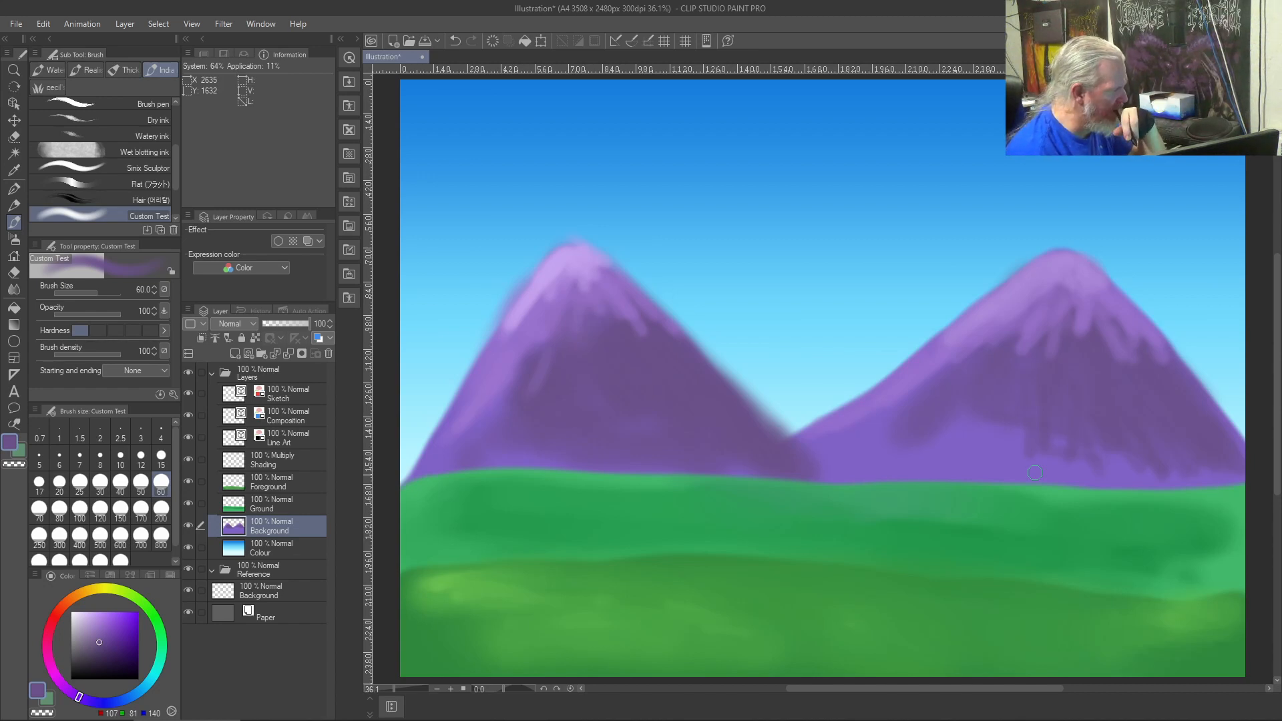
- Create a new illustration and fill its Colour layer with a vertical Midday sky gradient running down the canvas
key("ctrl+alt+n")
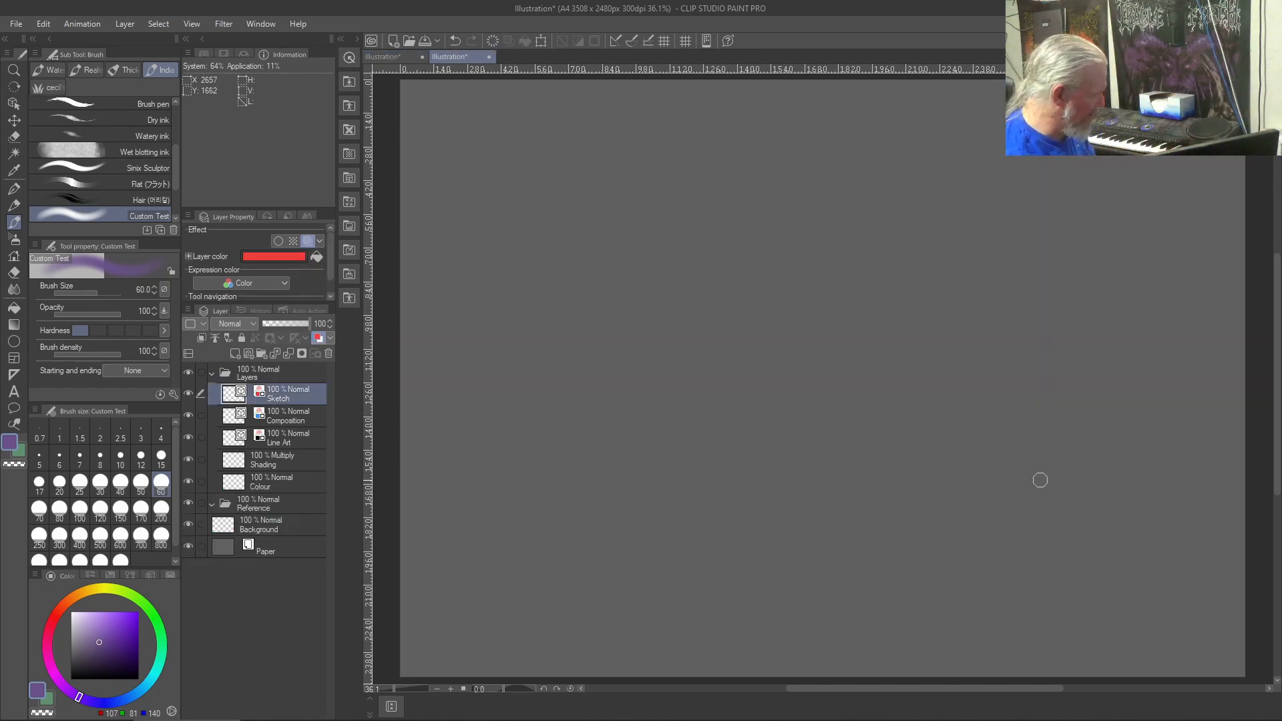
left_click(287, 473)
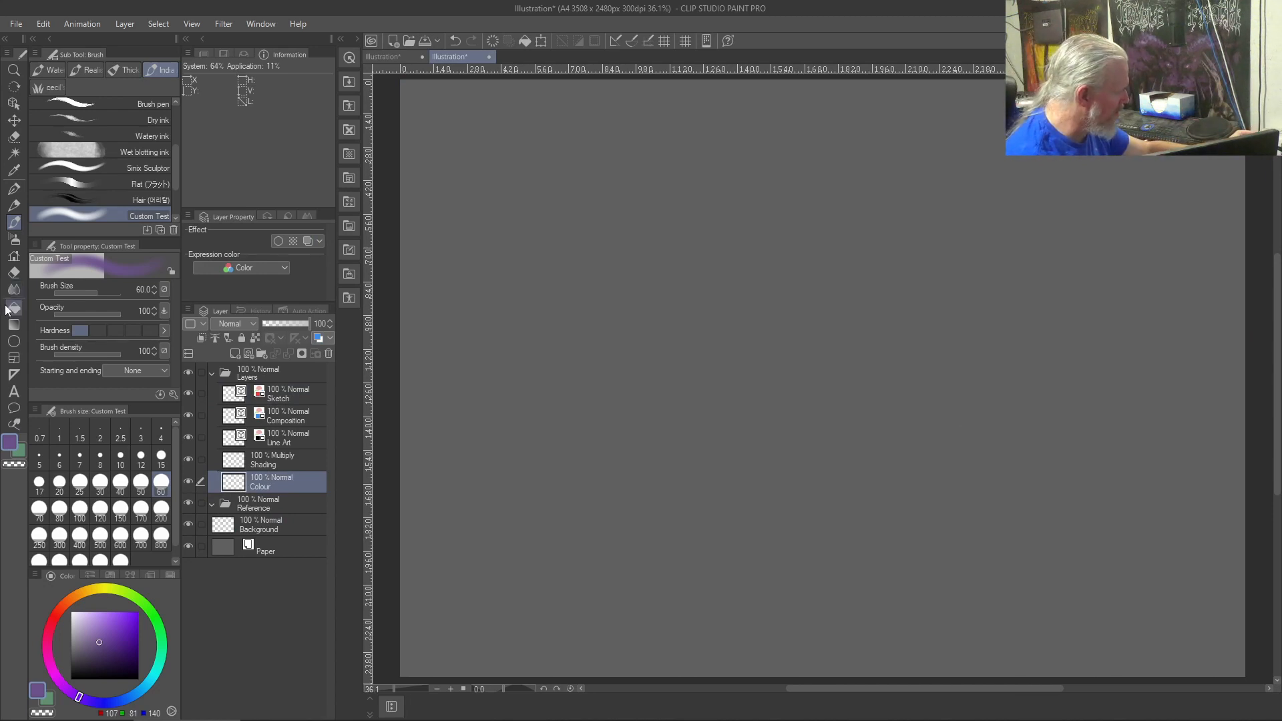
left_click(14, 324)
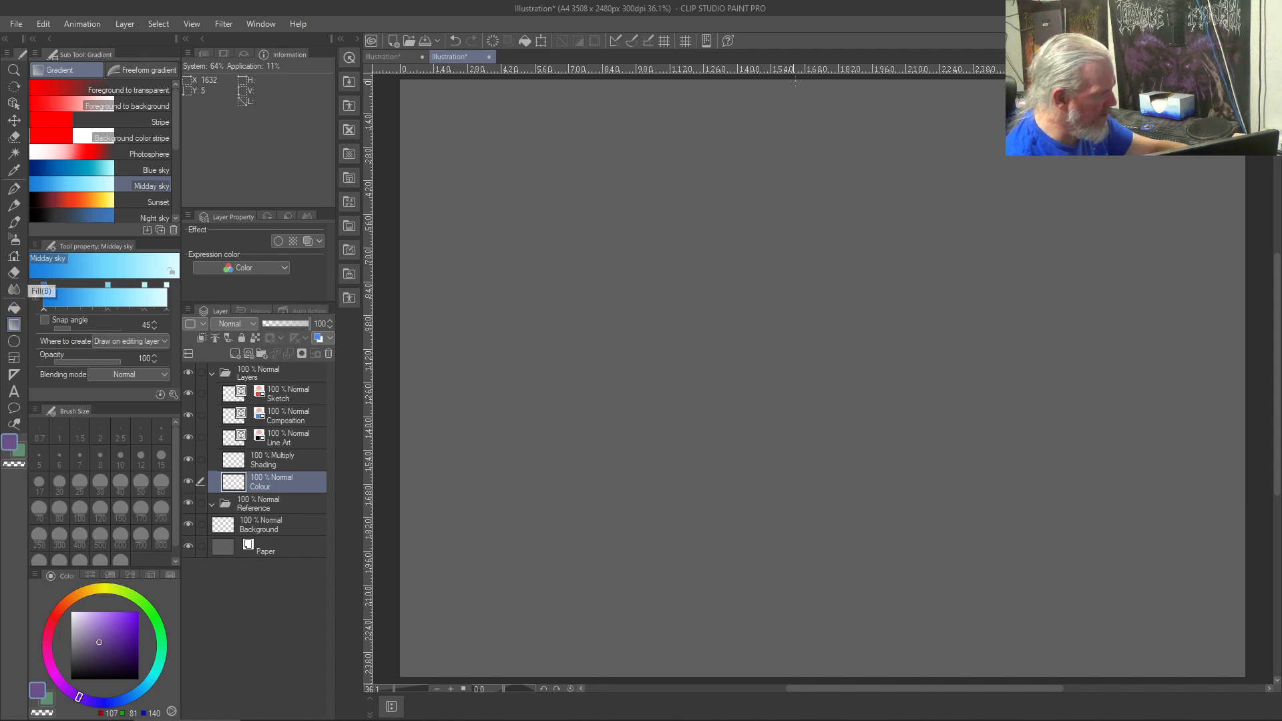
left_click_drag(795, 81, 810, 532)
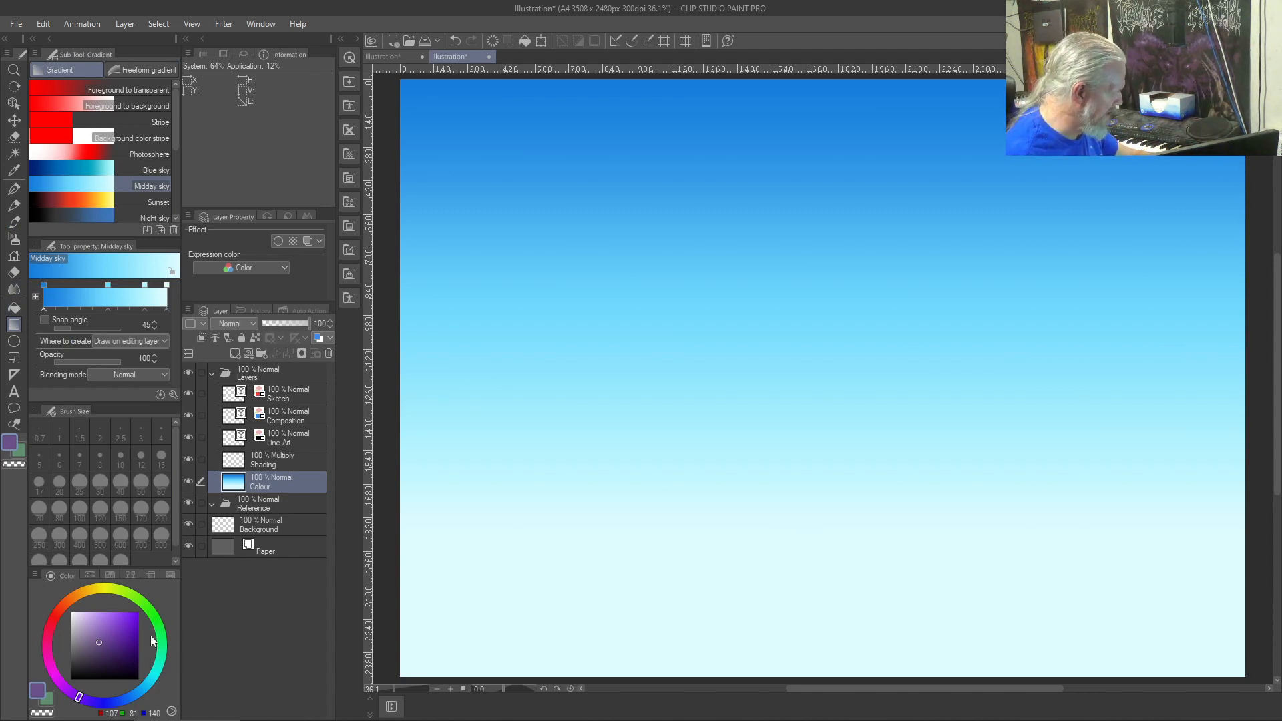
- Paint soft dark brown ground (RGB 76, 44, 6) along the canvas's lower edge with the Custom Test brush at size 800
left_click(81, 596)
left_click_drag(106, 646, 133, 654)
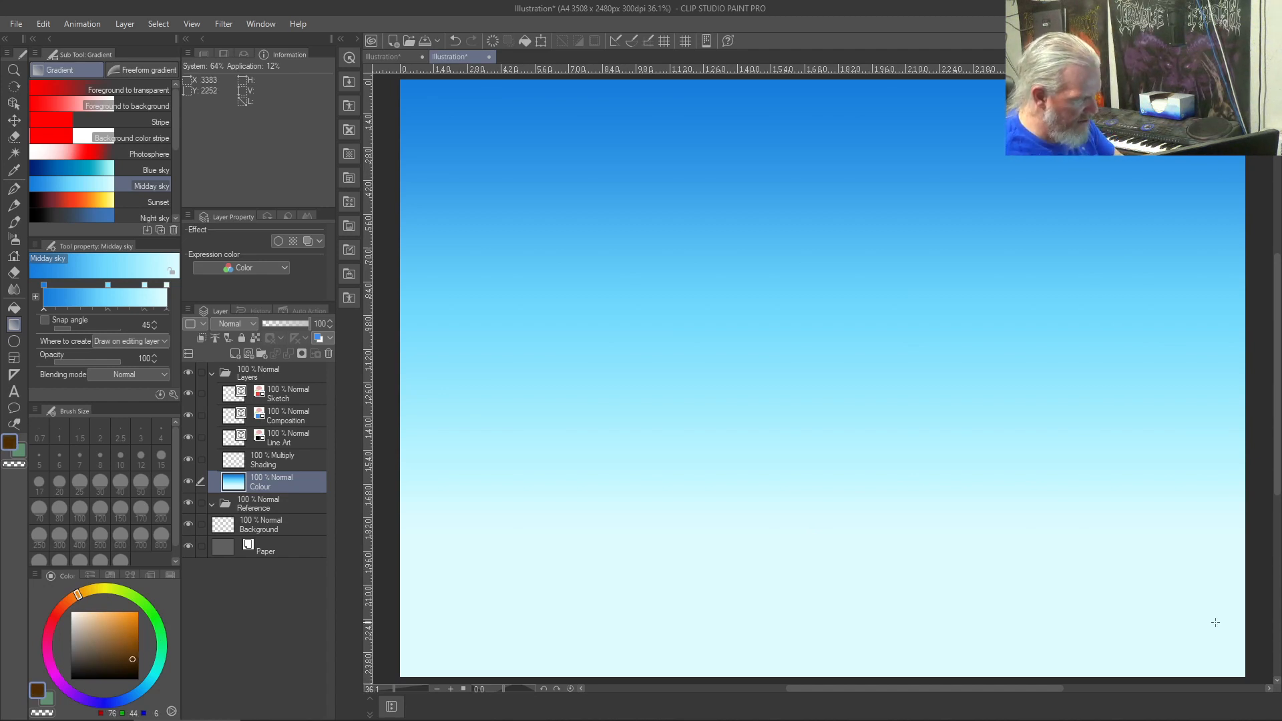
key("b")
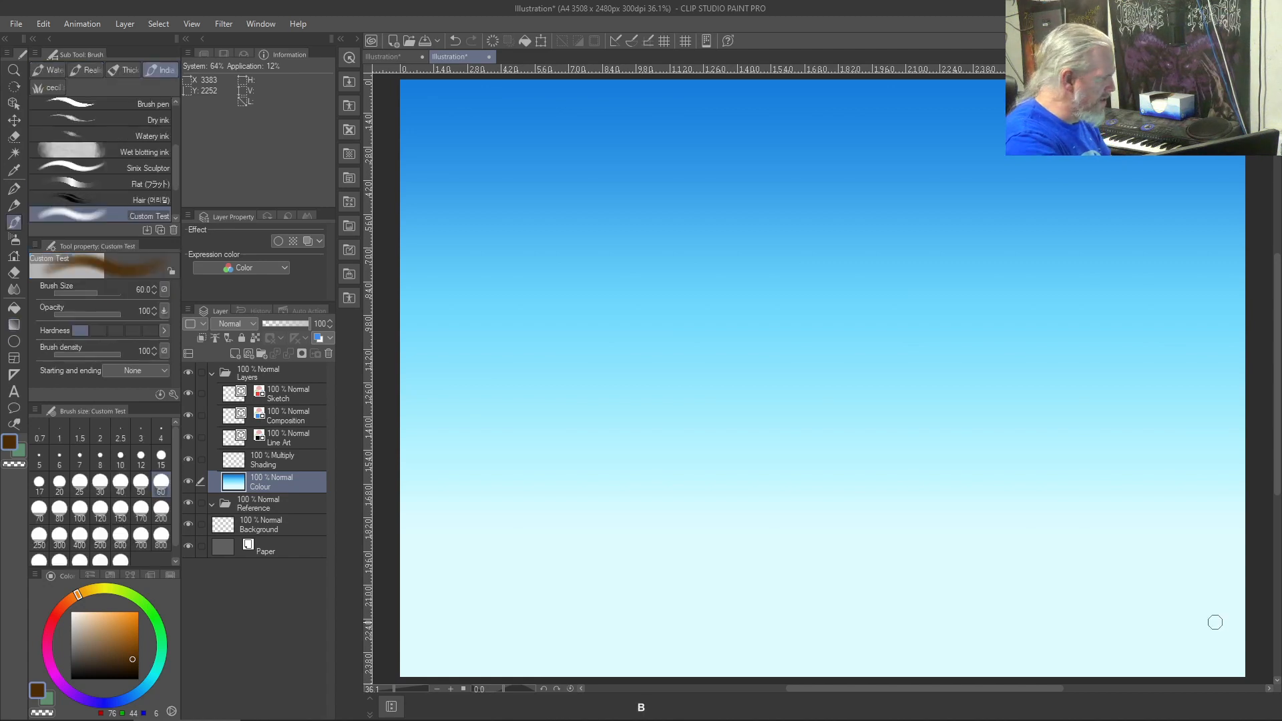
key("bracketright")
key("bracketright")
key("bracketright")
key("bracketright")
key("bracketright")
key("bracketright")
key("bracketright")
key("bracketright")
key("bracketright")
key("bracketright")
key("bracketright")
key("bracketright")
key("bracketright")
key("bracketright")
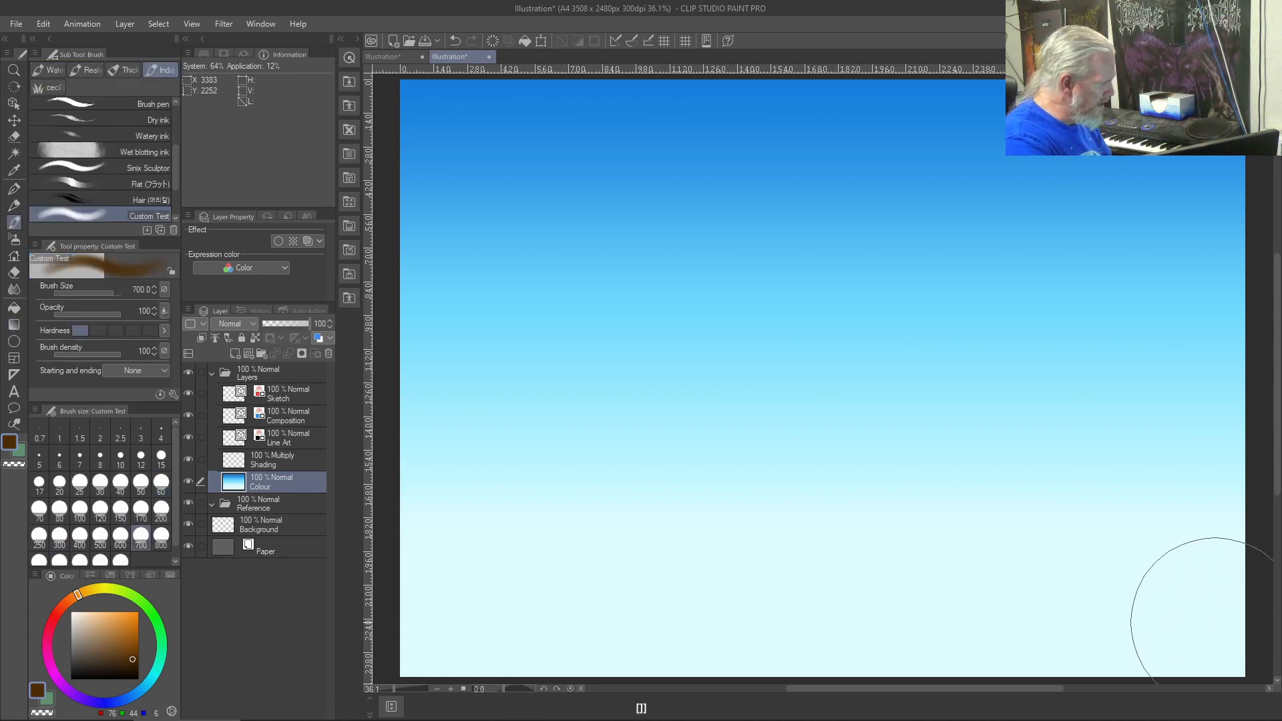
mouse_move(1216, 621)
left_mouse_down()
mouse_move(1185, 653)
mouse_move(1172, 647)
mouse_move(1220, 649)
mouse_move(1211, 637)
mouse_move(1088, 649)
mouse_move(1180, 634)
mouse_move(1112, 629)
mouse_move(1234, 622)
mouse_move(1137, 647)
mouse_move(909, 633)
mouse_move(1019, 643)
mouse_move(824, 663)
mouse_move(593, 648)
mouse_move(653, 644)
mouse_move(481, 613)
mouse_move(435, 654)
mouse_move(751, 667)
mouse_move(770, 644)
mouse_move(1064, 665)
mouse_move(684, 636)
left_mouse_up()
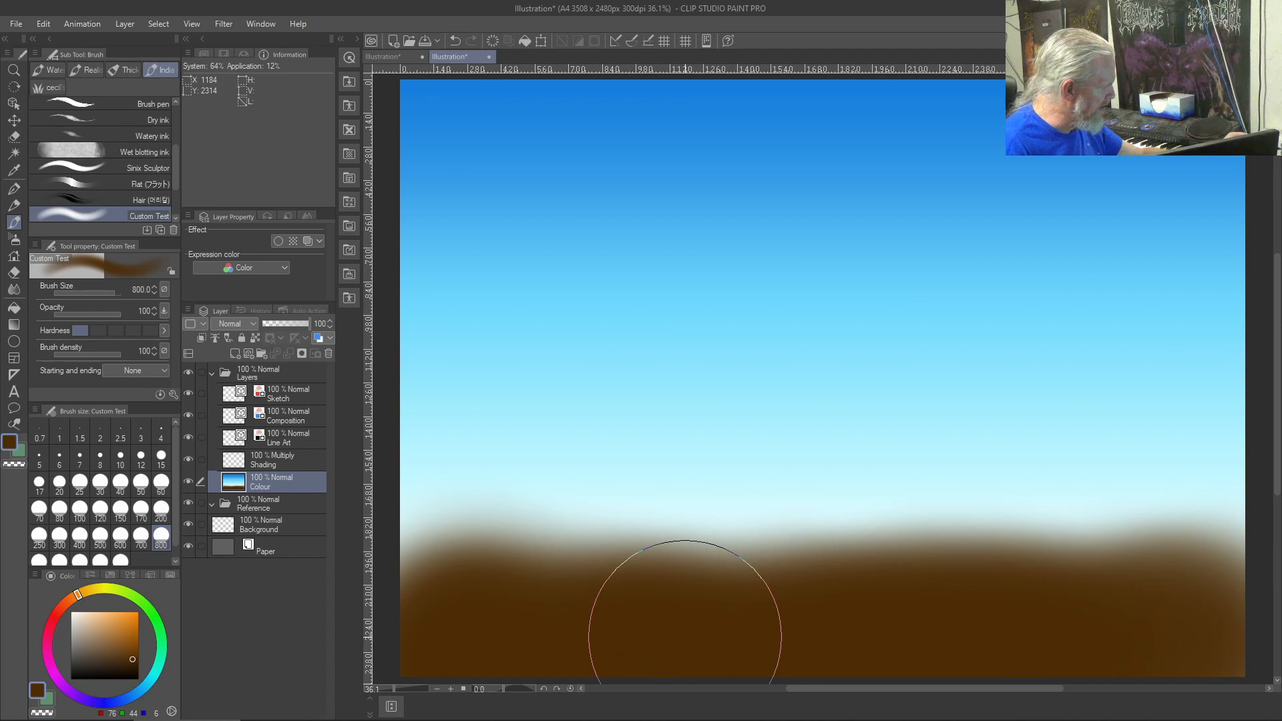
- Raise the brush hardness to maximum and repaint the brown ground as a solid, hard-edged area across the canvas
left_click(151, 331)
mouse_move(1235, 587)
left_mouse_down()
mouse_move(487, 605)
mouse_move(431, 573)
mouse_move(474, 609)
mouse_move(650, 635)
mouse_move(489, 583)
mouse_move(417, 578)
mouse_move(754, 635)
mouse_move(1221, 611)
mouse_move(1175, 636)
mouse_move(1188, 625)
mouse_move(702, 652)
mouse_move(661, 628)
mouse_move(468, 621)
mouse_move(437, 593)
mouse_move(501, 588)
mouse_move(629, 623)
mouse_move(477, 589)
mouse_move(567, 602)
left_mouse_up()
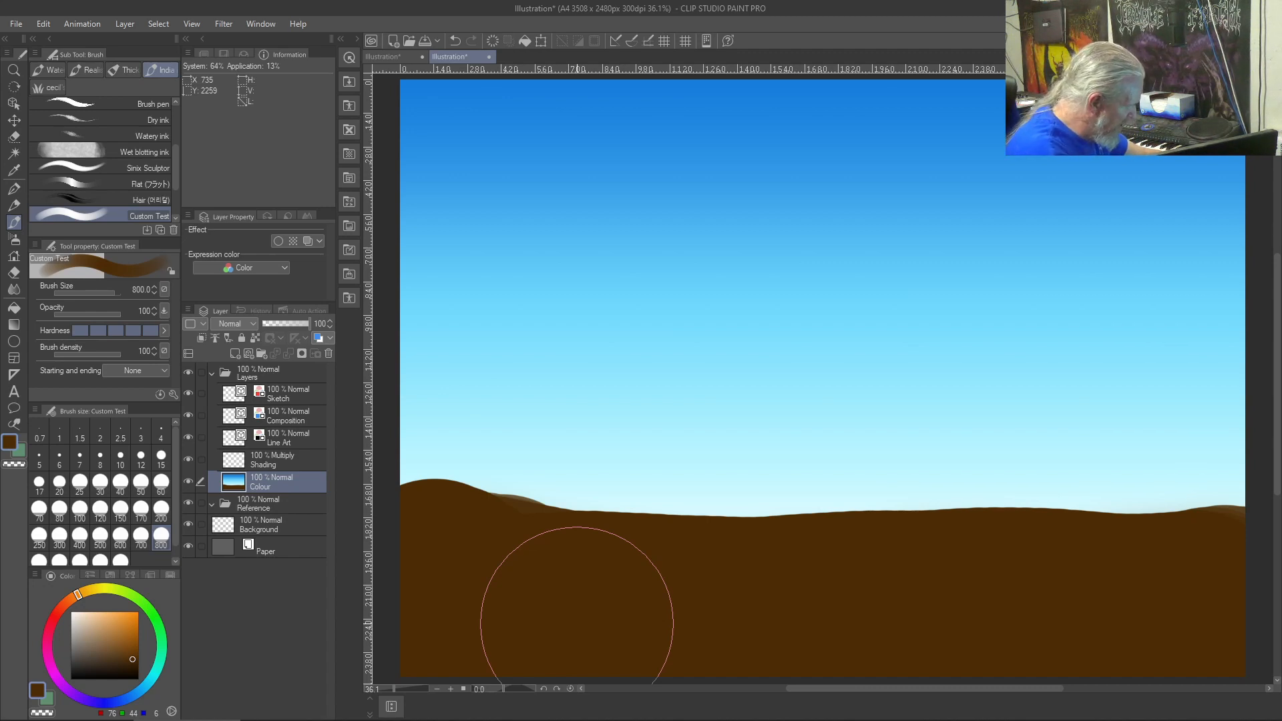
- Try to paint dark green (RGB 7, 94, 5) over the brown ground with the brush at size 300
mouse_move(132, 598)
left_mouse_down()
mouse_move(160, 627)
mouse_move(128, 596)
mouse_move(159, 631)
mouse_move(153, 615)
mouse_move(136, 652)
left_mouse_up()
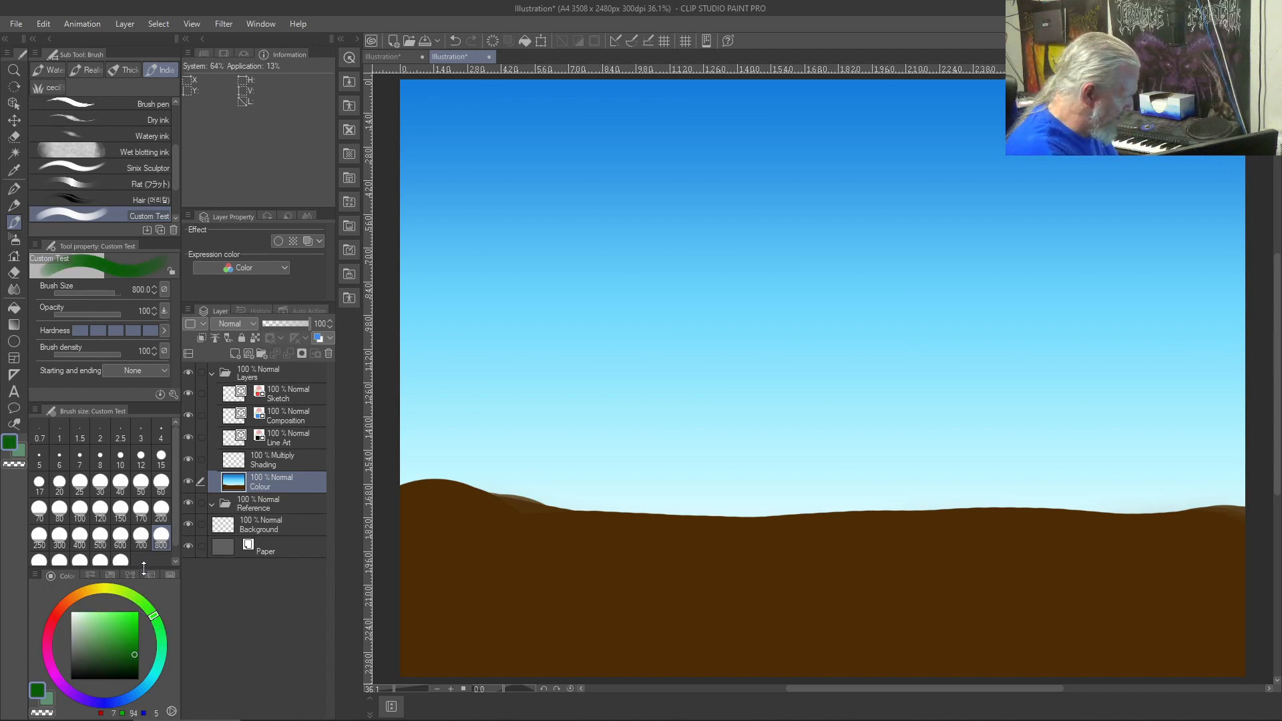
key("bracketleft")
key("bracketleft")
key("bracketleft")
key("bracketleft")
key("bracketleft")
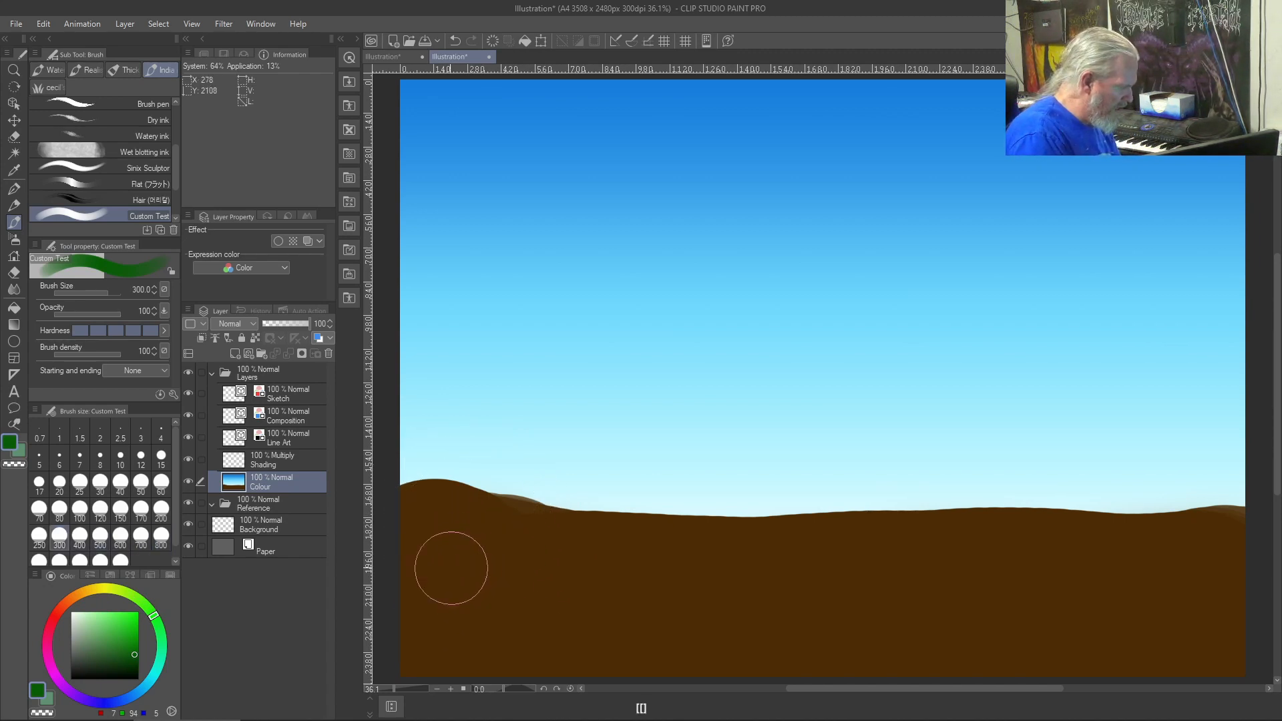
mouse_move(463, 544)
left_mouse_down()
mouse_move(423, 508)
mouse_move(567, 548)
mouse_move(454, 530)
mouse_move(655, 571)
mouse_move(514, 551)
mouse_move(744, 571)
mouse_move(605, 547)
mouse_move(794, 567)
mouse_move(605, 548)
mouse_move(826, 551)
mouse_move(519, 566)
mouse_move(665, 599)
mouse_move(478, 589)
mouse_move(562, 610)
mouse_move(801, 612)
mouse_move(788, 610)
mouse_move(854, 581)
mouse_move(689, 560)
mouse_move(925, 561)
mouse_move(864, 543)
mouse_move(1042, 561)
left_mouse_up()
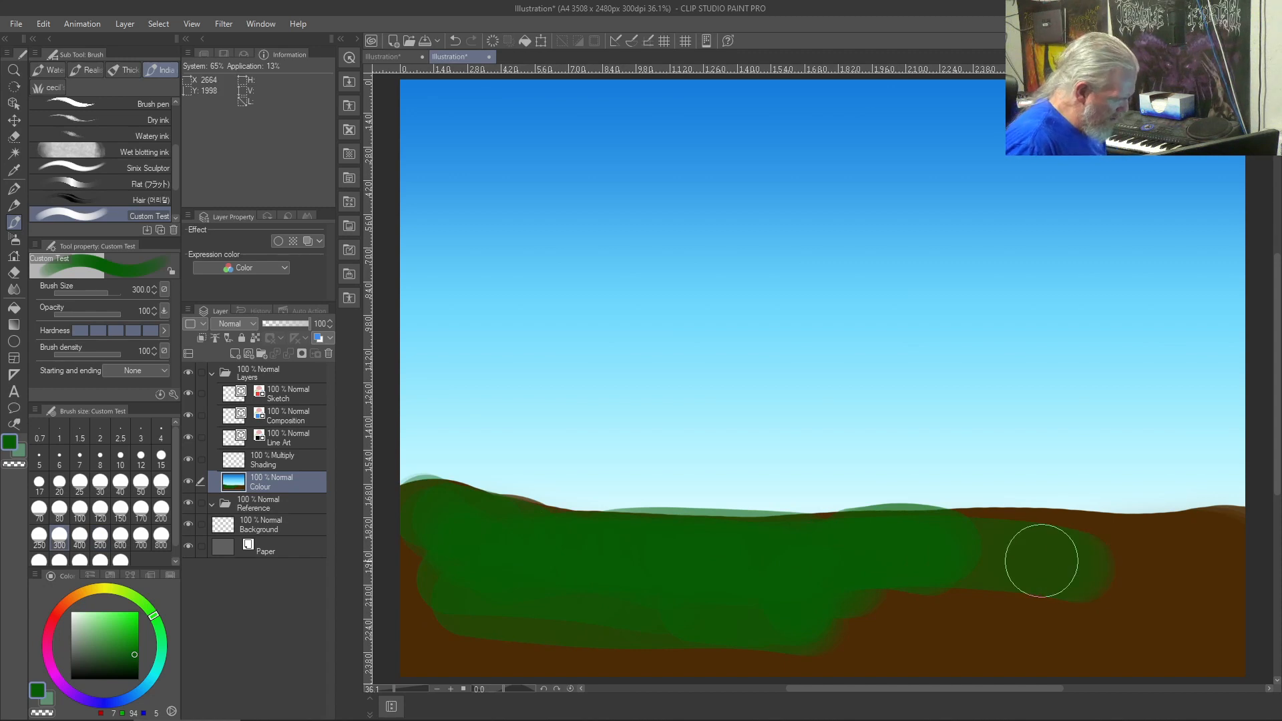
- Undo the green strokes painted over the brown ground
key("ctrl+z")
key("ctrl+z")
key("ctrl+z")
key("ctrl+z")
key("ctrl+z")
key("ctrl+z")
key("ctrl+z")
key("ctrl+z")
key("ctrl+z")
key("ctrl+z")
key("ctrl+z")
key("ctrl+z")
key("ctrl+z")
key("ctrl+z")
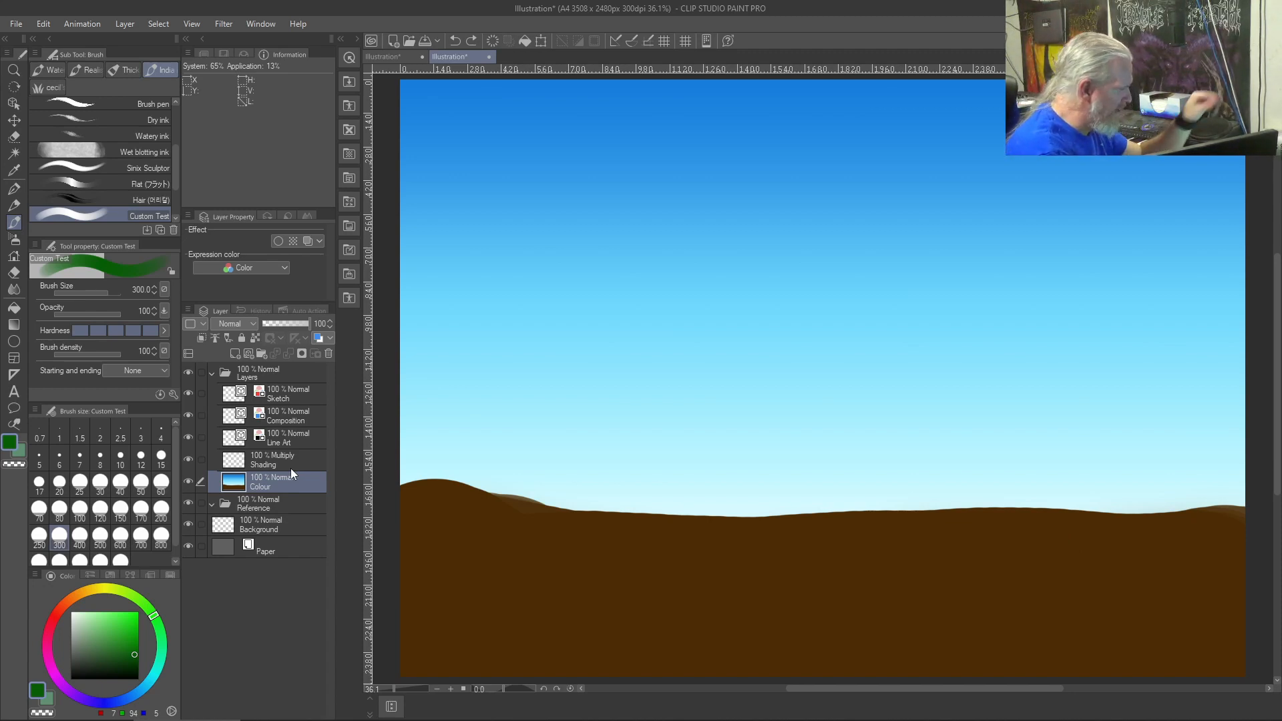
- Select the brown ground on the Colour layer with Auto select, and invert the selection to the sky area
key("m")
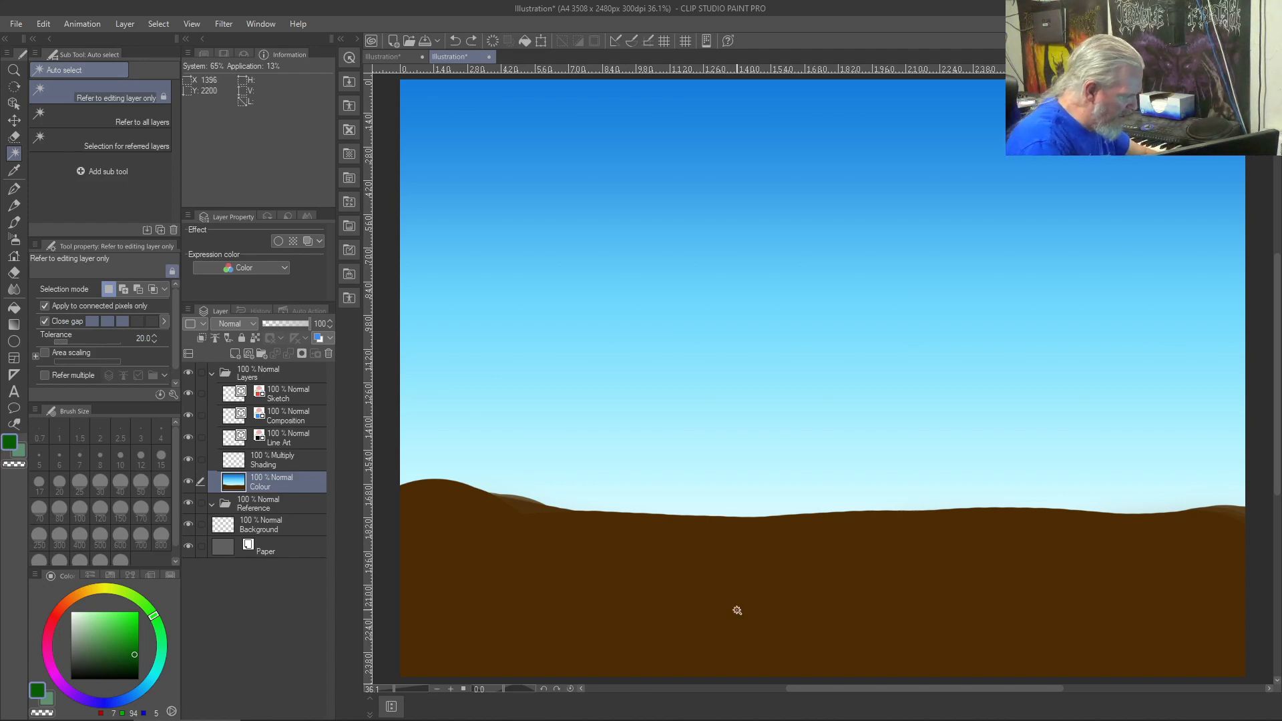
left_click(650, 587)
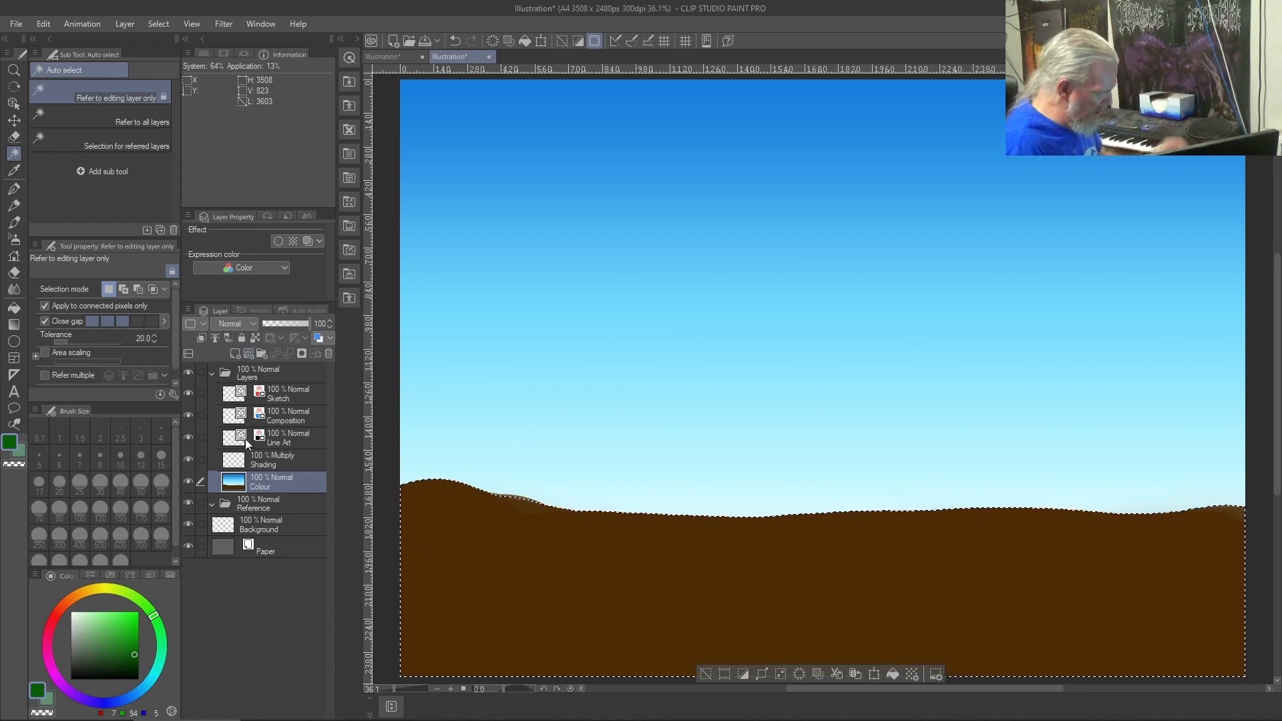
key("ctrl+z")
key("ctrl+y")
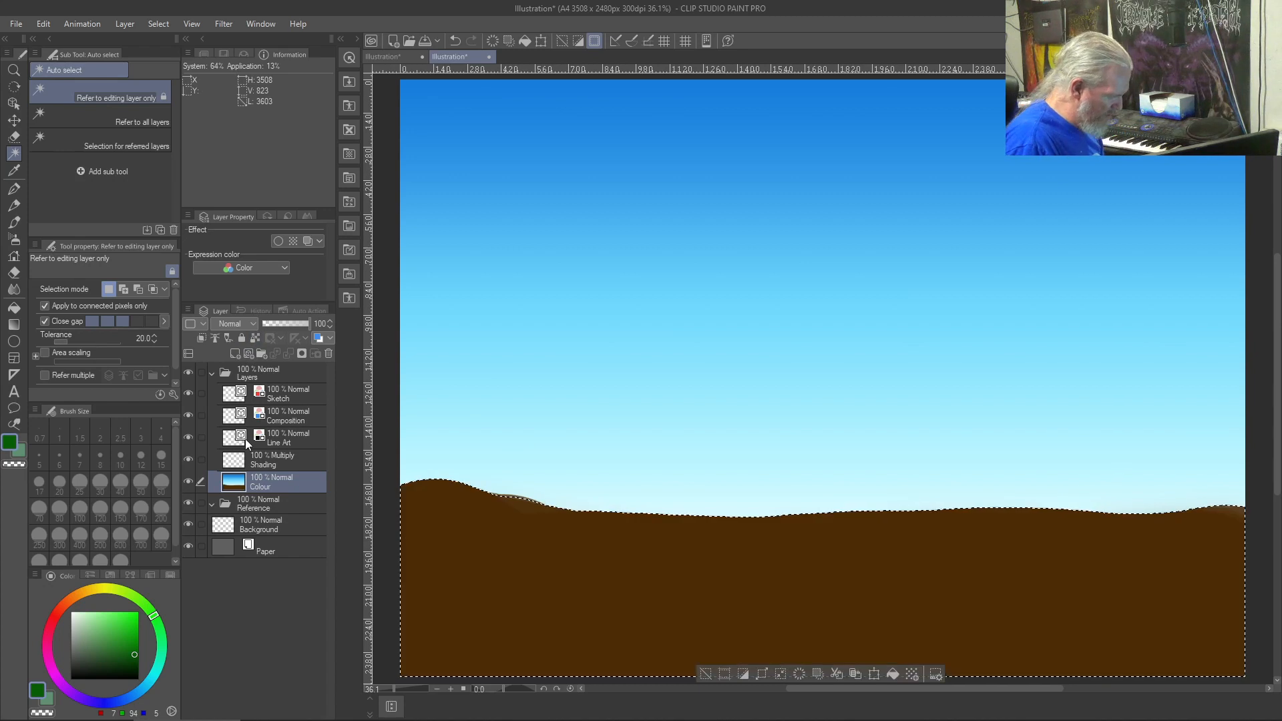
key("ctrl+shift+i")
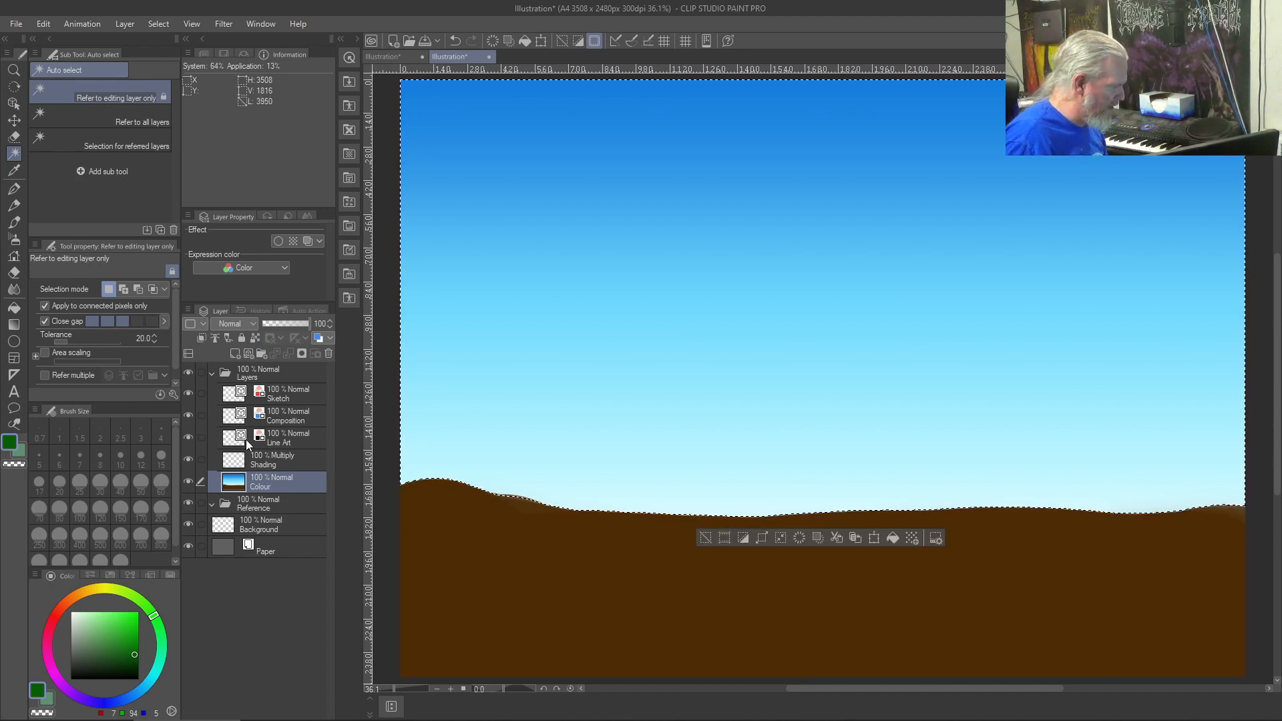
- Duplicate the Colour layer and delete the selected sky area from the copy, leaving only the ground on it
right_click(271, 483)
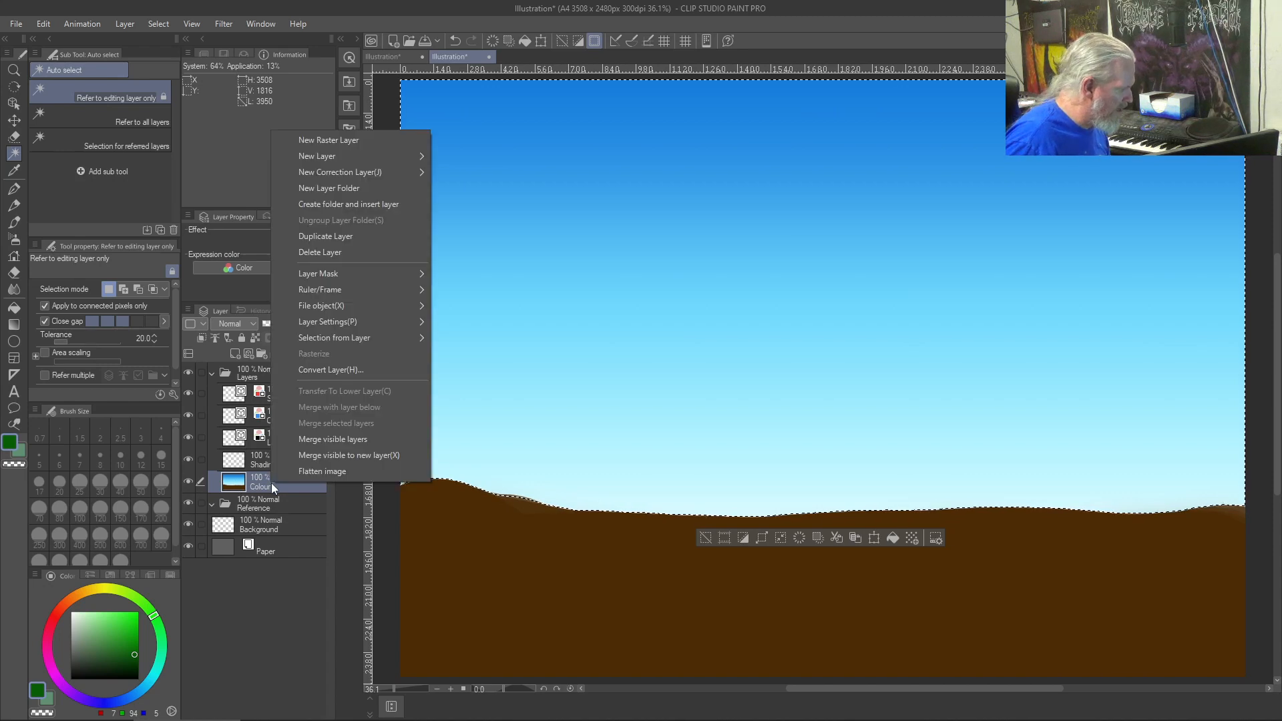
left_click(325, 236)
key("Delete")
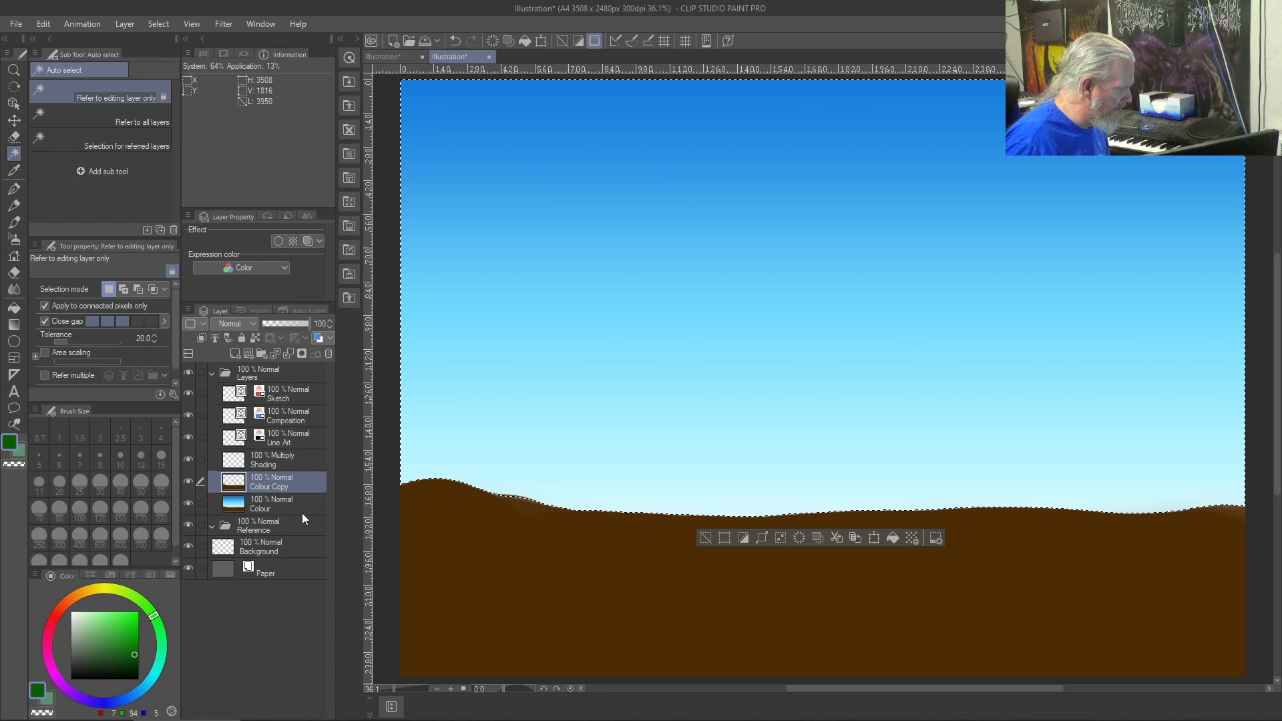
- Toggle the original Colour layer's visibility to compare it with the ground on the duplicate
left_click(283, 506)
left_click(189, 503)
left_click(189, 503)
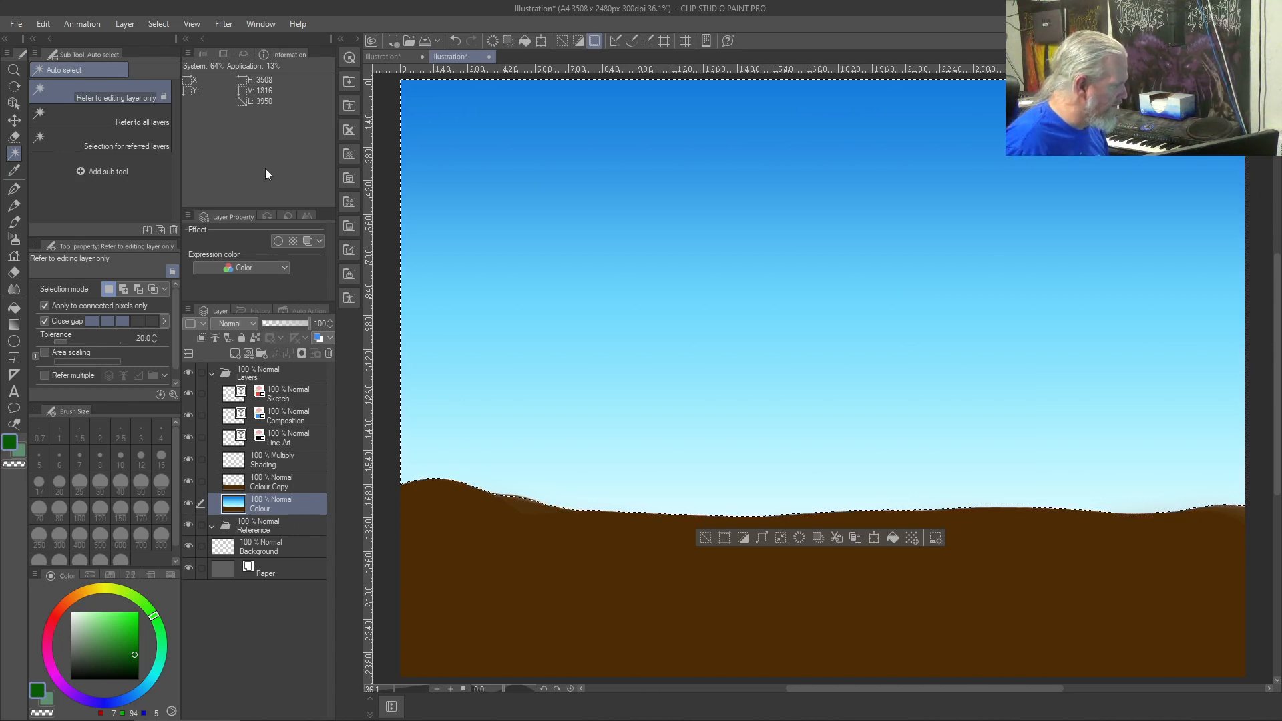
- Clear the selection and lock the transparent pixels of the Colour Copy layer
key("ctrl+d")
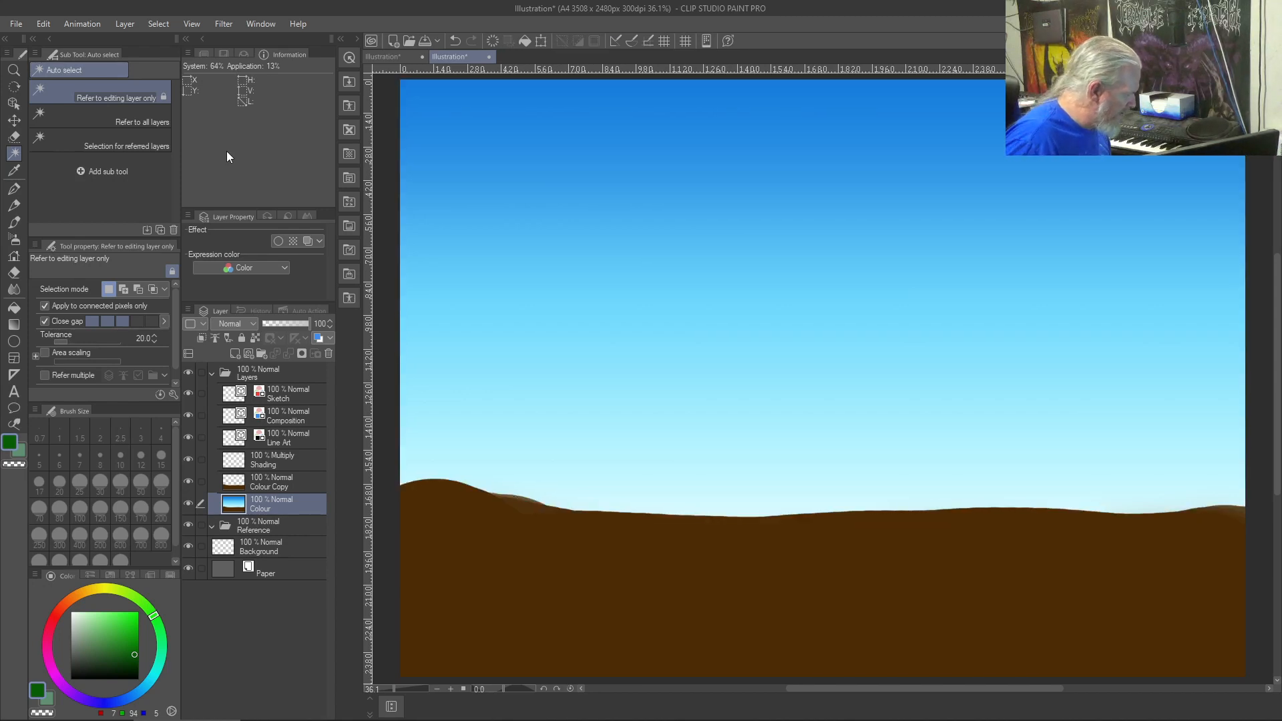
left_click(249, 491)
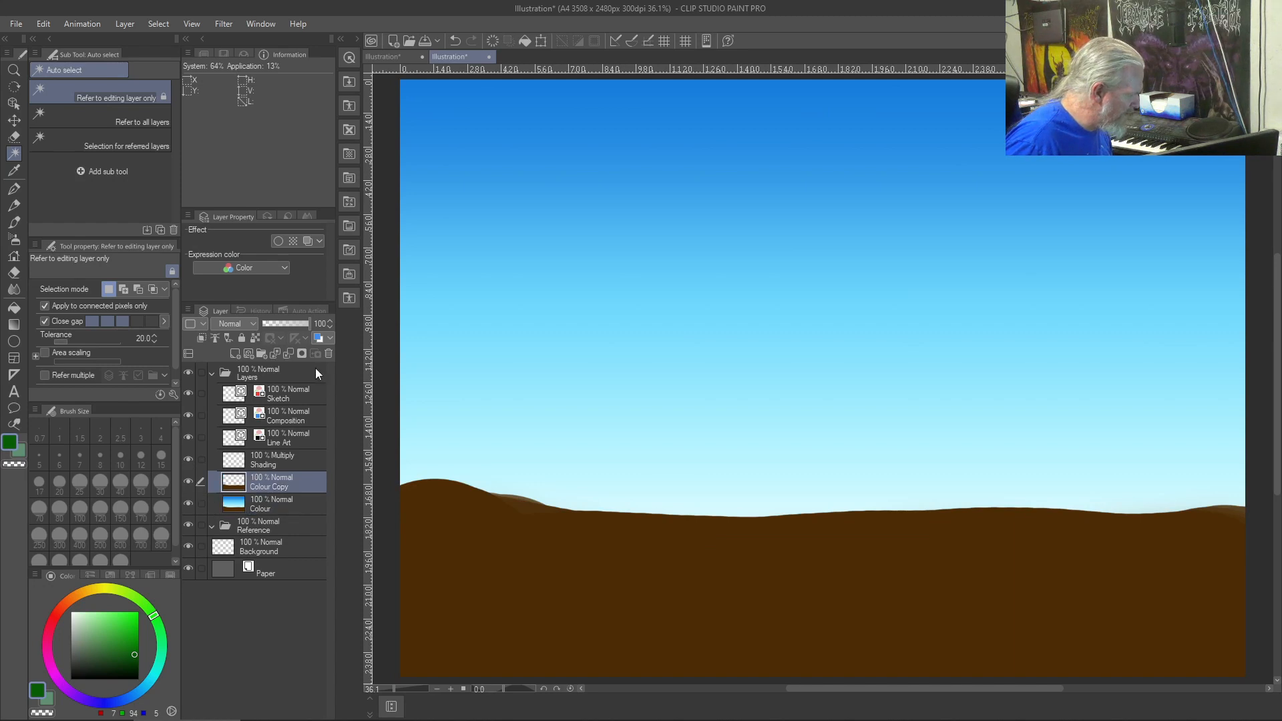
left_click(254, 339)
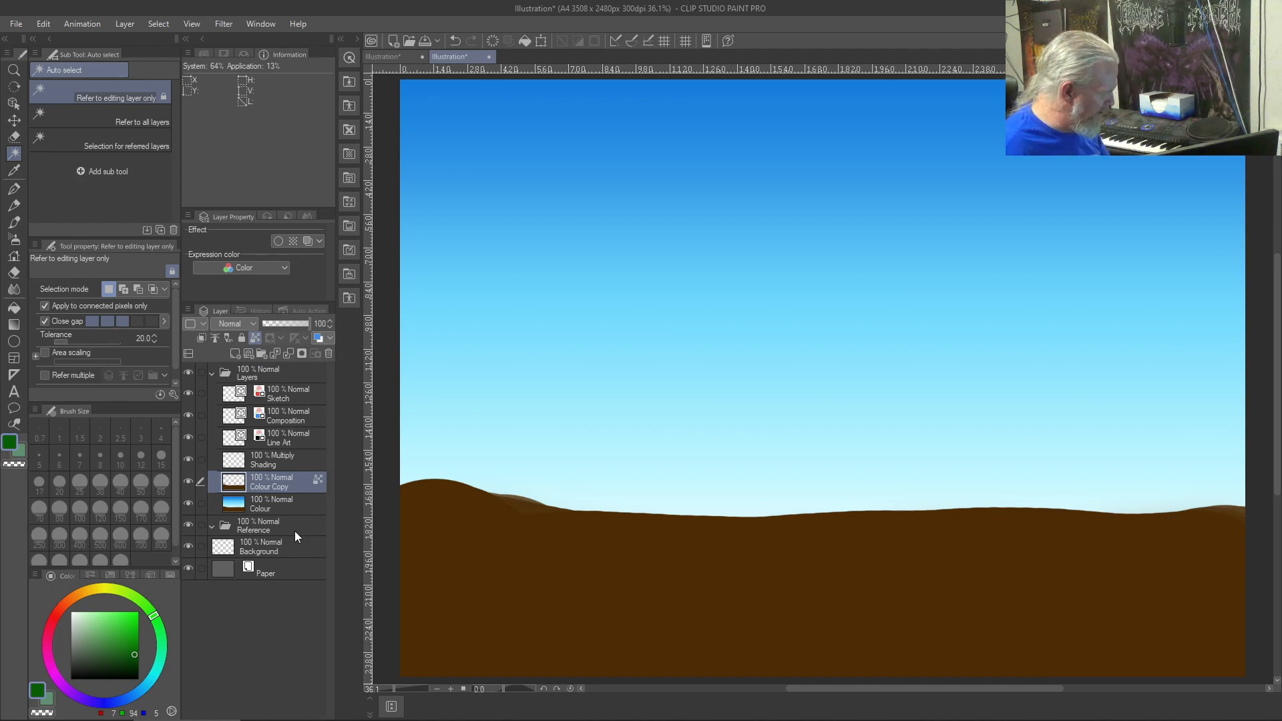
- Try to paint the brown ground dark green on the Colour Copy layer with the Custom Test brush at size 300
left_click(642, 552)
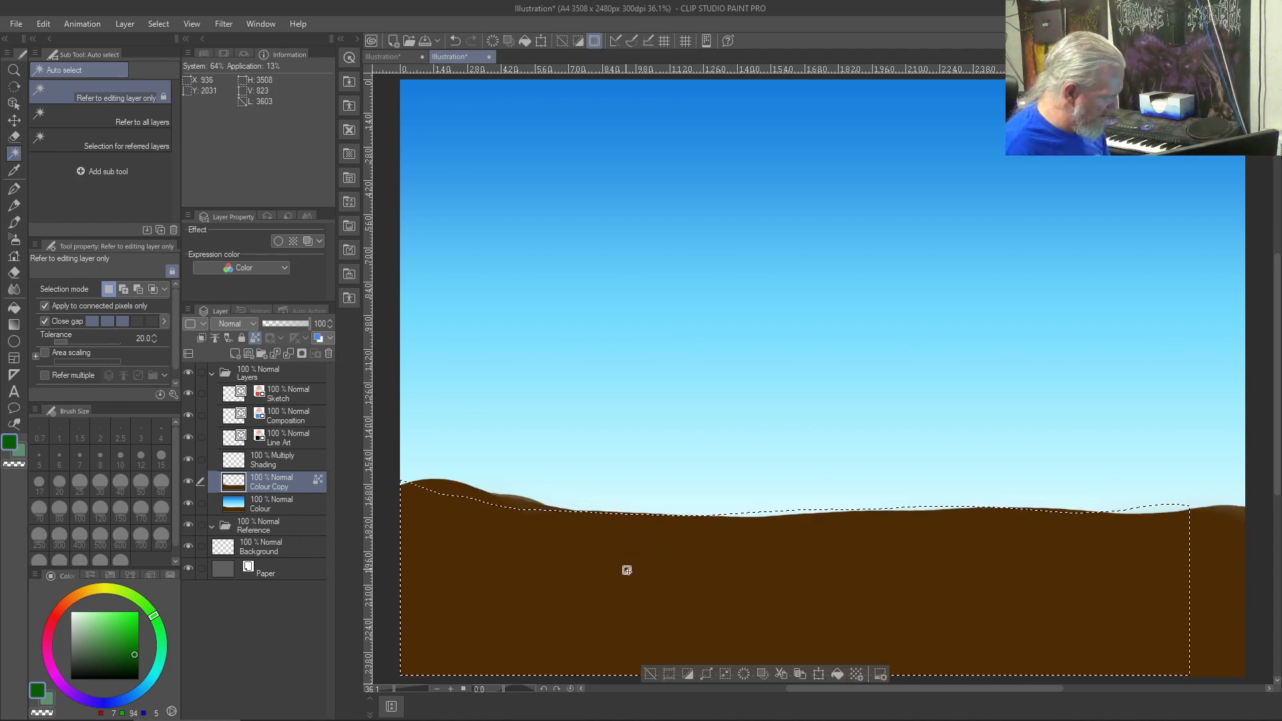
key("ctrl+z")
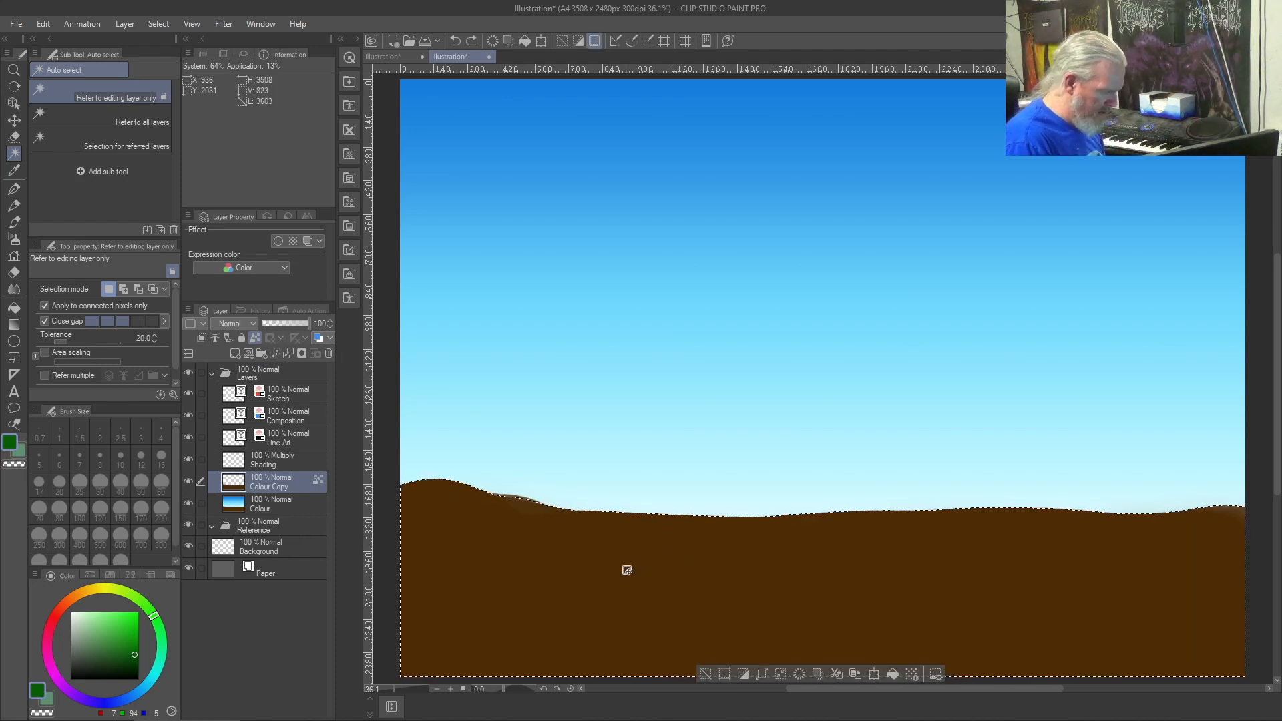
key("b")
mouse_move(747, 542)
left_mouse_down()
mouse_move(517, 519)
mouse_move(653, 552)
mouse_move(454, 522)
left_mouse_up()
key("ctrl+d")
mouse_move(892, 572)
left_mouse_down()
mouse_move(693, 423)
mouse_move(750, 512)
mouse_move(587, 559)
mouse_move(507, 541)
mouse_move(434, 504)
mouse_move(537, 508)
left_mouse_up()
mouse_move(942, 507)
left_mouse_down()
mouse_move(930, 533)
mouse_move(883, 539)
mouse_move(1009, 545)
mouse_move(943, 529)
mouse_move(1122, 550)
mouse_move(1059, 523)
mouse_move(1219, 535)
mouse_move(1194, 521)
mouse_move(1226, 602)
mouse_move(1161, 553)
mouse_move(1179, 595)
mouse_move(1222, 627)
mouse_move(1111, 531)
mouse_move(1245, 648)
mouse_move(1035, 557)
mouse_move(1199, 593)
mouse_move(973, 552)
mouse_move(1126, 639)
left_mouse_up()
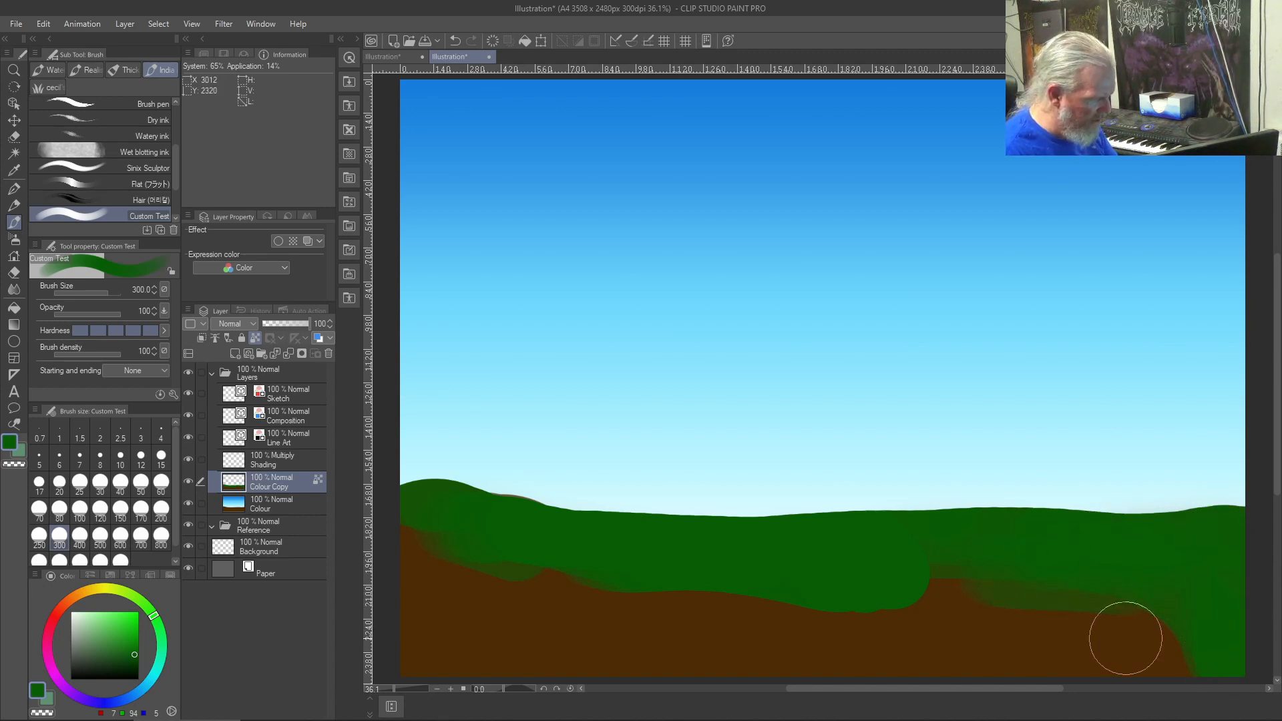
mouse_move(537, 595)
left_mouse_down()
mouse_move(435, 509)
mouse_move(472, 515)
mouse_move(422, 515)
mouse_move(522, 513)
mouse_move(421, 561)
mouse_move(544, 535)
mouse_move(543, 515)
mouse_move(604, 575)
mouse_move(627, 522)
mouse_move(721, 550)
mouse_move(853, 544)
mouse_move(937, 586)
mouse_move(915, 577)
left_mouse_up()
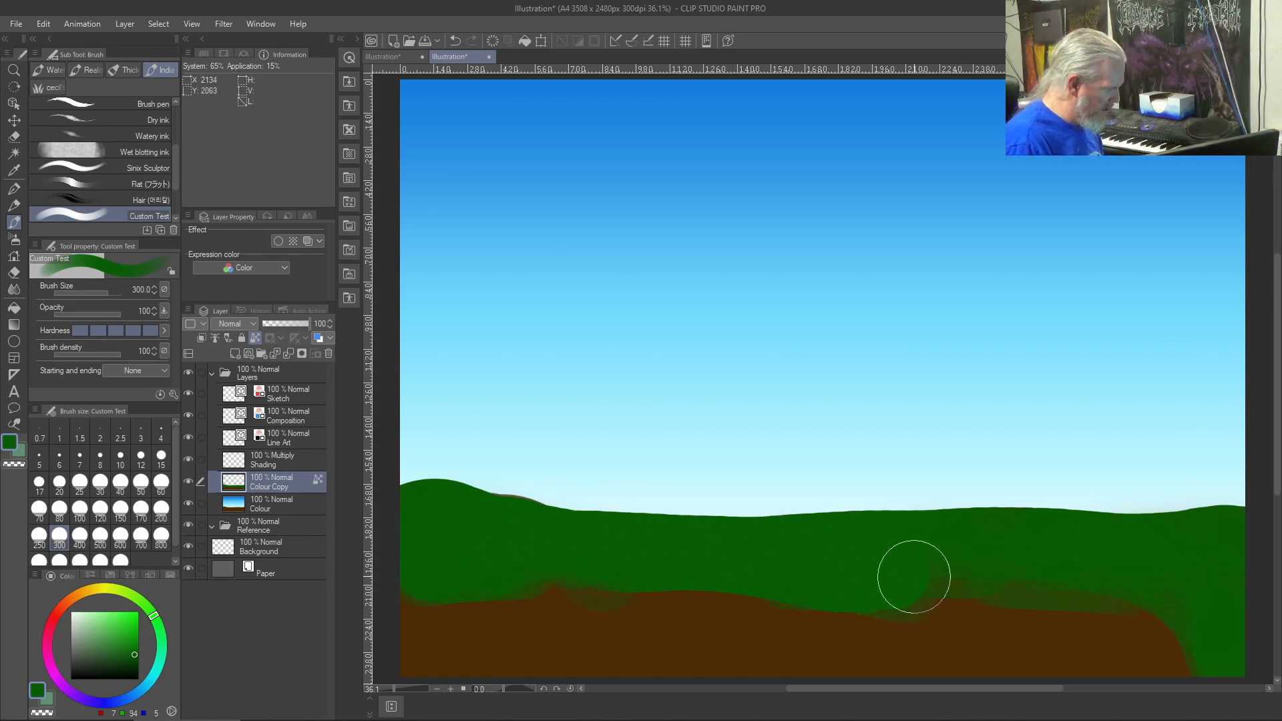
- Undo all the dark green strokes on the Colour Copy ground and clear the selection
key("ctrl+z")
key("ctrl+z")
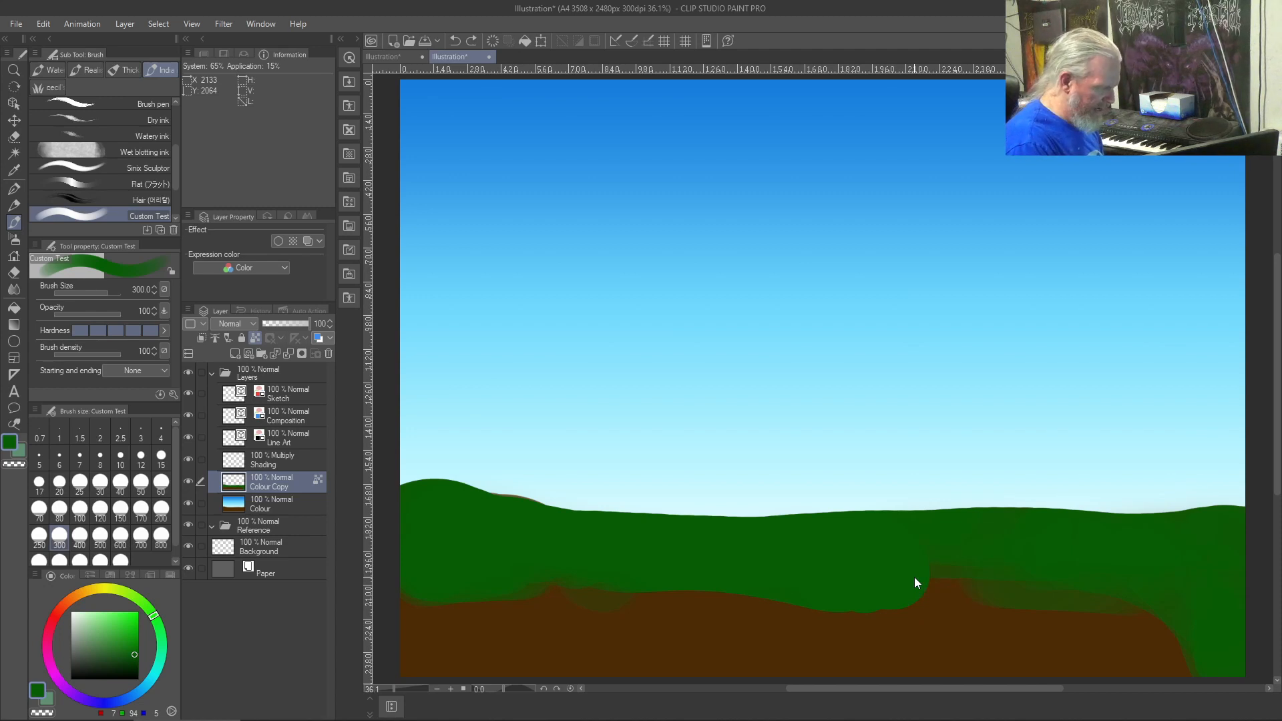
key("ctrl+z")
key("ctrl+z")
key("ctrl+z")
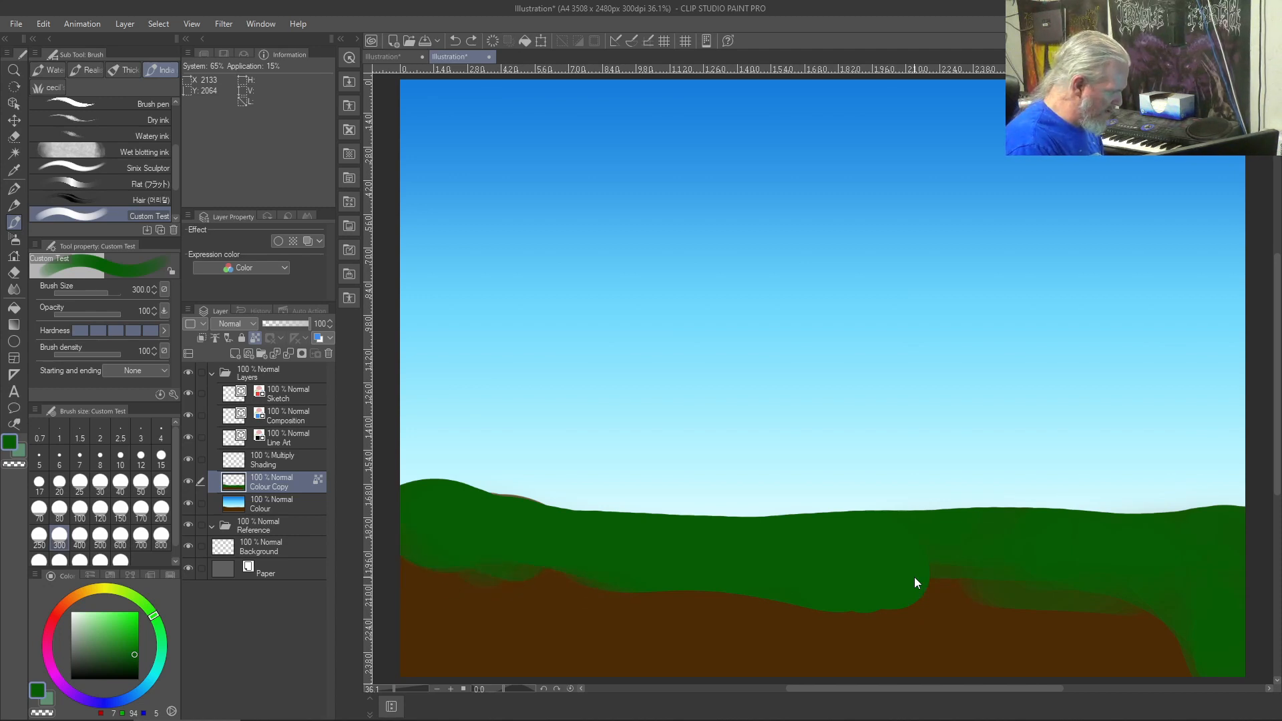
key("ctrl+z")
key("ctrl+z")
key("ctrl+z")
key("ctrl+z")
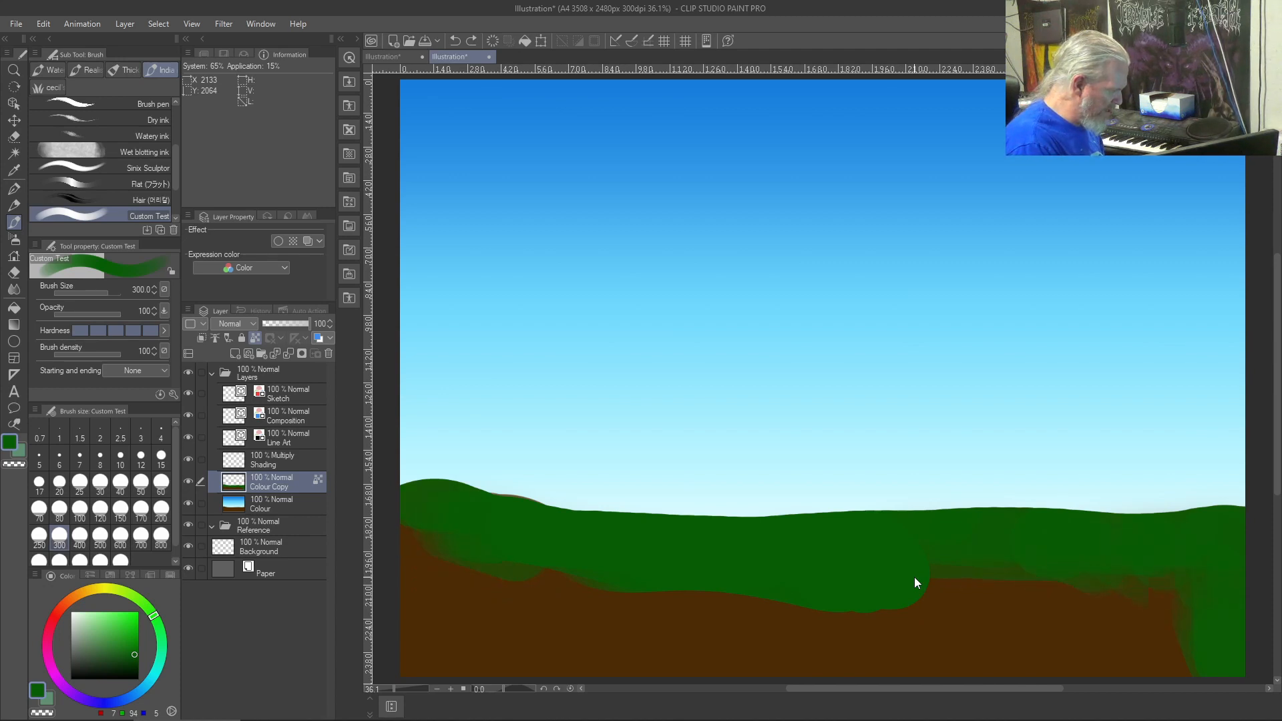
key("ctrl+z")
key("ctrl+z")
key("ctrl+z")
key("ctrl+z")
key("ctrl+z")
key("ctrl+z")
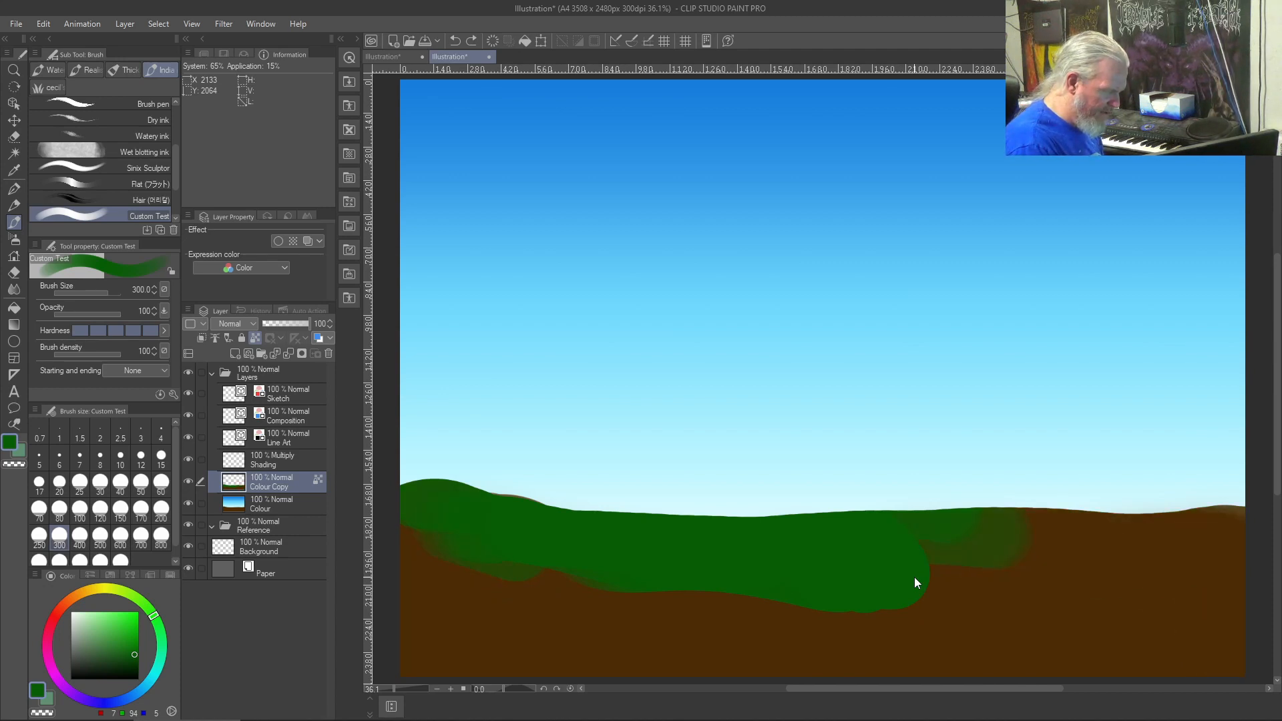
key("ctrl+z")
key("ctrl+z")
key("ctrl+z")
key("ctrl+z")
key("ctrl+z")
key("ctrl+z")
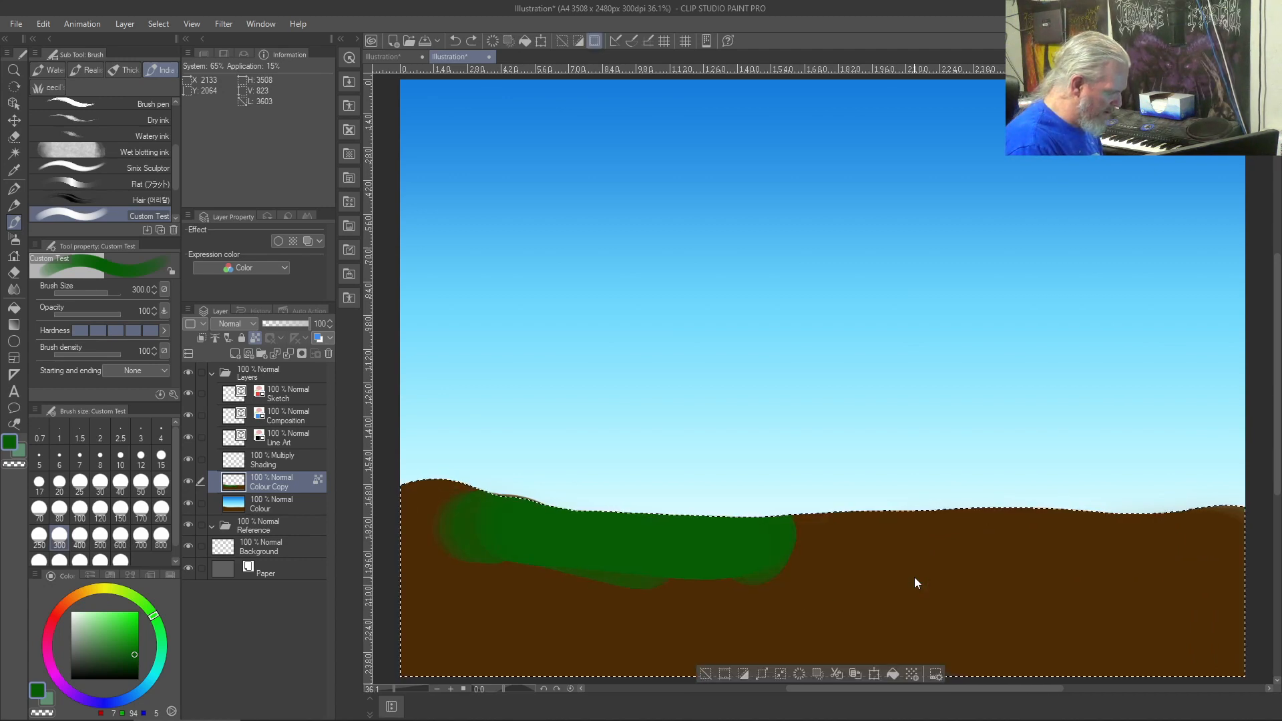
key("ctrl+d")
key("ctrl+z")
key("ctrl+z")
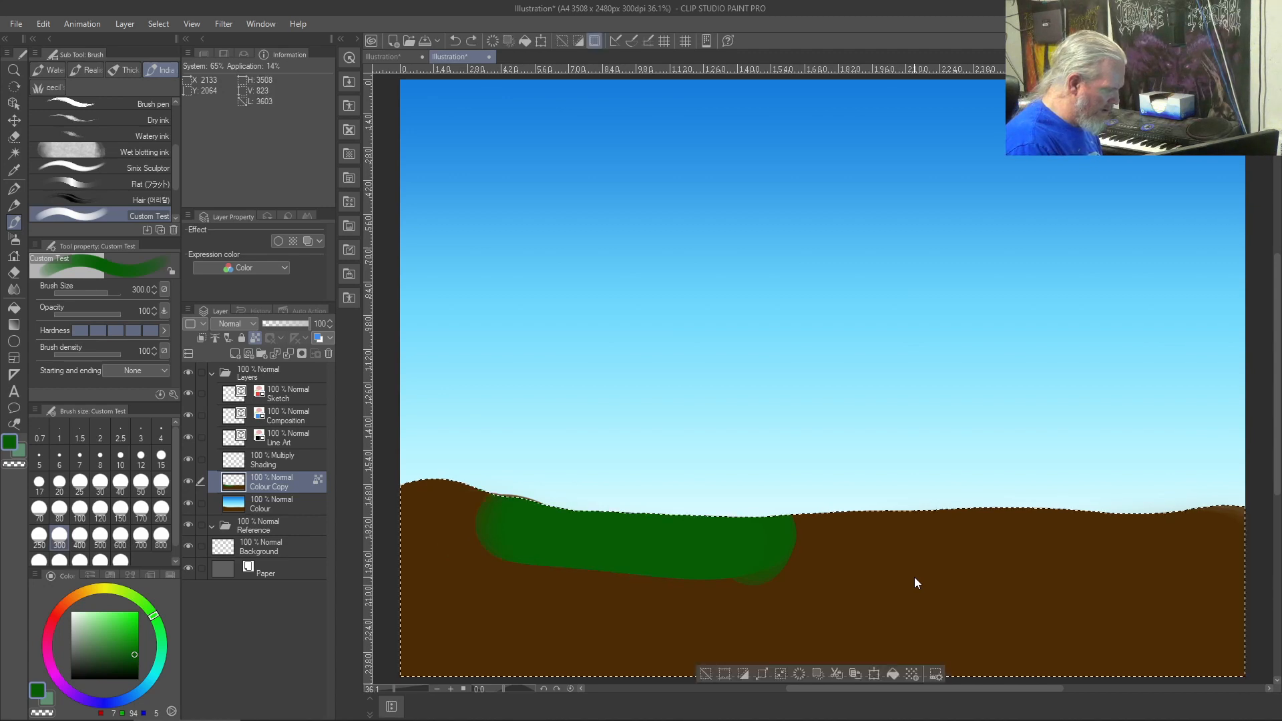
key("ctrl+d")
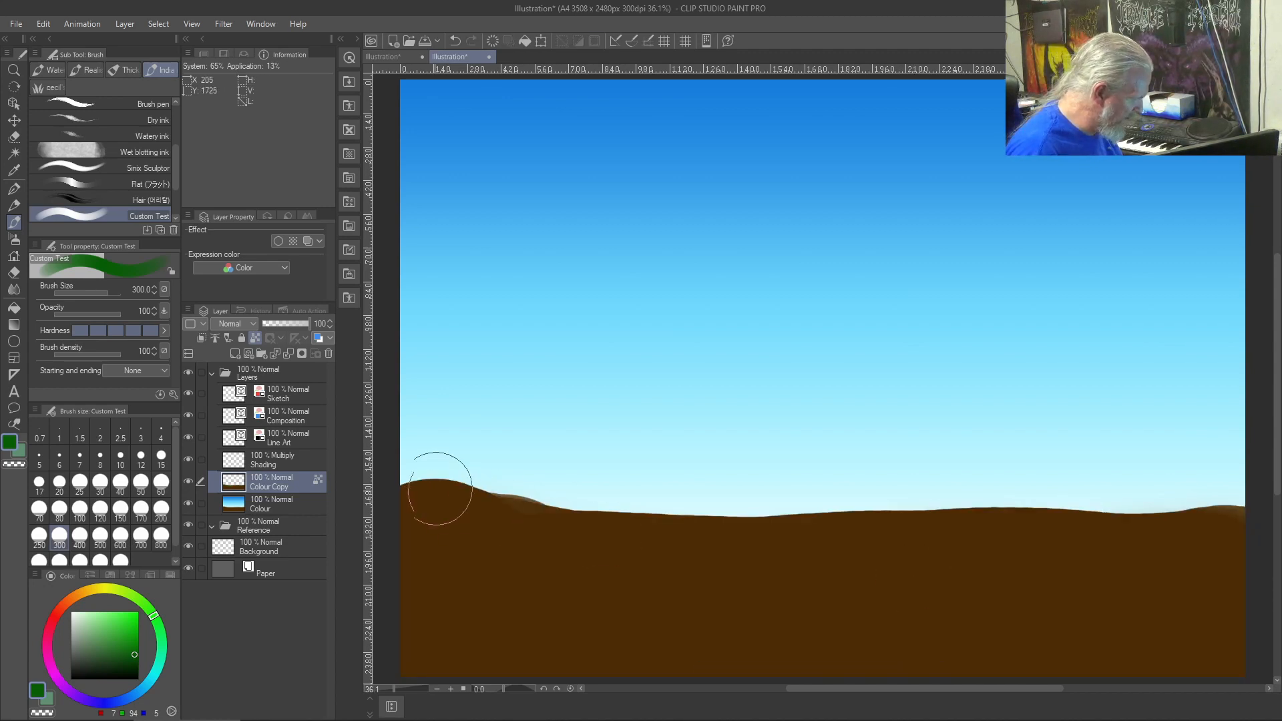
- Paint dark green along the ground's upper edge across the canvas, lowering the brush hardness to minimum after the first strokes
mouse_move(423, 501)
left_mouse_down()
mouse_move(461, 496)
mouse_move(412, 493)
mouse_move(586, 511)
mouse_move(442, 520)
mouse_move(661, 534)
left_mouse_up()
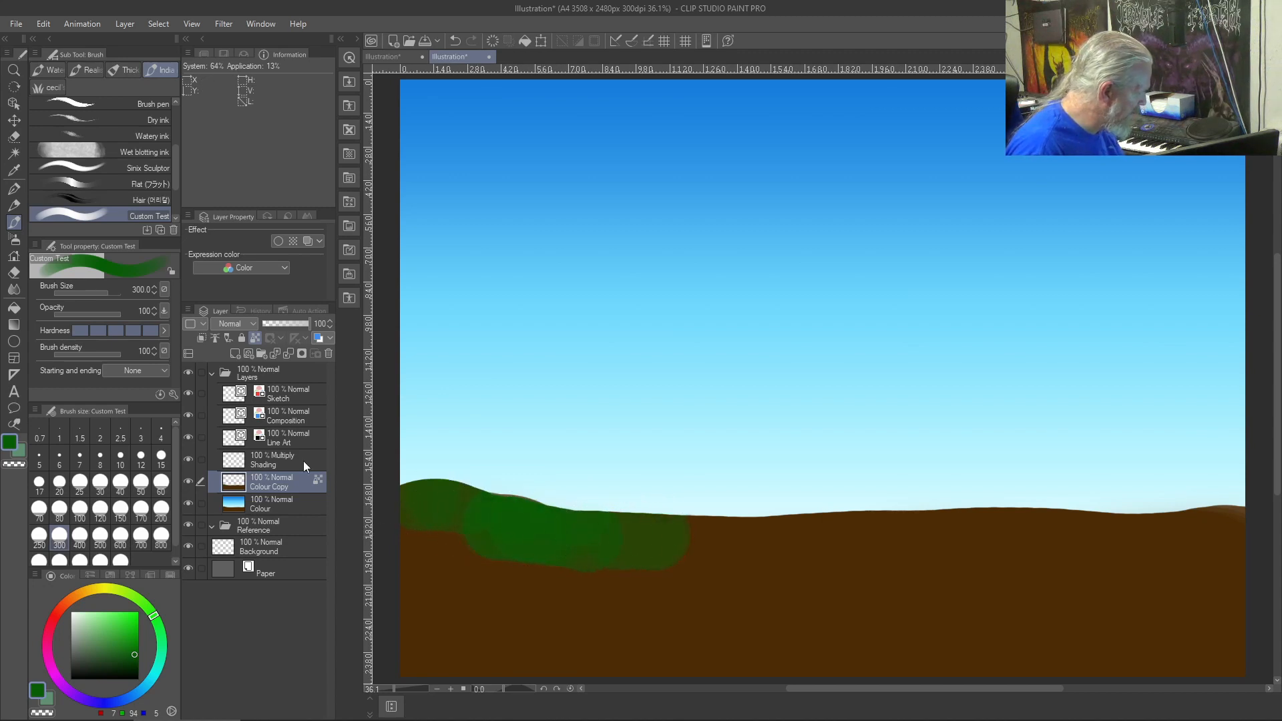
left_click(80, 330)
mouse_move(424, 497)
left_mouse_down()
mouse_move(523, 515)
mouse_move(413, 506)
mouse_move(712, 541)
mouse_move(681, 541)
mouse_move(771, 534)
mouse_move(652, 527)
mouse_move(734, 517)
left_mouse_up()
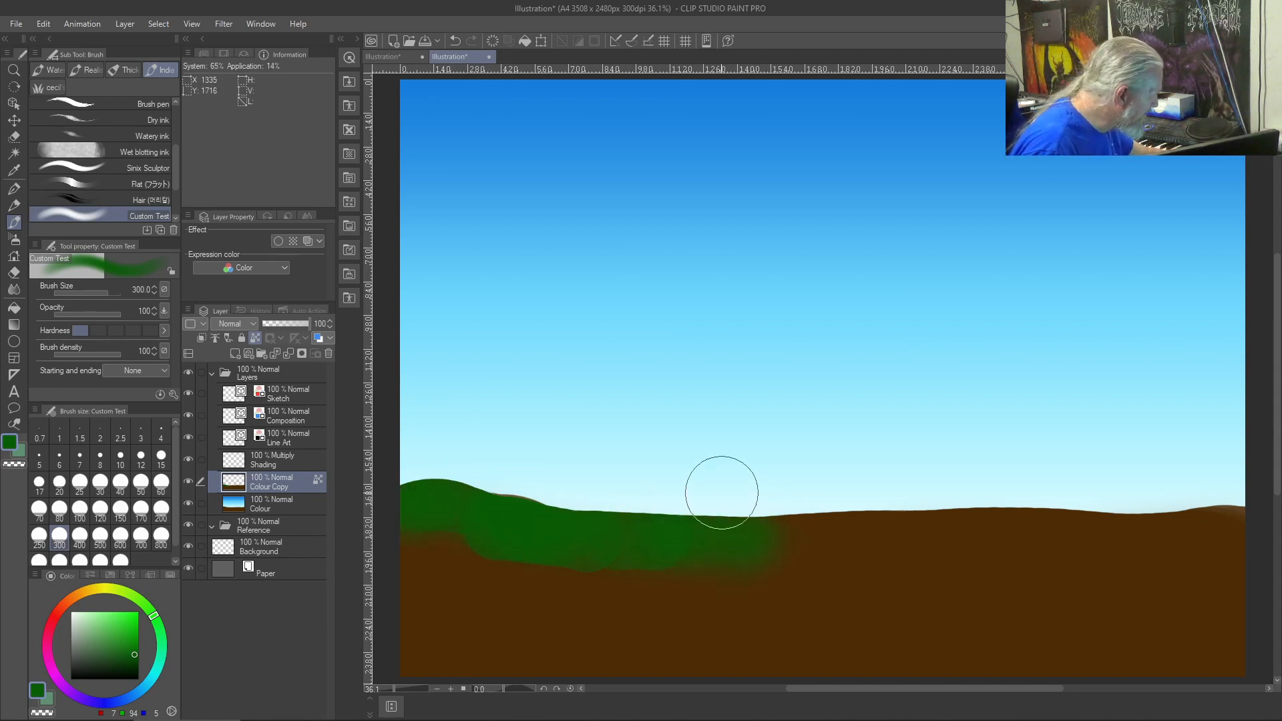
left_click(165, 312)
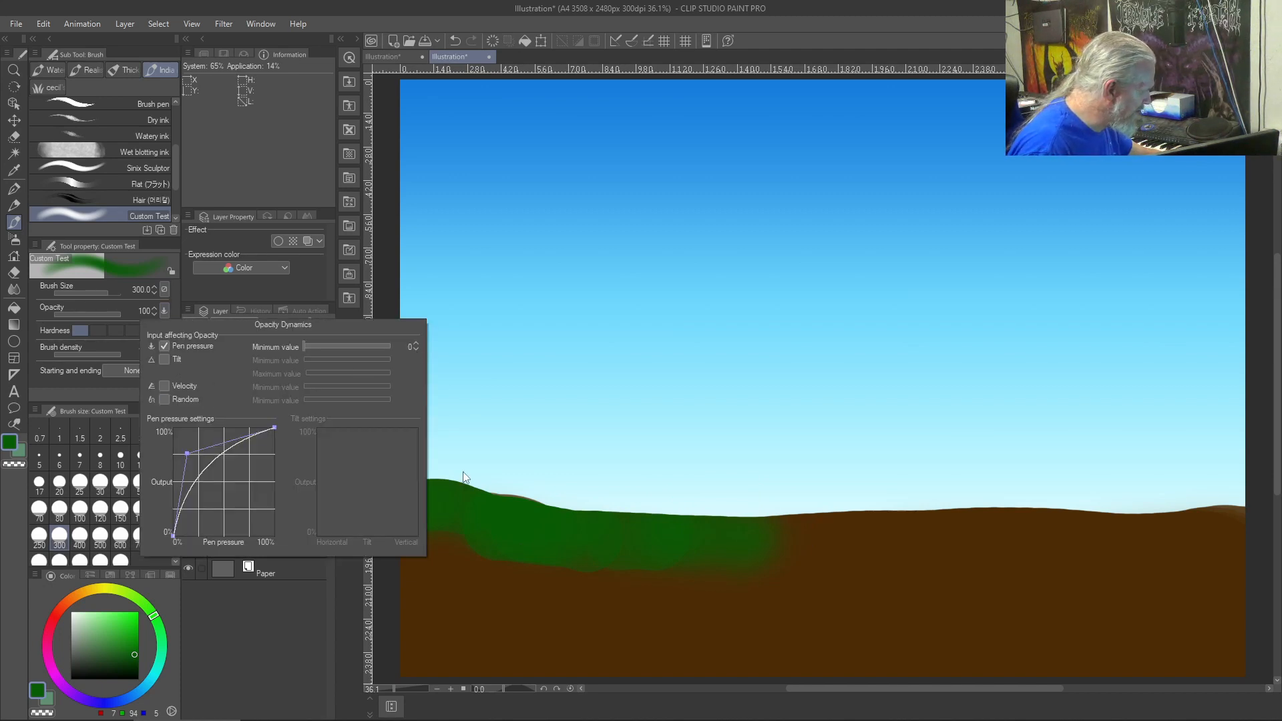
left_click(295, 653)
left_click_drag(701, 529, 902, 518)
mouse_move(1241, 518)
left_mouse_down()
mouse_move(928, 516)
mouse_move(980, 524)
mouse_move(1034, 510)
mouse_move(1066, 511)
mouse_move(905, 523)
left_mouse_up()
mouse_move(1085, 508)
left_mouse_down()
mouse_move(1125, 509)
mouse_move(1095, 528)
left_mouse_up()
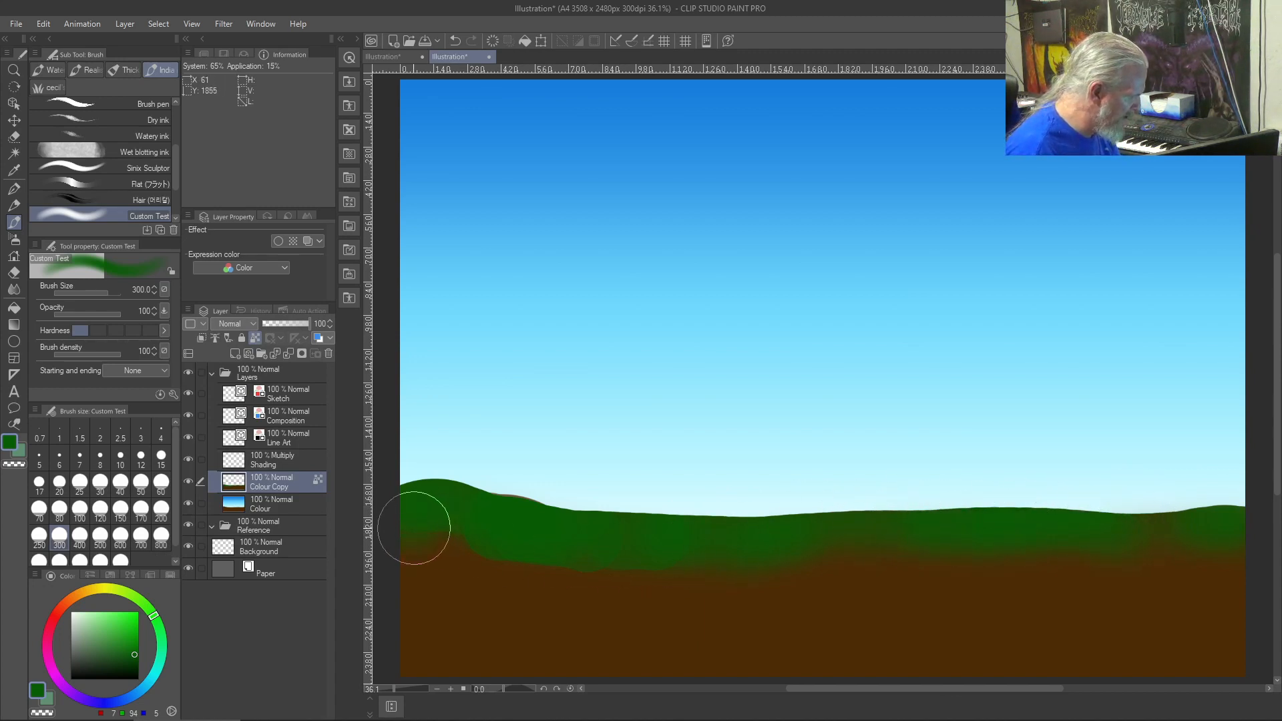
- Cover the remaining brown ground with soft dark green strokes down to the canvas's lower edge
mouse_move(513, 544)
left_mouse_down()
mouse_move(605, 552)
mouse_move(476, 561)
mouse_move(628, 556)
mouse_move(745, 573)
mouse_move(683, 572)
mouse_move(864, 561)
mouse_move(952, 582)
mouse_move(917, 585)
mouse_move(979, 587)
mouse_move(838, 566)
left_mouse_up()
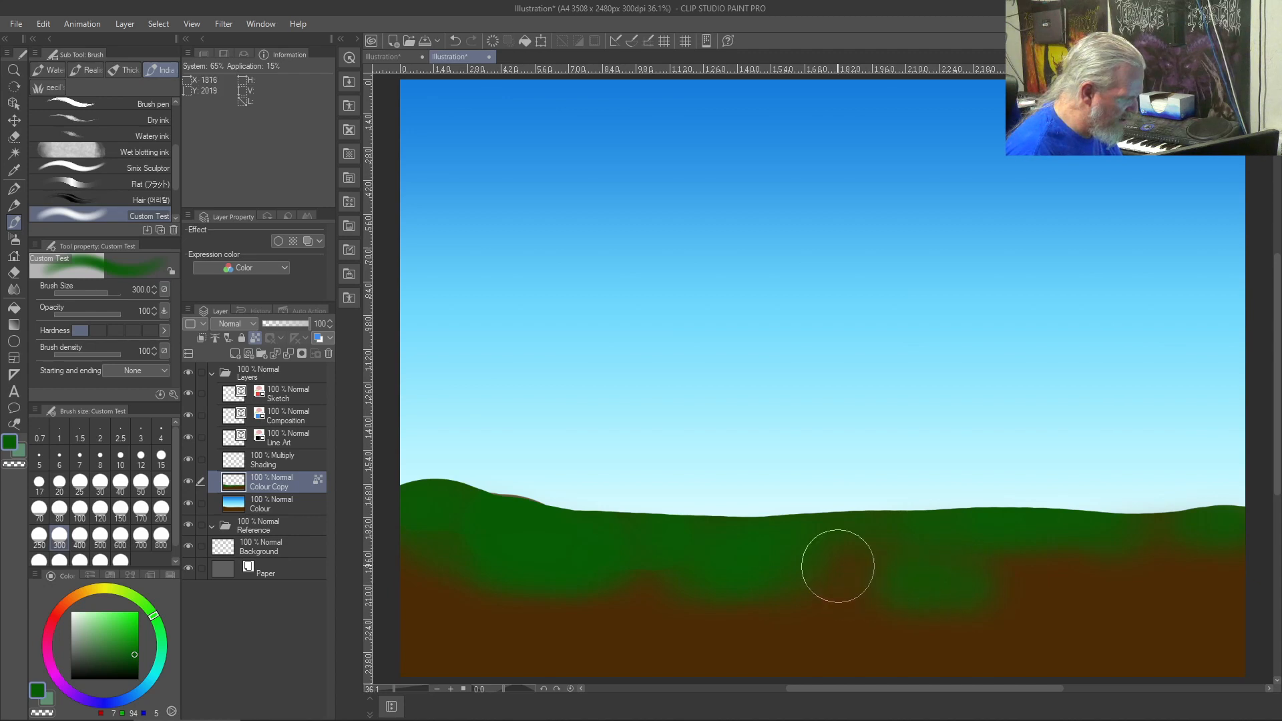
left_click_drag(991, 575, 1101, 575)
mouse_move(1216, 577)
left_mouse_down()
mouse_move(1124, 582)
mouse_move(1180, 580)
mouse_move(1191, 599)
mouse_move(1180, 652)
mouse_move(1231, 655)
mouse_move(1103, 654)
mouse_move(1158, 640)
mouse_move(986, 653)
mouse_move(879, 652)
mouse_move(1037, 639)
mouse_move(790, 641)
mouse_move(859, 648)
mouse_move(832, 618)
mouse_move(843, 573)
mouse_move(793, 637)
mouse_move(689, 622)
mouse_move(647, 640)
mouse_move(691, 636)
mouse_move(565, 627)
mouse_move(607, 630)
mouse_move(527, 646)
mouse_move(456, 624)
mouse_move(443, 651)
mouse_move(420, 642)
mouse_move(490, 638)
mouse_move(480, 611)
mouse_move(408, 574)
mouse_move(420, 608)
mouse_move(472, 614)
mouse_move(430, 608)
mouse_move(419, 640)
left_mouse_up()
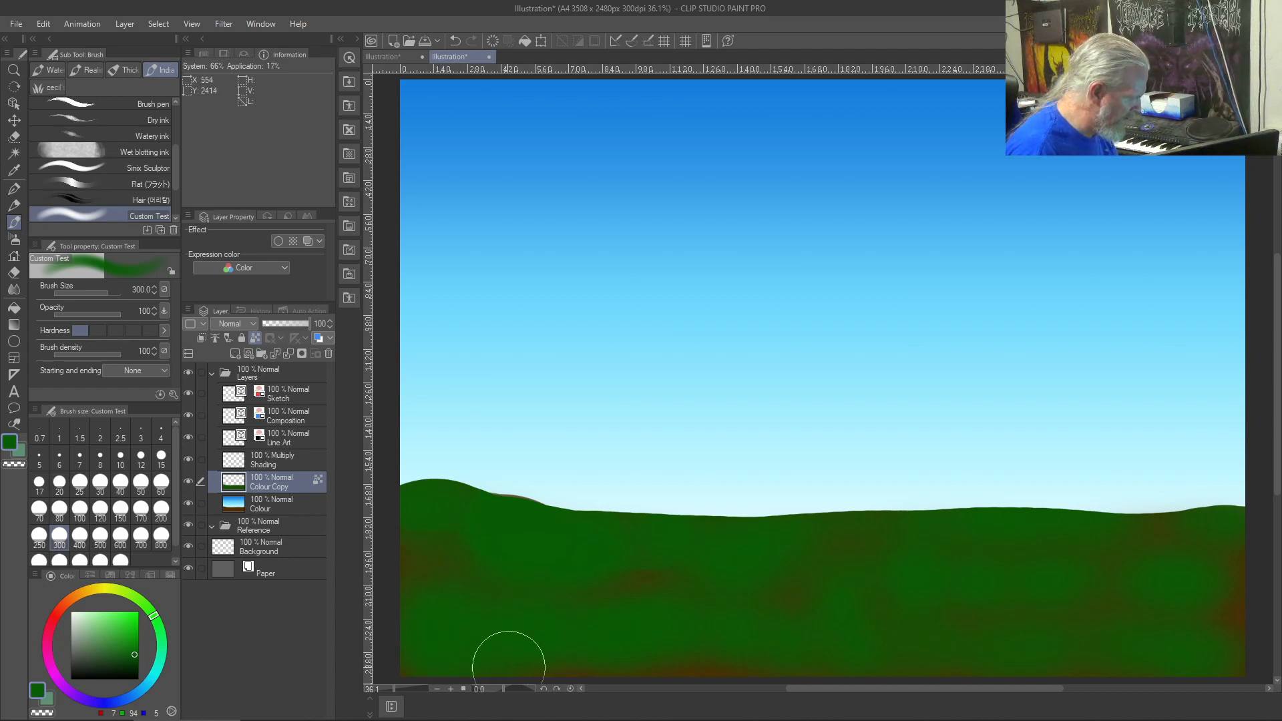
mouse_move(706, 655)
left_mouse_down()
mouse_move(673, 615)
mouse_move(595, 598)
mouse_move(756, 613)
left_mouse_up()
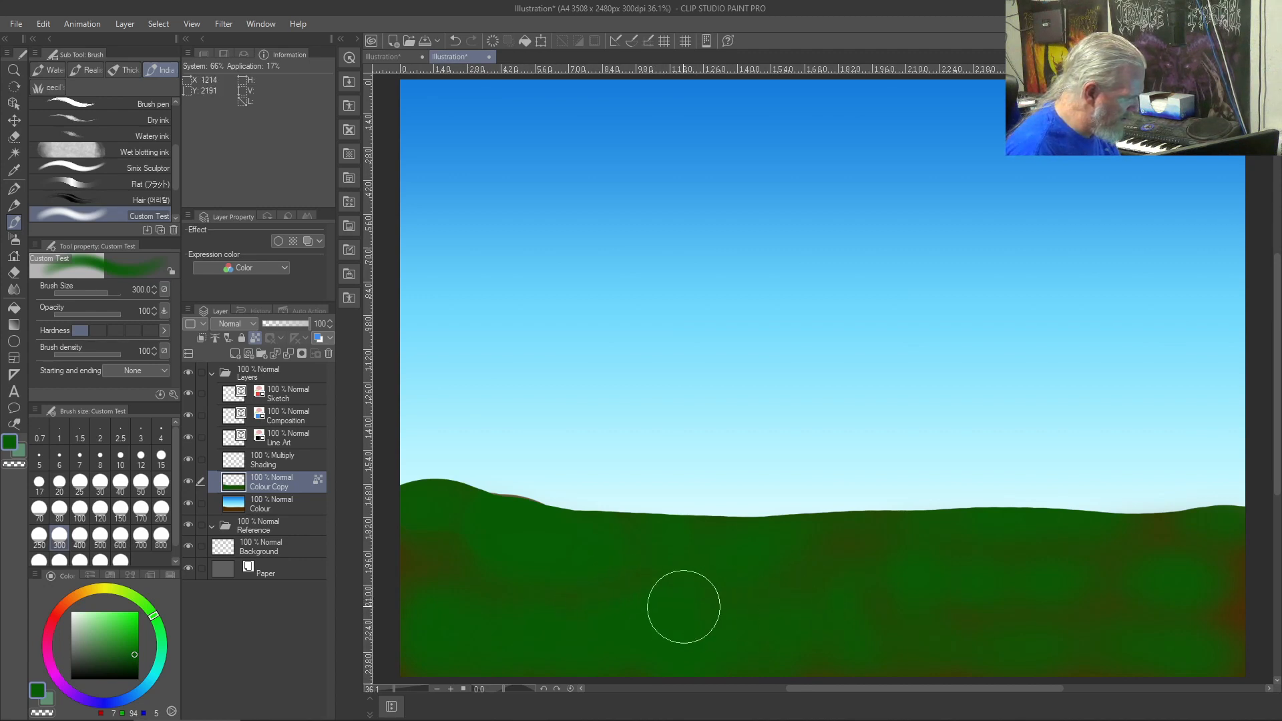
scroll(934, 681, "right", 3)
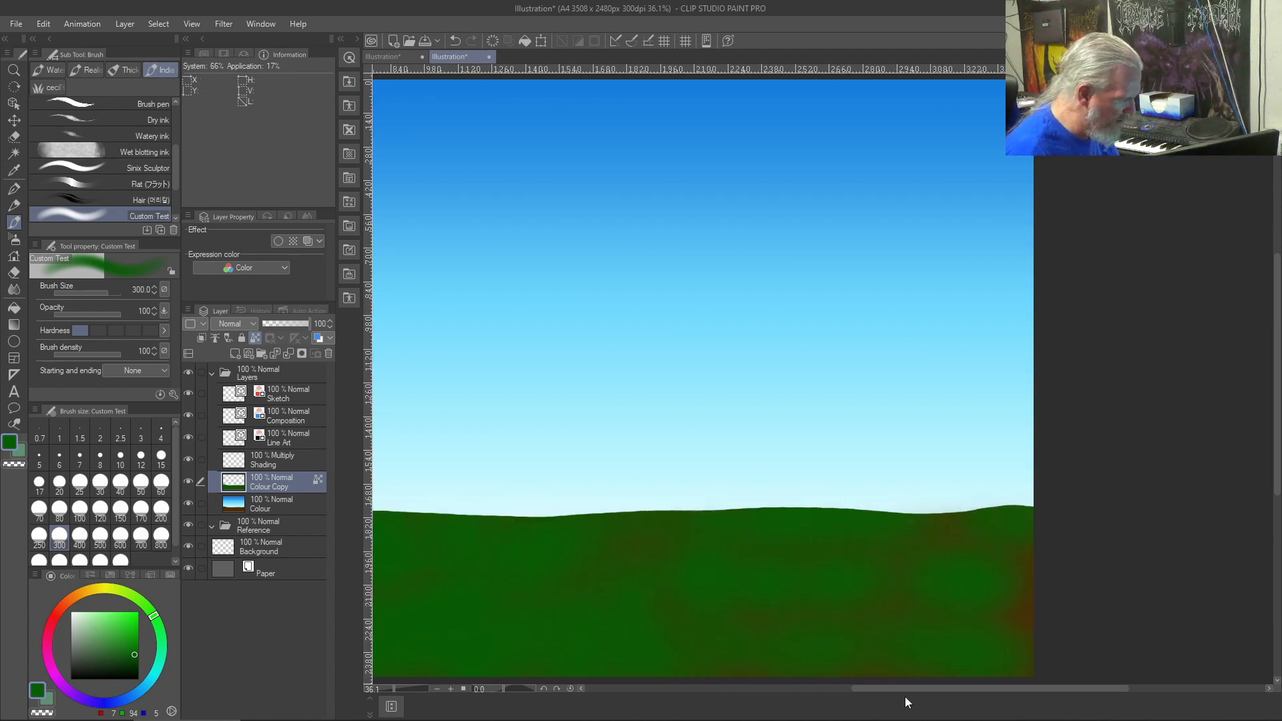
scroll(911, 702, "left", 3)
scroll(906, 657, "left", 1)
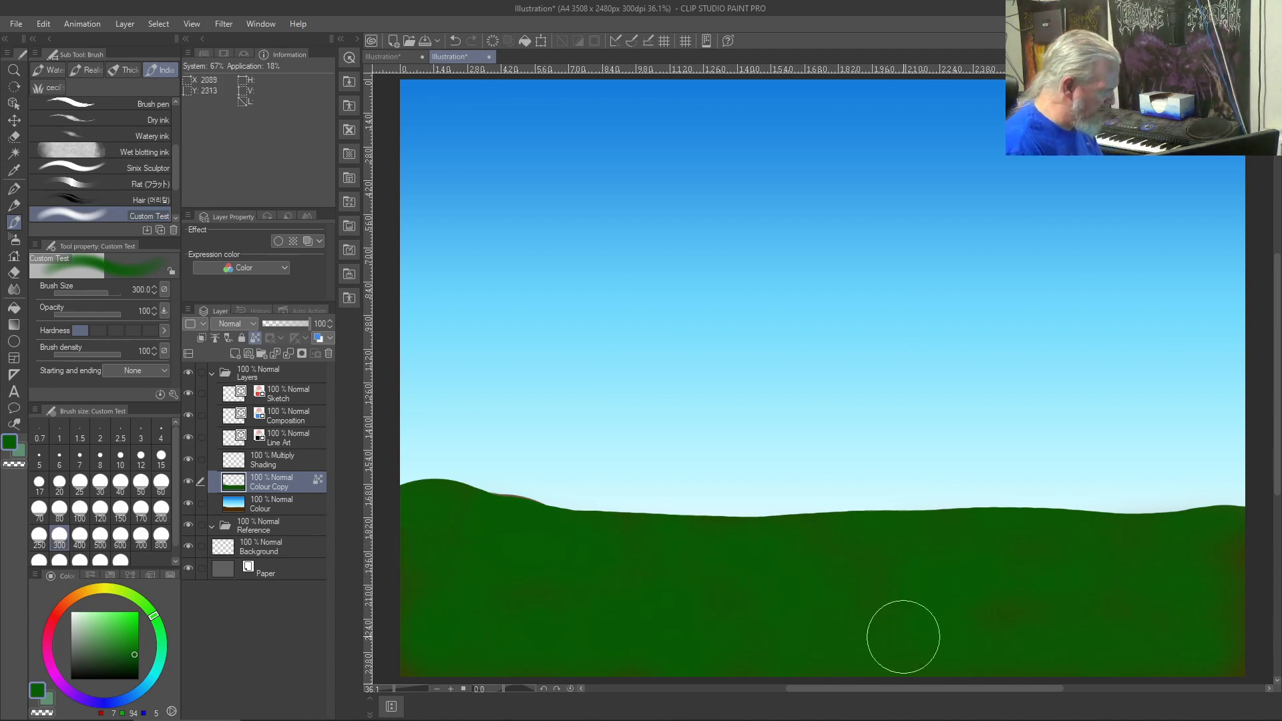
- Paint soft patches of a lighter green (RGB 17, 129, 15) over the dark green ground
left_click(133, 643)
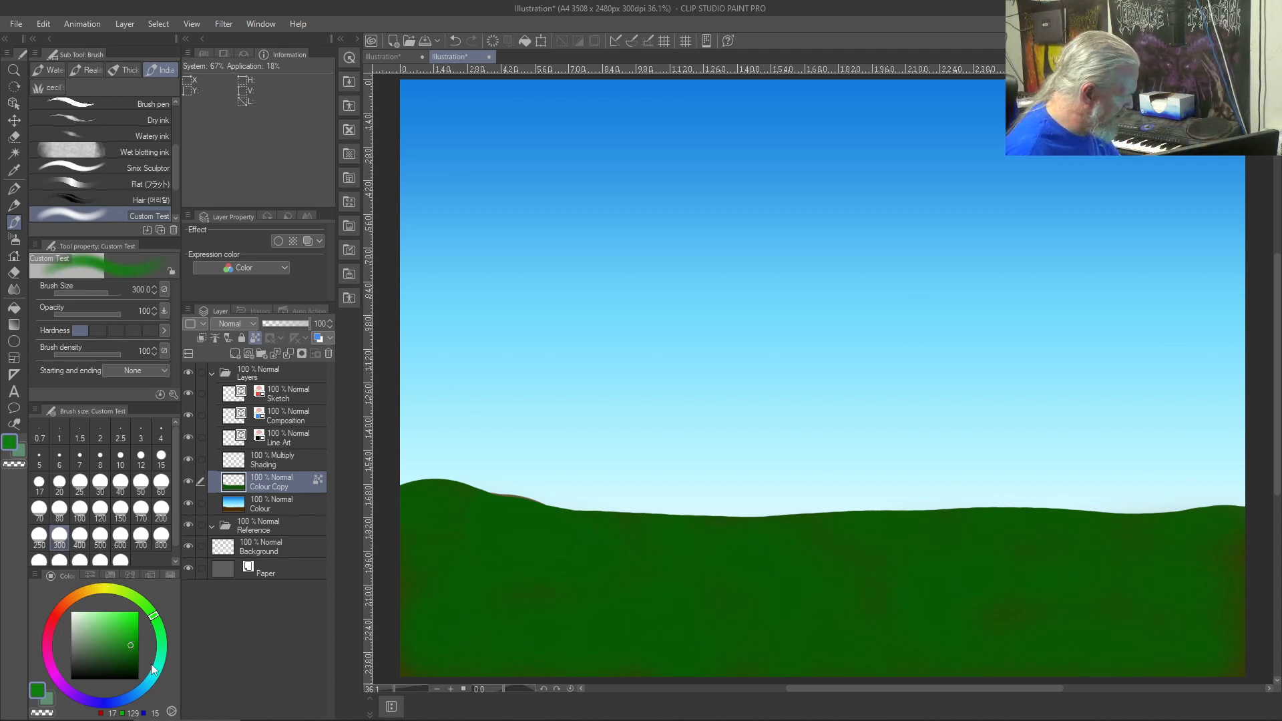
mouse_move(483, 510)
left_mouse_down()
mouse_move(415, 509)
mouse_move(548, 523)
left_mouse_up()
left_click(634, 551)
mouse_move(985, 521)
left_mouse_down()
mouse_move(1100, 514)
mouse_move(915, 515)
left_mouse_up()
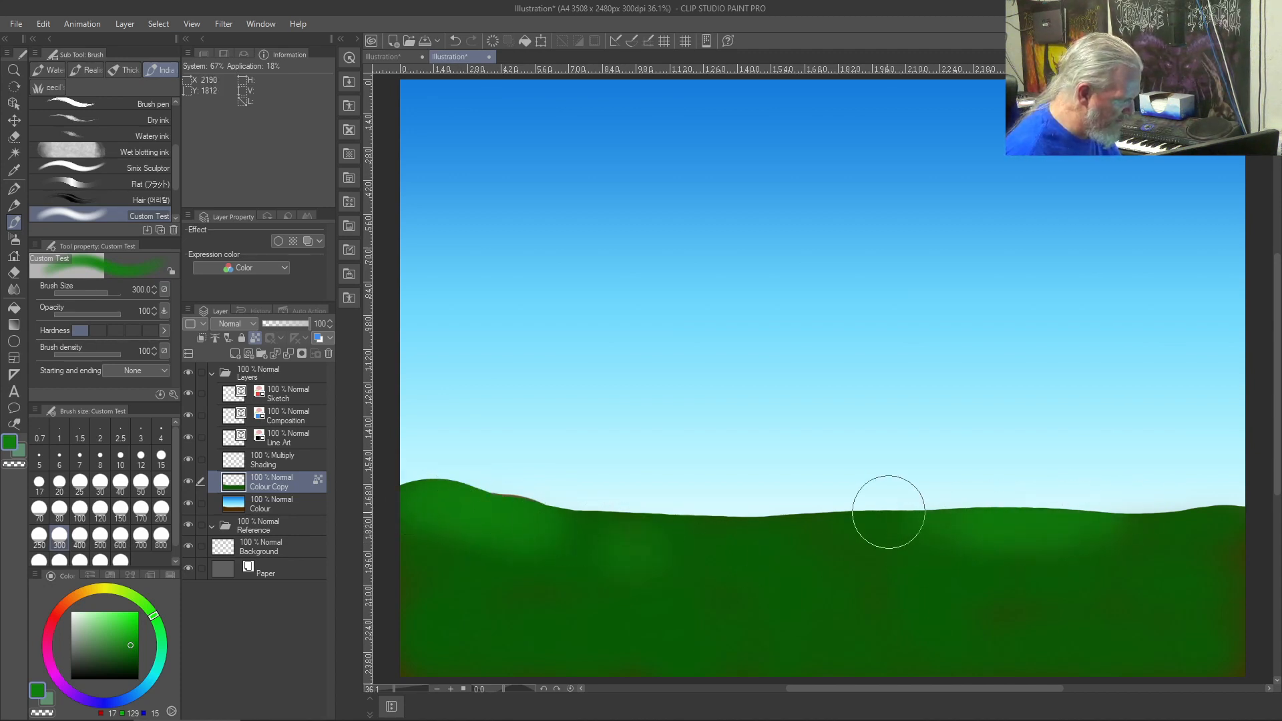
left_click_drag(1225, 522, 1188, 535)
left_click_drag(1203, 596, 1091, 600)
left_click_drag(878, 586, 918, 576)
left_click_drag(805, 559, 868, 532)
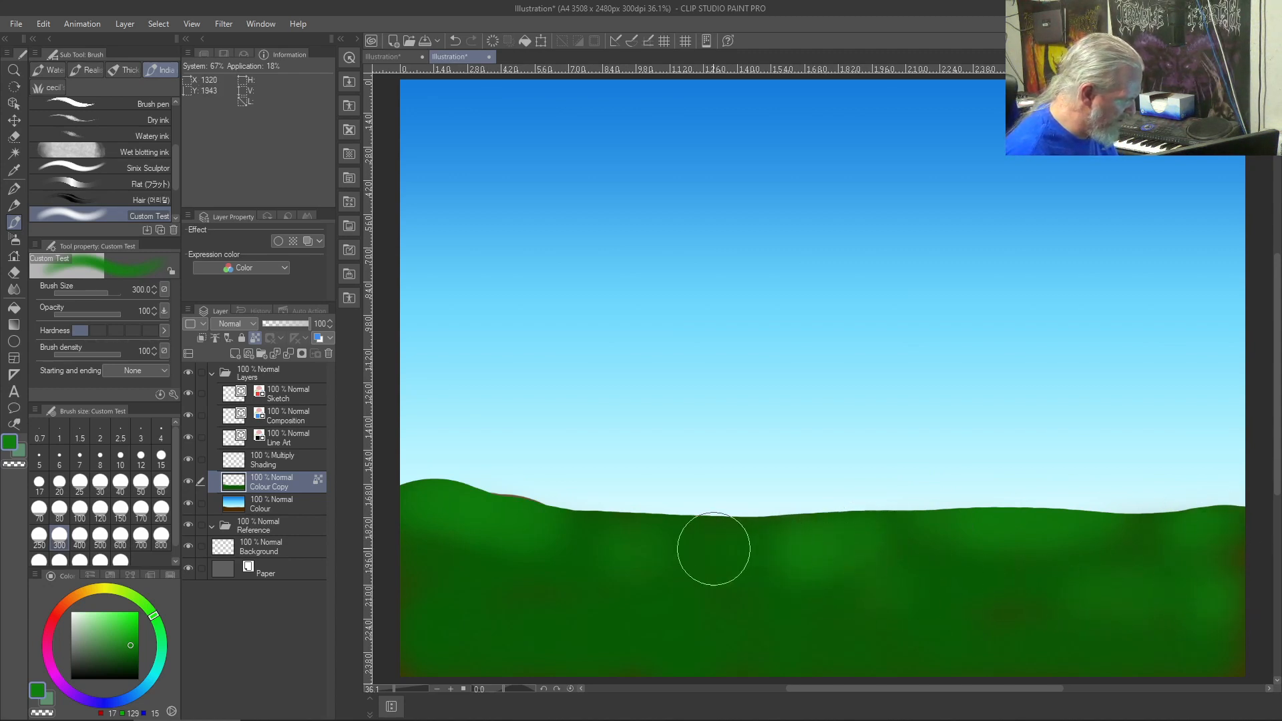
mouse_move(712, 544)
left_mouse_down()
mouse_move(539, 608)
mouse_move(447, 581)
mouse_move(548, 591)
mouse_move(472, 557)
mouse_move(518, 580)
mouse_move(740, 602)
mouse_move(680, 614)
mouse_move(804, 600)
mouse_move(653, 619)
mouse_move(944, 605)
mouse_move(825, 593)
mouse_move(1036, 599)
mouse_move(982, 596)
mouse_move(996, 599)
mouse_move(939, 574)
mouse_move(1005, 592)
mouse_move(1060, 633)
mouse_move(849, 631)
mouse_move(1025, 662)
mouse_move(827, 628)
mouse_move(975, 646)
left_mouse_up()
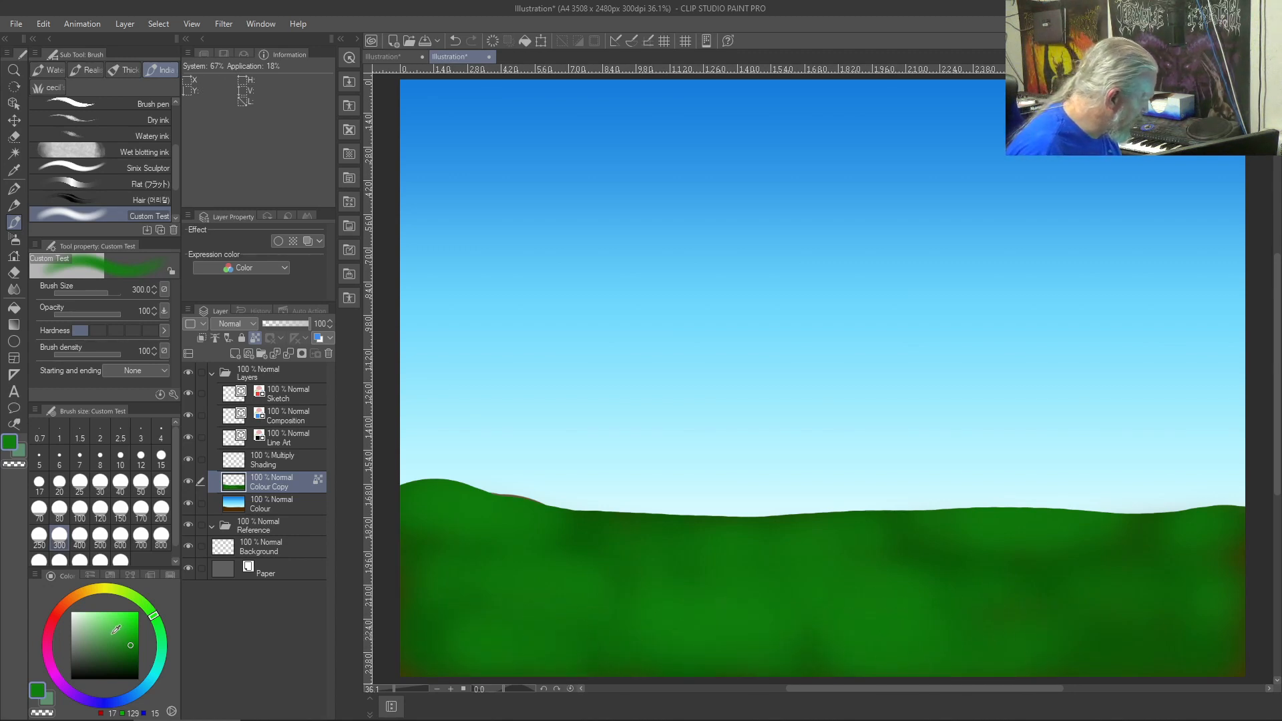
- Paint soft patches of lighter green (RGB 31, 154, 28) across the ground at brush size 170
left_click(125, 636)
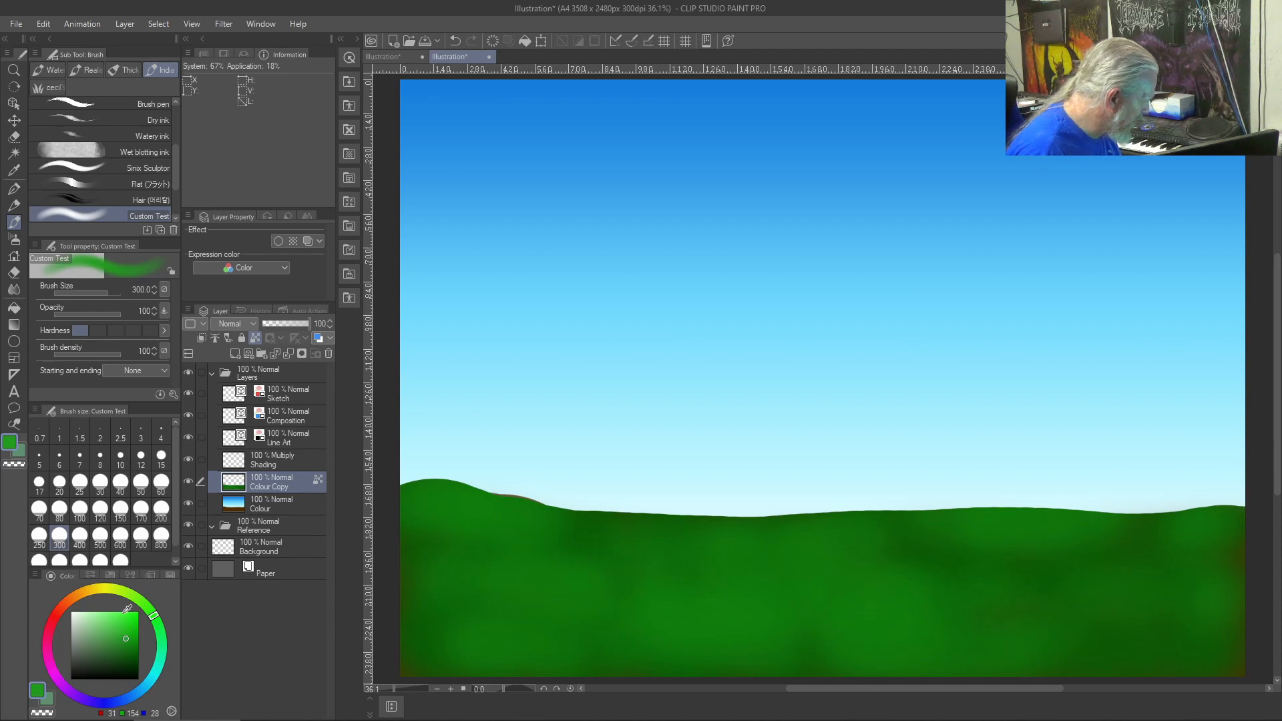
left_click(141, 508)
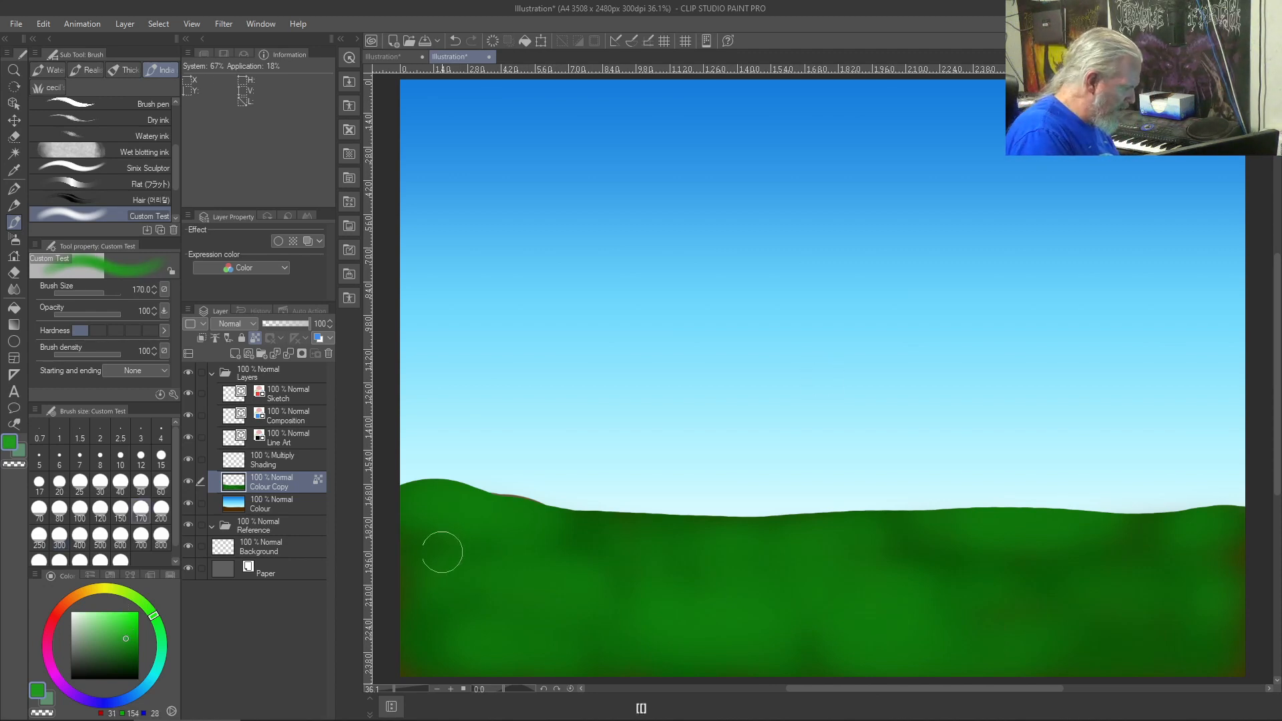
left_click_drag(481, 506, 425, 505)
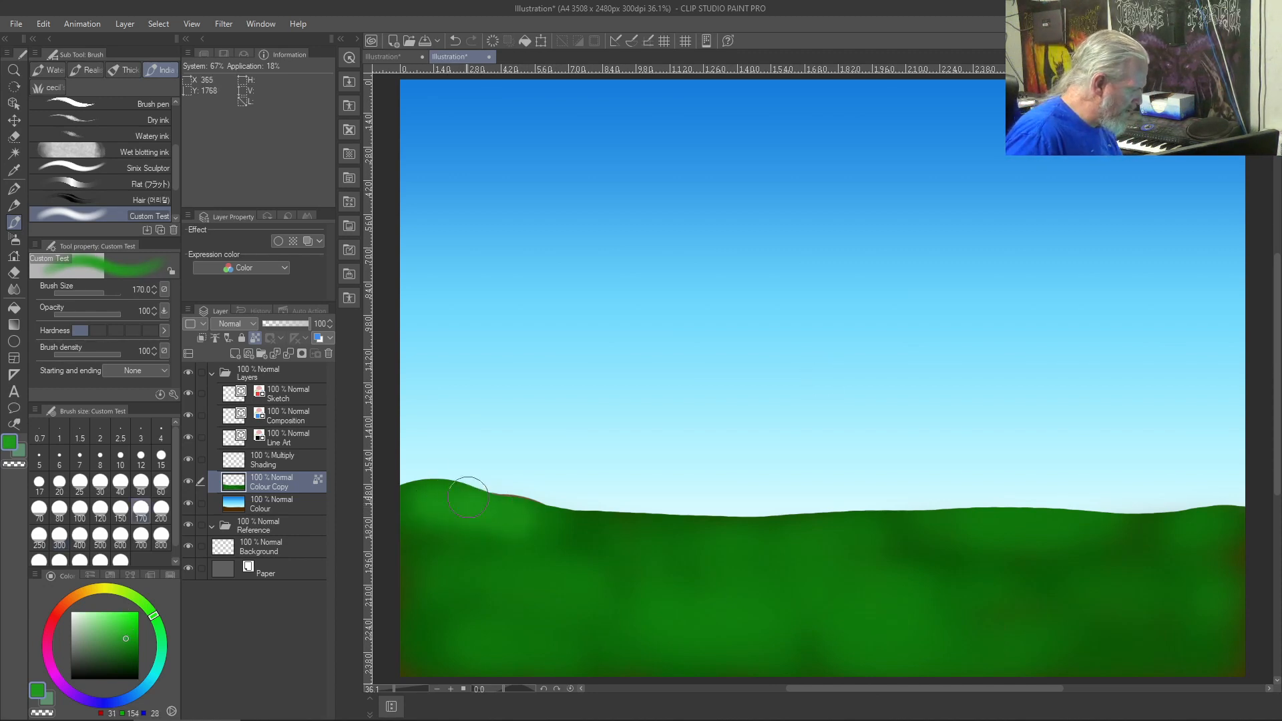
mouse_move(559, 574)
left_mouse_down()
mouse_move(531, 584)
mouse_move(610, 583)
mouse_move(729, 623)
mouse_move(583, 621)
mouse_move(536, 651)
left_mouse_up()
mouse_move(685, 575)
left_mouse_down()
mouse_move(829, 541)
mouse_move(798, 551)
mouse_move(804, 601)
left_mouse_up()
left_click_drag(901, 633, 846, 624)
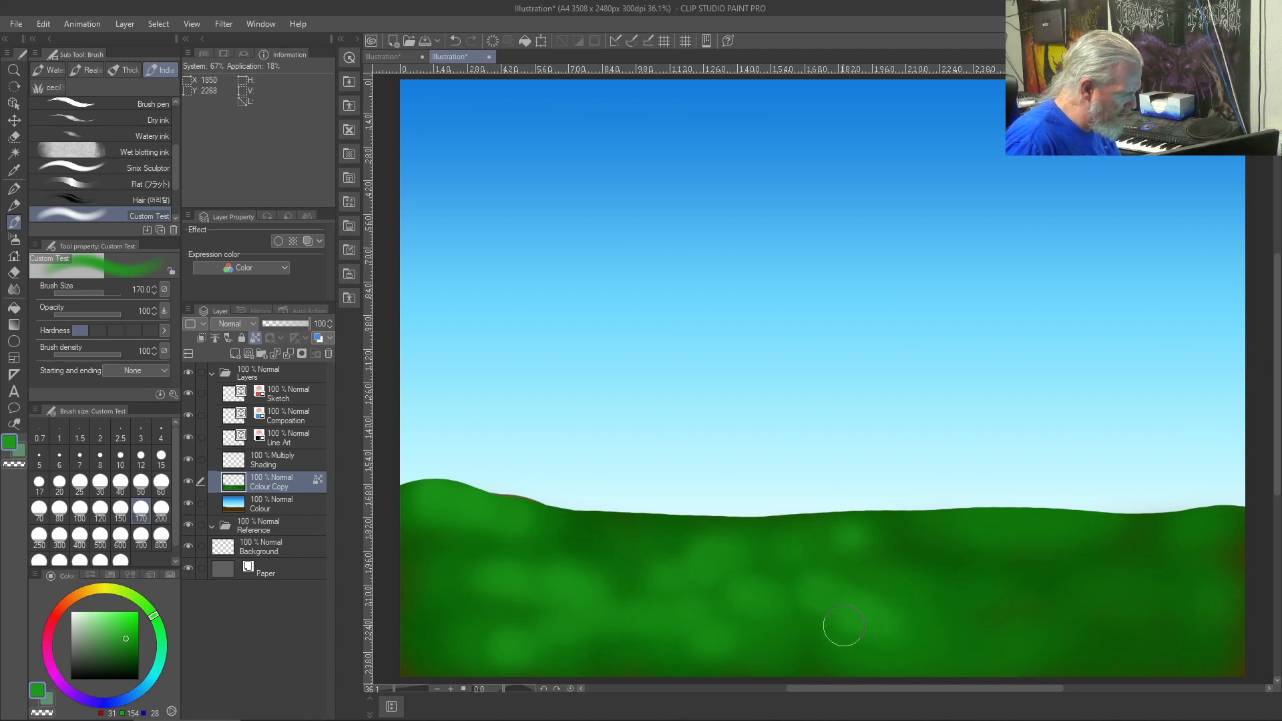
mouse_move(995, 540)
left_mouse_down()
mouse_move(1016, 518)
mouse_move(934, 525)
left_mouse_up()
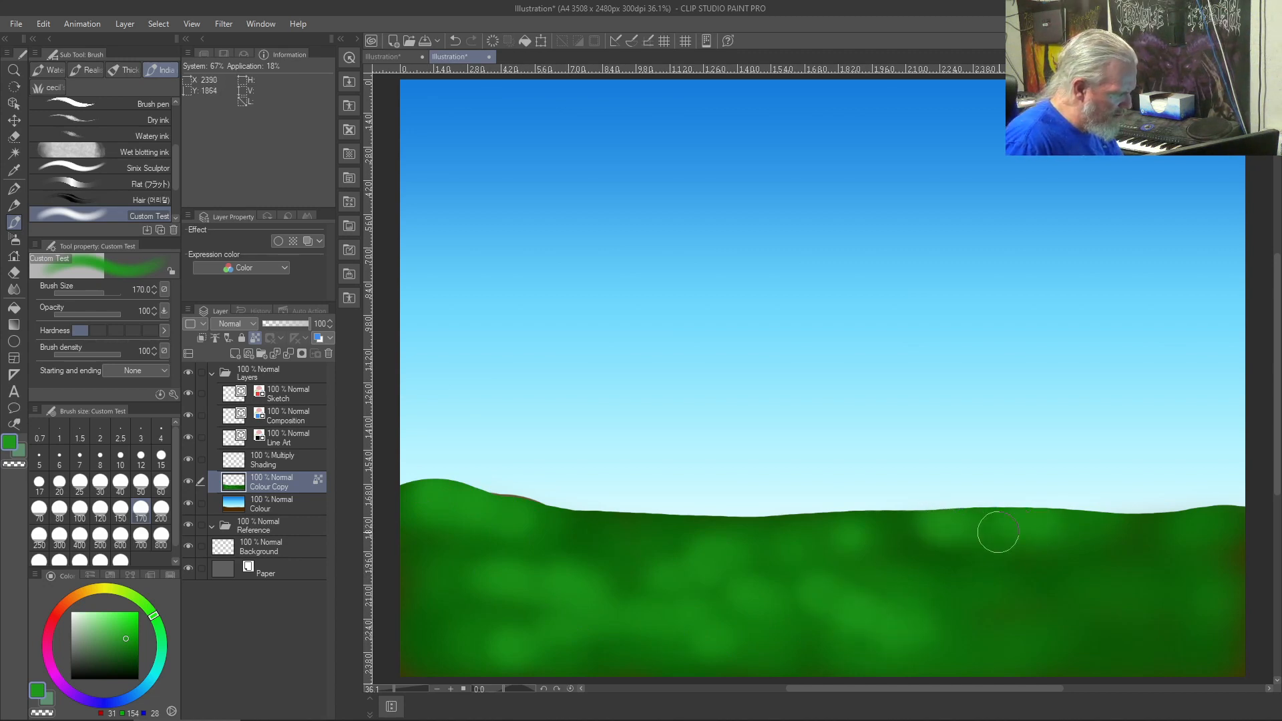
mouse_move(1192, 529)
left_mouse_down()
mouse_move(1229, 554)
mouse_move(1238, 578)
mouse_move(1238, 527)
mouse_move(1137, 530)
mouse_move(1195, 583)
mouse_move(1138, 610)
mouse_move(1104, 596)
mouse_move(1143, 601)
mouse_move(1087, 598)
mouse_move(1222, 645)
mouse_move(1181, 633)
mouse_move(1160, 644)
mouse_move(1179, 653)
mouse_move(1008, 645)
mouse_move(969, 599)
mouse_move(1008, 602)
left_mouse_up()
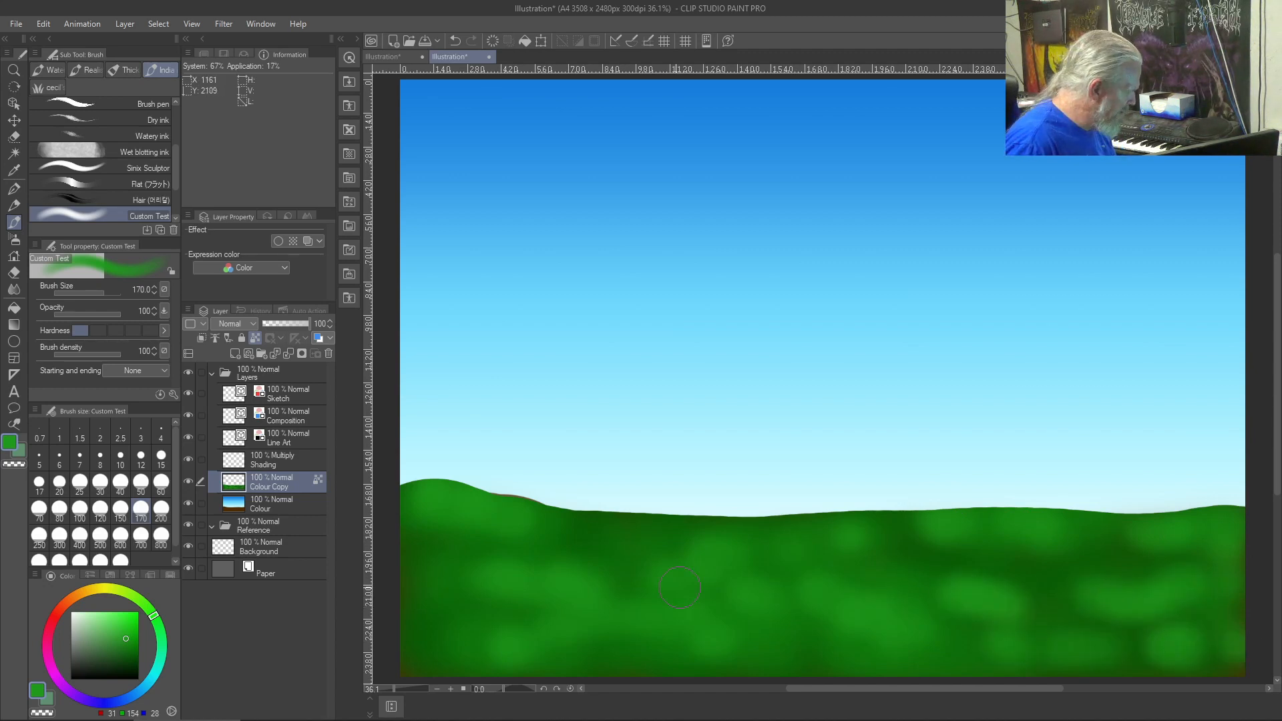
- Highlight the slope of the left hill with brighter green (RGB 62, 174, 41), reducing the brush size from 170 to 50 for the finer strokes
left_click_drag(128, 628, 122, 615)
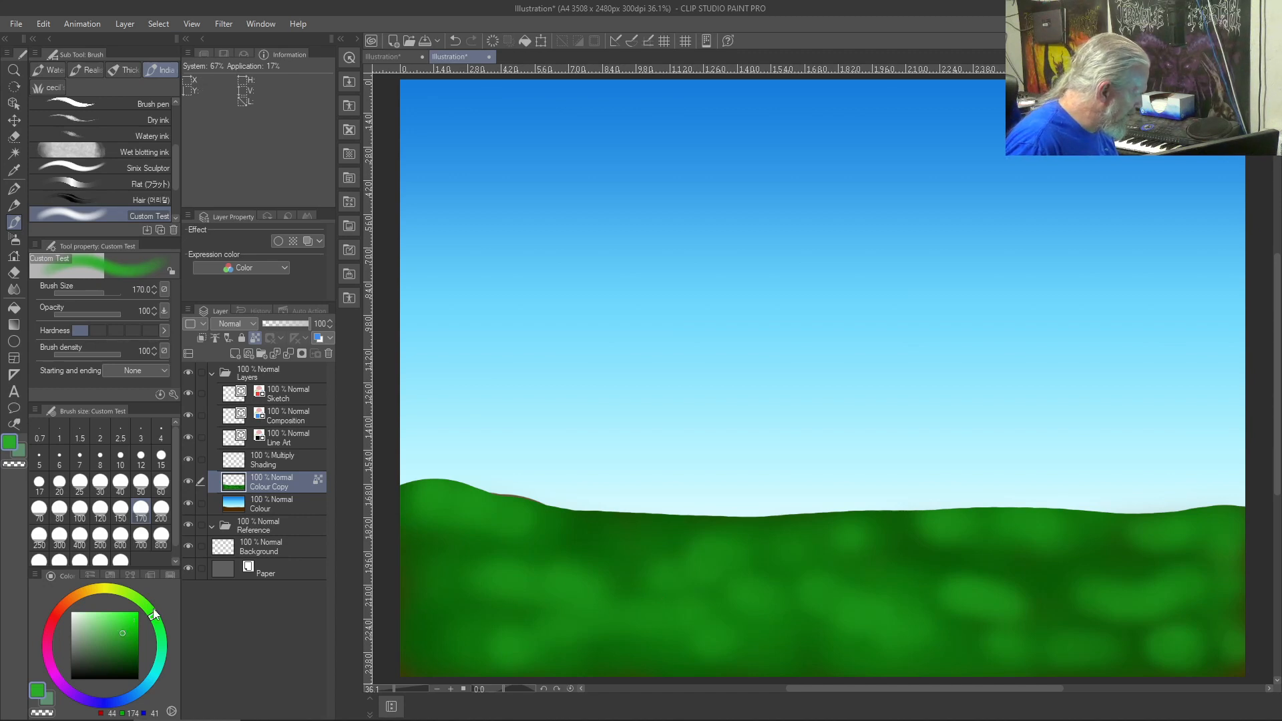
mouse_move(440, 516)
left_mouse_down()
mouse_move(563, 545)
mouse_move(527, 545)
mouse_move(634, 547)
left_mouse_up()
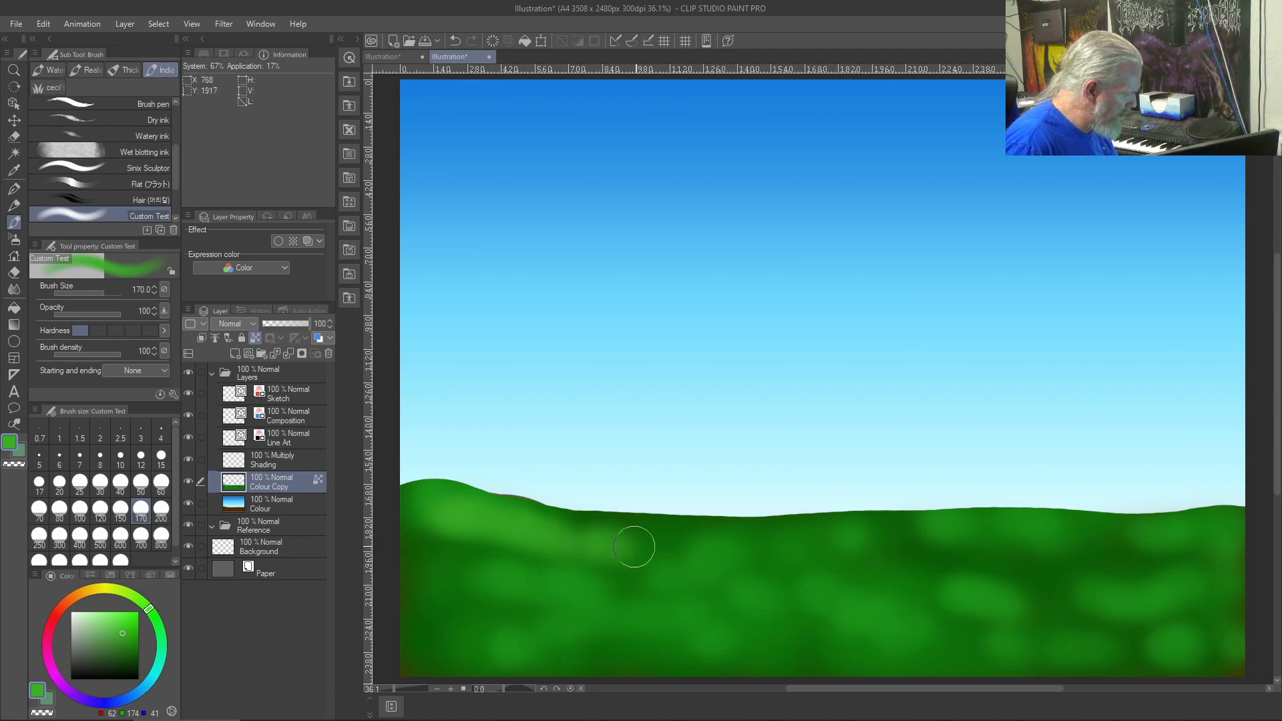
key("bracketleft")
key("bracketleft")
key("bracketleft")
key("bracketleft")
key("bracketleft")
key("bracketleft")
key("bracketleft")
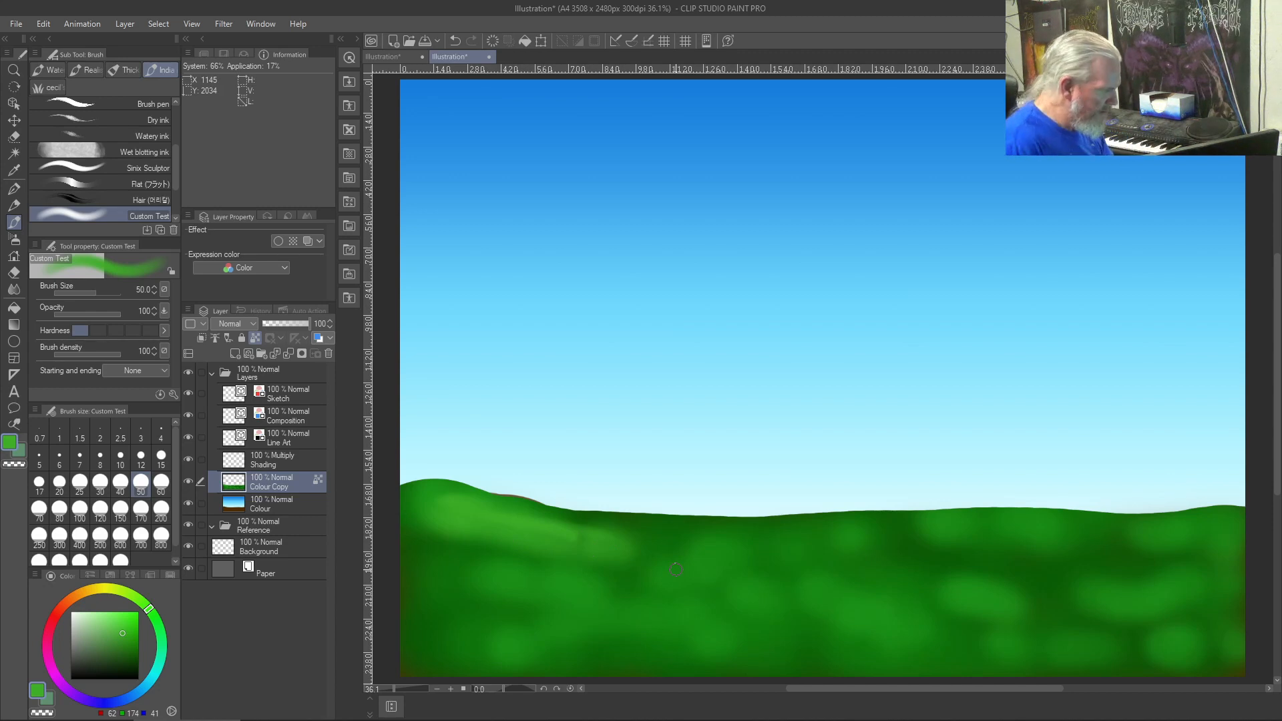
- Paint broad bright green bands across the lower ground at brush size 150
key("bracketright")
key("bracketright")
key("bracketright")
key("bracketright")
key("bracketright")
key("bracketright")
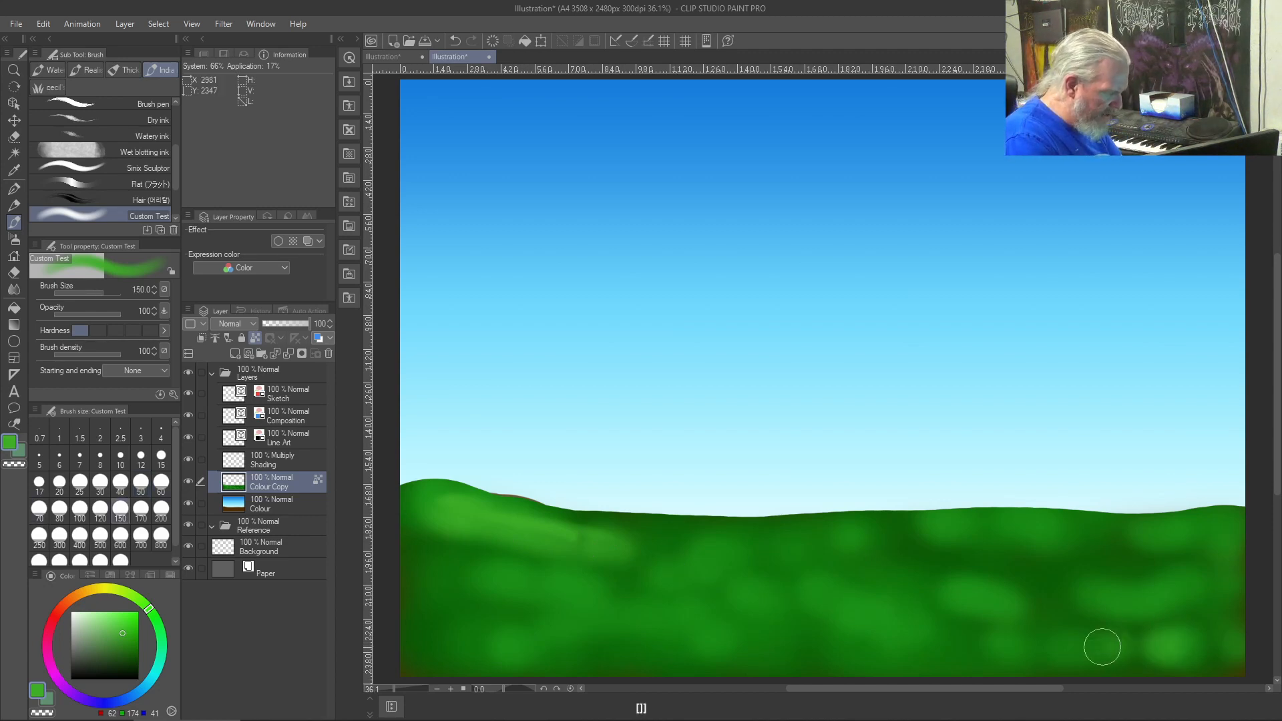
mouse_move(958, 636)
left_mouse_down()
mouse_move(1149, 644)
mouse_move(581, 627)
mouse_move(610, 607)
mouse_move(771, 629)
mouse_move(443, 564)
mouse_move(734, 574)
mouse_move(691, 574)
left_mouse_up()
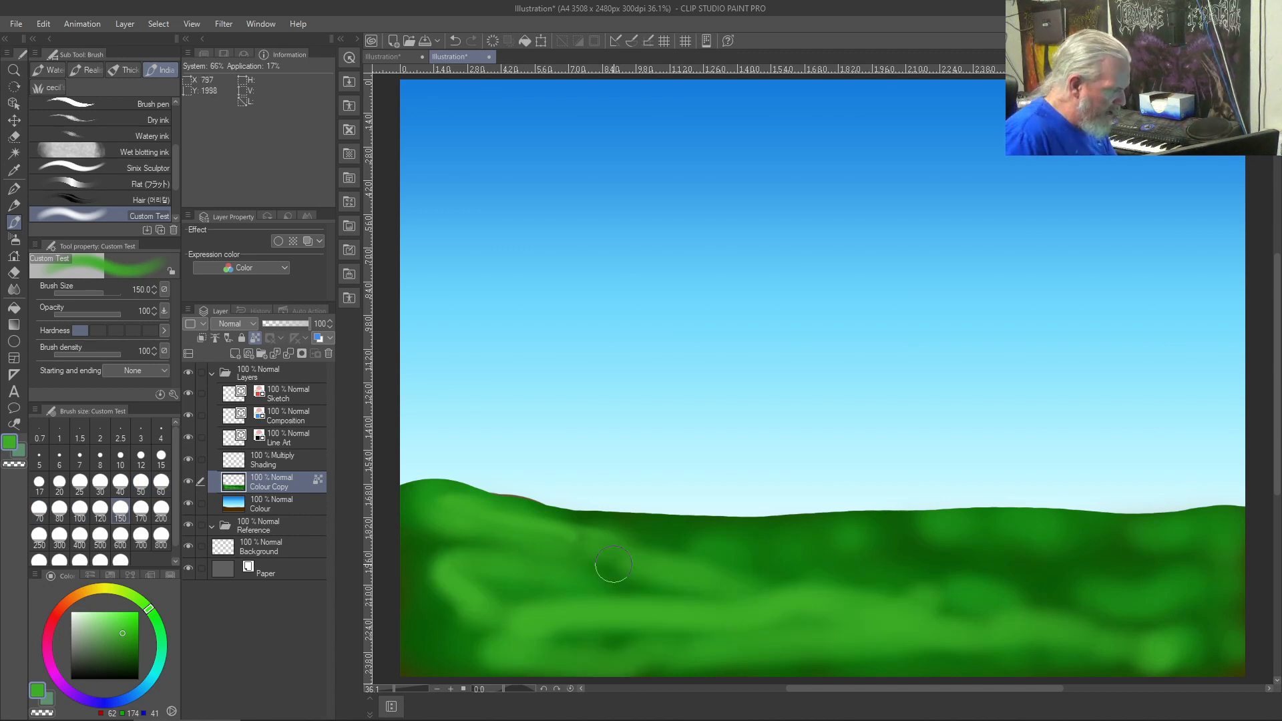
- Paint narrower bright green strokes over the middle of the ground with a reduced brush size
key("bracketleft")
key("bracketleft")
key("bracketleft")
key("bracketleft")
key("bracketleft")
key("bracketleft")
key("bracketleft")
mouse_move(502, 582)
left_mouse_down()
mouse_move(1098, 585)
mouse_move(918, 536)
mouse_move(626, 535)
left_mouse_up()
- Draw thin bright green highlight lines across the upper ground and along its horizon edge at brush size 15
key("bracketleft")
key("bracketleft")
key("bracketleft")
key("bracketleft")
key("bracketleft")
left_click_drag(544, 522, 699, 541)
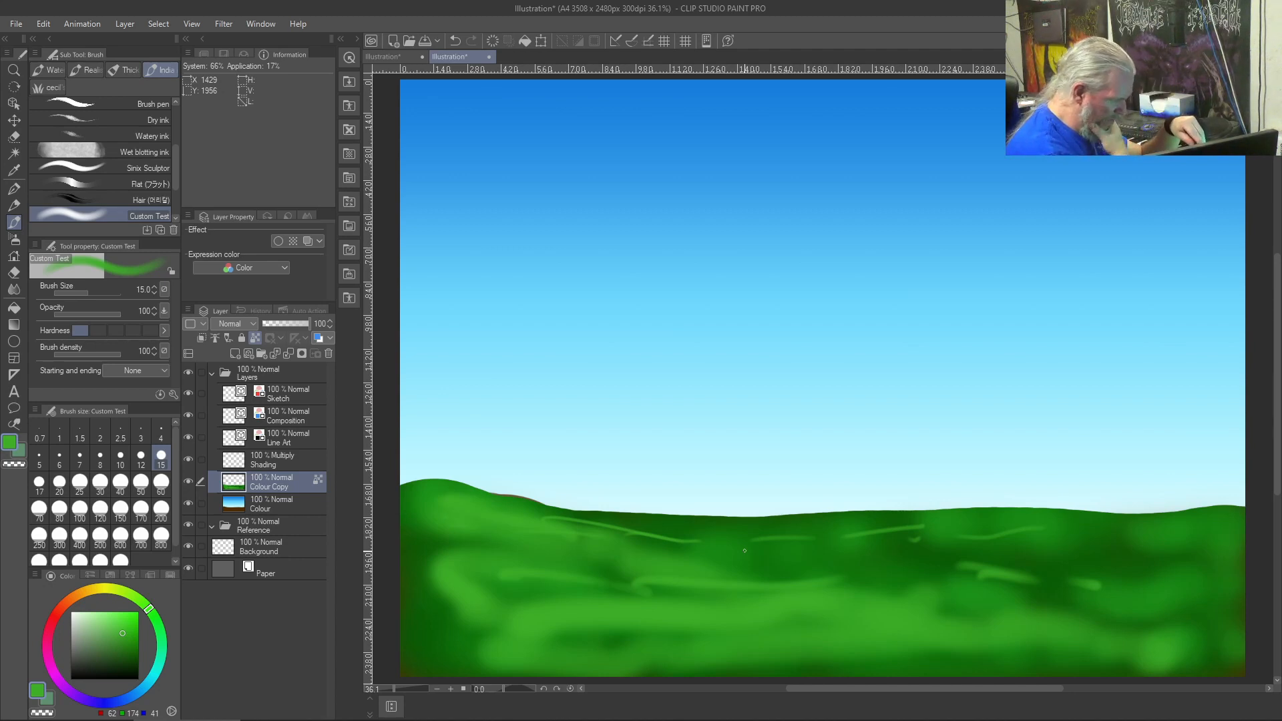
left_click_drag(1153, 522, 1059, 516)
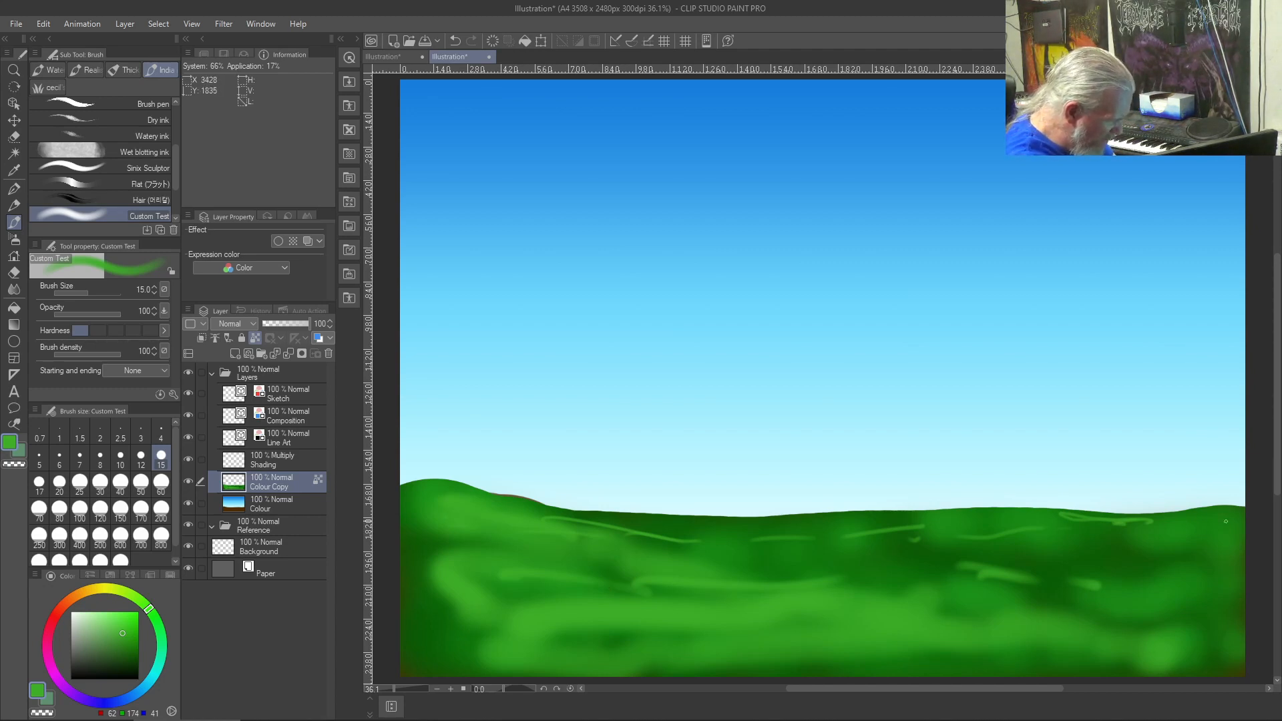
mouse_move(1219, 511)
left_mouse_down()
mouse_move(1188, 518)
mouse_move(1234, 508)
left_mouse_up()
mouse_move(1023, 514)
left_mouse_down()
mouse_move(1051, 511)
mouse_move(872, 522)
left_mouse_up()
mouse_move(845, 528)
left_mouse_down()
mouse_move(739, 532)
mouse_move(547, 512)
left_mouse_up()
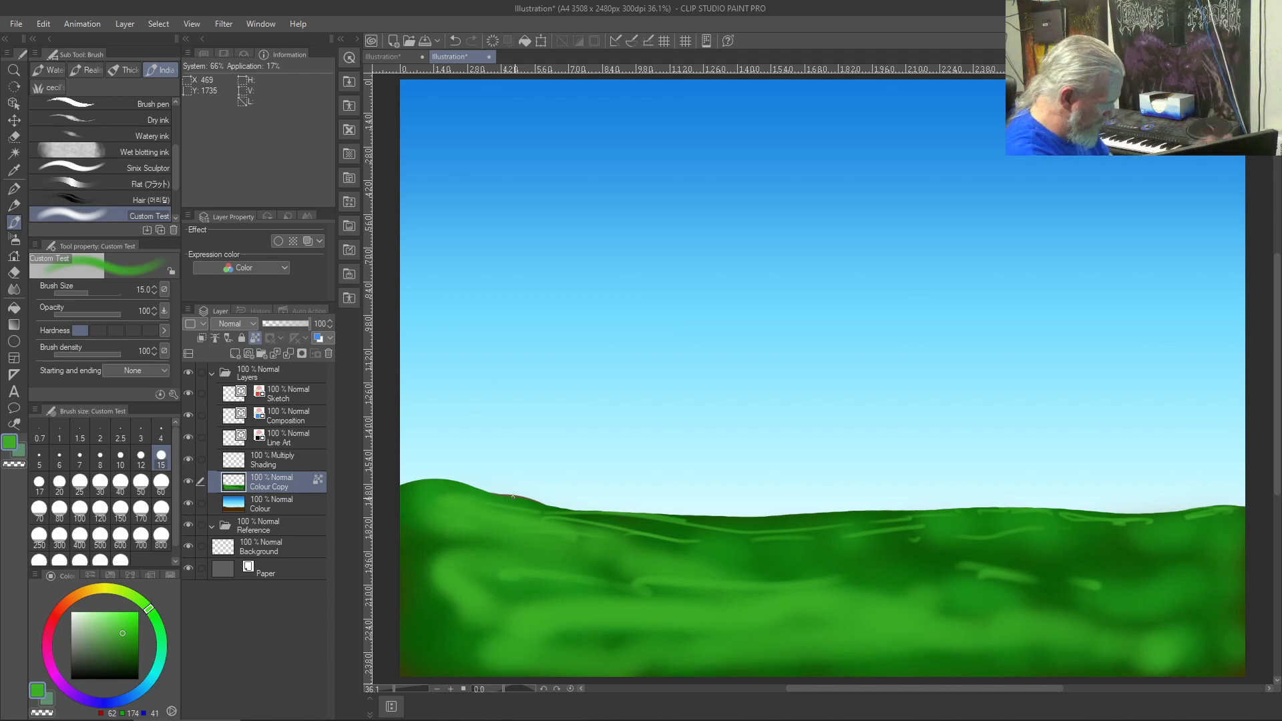
left_click_drag(469, 511, 681, 536)
- Thicken the bright green highlights just below the horizon with strokes at brush size 50
key("]")
key("]")
key("]")
key("]")
key("]")
key("]")
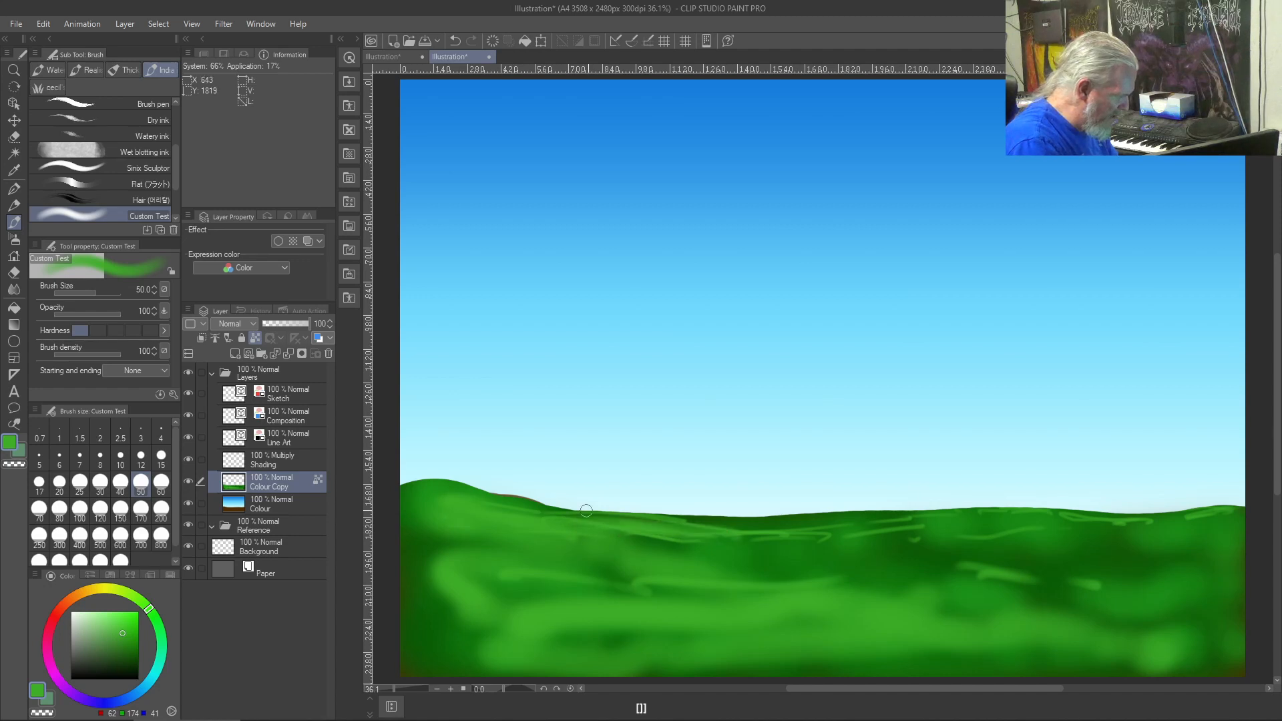
mouse_move(716, 521)
left_mouse_down()
mouse_move(925, 510)
mouse_move(868, 525)
mouse_move(913, 527)
mouse_move(674, 557)
mouse_move(734, 568)
mouse_move(509, 553)
mouse_move(749, 567)
mouse_move(686, 546)
mouse_move(1048, 532)
left_mouse_up()
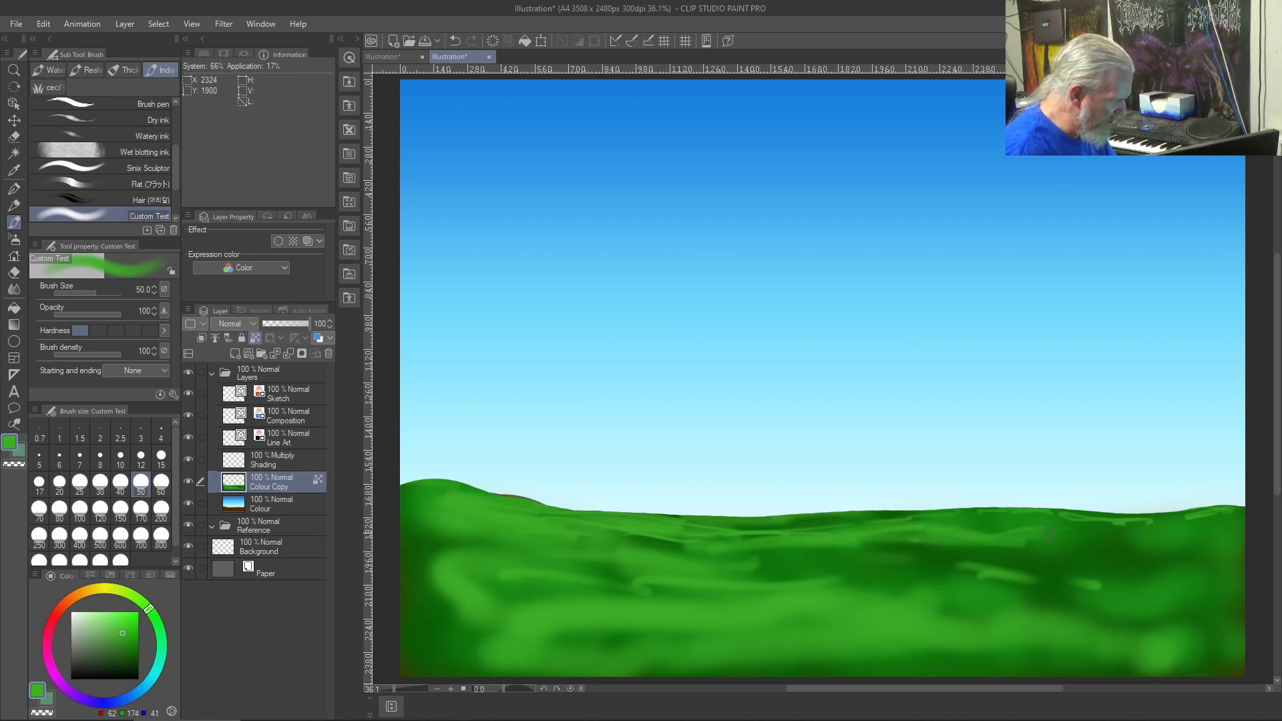
- Smooth the green strokes over the whole ground with the Blend tool, gradually reducing its brush size to 25
key("j")
mouse_move(1006, 534)
left_mouse_down()
mouse_move(693, 541)
mouse_move(421, 493)
mouse_move(636, 533)
mouse_move(439, 521)
mouse_move(672, 578)
mouse_move(484, 547)
mouse_move(712, 550)
mouse_move(703, 555)
mouse_move(825, 569)
mouse_move(982, 530)
mouse_move(792, 531)
mouse_move(1187, 522)
mouse_move(1039, 532)
mouse_move(1194, 529)
mouse_move(1019, 519)
mouse_move(1177, 522)
mouse_move(1209, 541)
mouse_move(895, 552)
mouse_move(1127, 529)
mouse_move(1011, 510)
mouse_move(1095, 530)
mouse_move(1064, 516)
mouse_move(793, 537)
mouse_move(1140, 575)
mouse_move(877, 562)
mouse_move(1142, 590)
mouse_move(817, 581)
mouse_move(892, 579)
mouse_move(456, 545)
mouse_move(566, 579)
mouse_move(436, 588)
mouse_move(458, 609)
mouse_move(744, 615)
mouse_move(466, 602)
mouse_move(502, 648)
mouse_move(733, 634)
mouse_move(661, 619)
mouse_move(1158, 652)
mouse_move(1224, 637)
mouse_move(1166, 613)
mouse_move(1129, 621)
mouse_move(1199, 621)
mouse_move(1161, 659)
mouse_move(1200, 651)
mouse_move(1054, 657)
mouse_move(1236, 627)
mouse_move(852, 584)
mouse_move(805, 603)
mouse_move(806, 621)
mouse_move(954, 661)
mouse_move(524, 620)
mouse_move(451, 628)
mouse_move(504, 661)
mouse_move(438, 618)
left_mouse_up()
key("bracketleft")
key("bracketleft")
key("bracketleft")
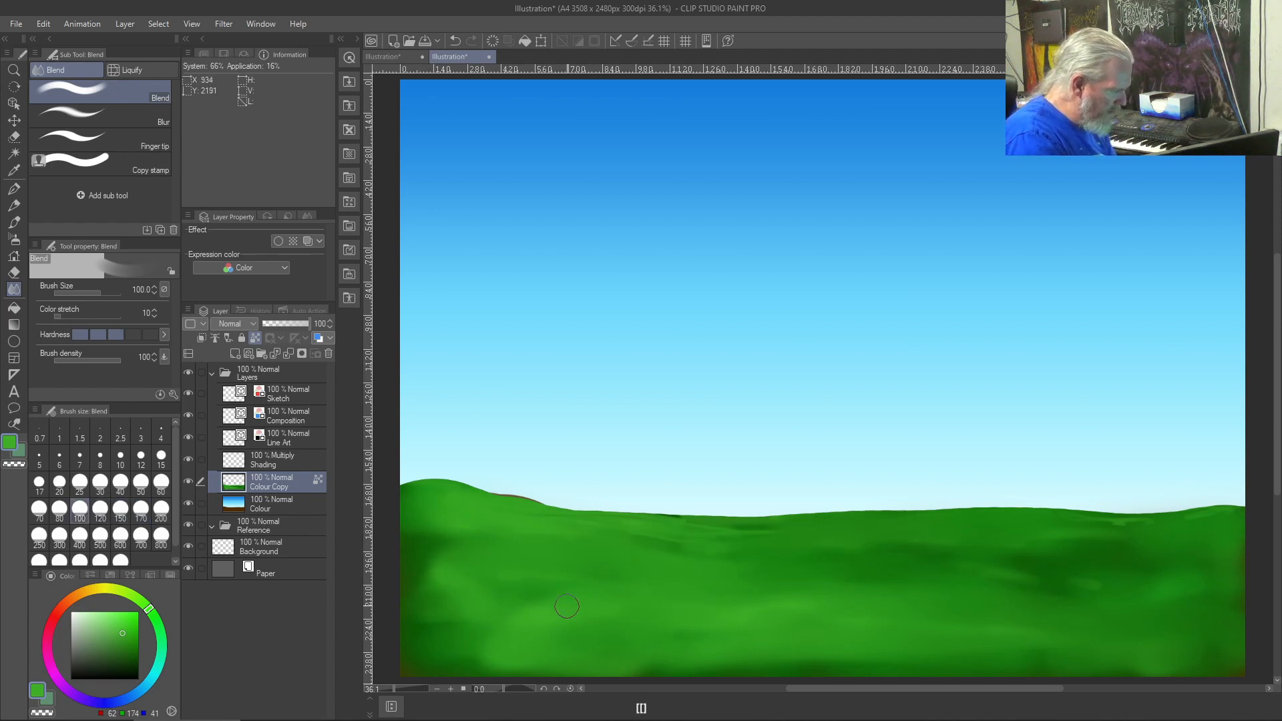
key("bracketleft")
key("bracketleft")
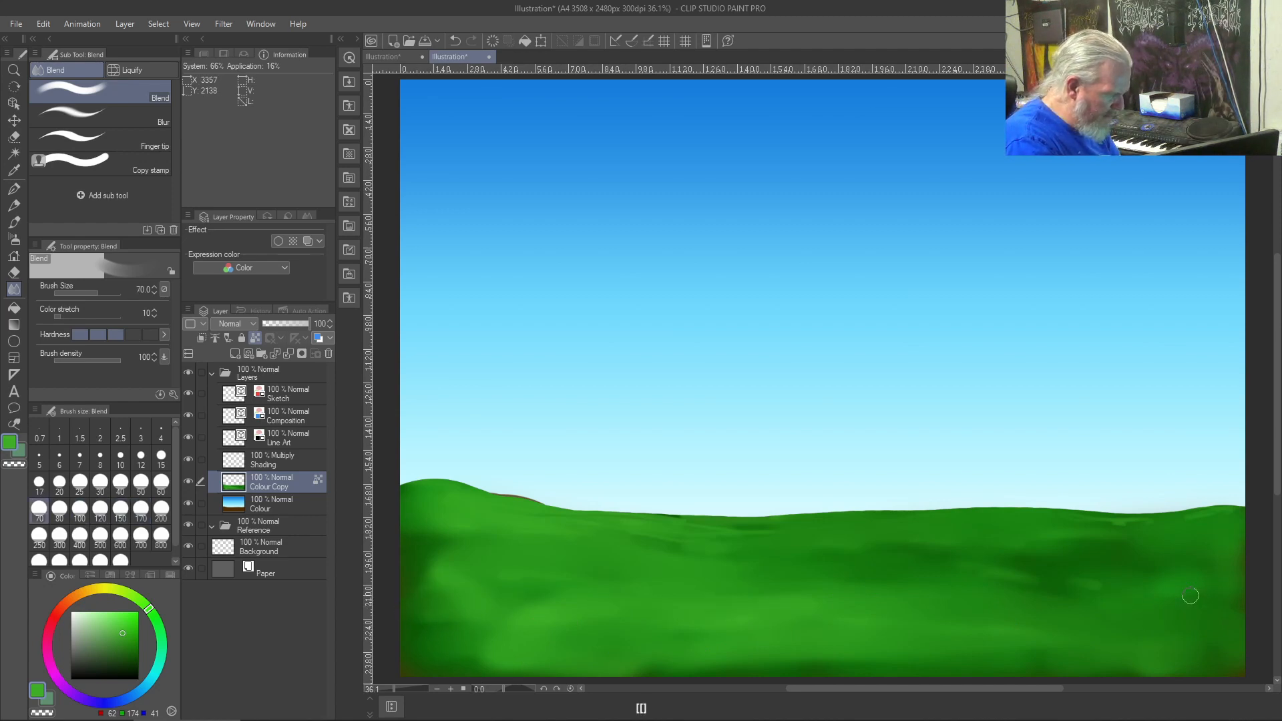
key("bracketleft")
key("bracketleft")
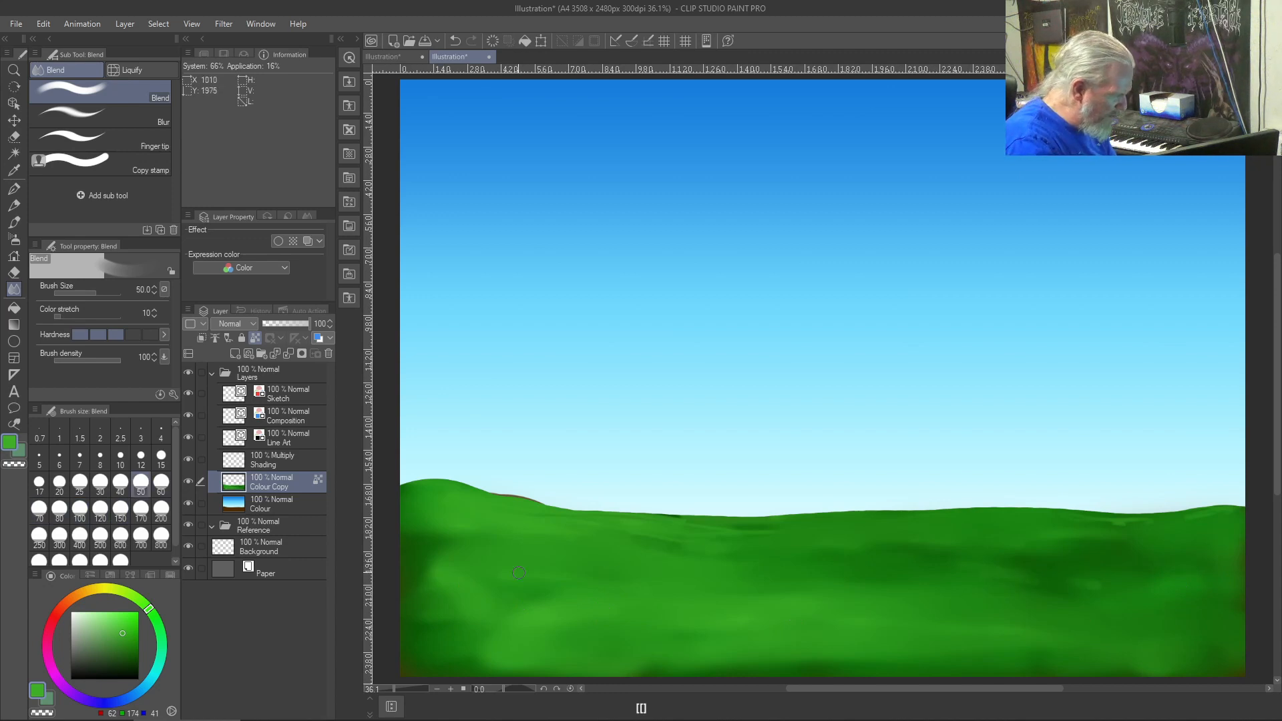
key("bracketleft")
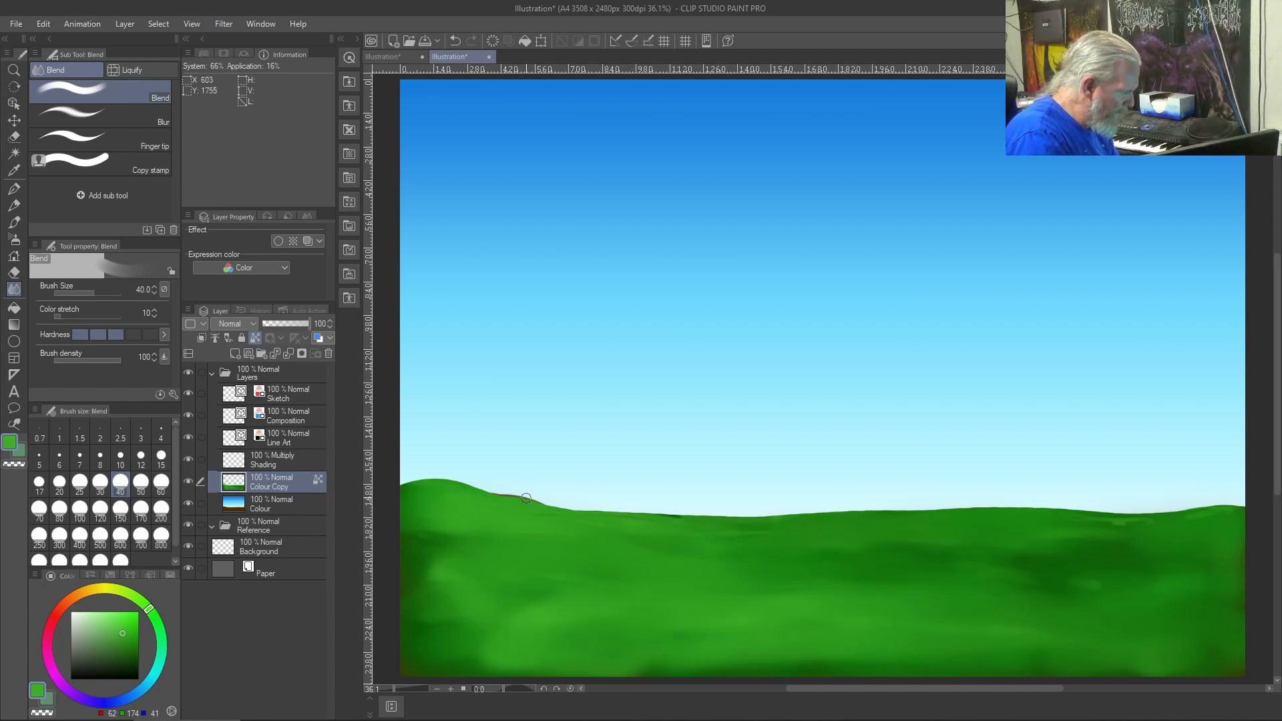
key("bracketleft")
key("bracketleft")
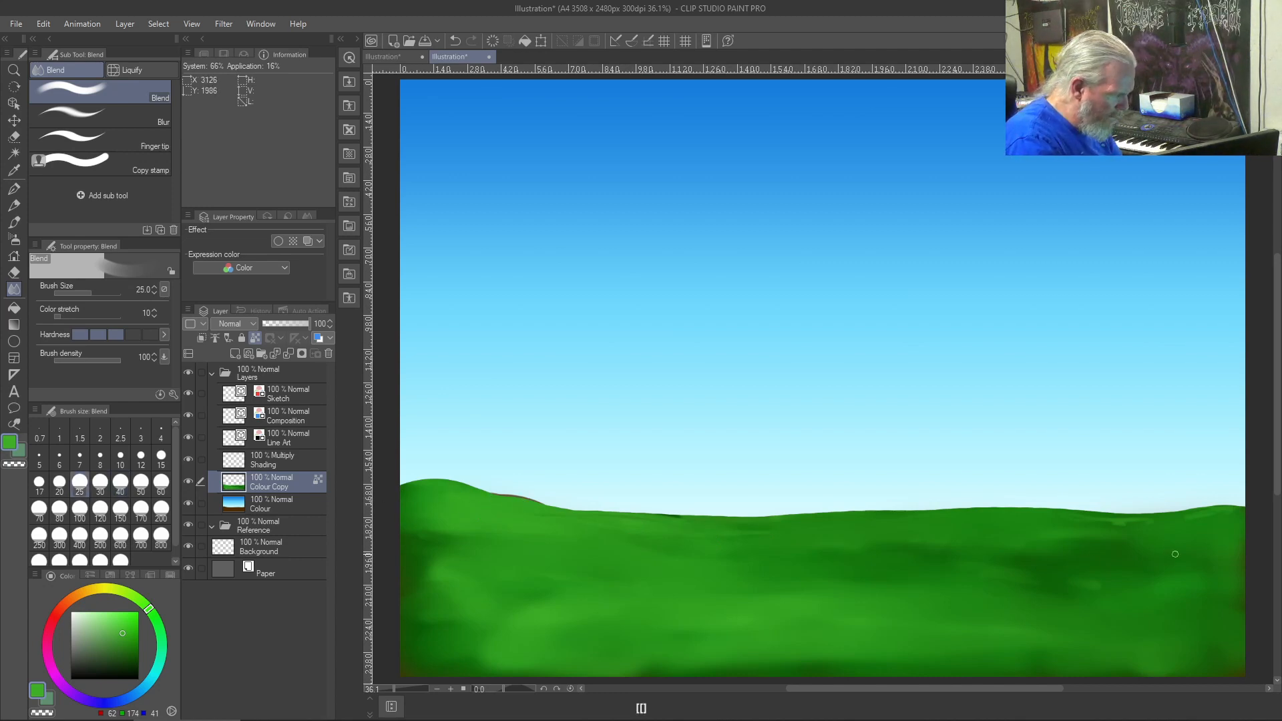
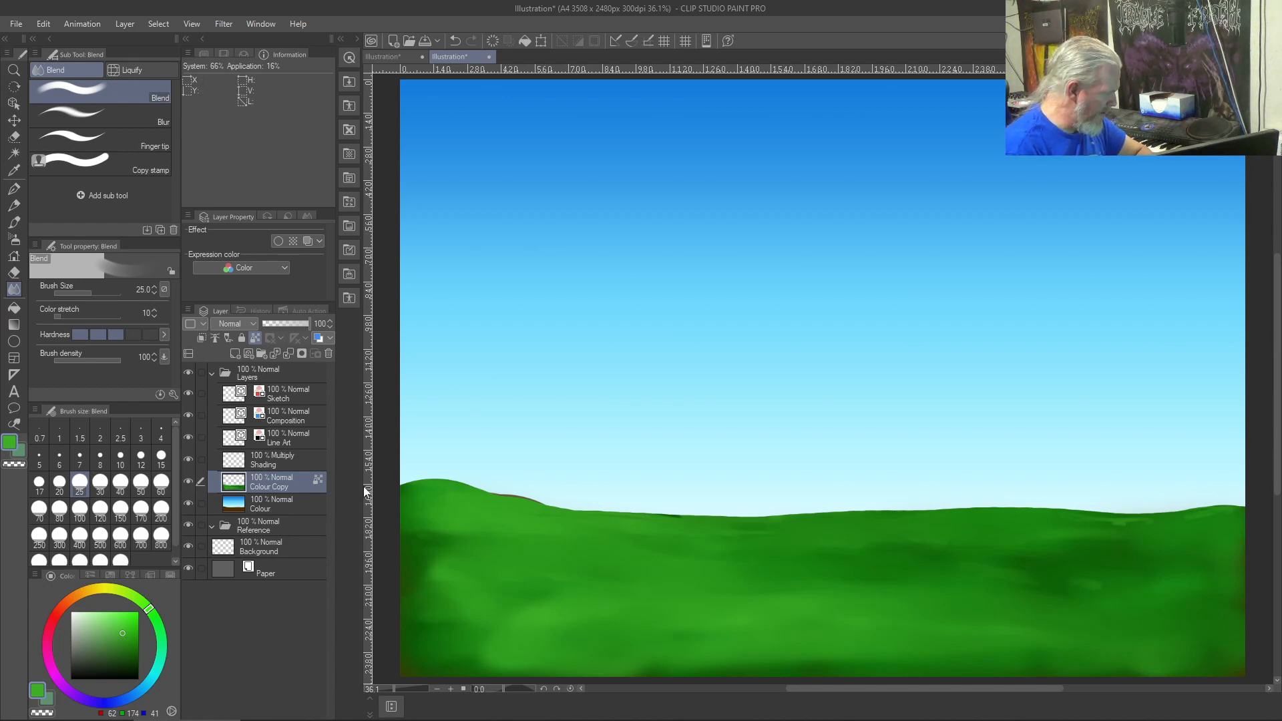
- Select the entire sky on the Colour layer using Auto select set to refer to the editing layer only
left_click(294, 512)
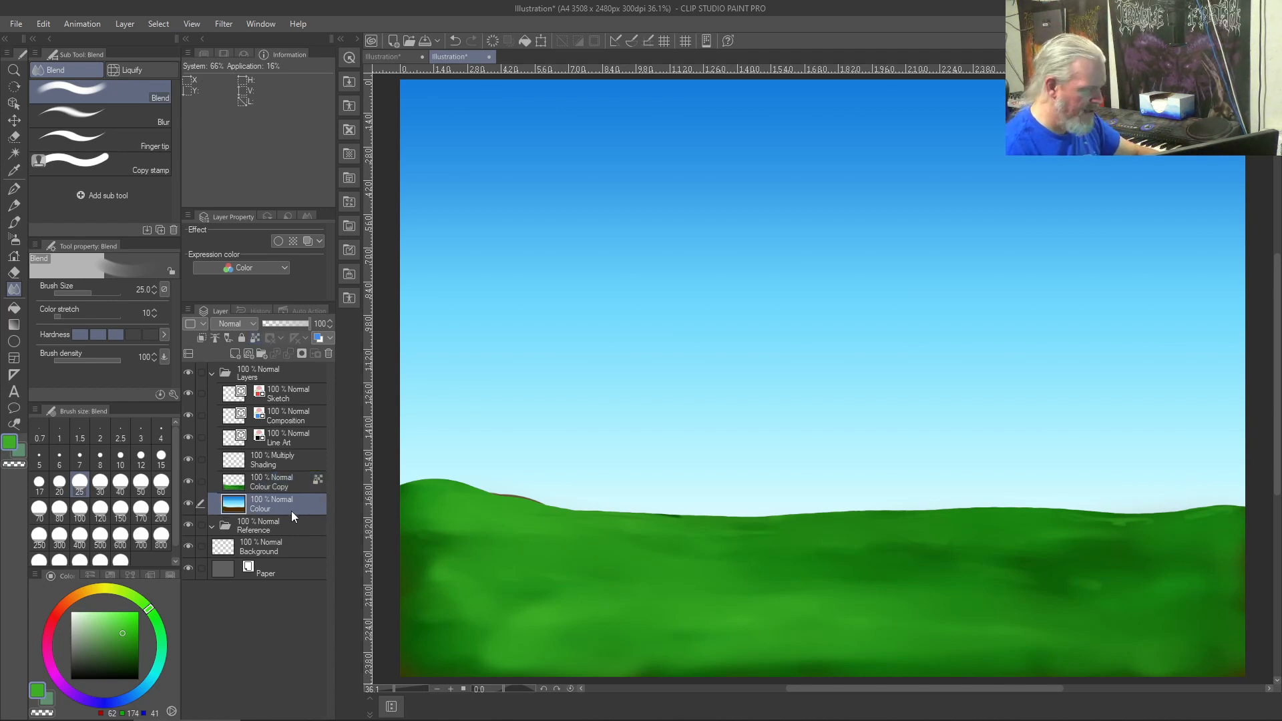
key("w")
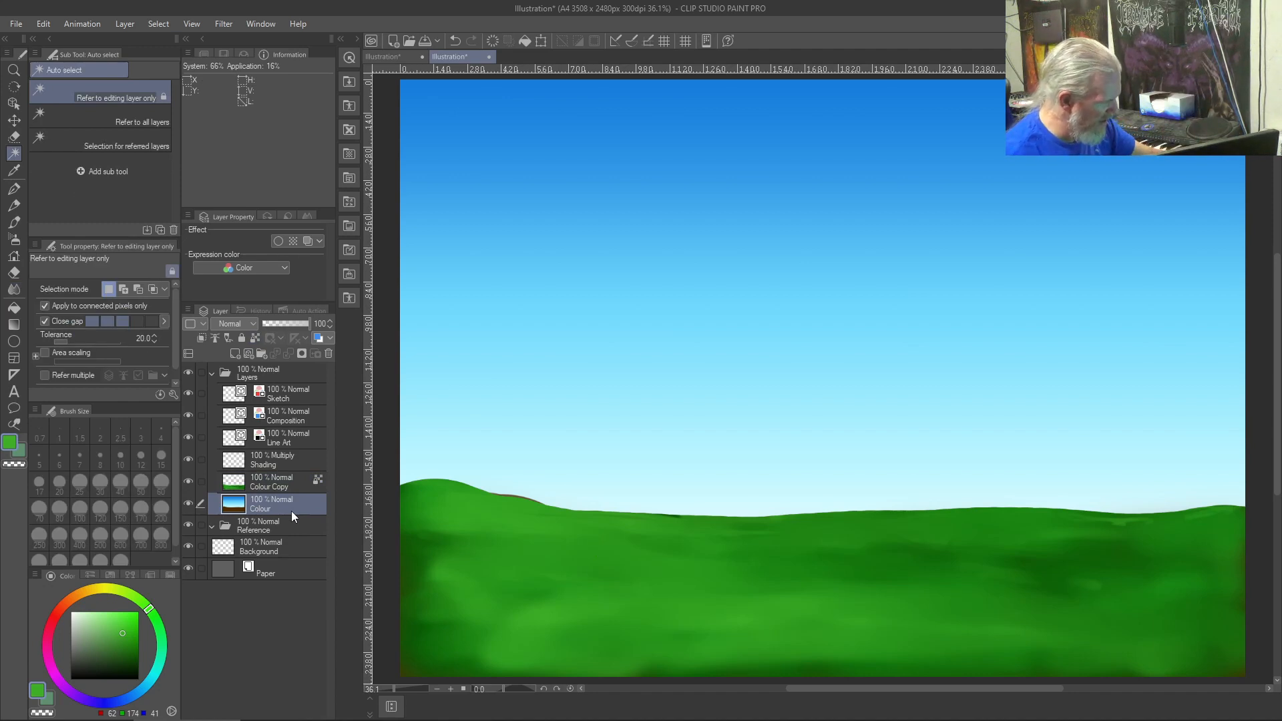
left_click(676, 496)
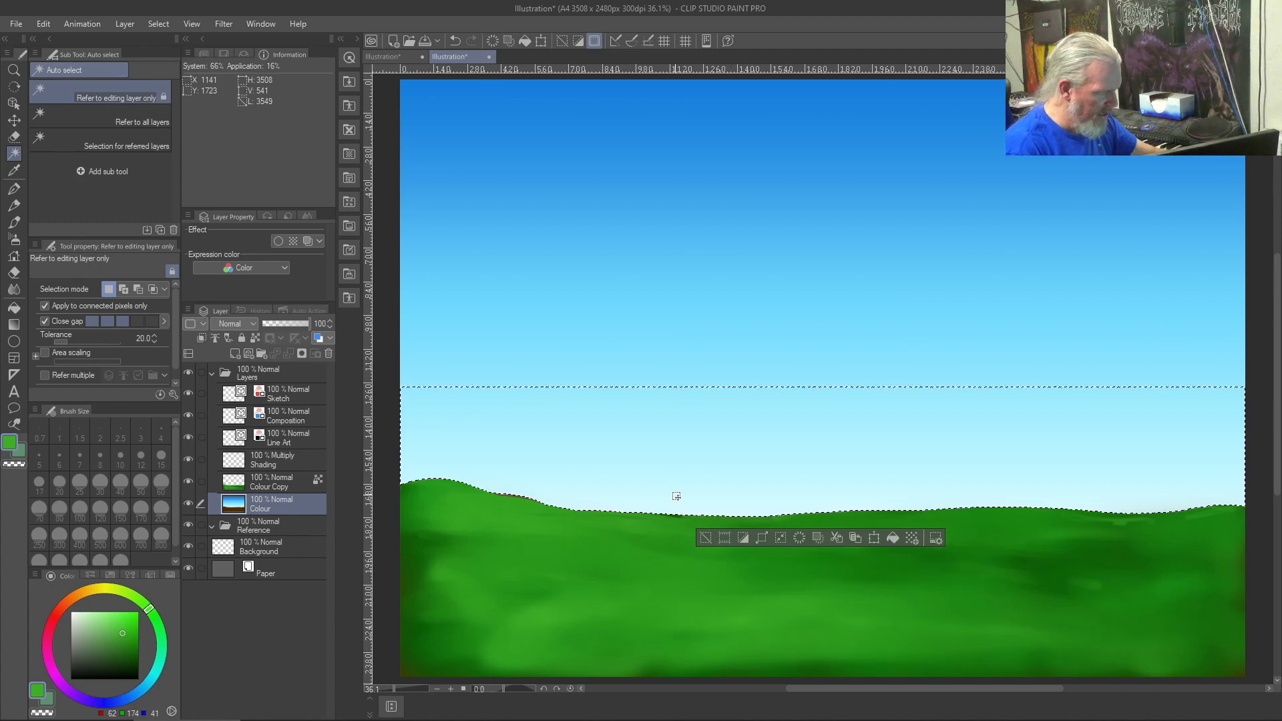
left_click(618, 372, "shift")
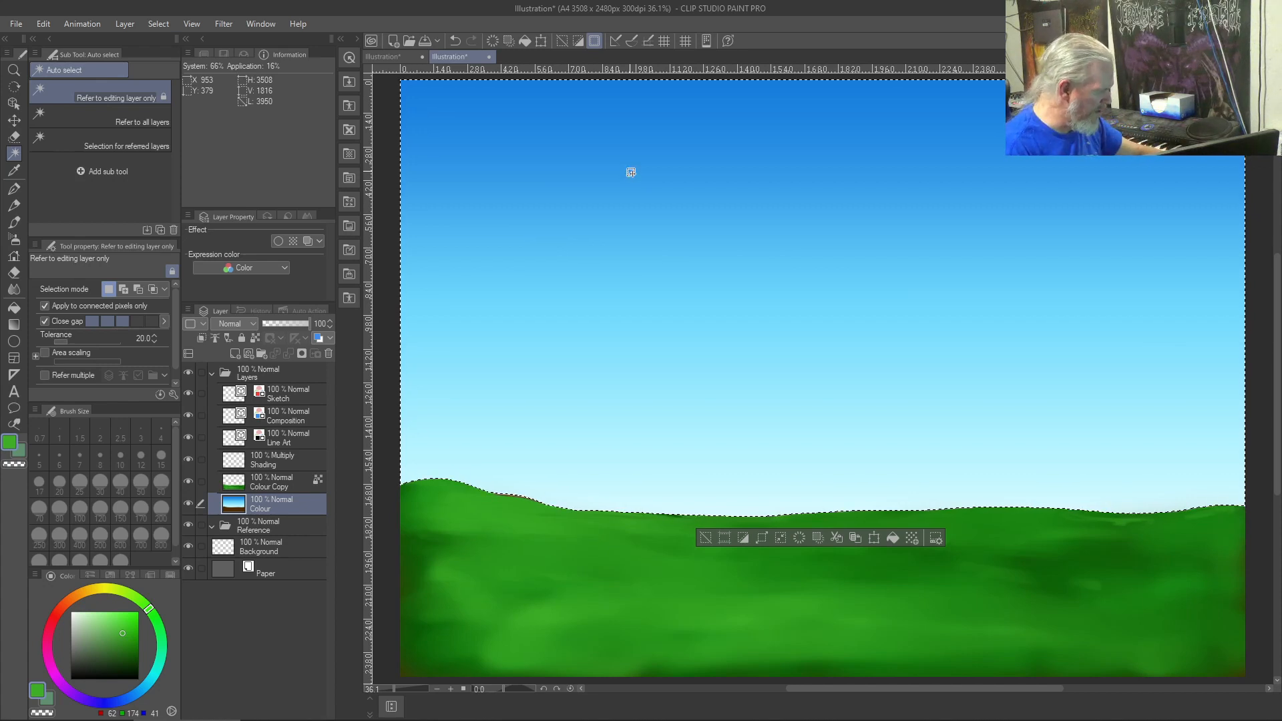
- Duplicate the Colour layer and delete the selected sky from the duplicate
right_click(305, 513)
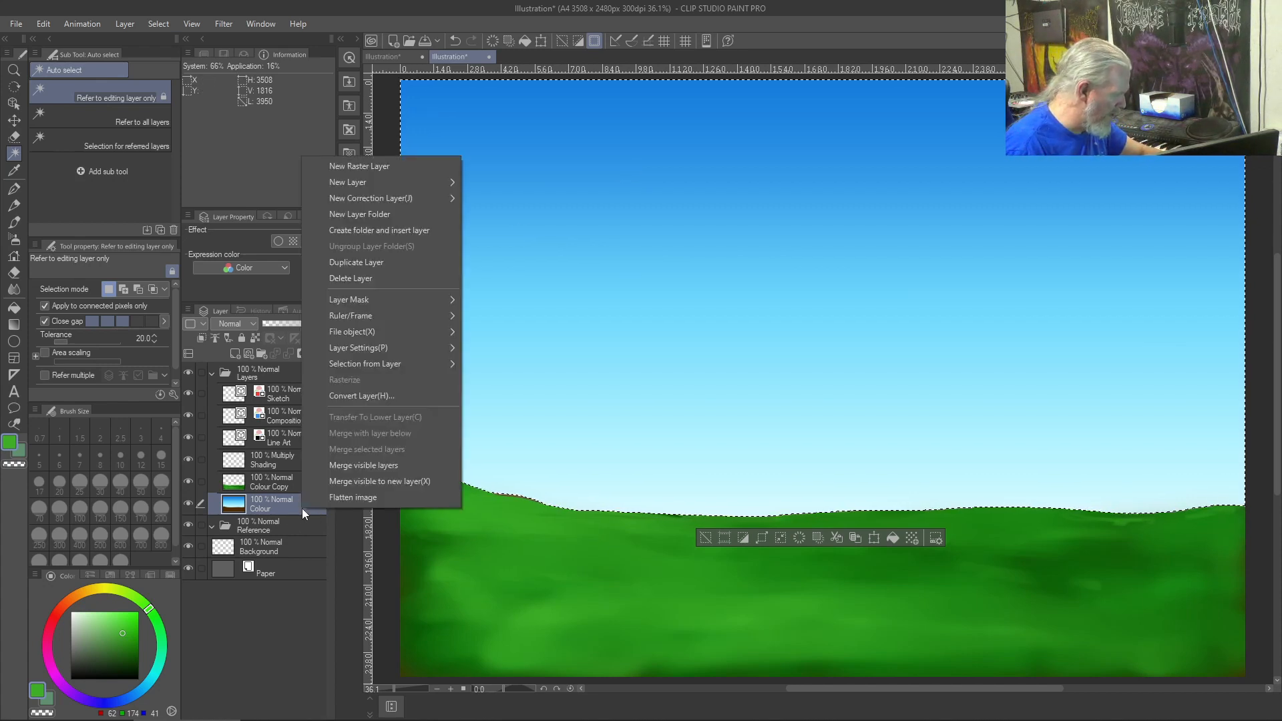
left_click(354, 263)
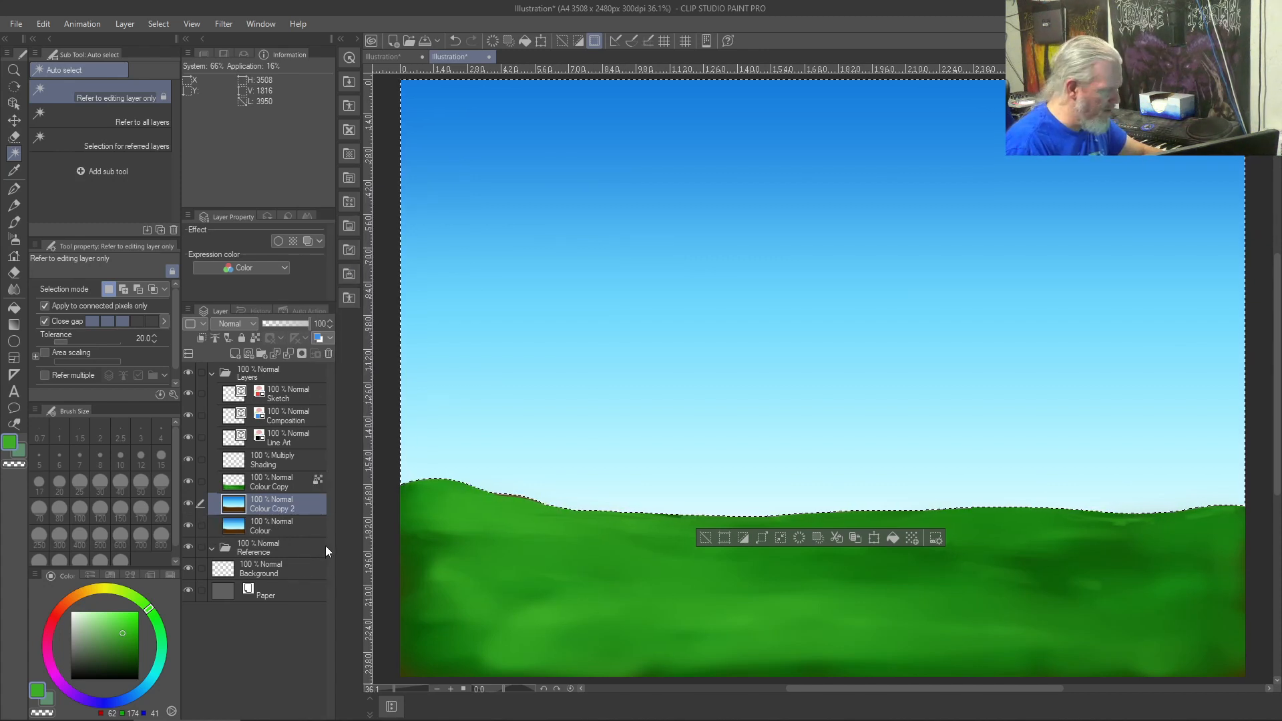
key("Delete")
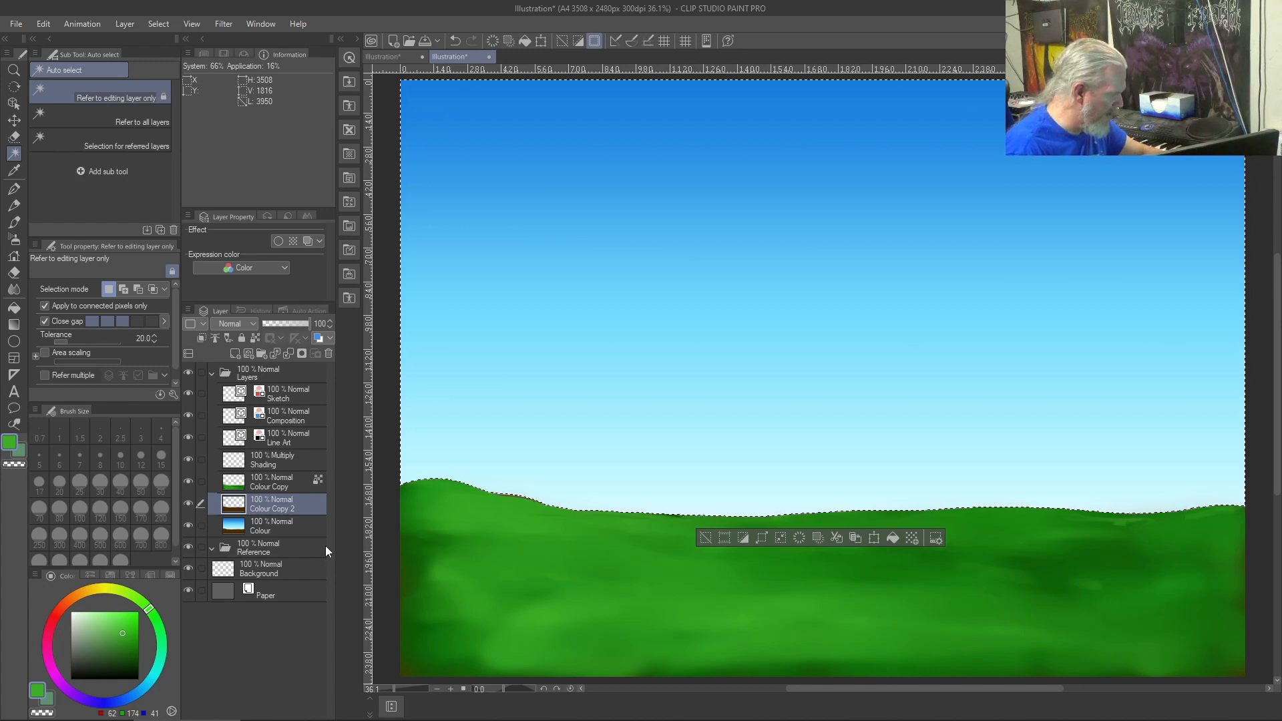
- Hide the green Colour Copy layer and make the brown ground layer Colour Copy 2 active
left_click(189, 481)
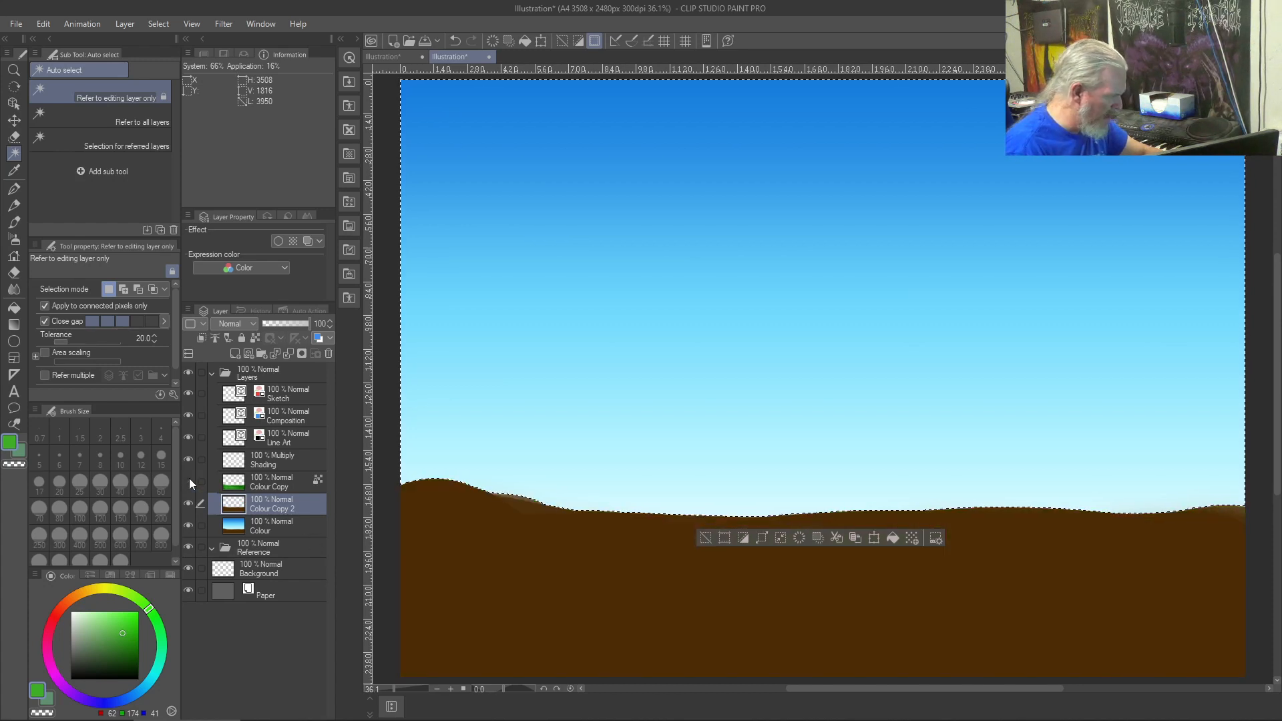
left_click(256, 526)
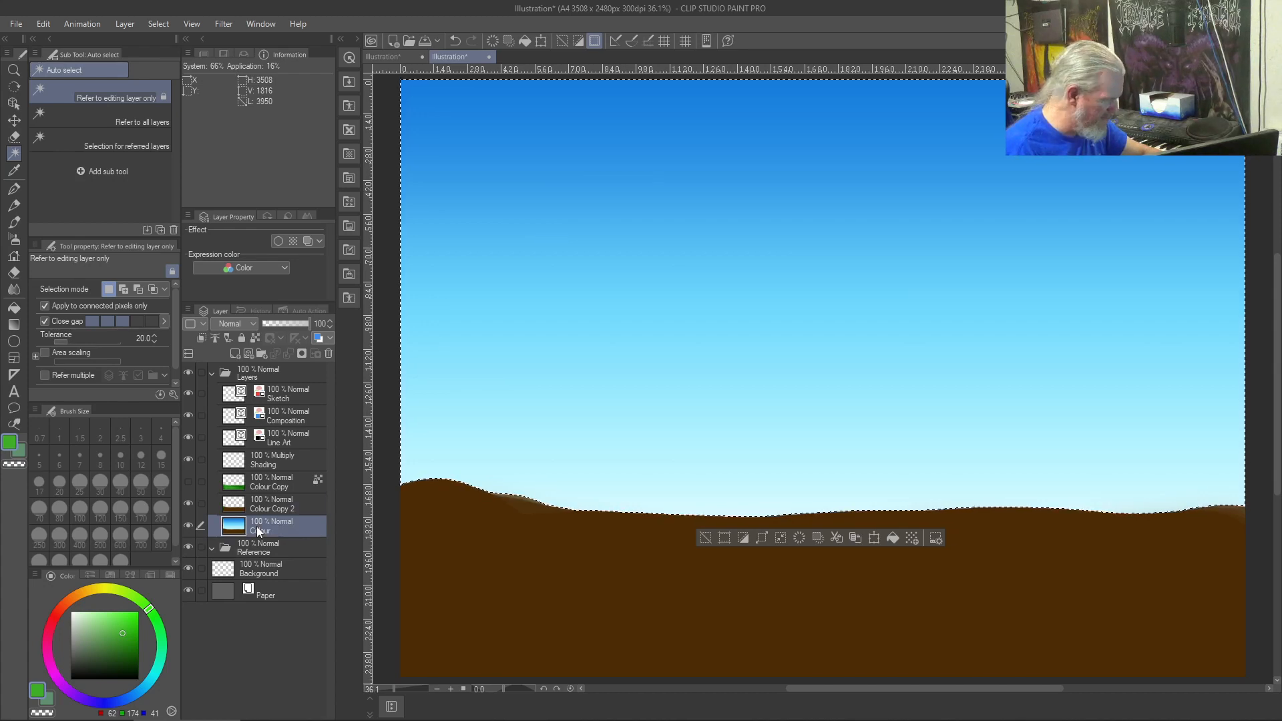
left_click(270, 510)
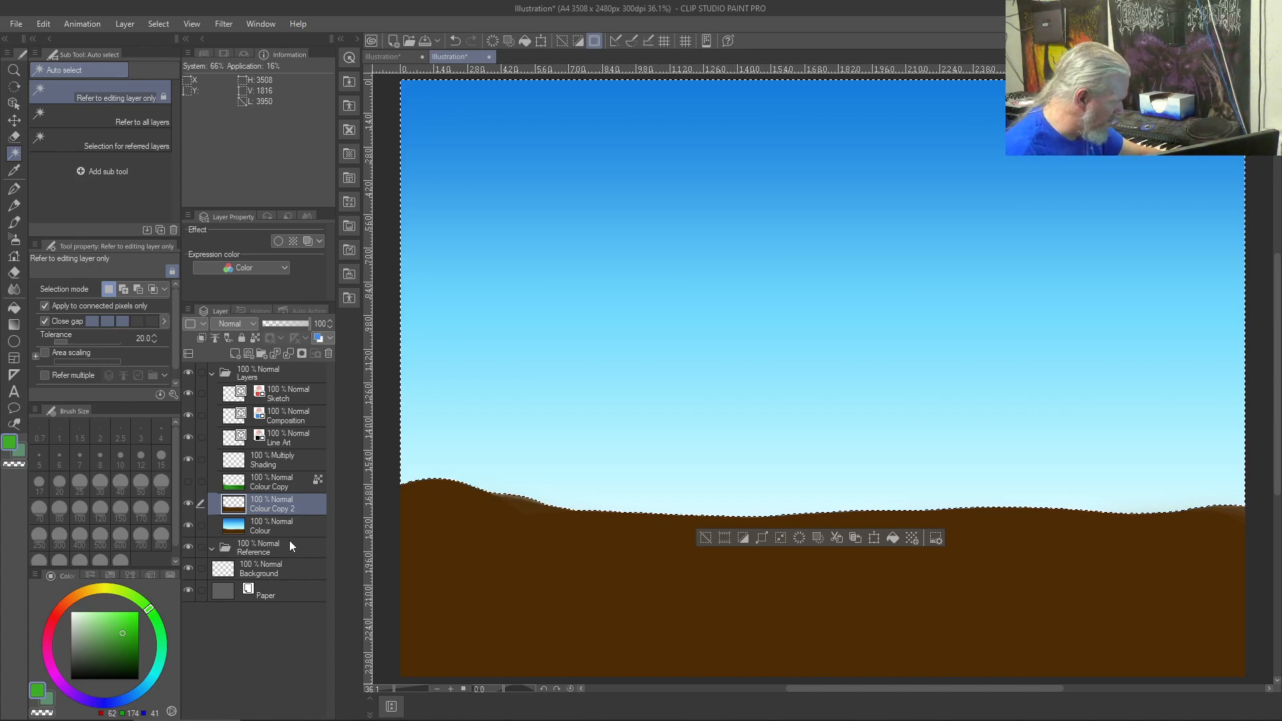
- Add a new raster layer directly above Colour Copy 2
right_click(315, 505)
mouse_move(355, 182)
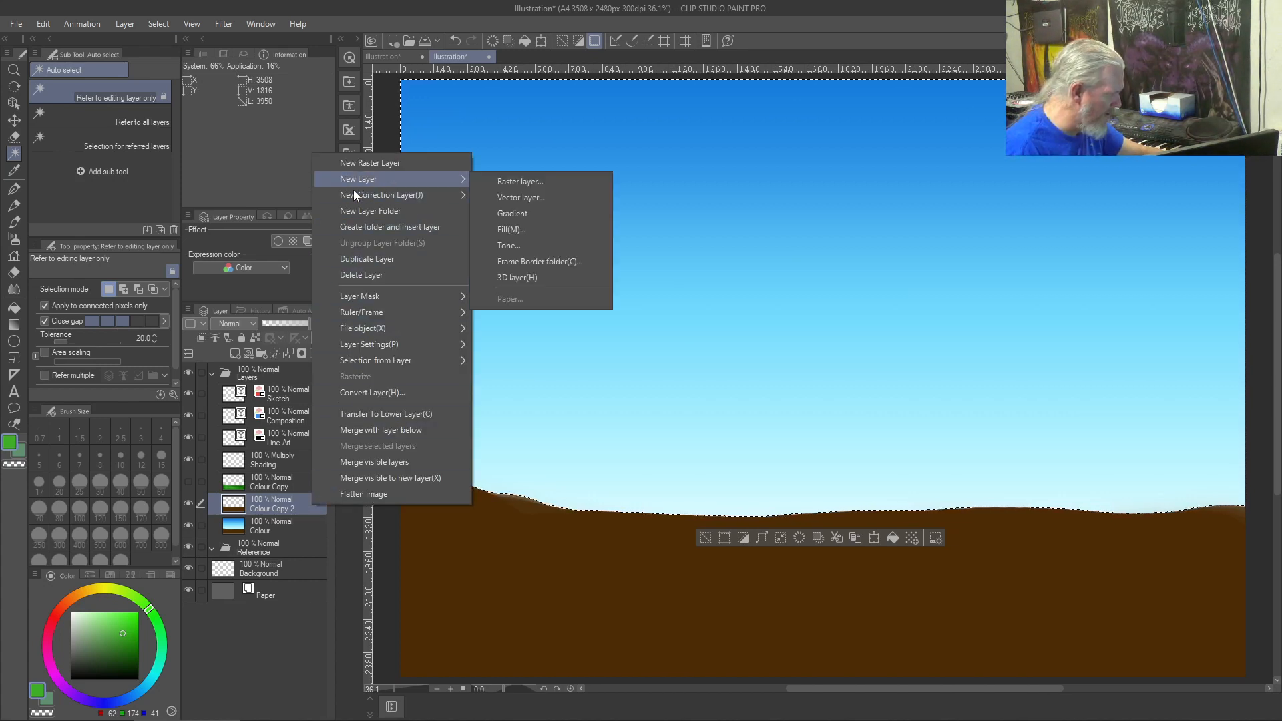
left_click(501, 188)
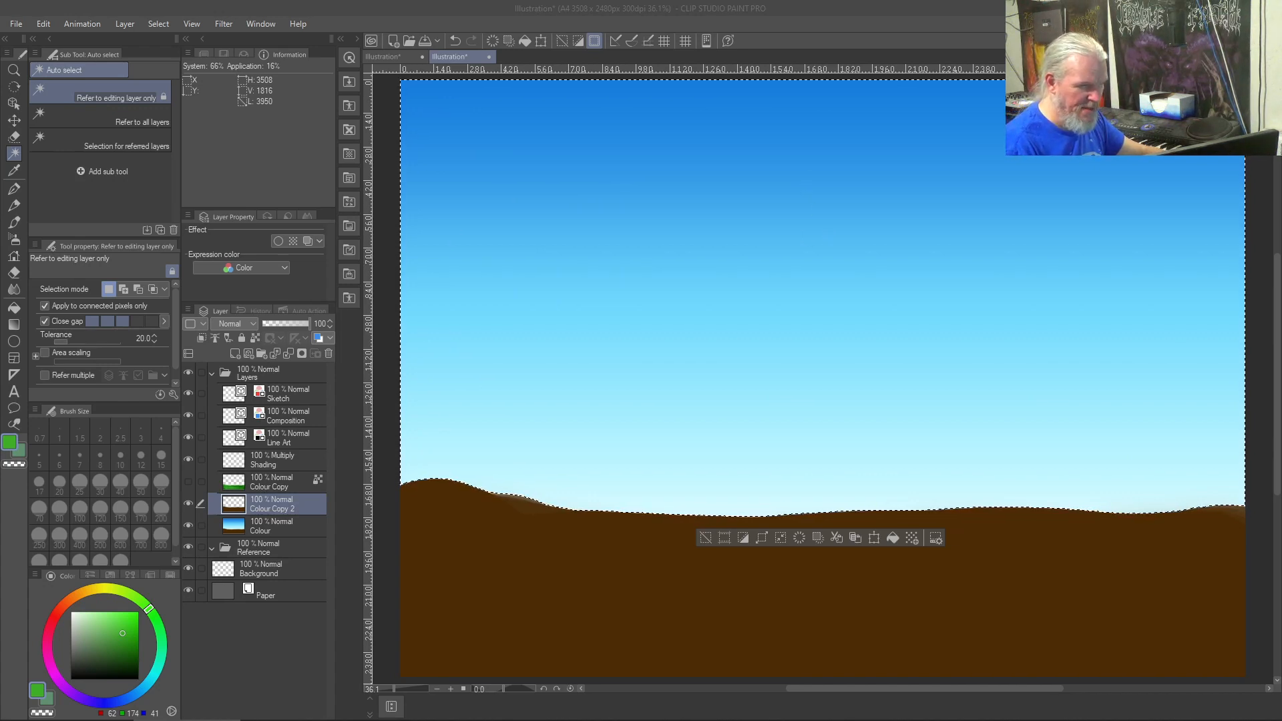
key("ctrl+shift+n")
left_click_drag(967, 380, 826, 314)
left_click(935, 338)
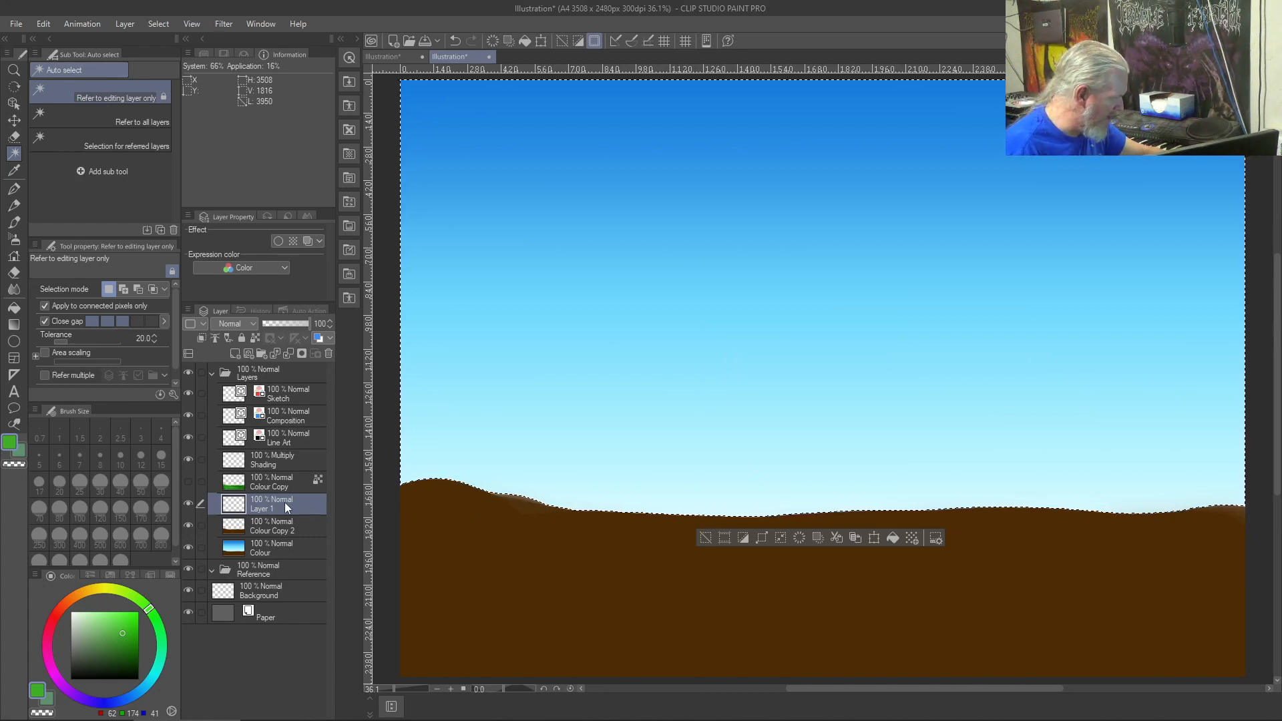
- Clip Layer 1 to the Colour Copy 2 layer below and choose a dark, muted green as the painting colour
left_click(201, 340)
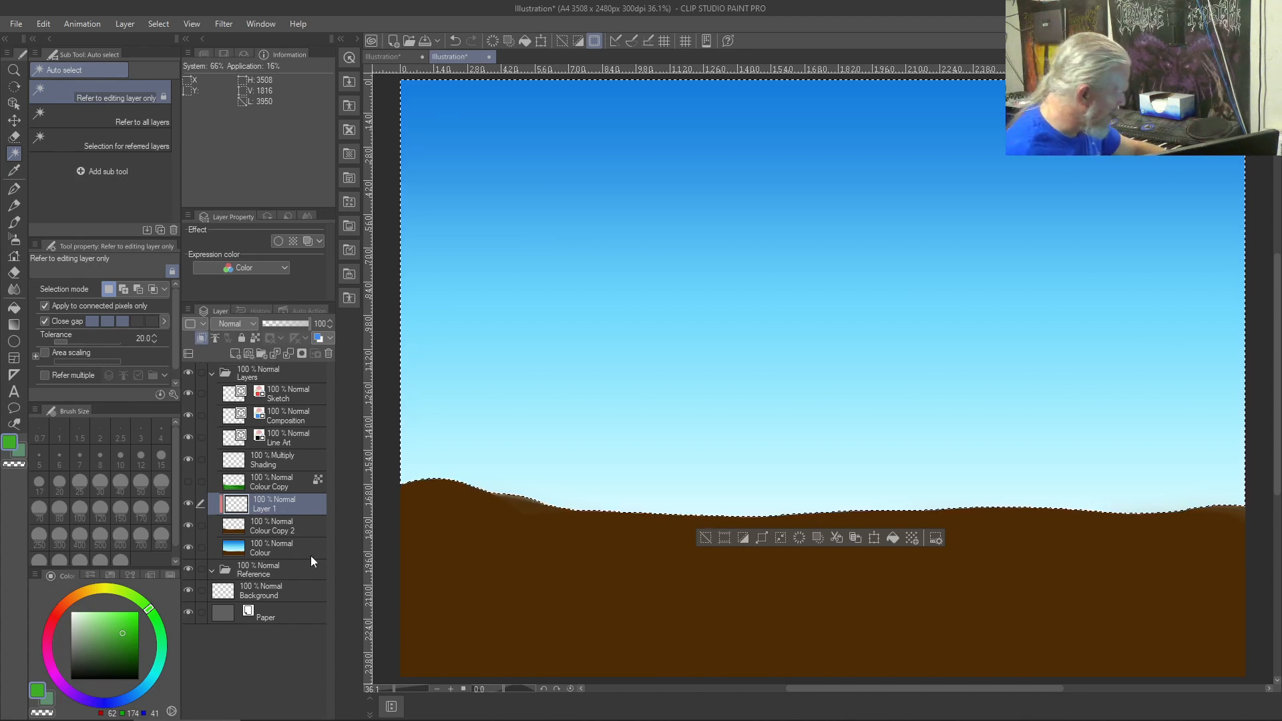
left_click(134, 645)
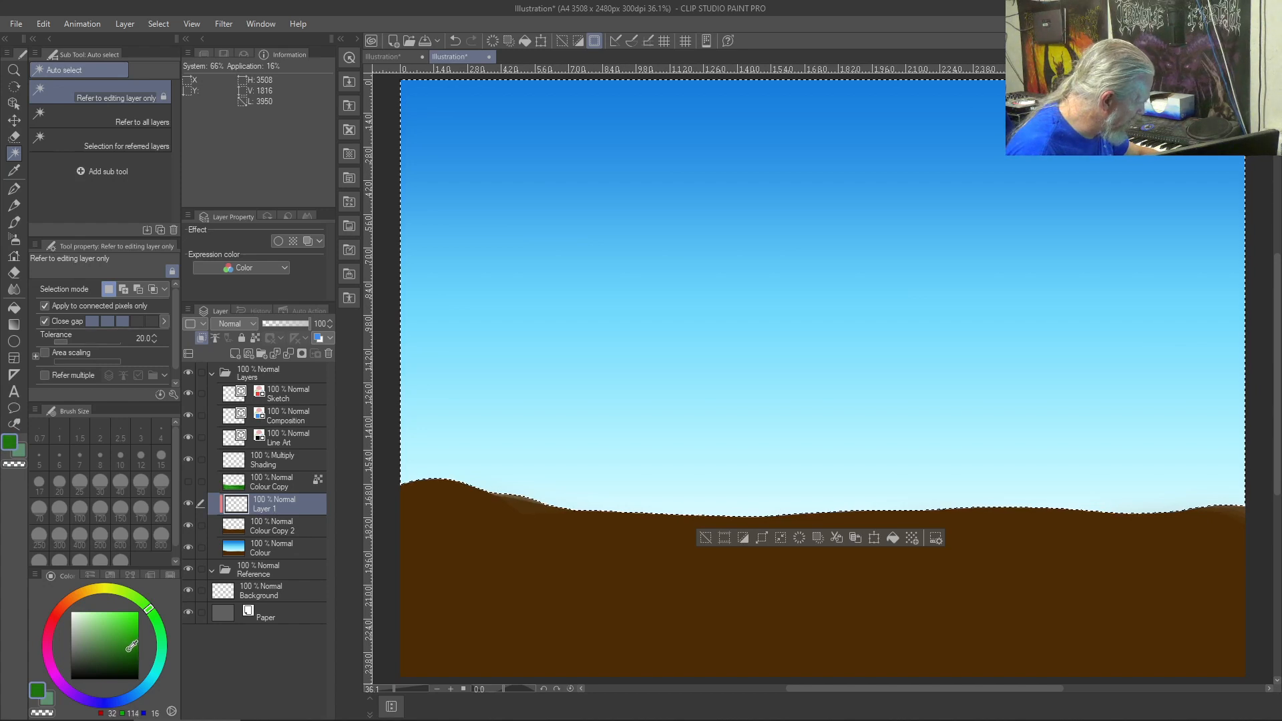
left_click_drag(115, 651, 110, 651)
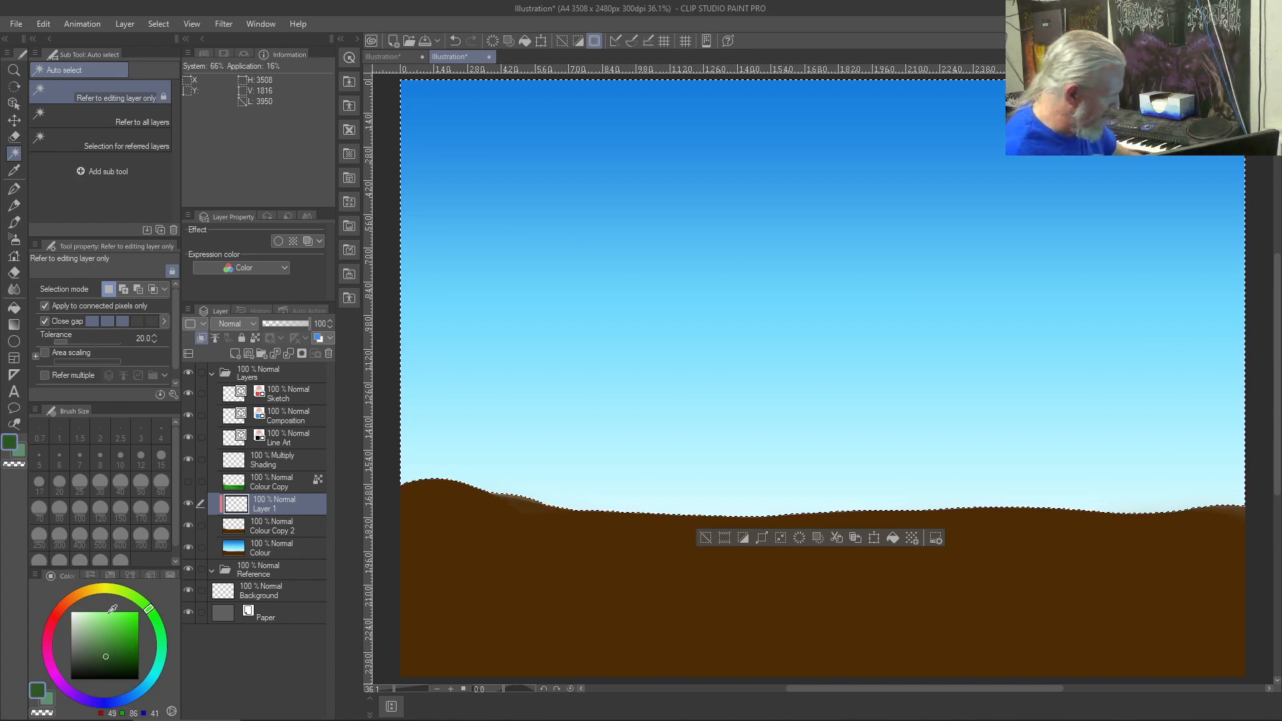
- Switch to the Custom Test brush and clear the sky selection
left_click(582, 557, "shift")
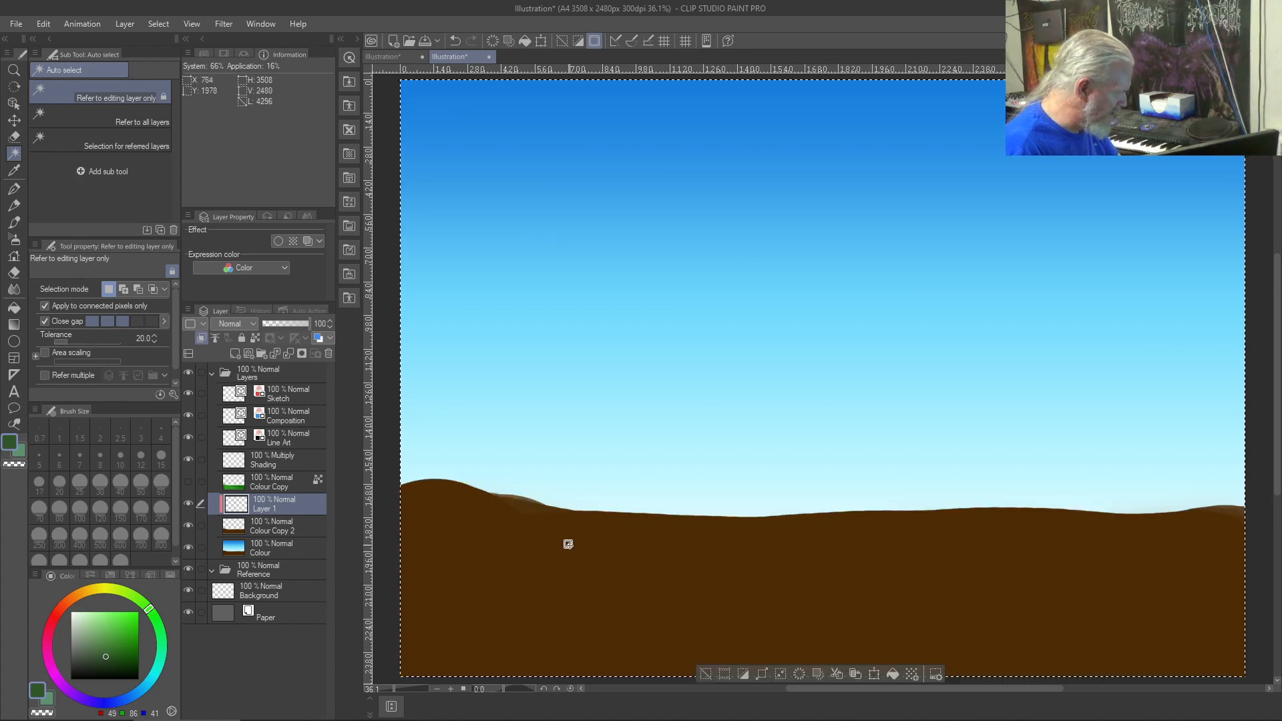
key("ctrl+z")
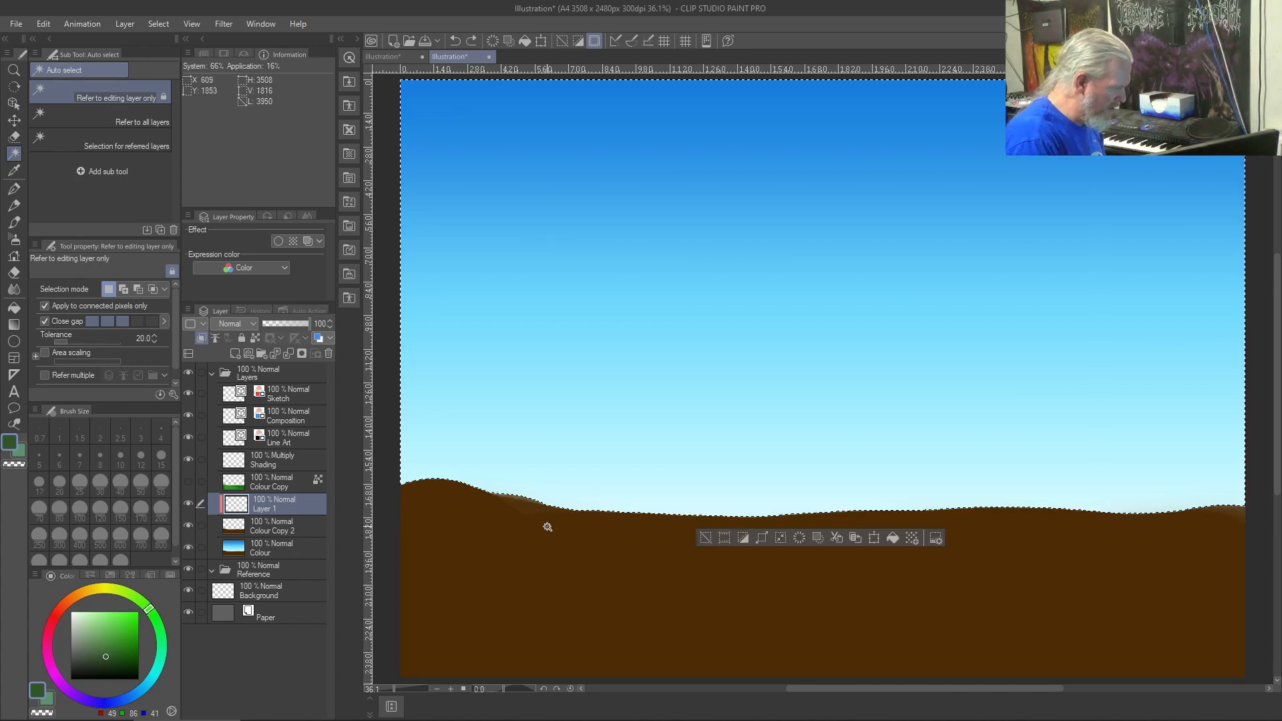
key("b")
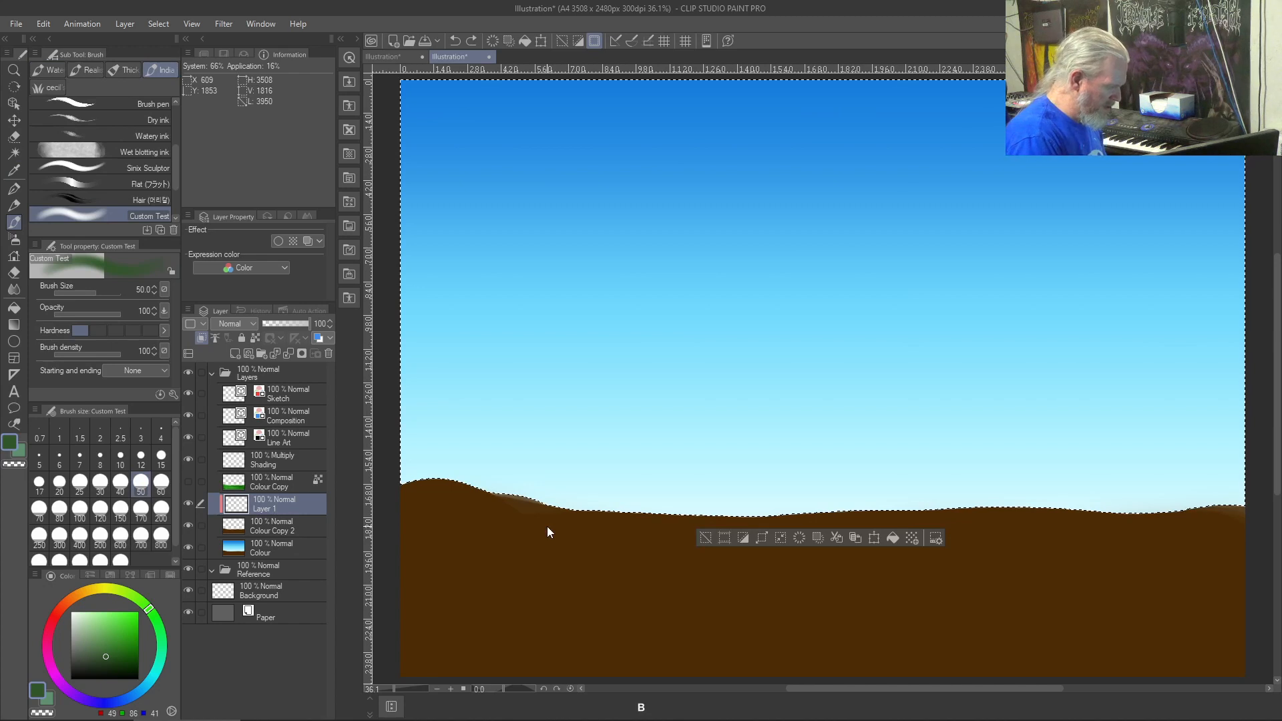
key("ctrl+d")
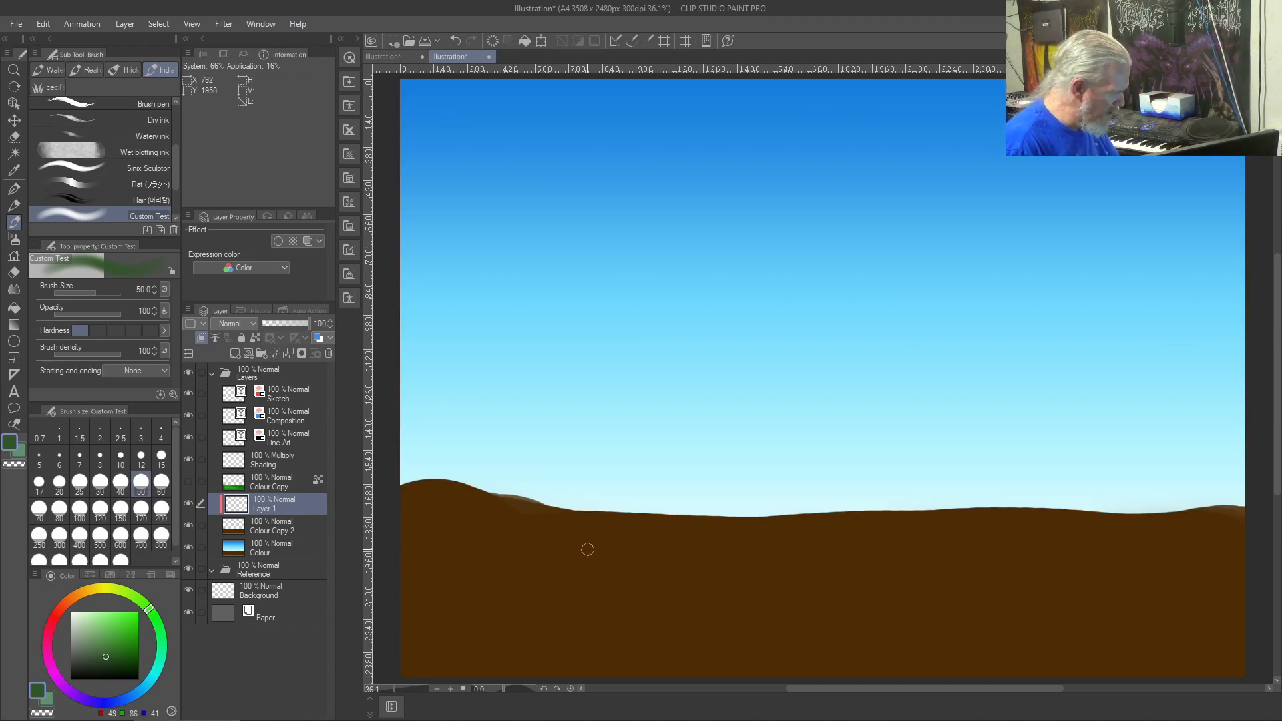
- Enlarge the Custom Test brush up to 250 and cover the whole brown ground with dark green on the clipped Layer 1
key("bracketright")
key("bracketright")
key("bracketright")
key("bracketright")
key("bracketright")
key("bracketright")
key("bracketright")
key("bracketright")
key("bracketright")
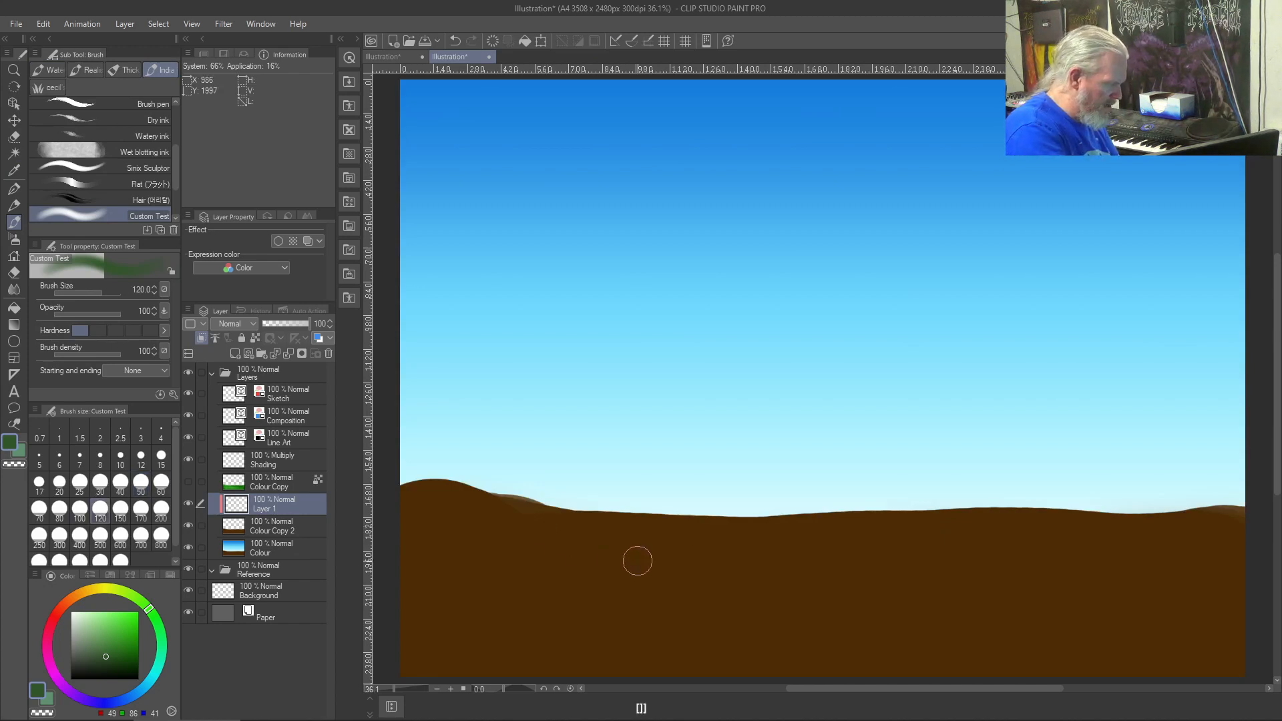
mouse_move(422, 502)
left_mouse_down()
mouse_move(701, 532)
mouse_move(502, 510)
mouse_move(628, 535)
mouse_move(585, 531)
mouse_move(723, 531)
mouse_move(479, 528)
mouse_move(656, 545)
mouse_move(622, 529)
mouse_move(458, 599)
mouse_move(460, 581)
mouse_move(574, 539)
mouse_move(769, 554)
mouse_move(681, 541)
mouse_move(769, 533)
mouse_move(402, 499)
mouse_move(734, 550)
mouse_move(701, 536)
mouse_move(813, 534)
mouse_move(516, 517)
mouse_move(740, 553)
mouse_move(874, 530)
mouse_move(820, 527)
mouse_move(831, 522)
mouse_move(968, 539)
mouse_move(911, 523)
mouse_move(1079, 532)
mouse_move(996, 519)
mouse_move(1097, 529)
mouse_move(985, 529)
mouse_move(1103, 540)
mouse_move(1182, 539)
mouse_move(1129, 536)
mouse_move(1237, 520)
mouse_move(1185, 531)
mouse_move(1213, 524)
mouse_move(1197, 529)
mouse_move(1196, 548)
mouse_move(1244, 567)
mouse_move(1126, 555)
mouse_move(1141, 558)
mouse_move(1033, 575)
mouse_move(808, 552)
mouse_move(832, 575)
mouse_move(988, 568)
mouse_move(887, 581)
mouse_move(592, 564)
mouse_move(612, 570)
mouse_move(504, 588)
mouse_move(414, 552)
mouse_move(421, 609)
mouse_move(495, 541)
mouse_move(431, 578)
mouse_move(432, 647)
mouse_move(468, 652)
mouse_move(423, 661)
mouse_move(432, 675)
mouse_move(524, 643)
mouse_move(633, 641)
mouse_move(675, 612)
mouse_move(547, 663)
mouse_move(799, 663)
mouse_move(790, 621)
mouse_move(812, 639)
mouse_move(949, 623)
mouse_move(876, 569)
mouse_move(1062, 609)
mouse_move(924, 647)
mouse_move(941, 667)
mouse_move(1025, 655)
mouse_move(1198, 693)
left_mouse_up()
left_click(1199, 688)
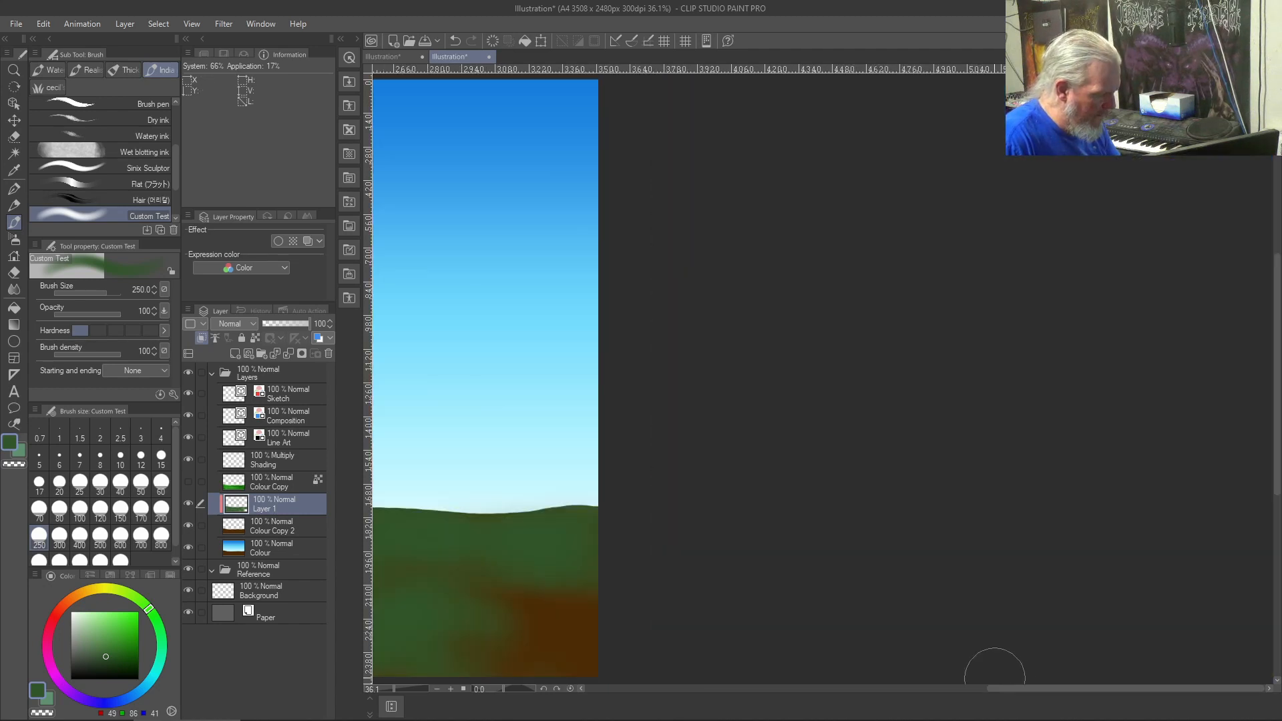
left_click(1018, 691)
mouse_move(1175, 601)
left_mouse_down()
mouse_move(1222, 606)
mouse_move(1146, 594)
mouse_move(1162, 621)
mouse_move(1113, 647)
mouse_move(1064, 610)
mouse_move(1069, 577)
left_mouse_up()
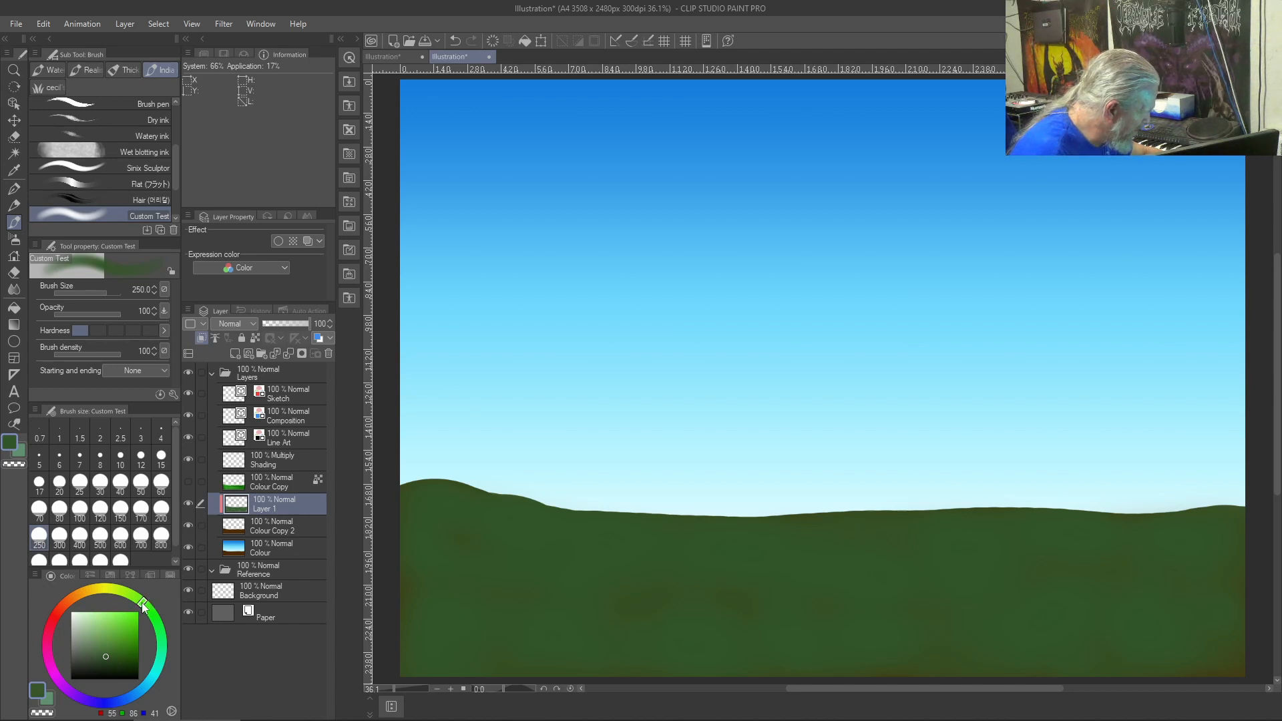
- Choose a lighter green (RGB 64, 111, 42), reduce the brush to 120 and paint a highlight band along the hill crest
left_click(112, 648)
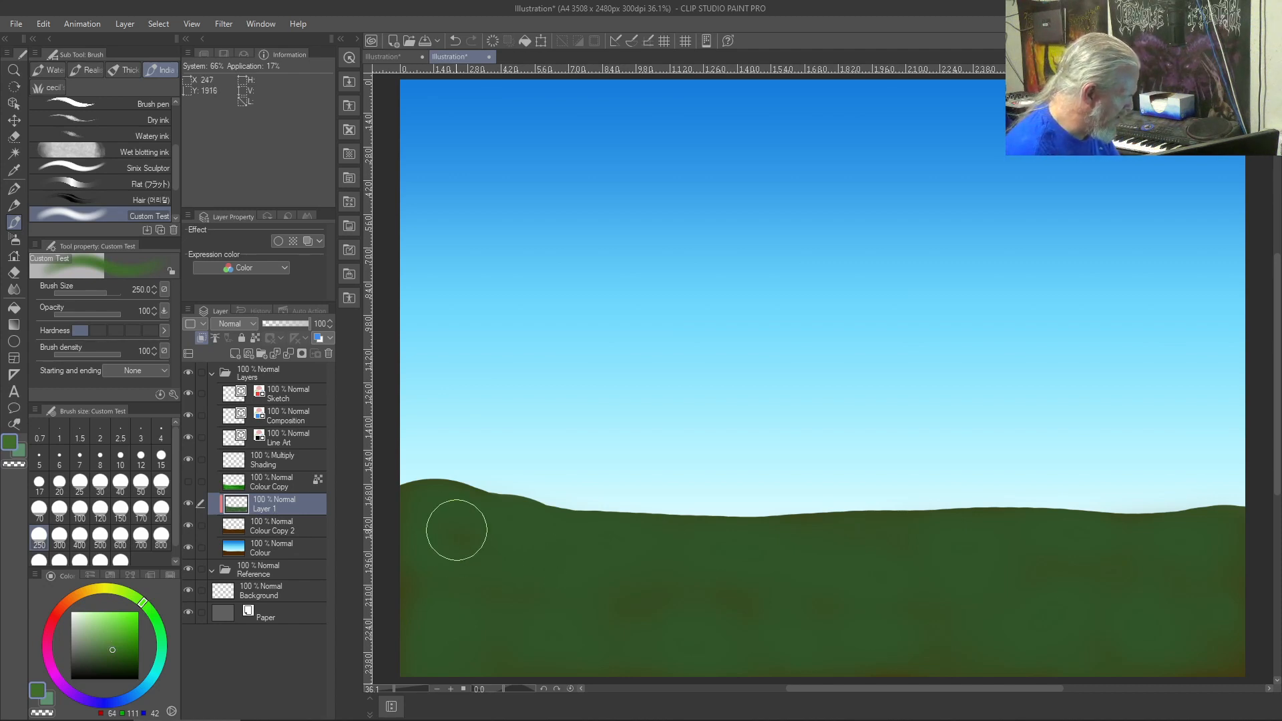
key("bracketleft")
key("bracketleft")
key("bracketleft")
key("bracketleft")
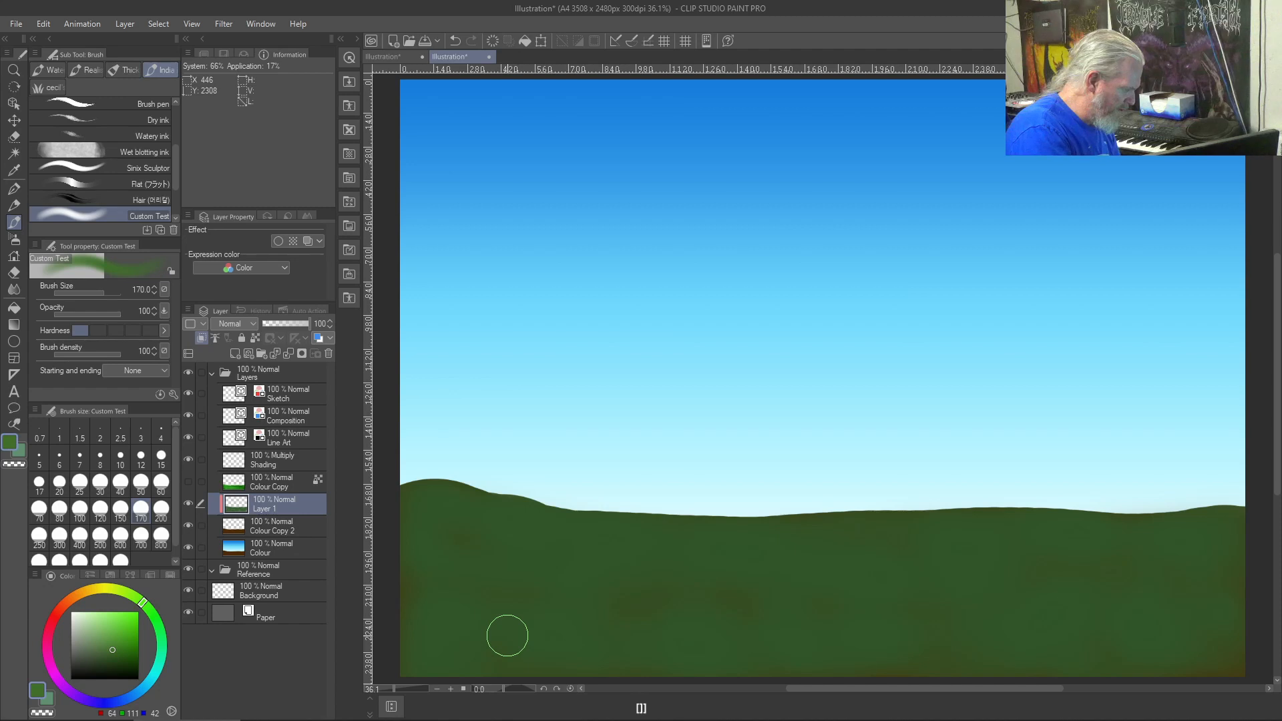
mouse_move(435, 493)
left_mouse_down()
mouse_move(416, 491)
mouse_move(484, 507)
left_mouse_up()
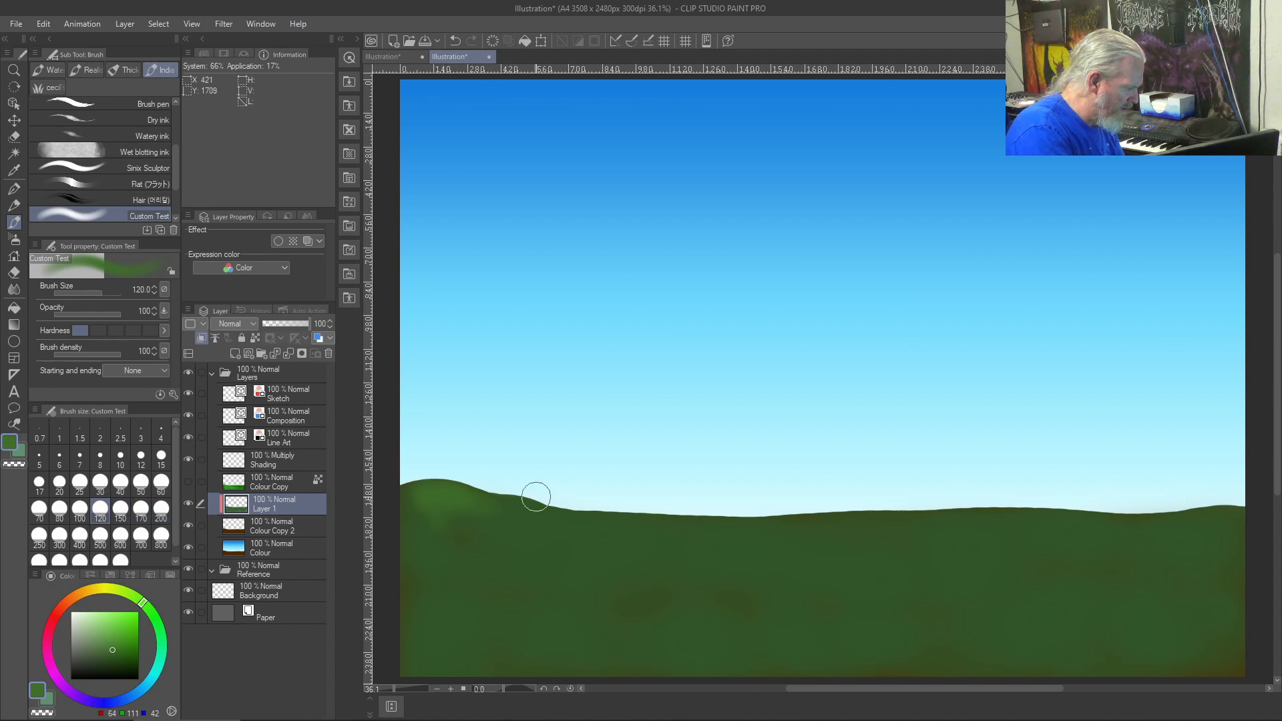
mouse_move(516, 498)
left_mouse_down()
mouse_move(574, 524)
mouse_move(544, 513)
mouse_move(618, 524)
mouse_move(499, 504)
mouse_move(613, 528)
mouse_move(628, 526)
mouse_move(528, 517)
mouse_move(631, 520)
mouse_move(557, 502)
mouse_move(726, 523)
mouse_move(833, 511)
mouse_move(754, 526)
mouse_move(878, 512)
mouse_move(938, 524)
mouse_move(706, 515)
mouse_move(874, 509)
mouse_move(1081, 525)
mouse_move(971, 530)
mouse_move(1145, 528)
mouse_move(1217, 512)
mouse_move(1117, 526)
mouse_move(1171, 518)
mouse_move(1098, 542)
mouse_move(1224, 514)
left_mouse_up()
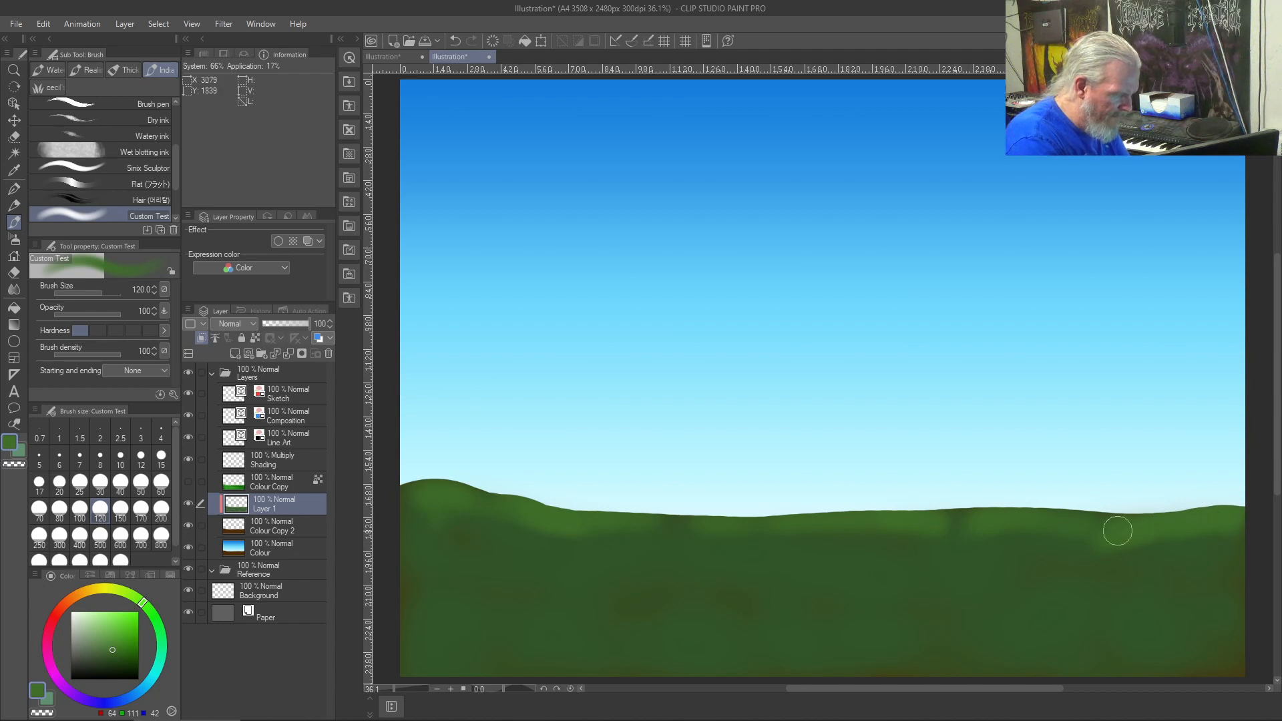
- Reduce the brush to 60 and paint horizontal lighter green strokes below the crest on the right half of the ground
key("bracketleft")
key("bracketleft")
key("bracketleft")
key("bracketleft")
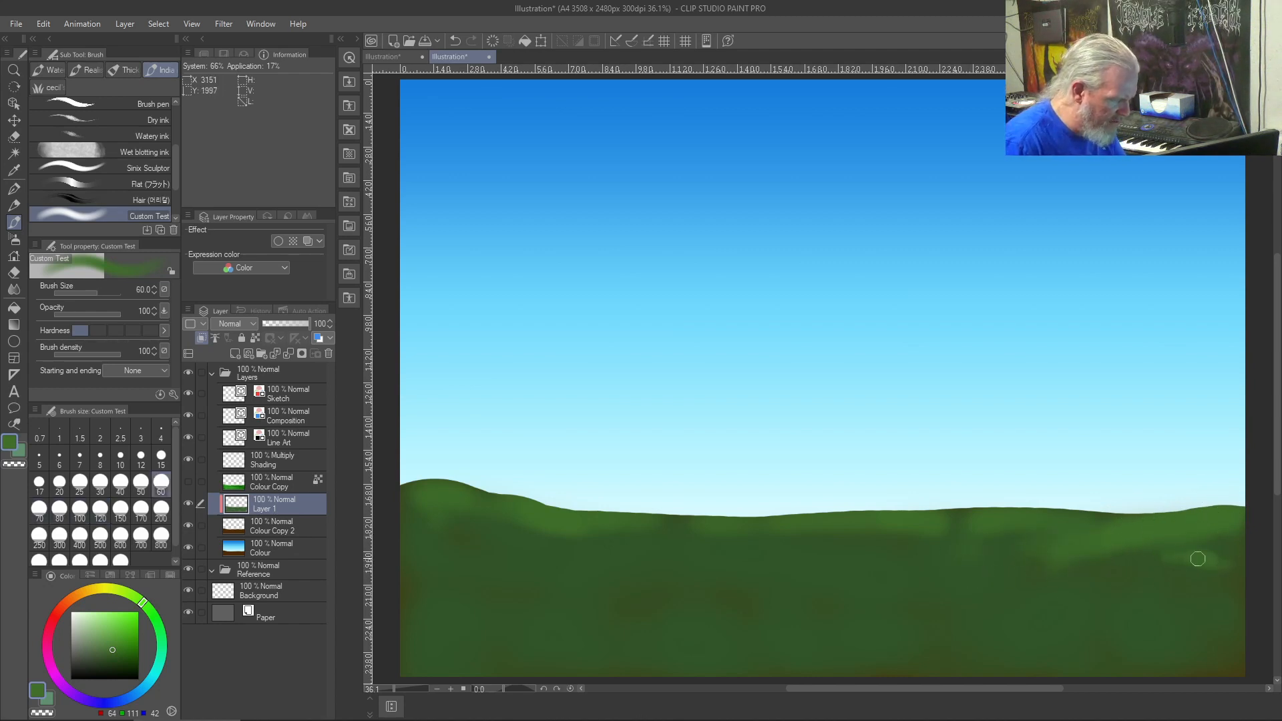
mouse_move(1205, 563)
left_mouse_down()
mouse_move(1093, 565)
mouse_move(1143, 563)
left_mouse_up()
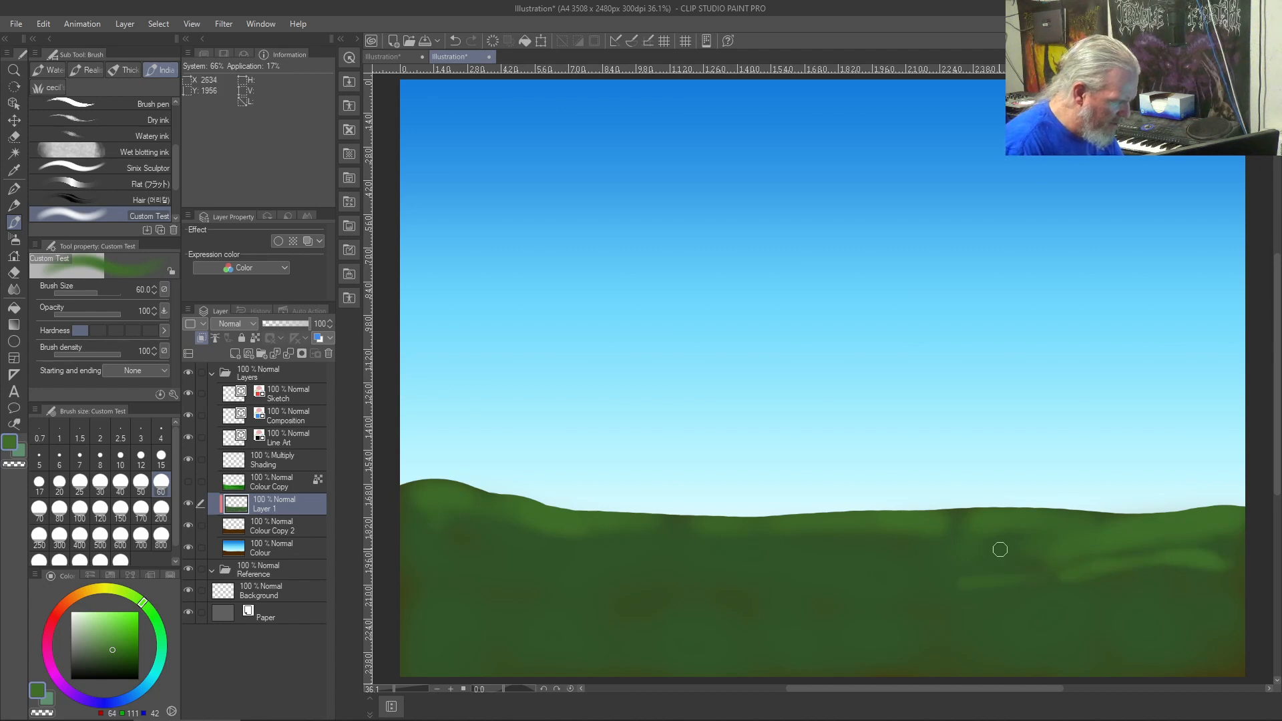
left_click_drag(995, 555, 788, 552)
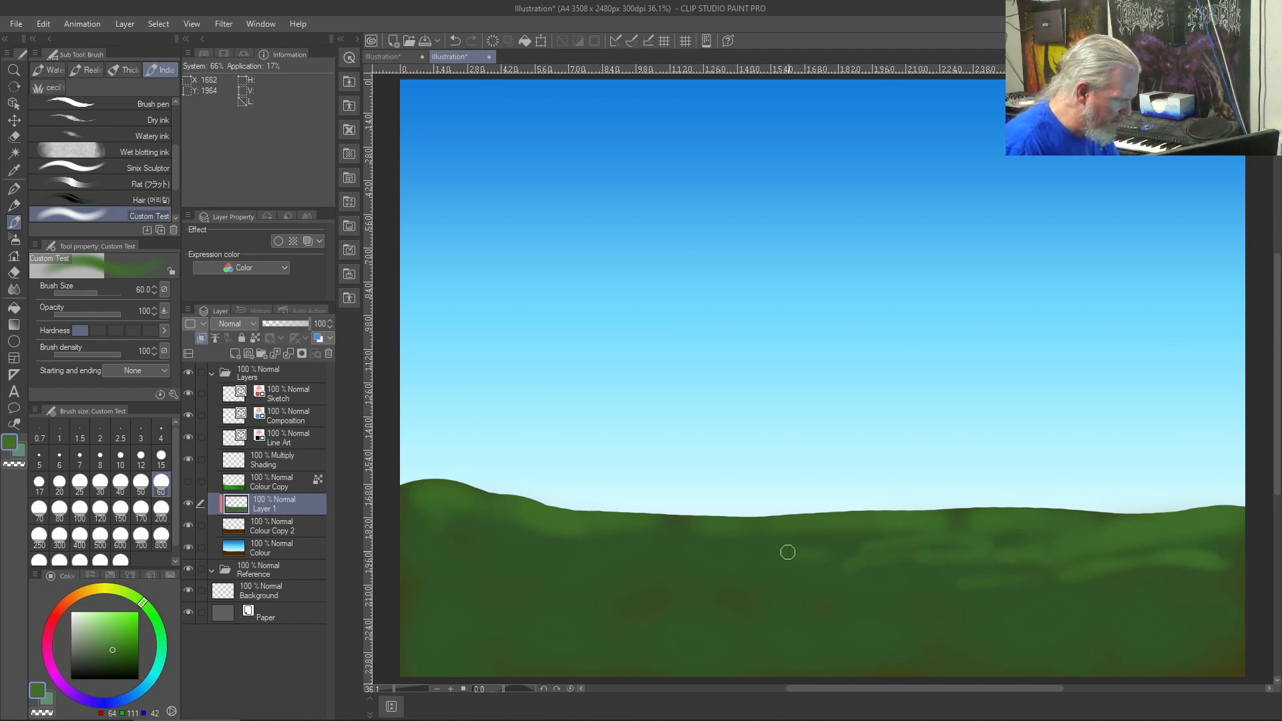
- Reduce the brush to 40 and add thin lighter green strokes across the left and middle of the ground
key("bracketleft")
key("bracketleft")
mouse_move(739, 552)
left_mouse_down()
mouse_move(682, 548)
mouse_move(818, 556)
mouse_move(583, 550)
mouse_move(722, 562)
mouse_move(483, 530)
mouse_move(417, 540)
mouse_move(608, 553)
mouse_move(417, 562)
mouse_move(480, 582)
mouse_move(433, 567)
mouse_move(687, 595)
mouse_move(437, 573)
left_mouse_up()
mouse_move(734, 589)
left_mouse_down()
mouse_move(650, 565)
mouse_move(544, 567)
left_mouse_up()
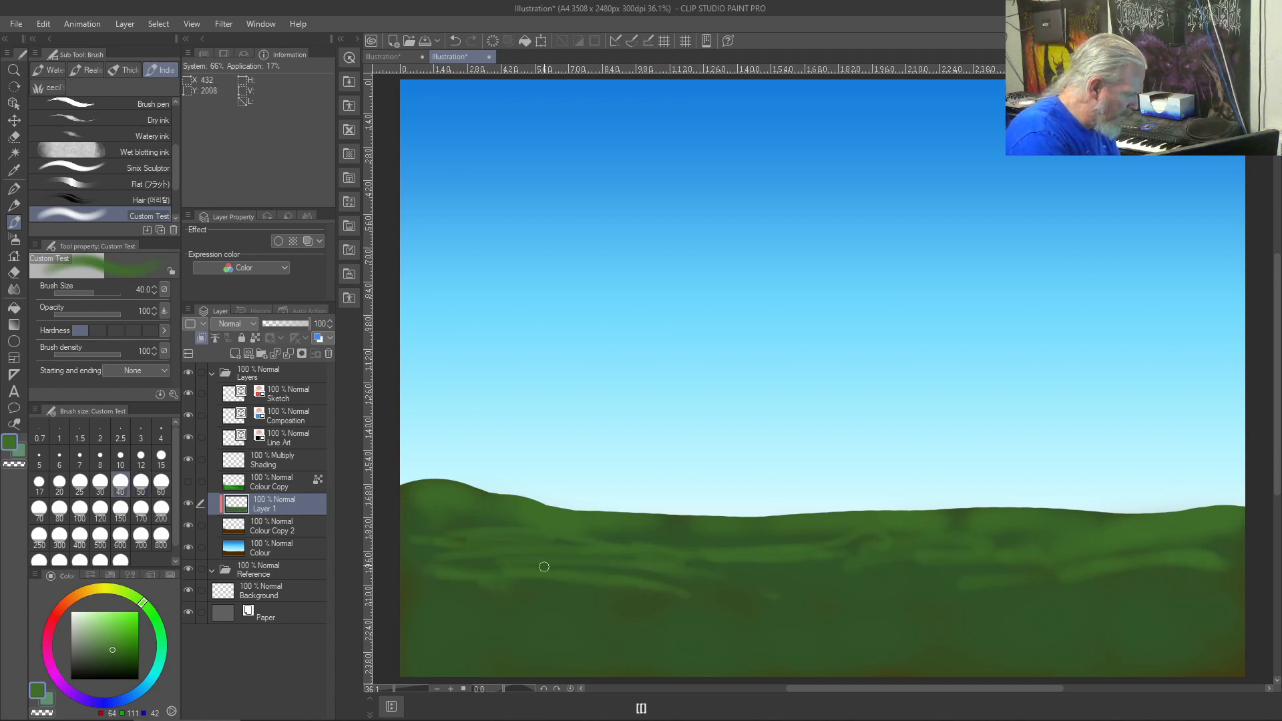
left_click_drag(832, 588, 952, 578)
- Enlarge the brush to 70 and add broader lighter green strokes through the middle and the lower right of the ground
key("bracketright")
key("bracketright")
key("bracketright")
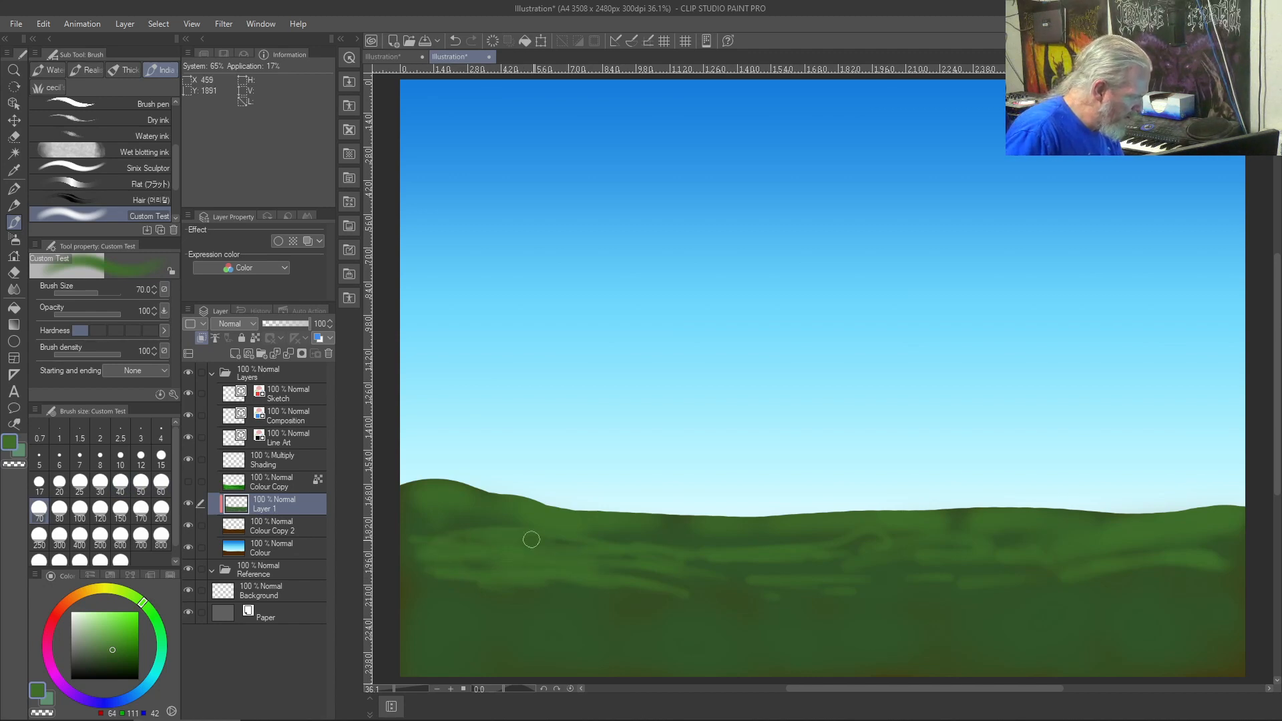
left_click_drag(695, 569, 953, 564)
mouse_move(1215, 624)
left_mouse_down()
mouse_move(1182, 601)
mouse_move(1238, 621)
mouse_move(1211, 579)
mouse_move(1207, 619)
mouse_move(1185, 603)
mouse_move(1154, 618)
mouse_move(1195, 633)
mouse_move(1159, 623)
mouse_move(1181, 604)
mouse_move(1140, 608)
mouse_move(1139, 627)
mouse_move(1120, 620)
mouse_move(1140, 604)
mouse_move(979, 619)
left_mouse_up()
mouse_move(857, 621)
left_mouse_down()
mouse_move(925, 607)
mouse_move(735, 642)
left_mouse_up()
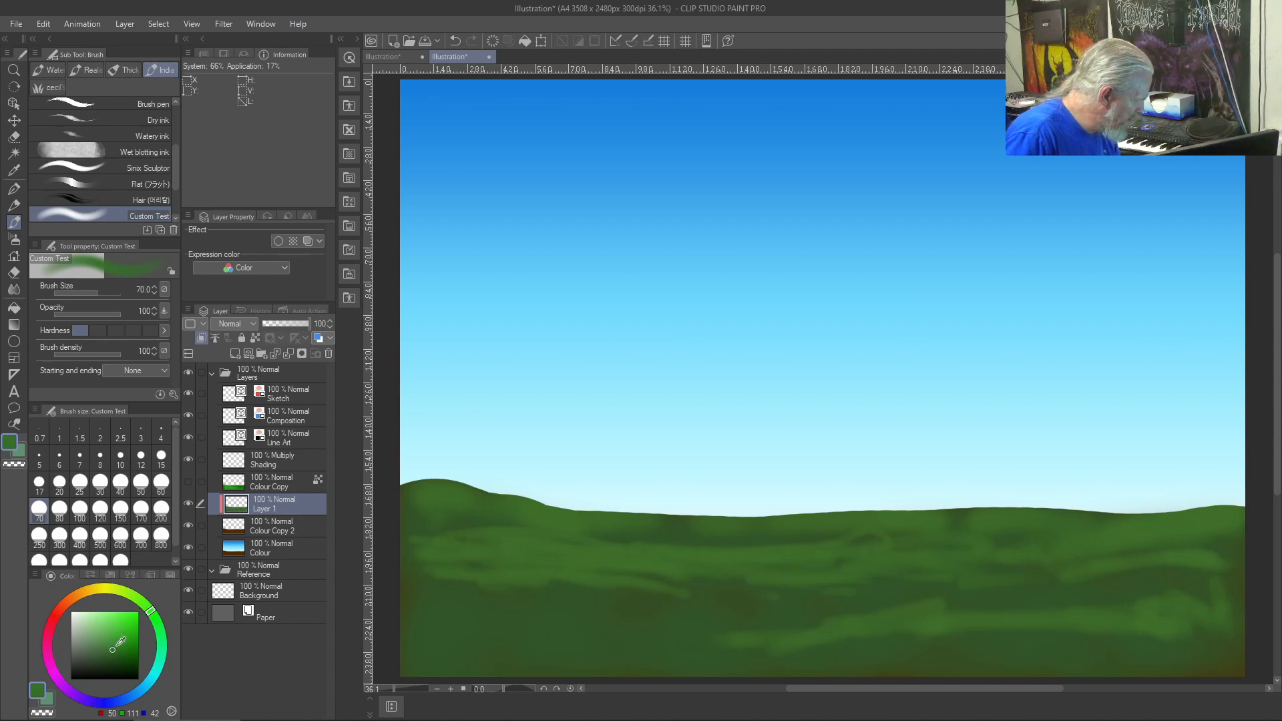
- Paint brighter green strokes (RGB 54, 136, 43) over the hill and across the middle and foreground
mouse_move(542, 553)
left_mouse_down()
mouse_move(567, 561)
mouse_move(438, 553)
mouse_move(533, 548)
mouse_move(466, 534)
mouse_move(535, 539)
mouse_move(481, 533)
mouse_move(497, 530)
mouse_move(466, 502)
left_mouse_up()
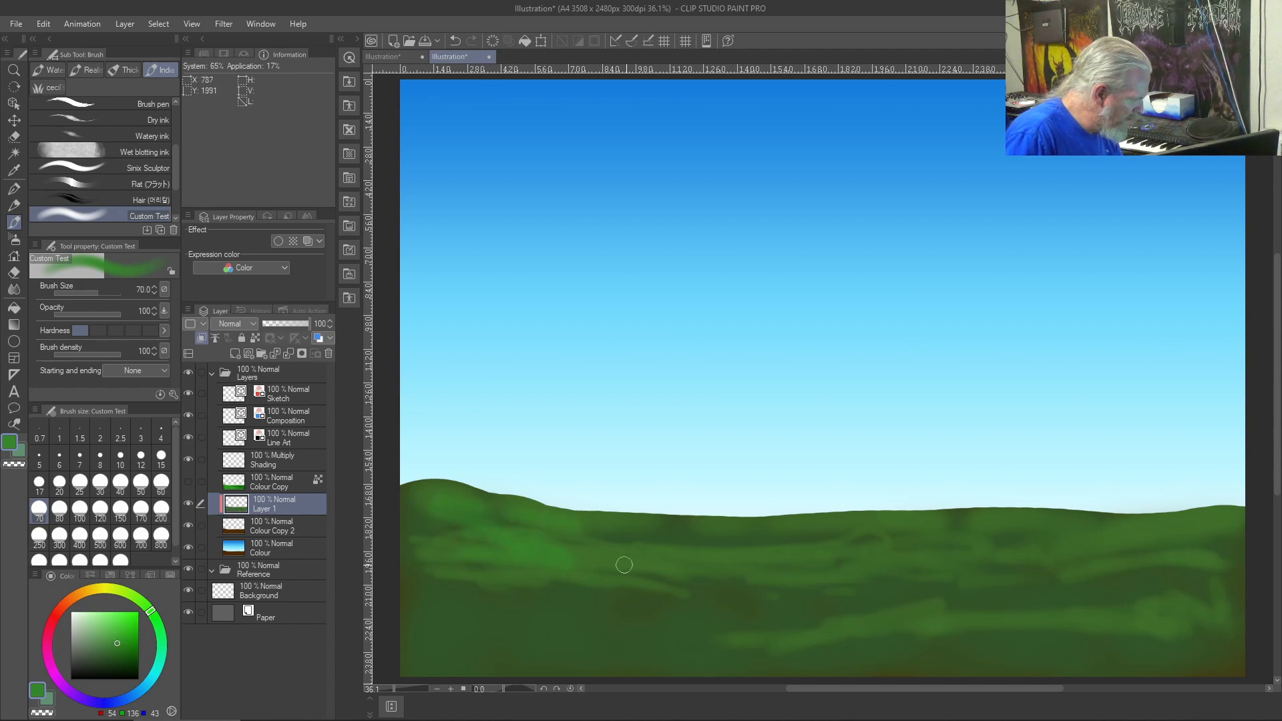
left_click_drag(693, 569, 559, 561)
mouse_move(860, 564)
left_mouse_down()
mouse_move(764, 557)
mouse_move(905, 551)
mouse_move(800, 552)
mouse_move(755, 541)
mouse_move(811, 539)
mouse_move(803, 523)
mouse_move(819, 522)
mouse_move(781, 527)
left_mouse_up()
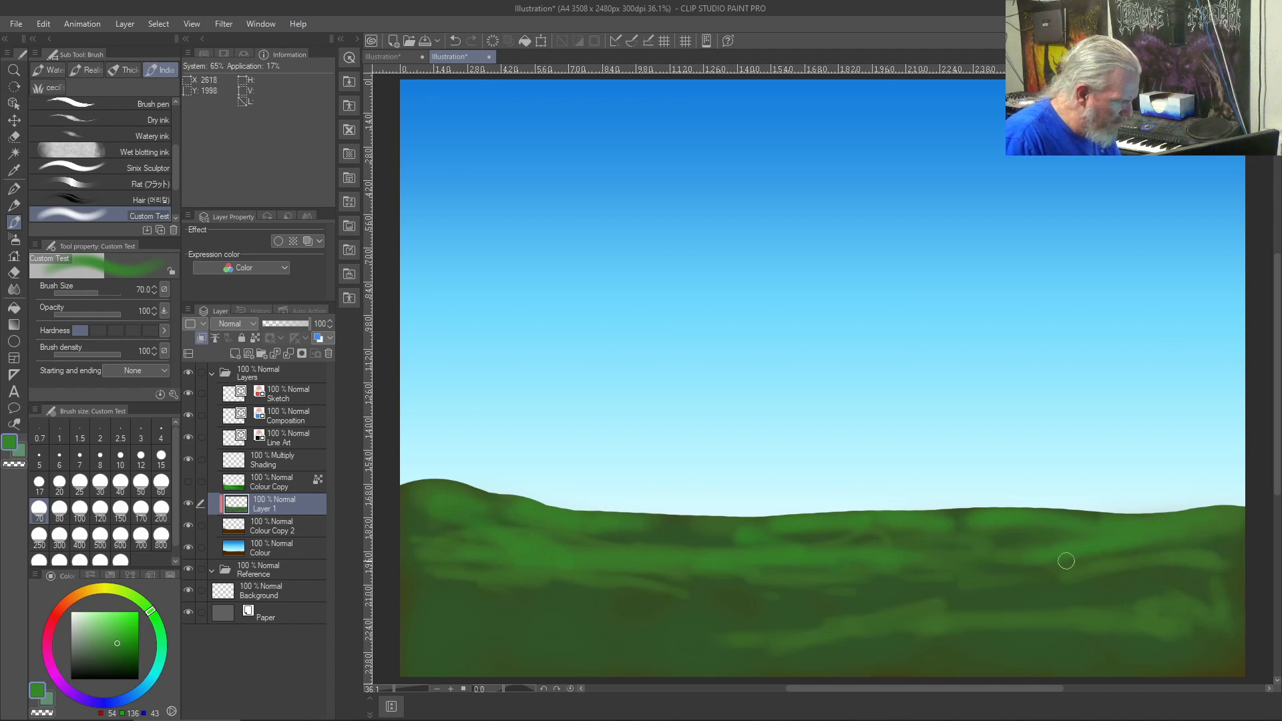
left_click_drag(1122, 620, 711, 619)
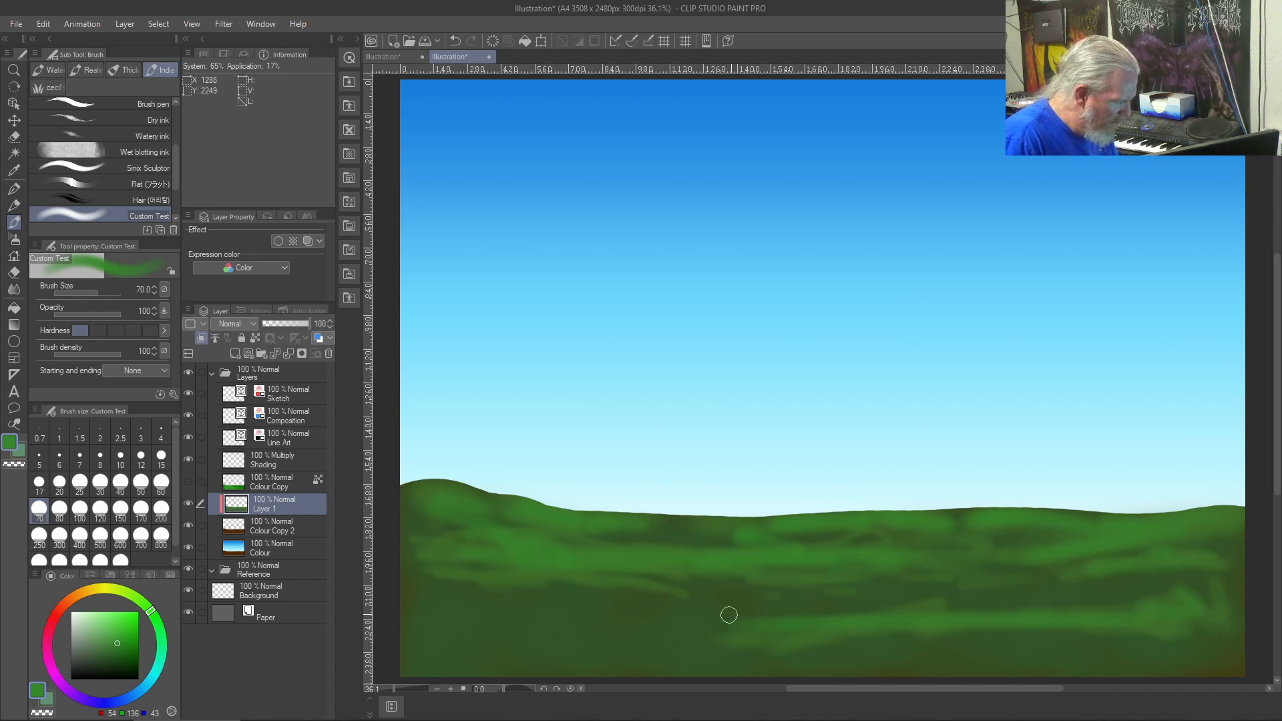
mouse_move(505, 610)
left_mouse_down()
mouse_move(610, 613)
mouse_move(721, 601)
mouse_move(481, 607)
mouse_move(685, 612)
mouse_move(602, 599)
mouse_move(529, 607)
mouse_move(494, 625)
mouse_move(655, 636)
mouse_move(452, 653)
mouse_move(407, 638)
mouse_move(610, 652)
mouse_move(452, 624)
mouse_move(408, 554)
mouse_move(483, 627)
mouse_move(464, 607)
mouse_move(547, 641)
mouse_move(503, 621)
mouse_move(631, 638)
mouse_move(444, 640)
mouse_move(528, 654)
mouse_move(772, 666)
mouse_move(511, 649)
mouse_move(758, 654)
mouse_move(477, 646)
mouse_move(719, 670)
mouse_move(720, 659)
mouse_move(913, 664)
mouse_move(635, 635)
mouse_move(736, 629)
mouse_move(566, 619)
mouse_move(835, 639)
mouse_move(756, 611)
mouse_move(1043, 622)
left_mouse_up()
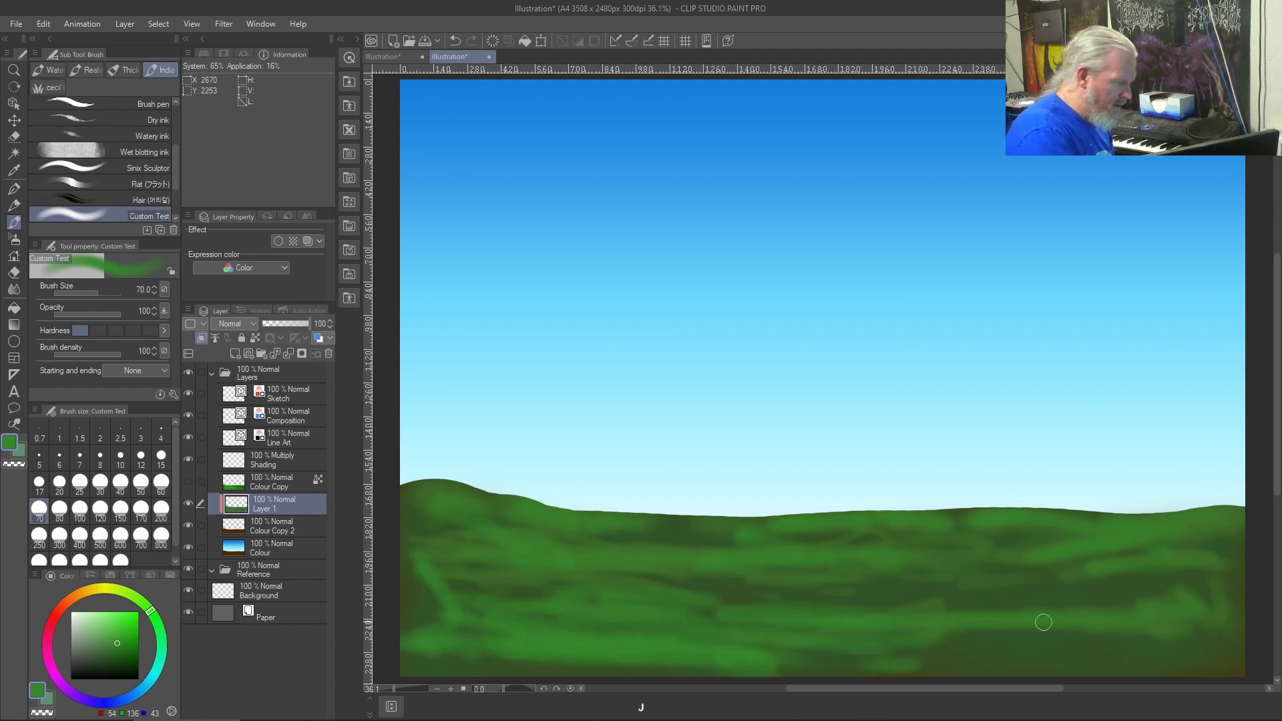
- Smooth the green strokes along the hill crest using the Blend tool at size 170
key("j")
key("bracketright")
key("bracketright")
key("bracketright")
key("bracketright")
key("bracketright")
key("bracketright")
key("bracketright")
key("bracketright")
key("bracketright")
key("bracketright")
left_click_drag(441, 516, 420, 500)
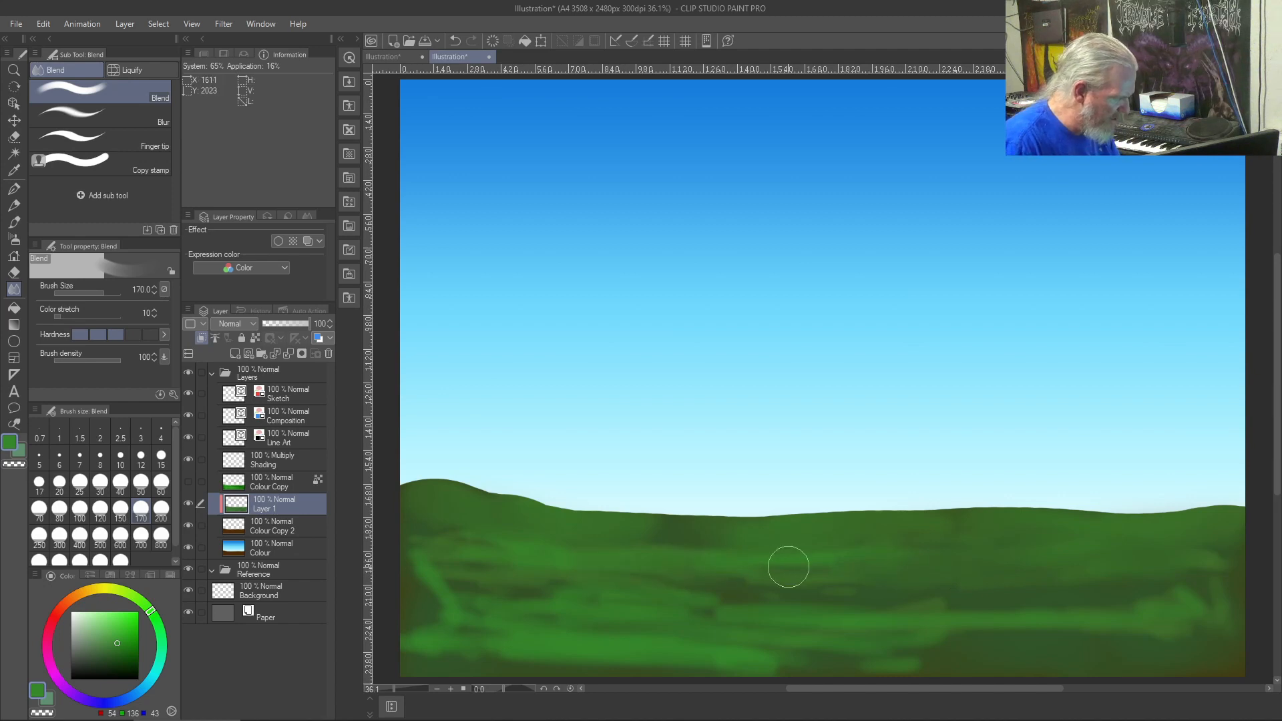
- Reduce the Blend brush gradually to 25 and soften the finer strokes in the middle and foreground
key("bracketleft")
key("bracketleft")
key("bracketleft")
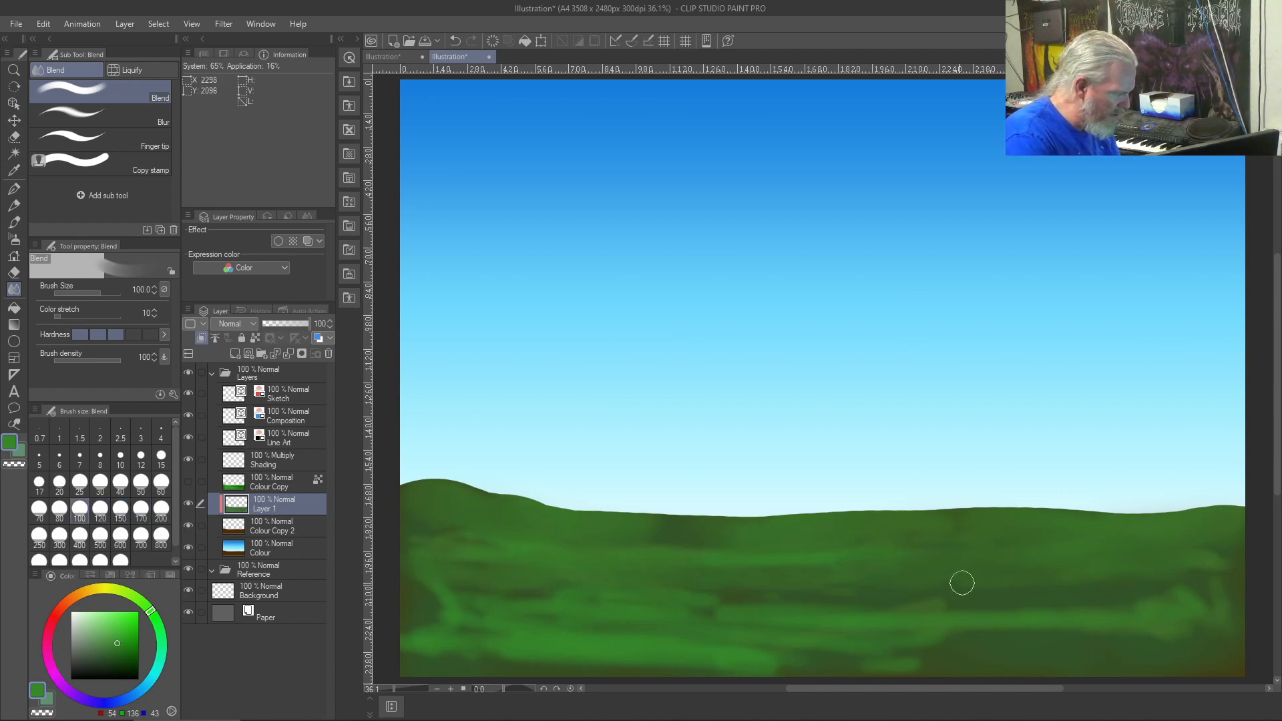
key("bracketleft")
key("bracketleft")
key("bracketleft")
key("bracketleft")
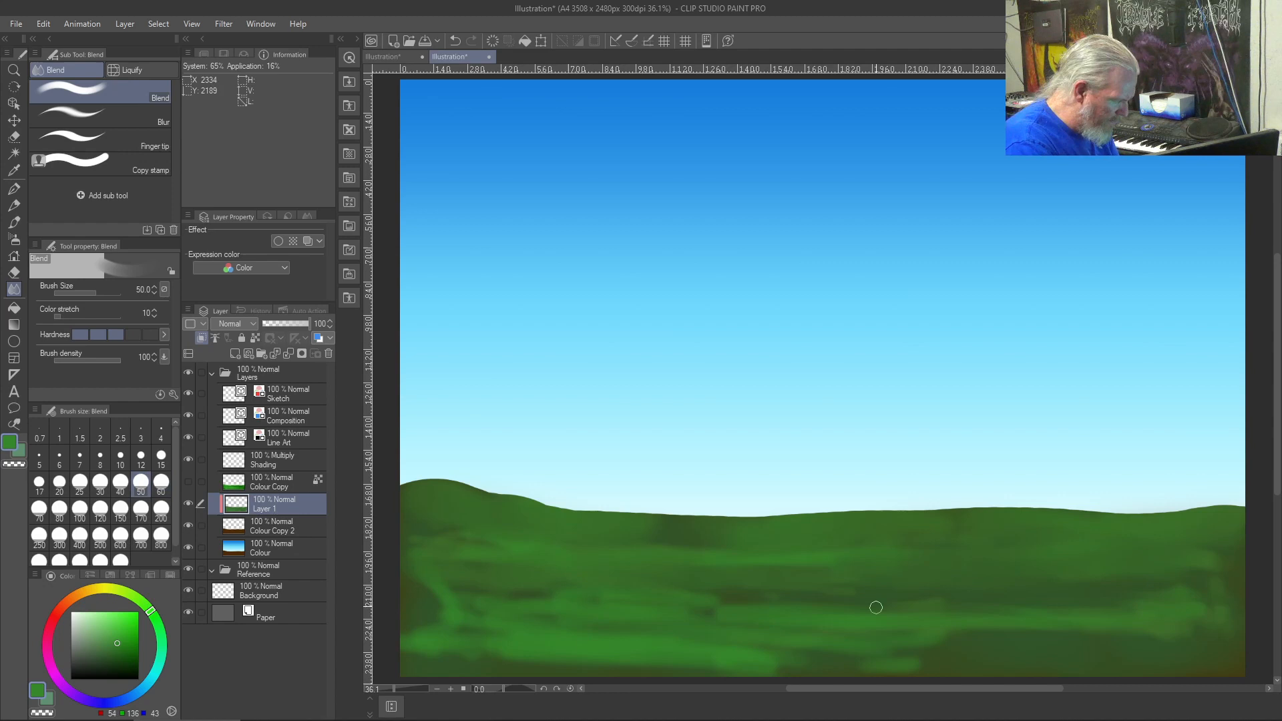
key("bracketleft")
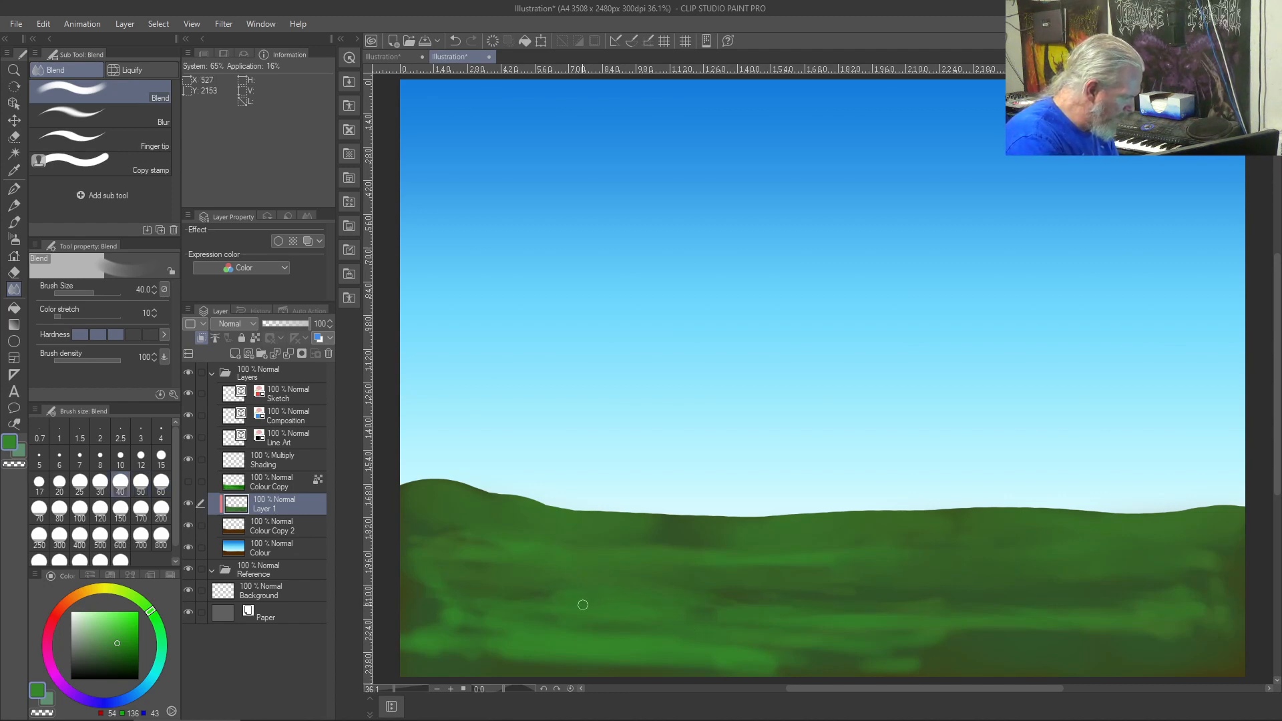
key("bracketleft")
key("bracketleft")
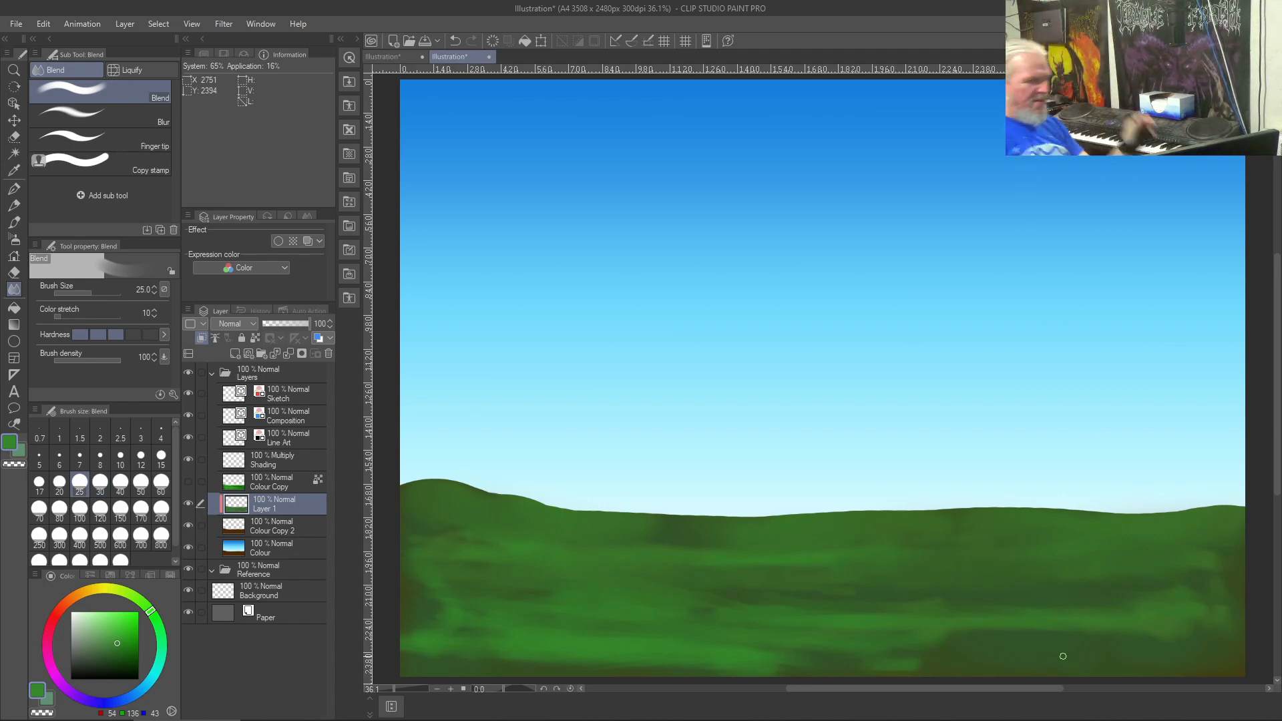
- Enlarge the Blend brush to 150 and smooth the remaining foreground strokes into soft green tones
key("bracketright")
key("bracketright")
key("bracketright")
key("bracketright")
key("bracketright")
key("bracketright")
key("bracketright")
key("bracketright")
key("bracketright")
mouse_move(412, 653)
left_mouse_down()
mouse_move(602, 626)
mouse_move(460, 611)
mouse_move(511, 644)
mouse_move(723, 637)
mouse_move(413, 639)
mouse_move(659, 660)
mouse_move(1015, 657)
left_mouse_up()
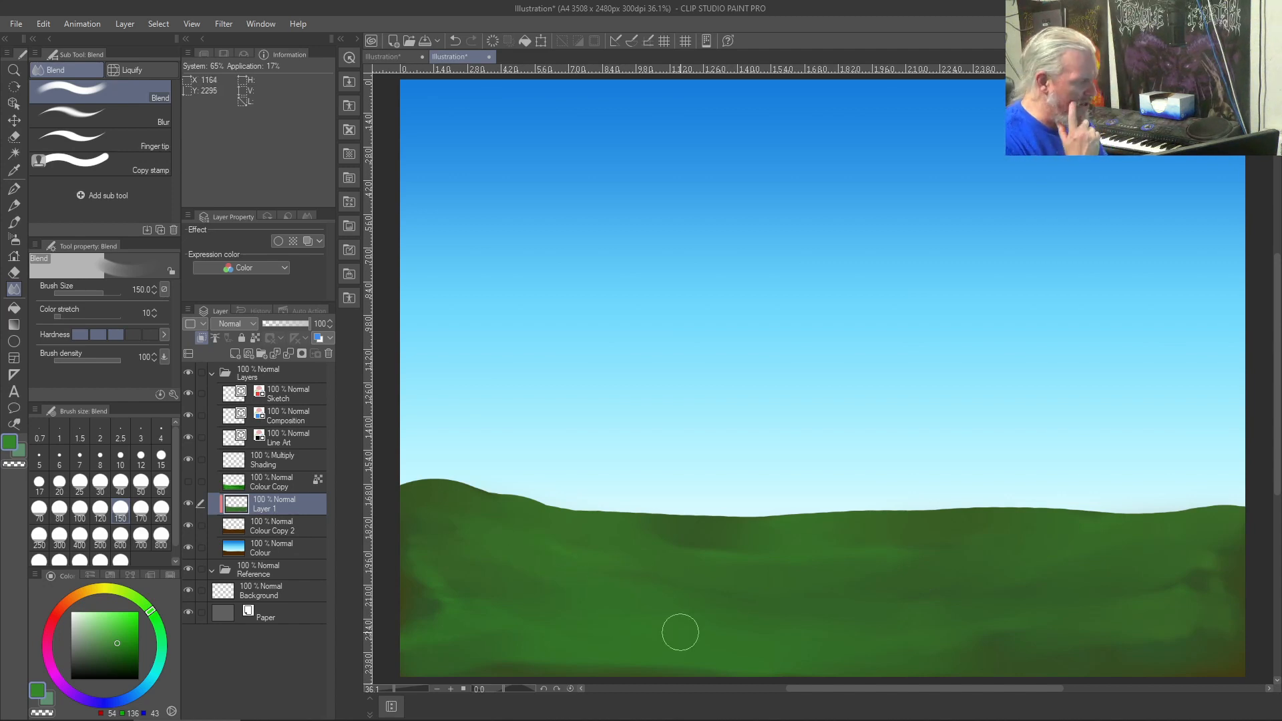
- Choose a brighter green (RGB 61, 159, 48) and paint highlights on the left hill and middle slopes with the Custom Test brush
left_click(118, 637)
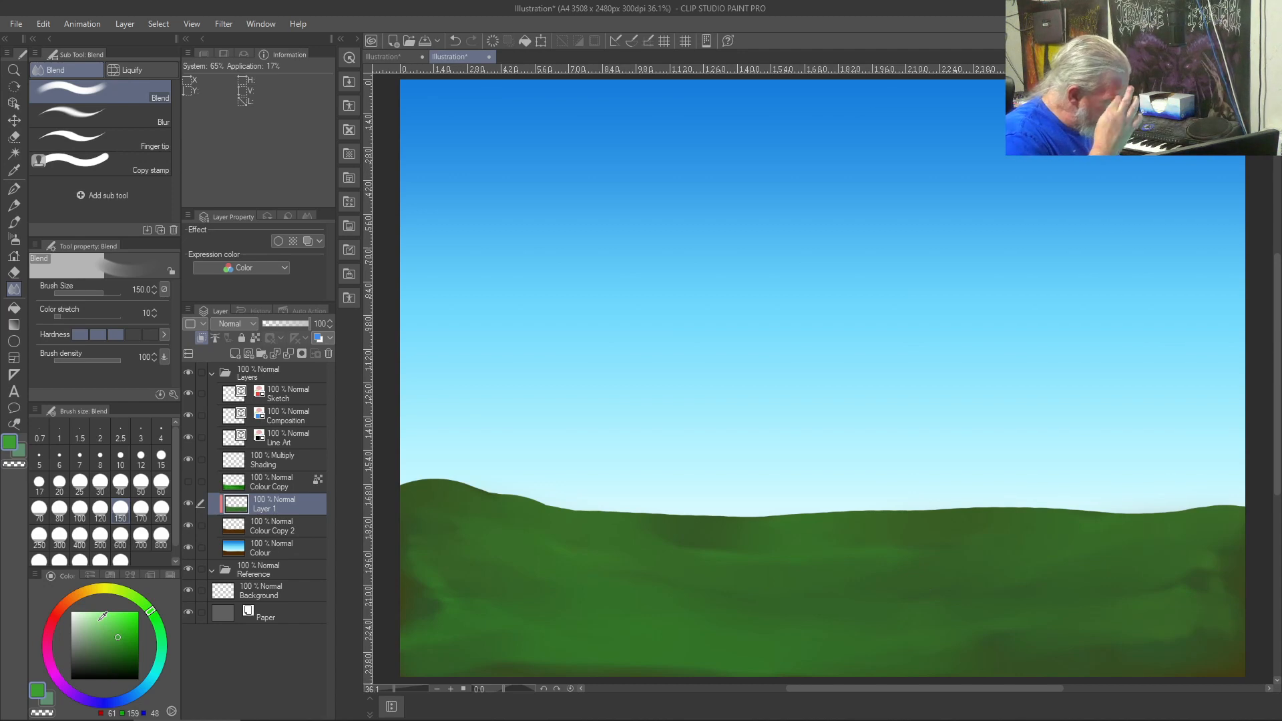
key("b")
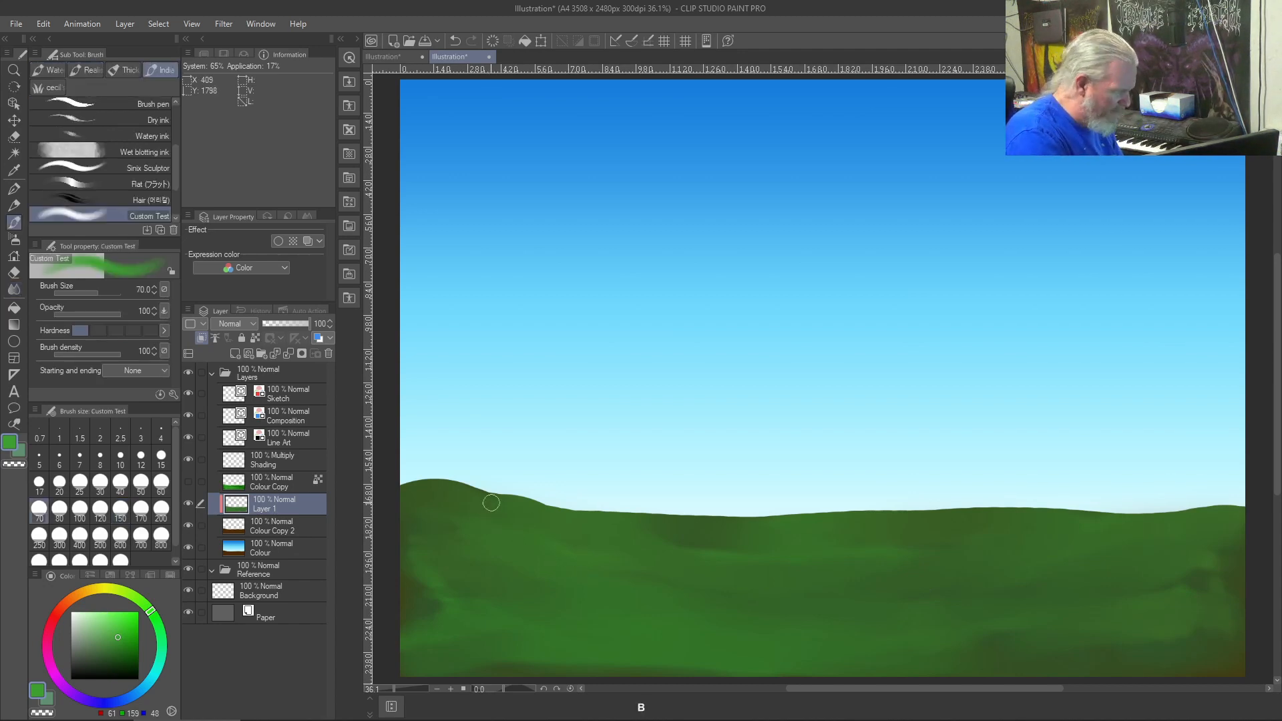
mouse_move(427, 487)
left_mouse_down()
mouse_move(467, 488)
mouse_move(634, 572)
mouse_move(570, 560)
mouse_move(634, 558)
mouse_move(572, 516)
mouse_move(636, 538)
mouse_move(512, 499)
left_mouse_up()
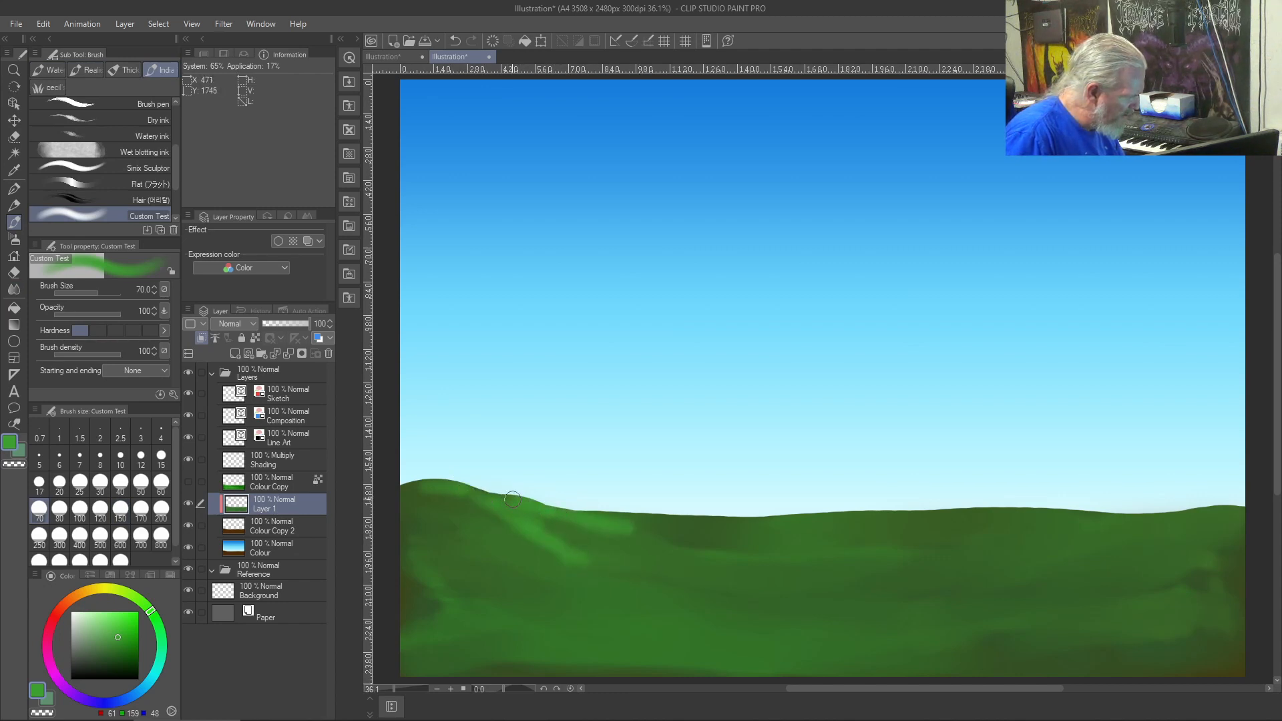
mouse_move(668, 551)
left_mouse_down()
mouse_move(719, 558)
mouse_move(672, 554)
left_mouse_up()
mouse_move(745, 534)
left_mouse_down()
mouse_move(809, 531)
mouse_move(756, 541)
mouse_move(773, 556)
mouse_move(840, 551)
mouse_move(730, 554)
mouse_move(868, 557)
mouse_move(762, 561)
mouse_move(856, 563)
mouse_move(752, 575)
mouse_move(724, 567)
mouse_move(879, 554)
mouse_move(767, 553)
mouse_move(868, 546)
mouse_move(844, 526)
mouse_move(798, 525)
mouse_move(951, 513)
mouse_move(910, 518)
mouse_move(981, 528)
mouse_move(894, 510)
mouse_move(1026, 506)
mouse_move(909, 523)
mouse_move(947, 520)
left_mouse_up()
- Reduce the brush to 60 and add bright green highlights along the crest and slope on the right side
key("bracketleft")
key("bracketleft")
key("bracketleft")
key("bracketright")
key("bracketright")
left_click_drag(1029, 504, 1069, 511)
mouse_move(1161, 509)
left_mouse_down()
mouse_move(1134, 524)
mouse_move(1101, 512)
left_mouse_up()
mouse_move(1192, 507)
left_mouse_down()
mouse_move(1137, 521)
mouse_move(1224, 504)
mouse_move(1114, 526)
mouse_move(1113, 515)
mouse_move(1067, 538)
mouse_move(1104, 521)
mouse_move(977, 530)
mouse_move(1112, 523)
mouse_move(983, 562)
left_mouse_up()
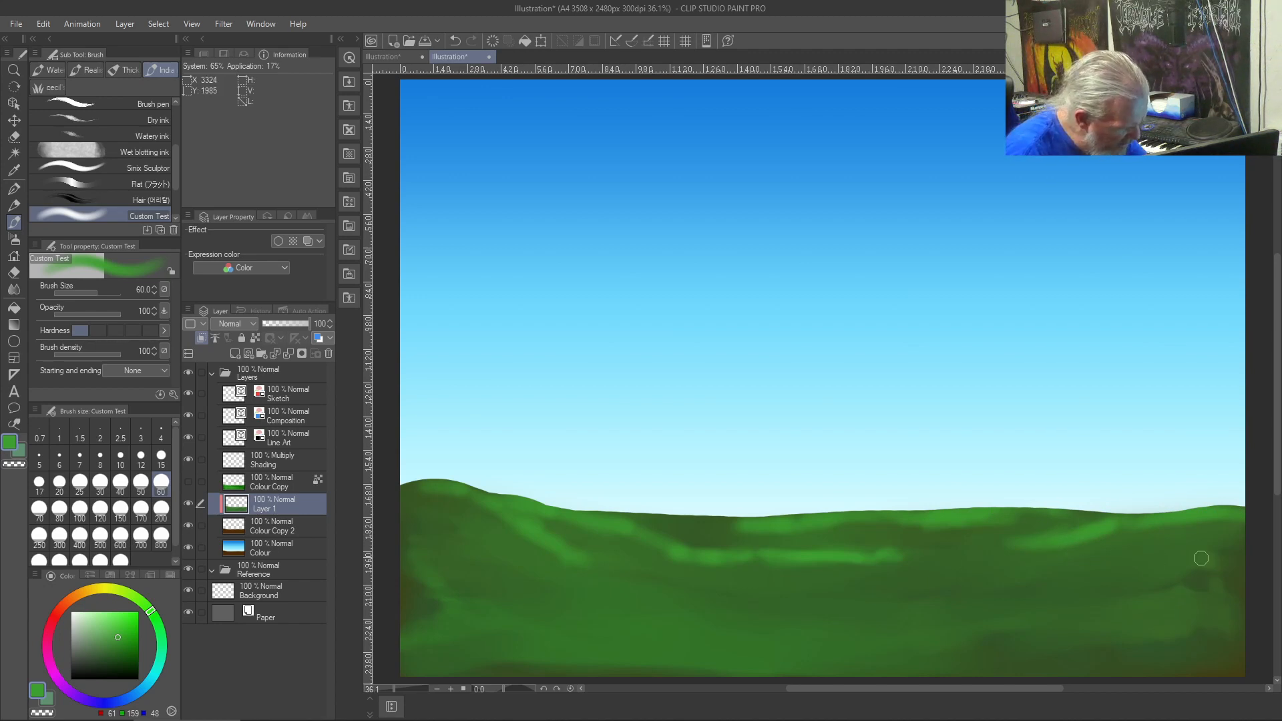
- Sample greens from the painting and add strokes of mid green (RGB 59, 136, 44) down the left hill and left foreground
right_click(1195, 584)
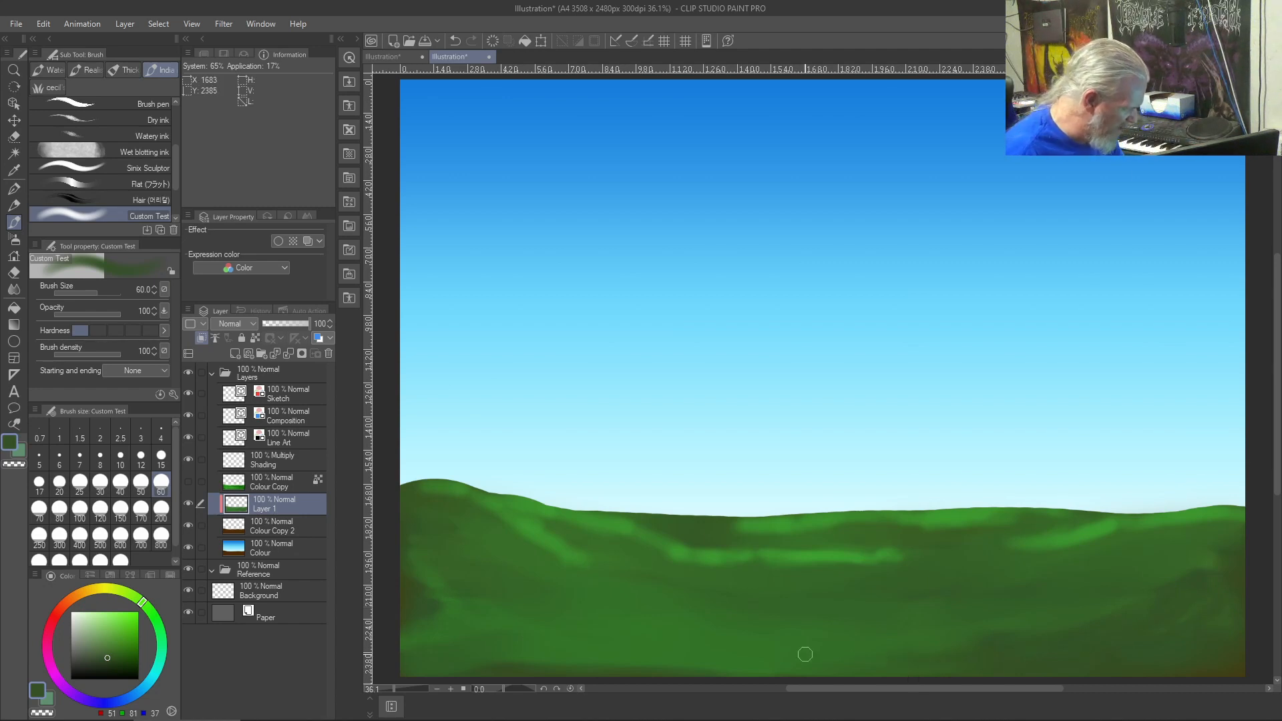
right_click(582, 562)
mouse_move(575, 565)
left_mouse_down()
mouse_move(623, 587)
mouse_move(587, 573)
mouse_move(637, 569)
mouse_move(584, 589)
mouse_move(569, 559)
mouse_move(599, 579)
mouse_move(579, 573)
mouse_move(799, 601)
left_mouse_up()
right_click(567, 548)
mouse_move(665, 595)
left_mouse_down()
mouse_move(786, 611)
mouse_move(647, 592)
left_mouse_up()
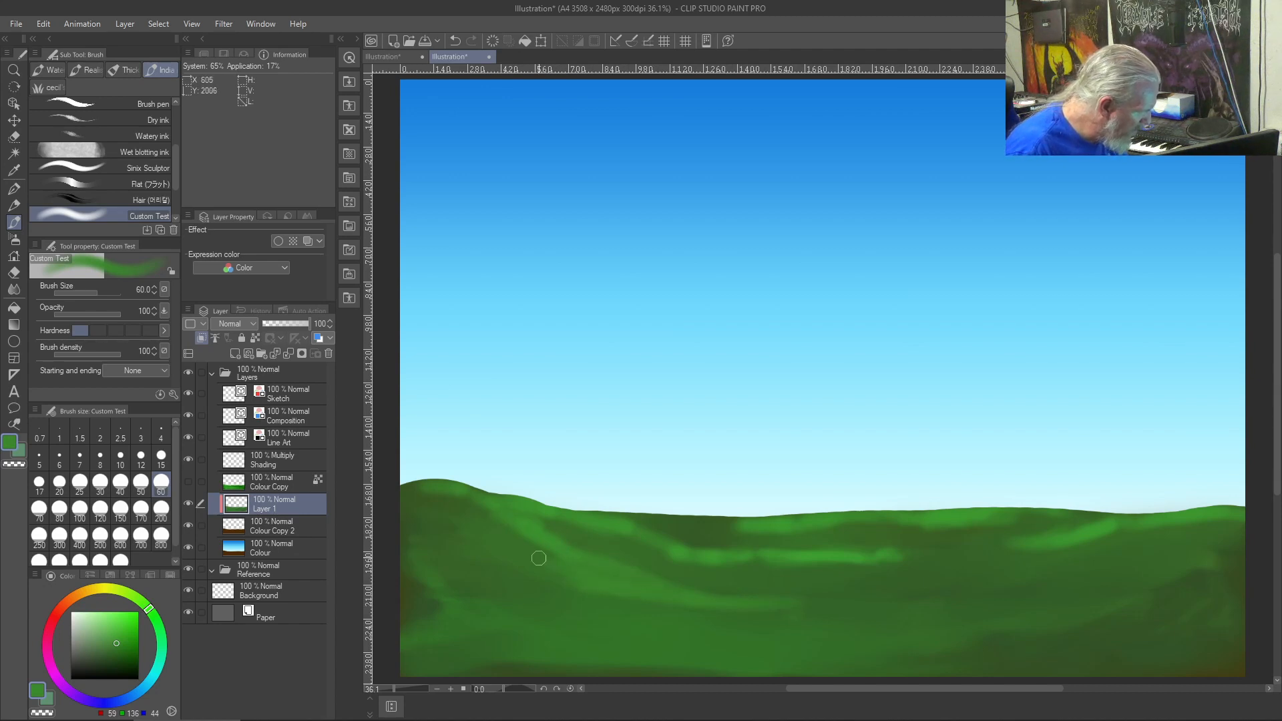
mouse_move(406, 535)
left_mouse_down()
mouse_move(533, 566)
mouse_move(424, 550)
left_mouse_up()
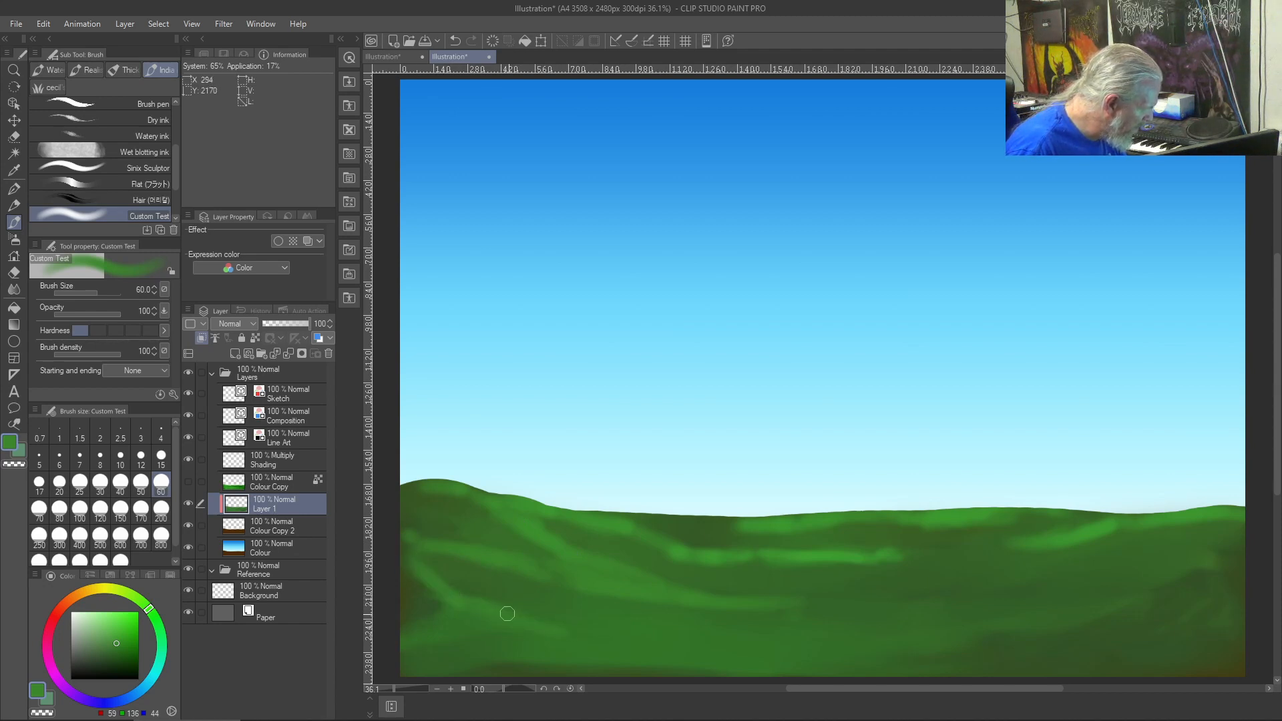
left_click_drag(461, 607, 418, 627)
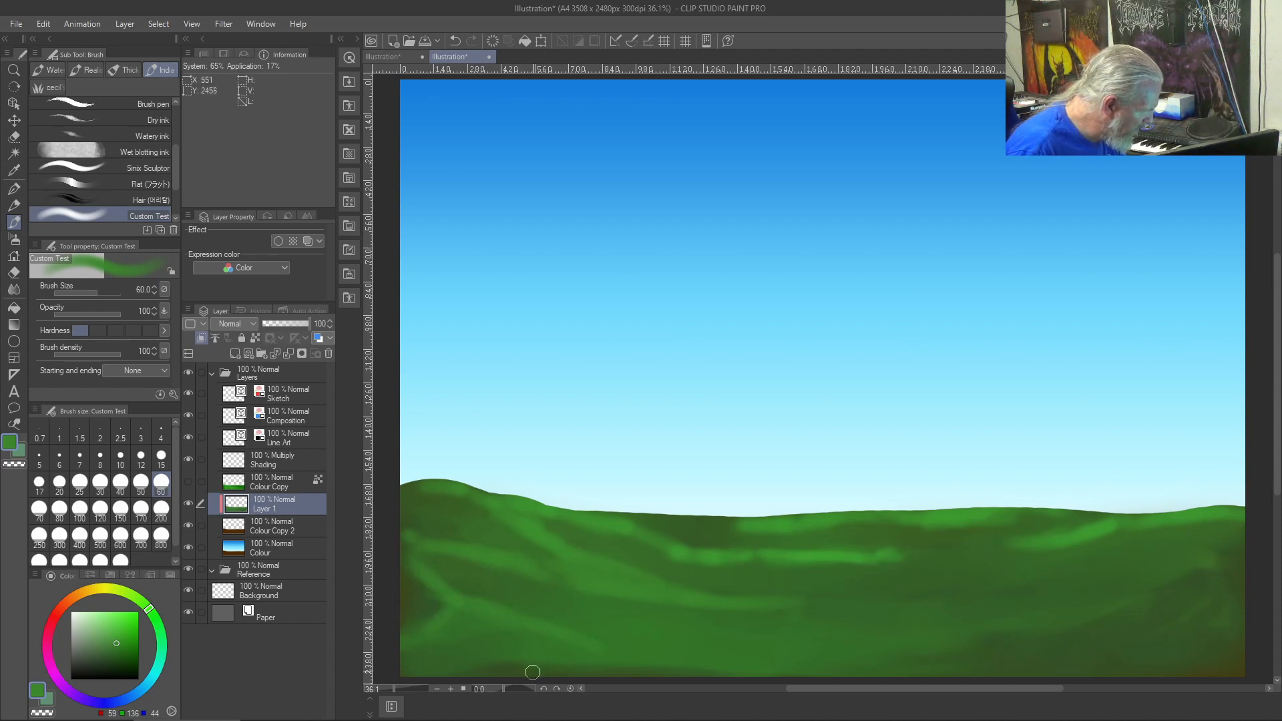
right_click(434, 607)
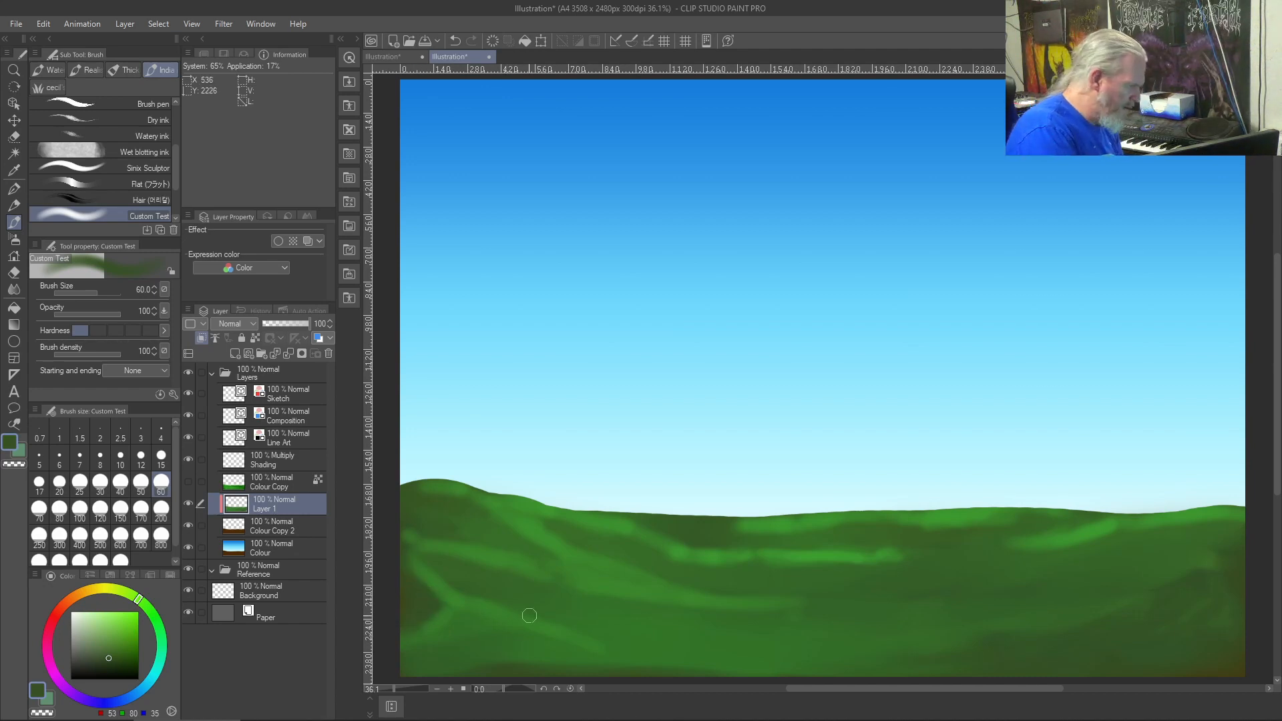
- Soften the highlights across the left, middle and right slopes with the Blend brush at 150, and reduce the brush to 40
key("j")
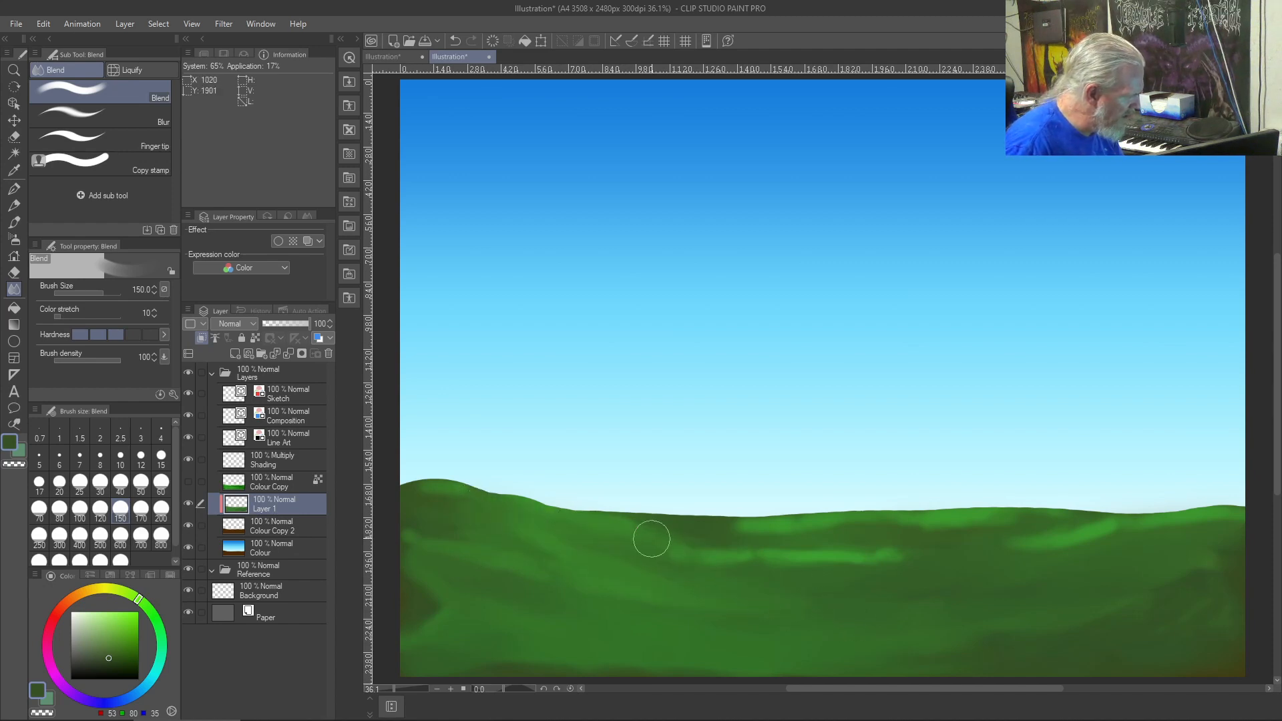
mouse_move(715, 549)
left_mouse_down()
mouse_move(972, 572)
mouse_move(718, 522)
mouse_move(959, 535)
left_mouse_up()
mouse_move(1045, 542)
left_mouse_down()
mouse_move(947, 533)
mouse_move(1118, 556)
mouse_move(993, 519)
mouse_move(1168, 530)
mouse_move(1107, 546)
mouse_move(1090, 545)
mouse_move(1245, 527)
mouse_move(986, 564)
mouse_move(1112, 548)
mouse_move(1205, 513)
mouse_move(948, 579)
left_mouse_up()
mouse_move(1123, 523)
left_mouse_down()
mouse_move(1041, 513)
mouse_move(889, 531)
left_mouse_up()
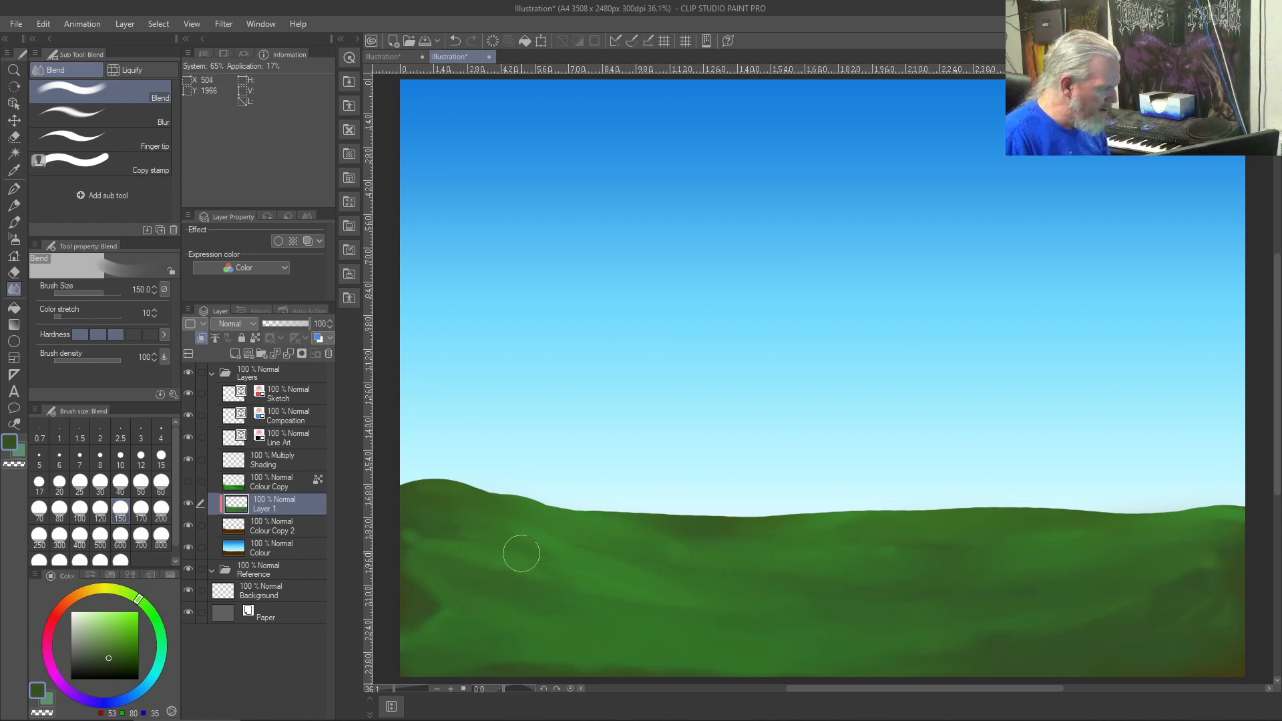
key("bracketleft")
key("bracketleft")
key("bracketleft")
key("bracketleft")
key("bracketleft")
key("bracketleft")
key("bracketleft")
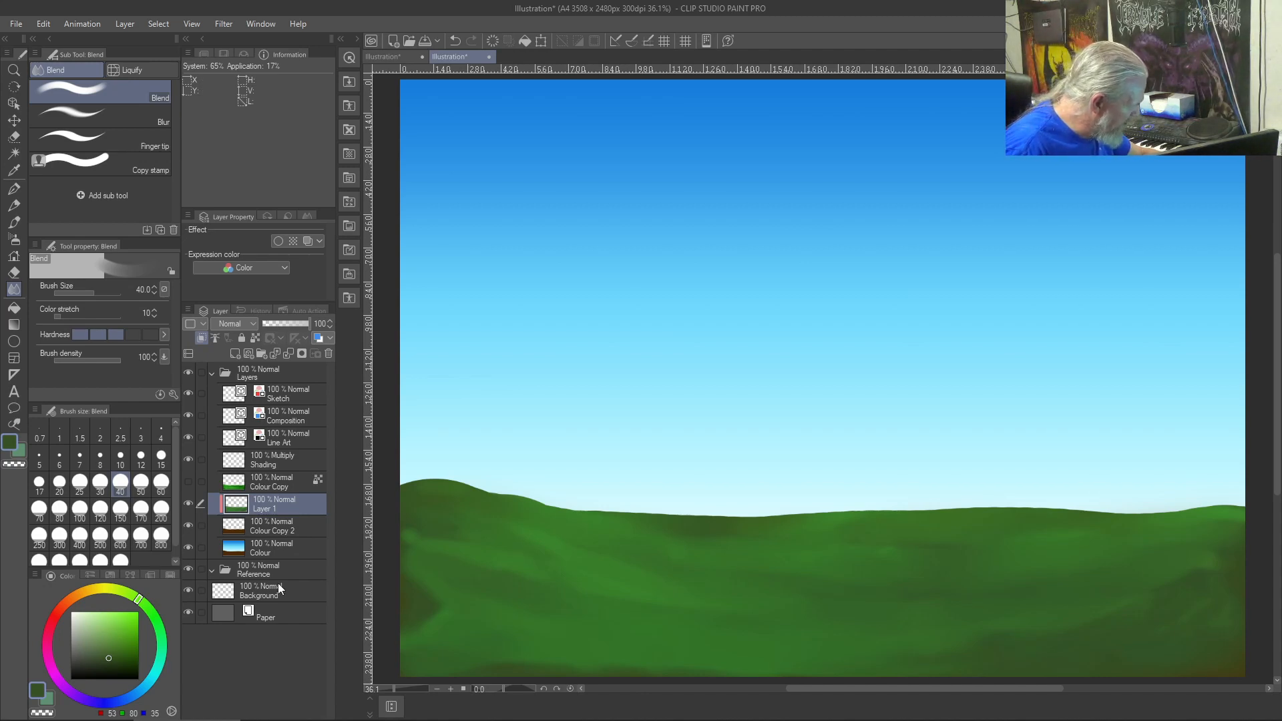
- Choose a vivid green (RGB 74, 222, 52) and paint highlights along the crest and right slope with the Custom Test brush at 60
left_click(111, 627)
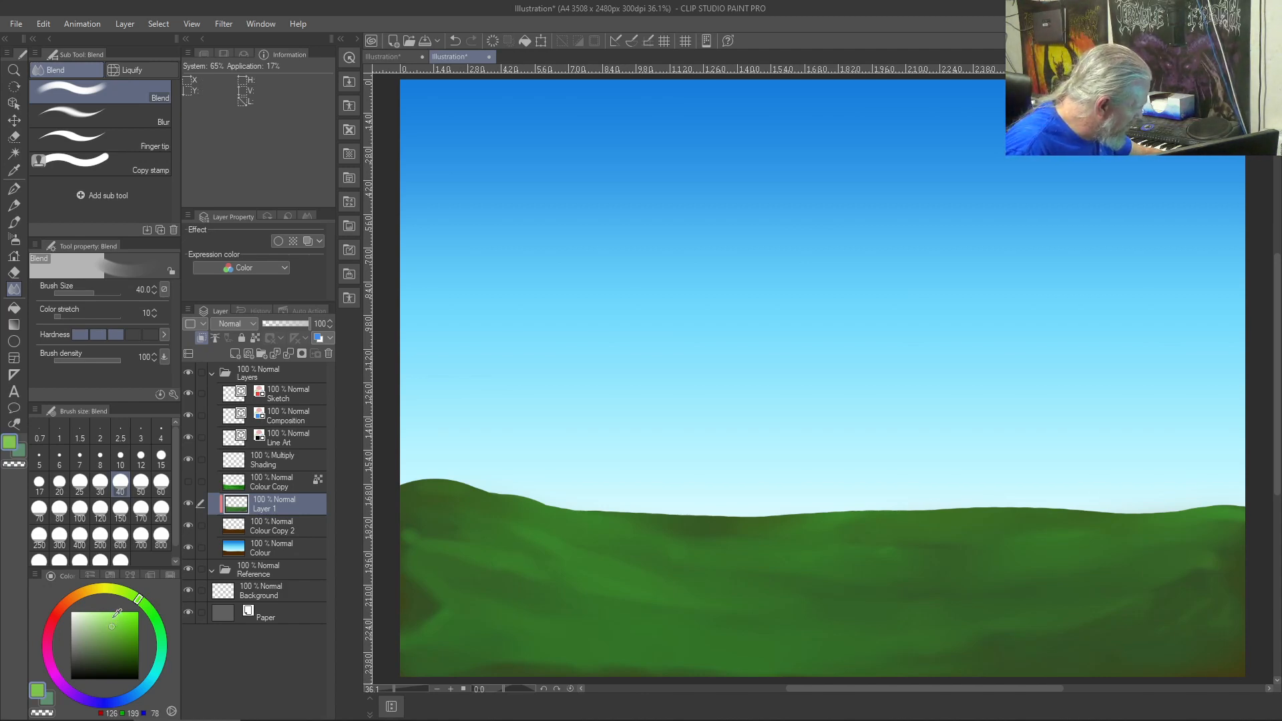
mouse_move(140, 601)
left_mouse_down()
mouse_move(154, 612)
mouse_move(121, 618)
left_mouse_up()
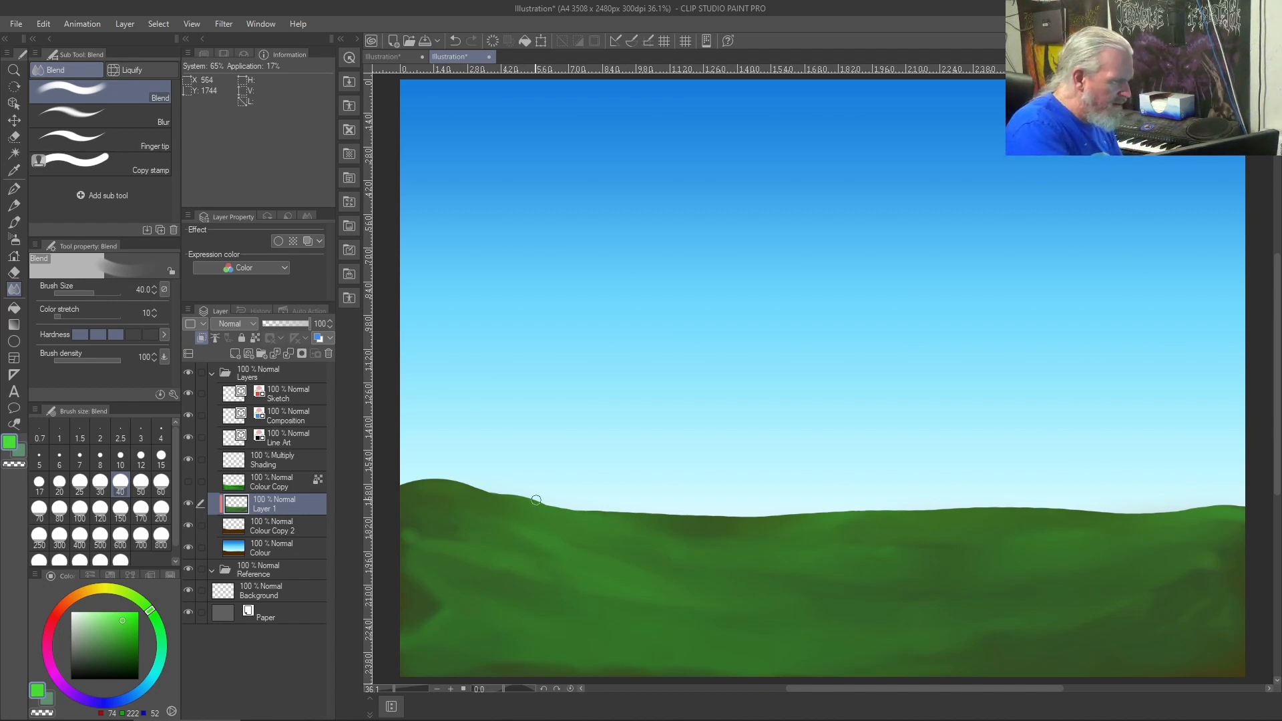
key("b")
mouse_move(441, 491)
left_mouse_down()
mouse_move(483, 500)
mouse_move(427, 481)
mouse_move(474, 491)
mouse_move(424, 484)
mouse_move(465, 489)
mouse_move(445, 506)
mouse_move(415, 498)
mouse_move(529, 508)
mouse_move(503, 508)
left_mouse_up()
mouse_move(828, 525)
left_mouse_down()
mouse_move(890, 519)
mouse_move(754, 526)
mouse_move(899, 517)
left_mouse_up()
mouse_move(1023, 512)
left_mouse_down()
mouse_move(973, 519)
mouse_move(1210, 521)
mouse_move(1224, 508)
mouse_move(988, 565)
mouse_move(968, 582)
mouse_move(1041, 567)
mouse_move(958, 584)
left_mouse_up()
left_click(957, 574)
mouse_move(1078, 518)
left_mouse_down()
mouse_move(866, 521)
mouse_move(973, 540)
mouse_move(868, 511)
mouse_move(976, 547)
mouse_move(768, 518)
mouse_move(860, 516)
mouse_move(661, 532)
left_mouse_up()
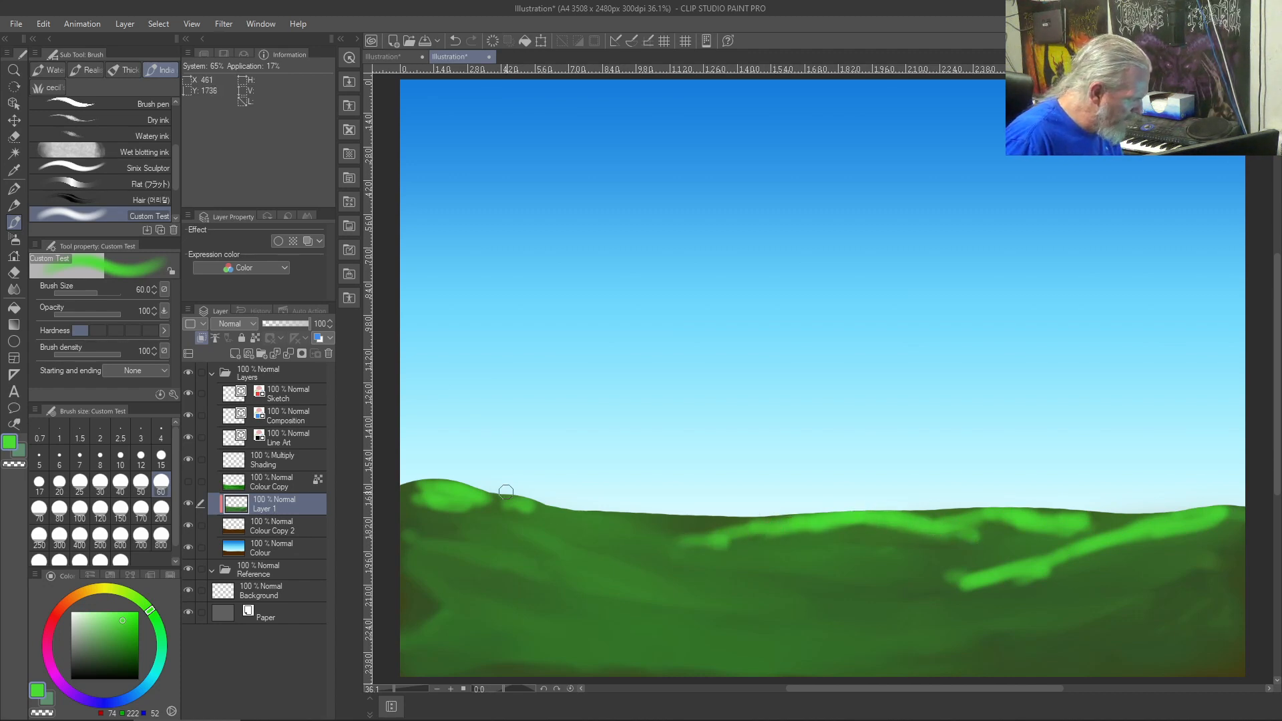
- Paint vivid green streaks down the left hill and branching strokes across the left foreground slopes
left_click_drag(528, 502, 668, 551)
left_click_drag(444, 484, 604, 556)
left_click_drag(471, 501, 646, 561)
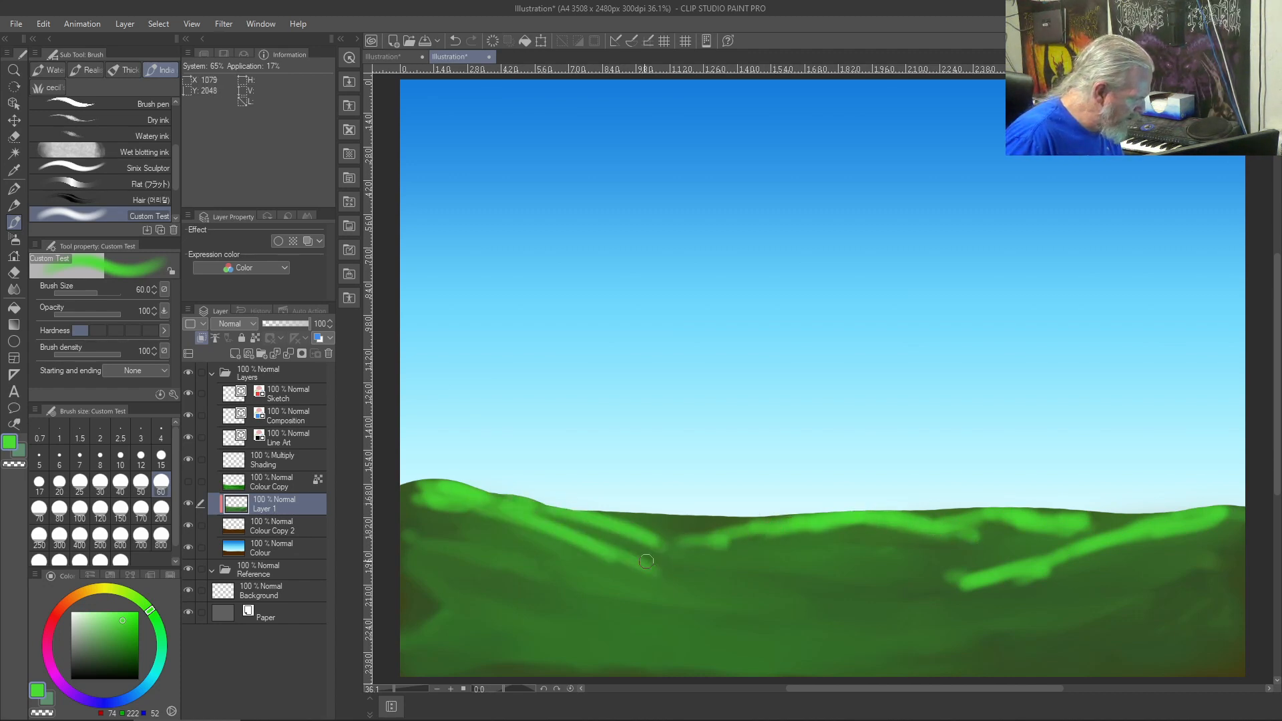
left_click_drag(460, 570, 604, 605)
mouse_move(747, 625)
left_mouse_down()
mouse_move(548, 598)
mouse_move(493, 590)
left_mouse_up()
left_click_drag(498, 582, 406, 547)
mouse_move(436, 580)
left_mouse_down()
mouse_move(413, 566)
mouse_move(494, 613)
mouse_move(449, 604)
mouse_move(411, 628)
mouse_move(458, 603)
mouse_move(420, 557)
mouse_move(482, 592)
left_mouse_up()
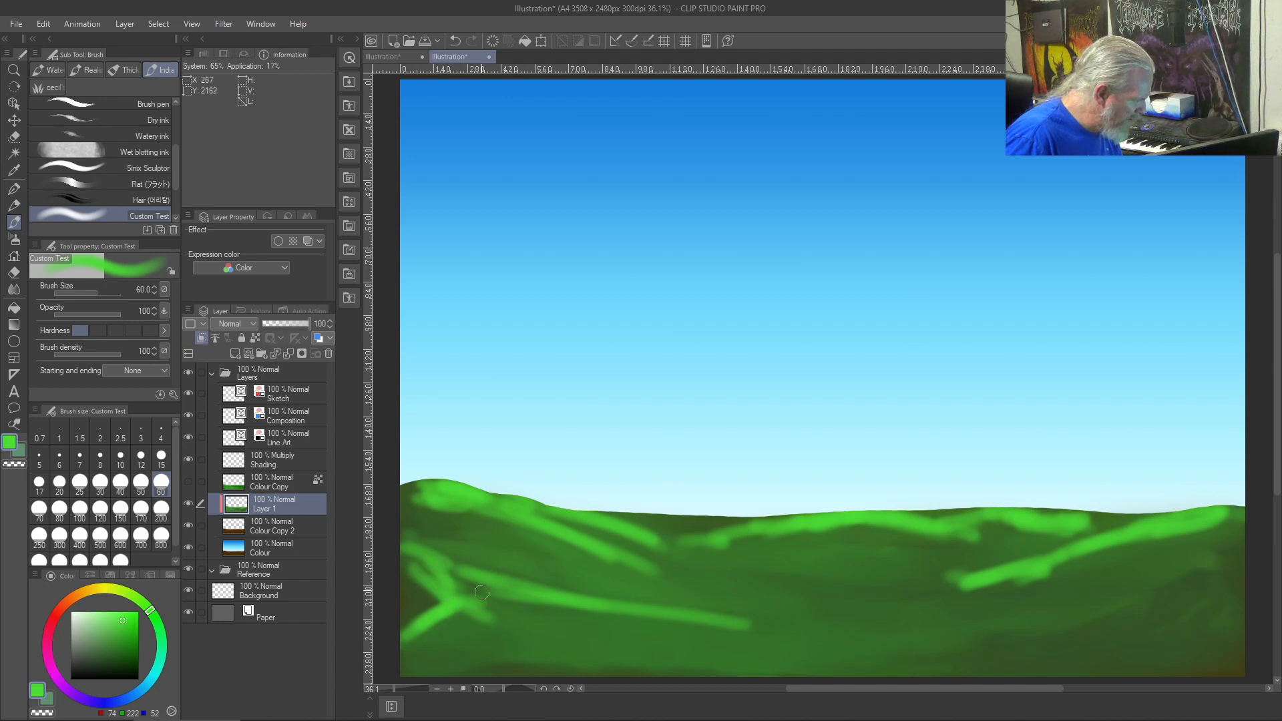
mouse_move(407, 552)
left_mouse_down()
mouse_move(490, 611)
mouse_move(454, 604)
mouse_move(609, 652)
left_mouse_up()
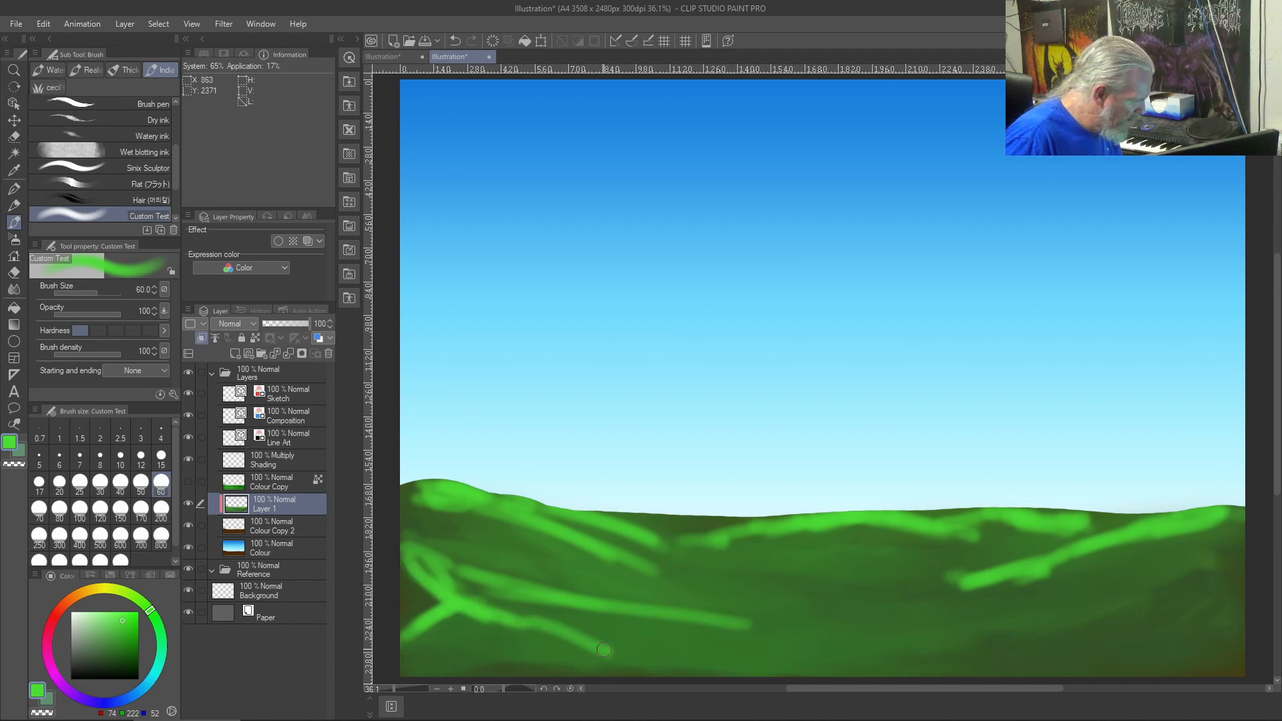
left_click_drag(744, 620, 521, 577)
left_click_drag(611, 593, 447, 562)
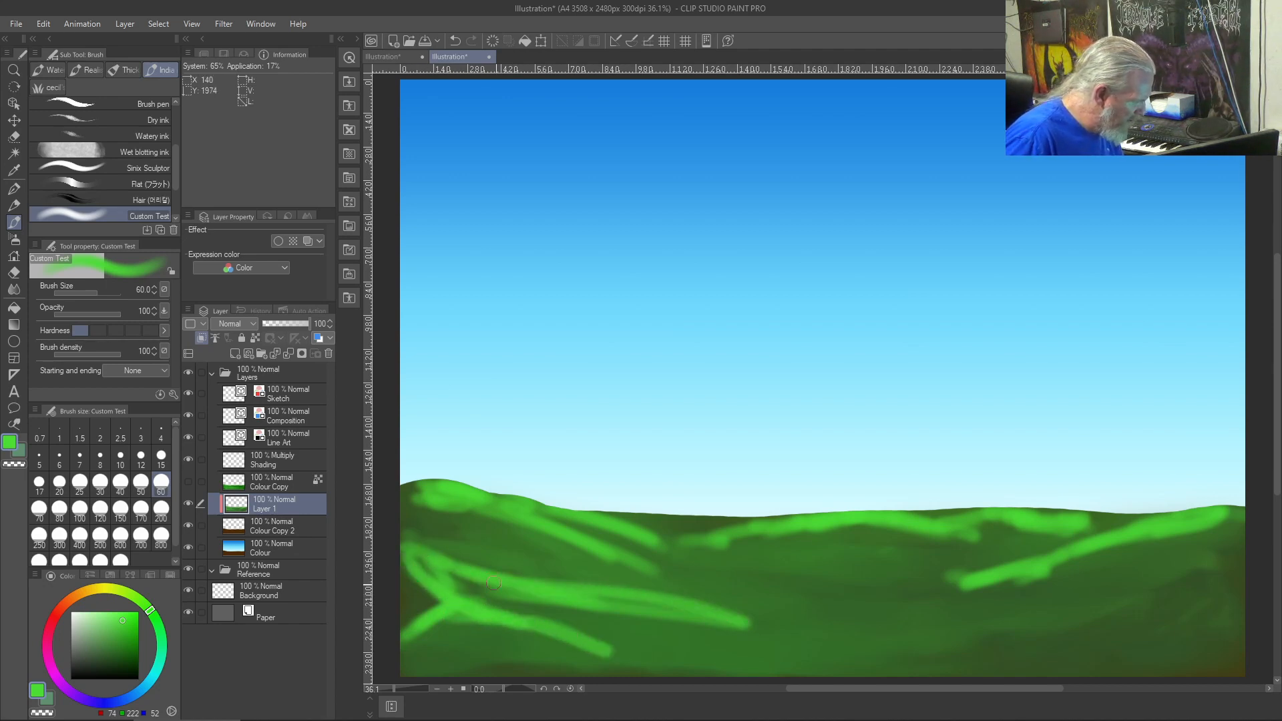
- Add vivid green strokes to the lower right slope, the bottom edge and the middle of the ground
mouse_move(1162, 566)
left_mouse_down()
mouse_move(1113, 596)
mouse_move(1085, 587)
mouse_move(1070, 605)
mouse_move(947, 627)
left_mouse_up()
left_click_drag(1068, 600, 923, 645)
mouse_move(1002, 597)
left_mouse_down()
mouse_move(1086, 579)
mouse_move(1075, 575)
mouse_move(1106, 552)
left_mouse_up()
mouse_move(897, 637)
left_mouse_down()
mouse_move(931, 633)
mouse_move(778, 670)
left_mouse_up()
left_click_drag(799, 590, 592, 553)
- Enlarge the Blend brush to 70 and soften the highlights on the left hill, the distant crest and the right slope
key("j")
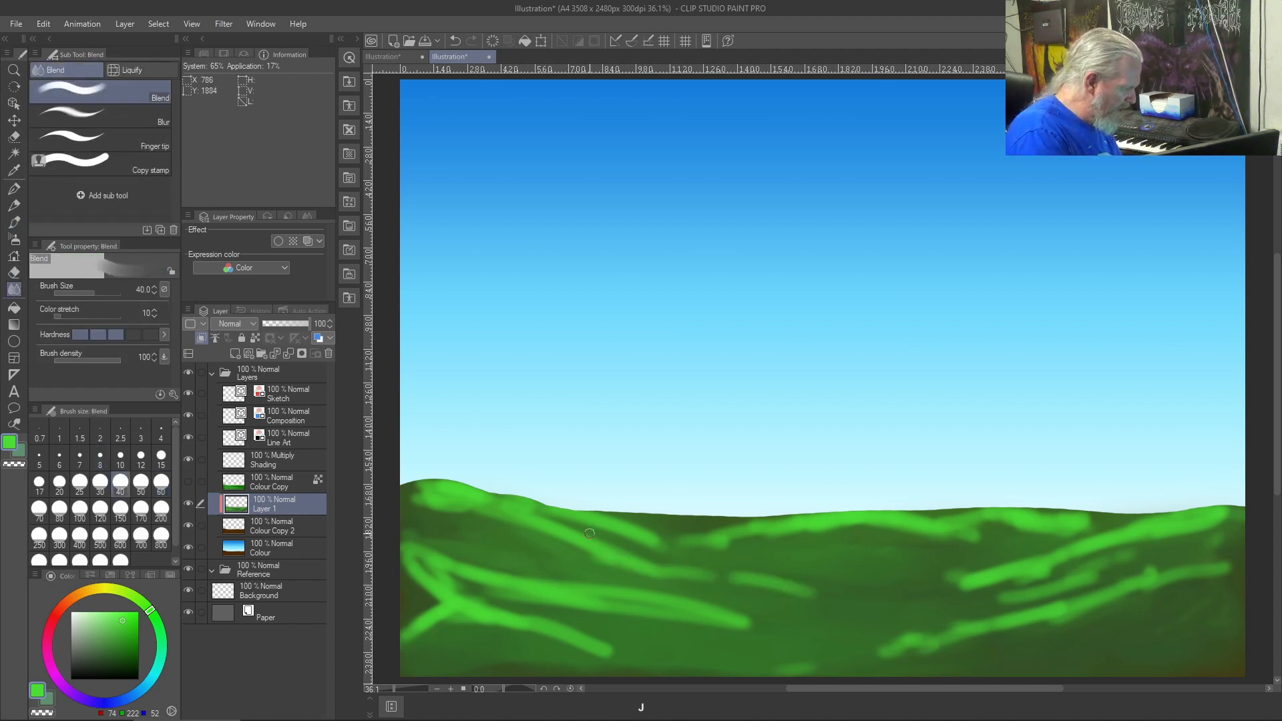
key("bracketright")
key("bracketright")
key("bracketright")
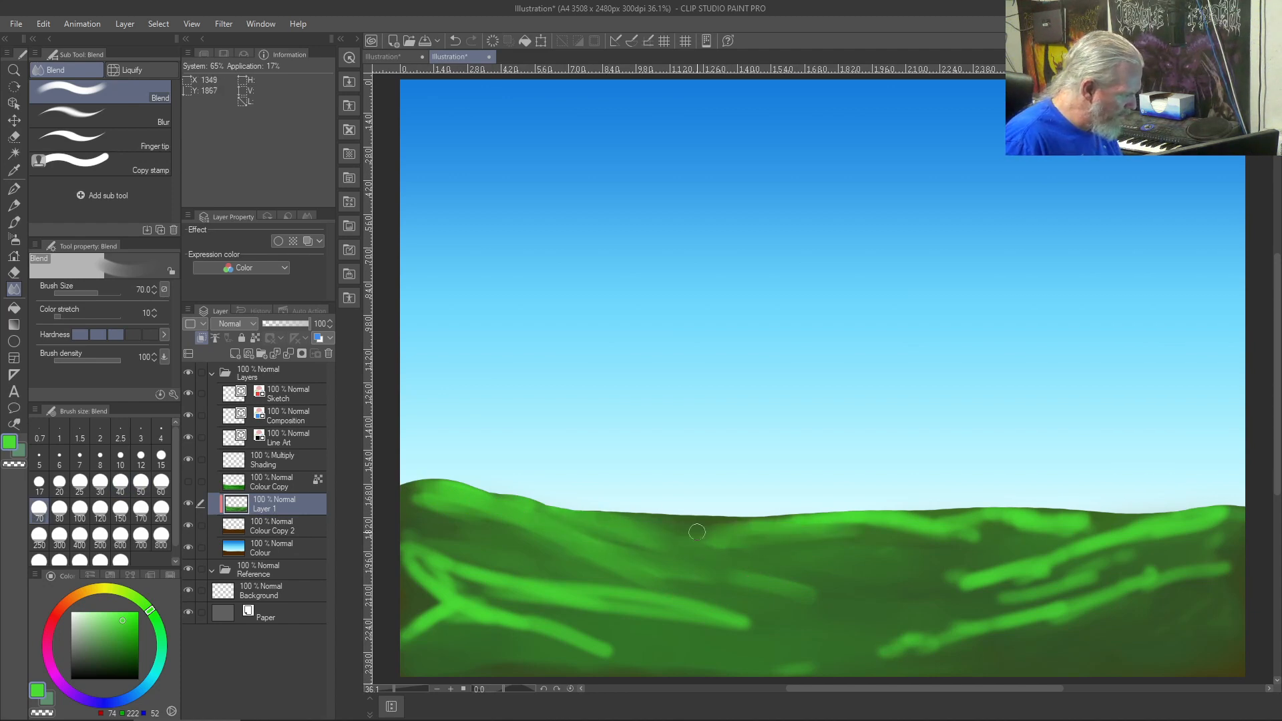
mouse_move(829, 528)
left_mouse_down()
mouse_move(1012, 556)
mouse_move(995, 529)
mouse_move(869, 538)
left_mouse_up()
mouse_move(1004, 513)
left_mouse_down()
mouse_move(864, 557)
mouse_move(1029, 518)
mouse_move(841, 561)
mouse_move(1035, 519)
mouse_move(832, 555)
left_mouse_up()
mouse_move(1058, 511)
left_mouse_down()
mouse_move(1021, 505)
mouse_move(1092, 524)
mouse_move(1044, 505)
mouse_move(1029, 516)
mouse_move(1055, 515)
mouse_move(965, 514)
mouse_move(1006, 515)
mouse_move(980, 512)
mouse_move(1008, 526)
left_mouse_up()
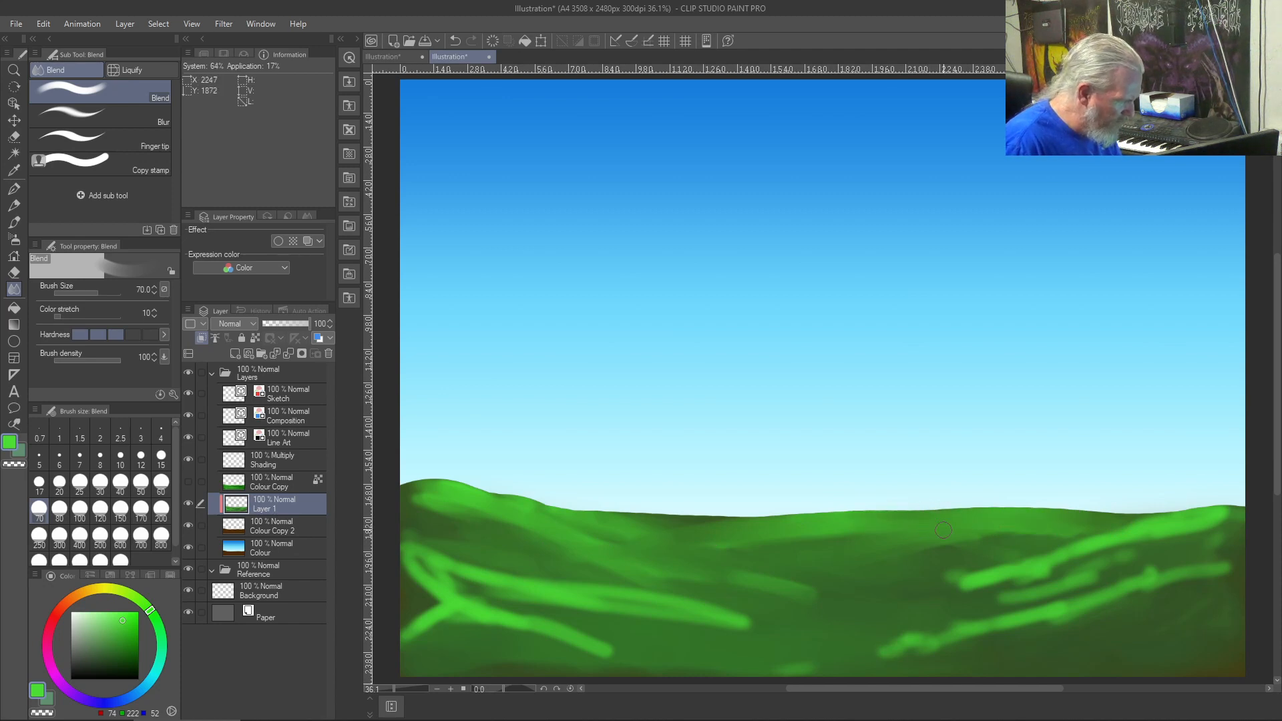
mouse_move(728, 521)
left_mouse_down()
mouse_move(681, 512)
mouse_move(741, 533)
mouse_move(680, 536)
mouse_move(732, 569)
mouse_move(629, 527)
mouse_move(743, 566)
mouse_move(652, 517)
mouse_move(699, 530)
mouse_move(590, 527)
mouse_move(618, 545)
mouse_move(711, 534)
mouse_move(662, 526)
left_mouse_up()
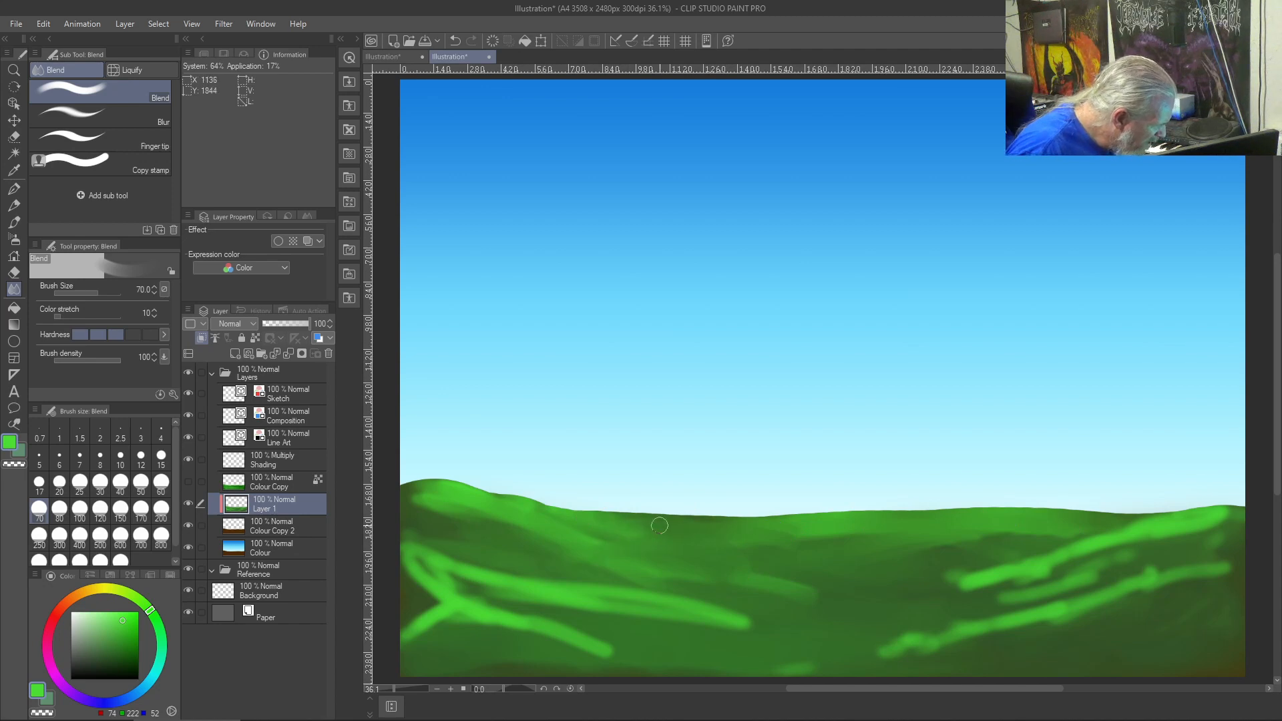
left_click_drag(997, 548, 949, 580)
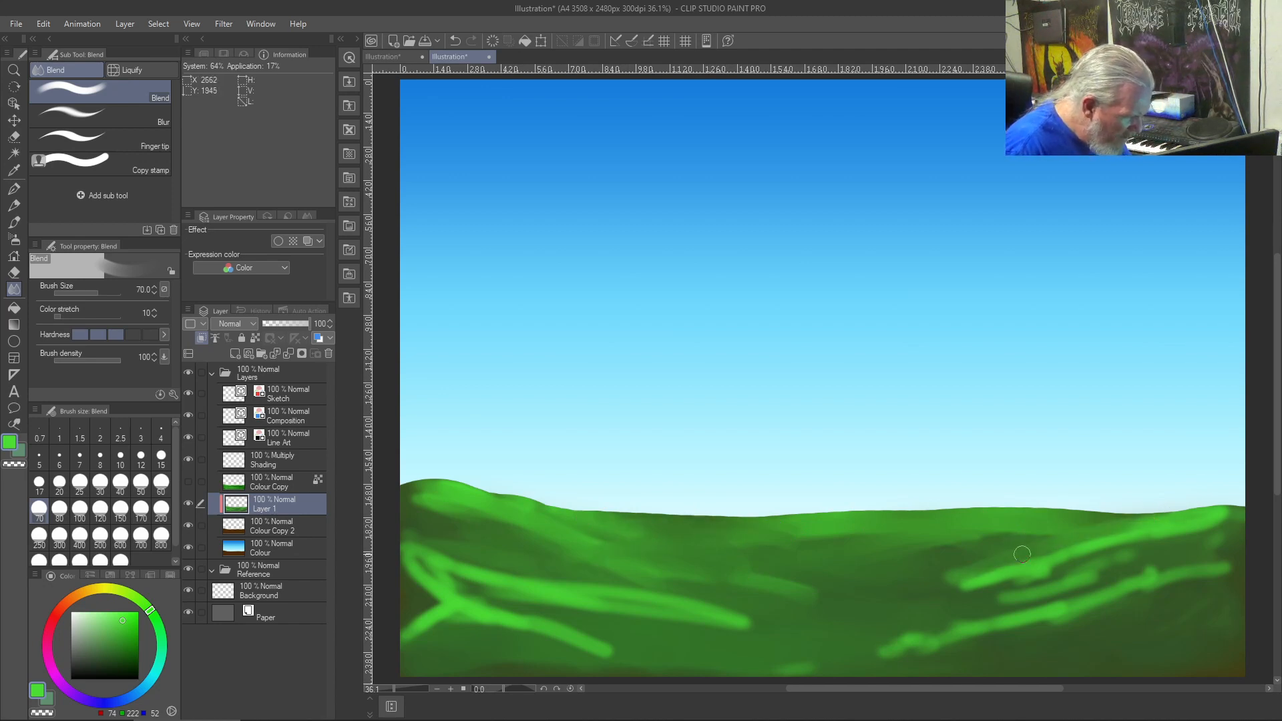
mouse_move(1154, 524)
left_mouse_down()
mouse_move(961, 577)
mouse_move(1102, 544)
mouse_move(1032, 551)
mouse_move(944, 601)
mouse_move(1189, 544)
mouse_move(1189, 587)
mouse_move(914, 646)
mouse_move(1210, 575)
mouse_move(915, 645)
left_mouse_up()
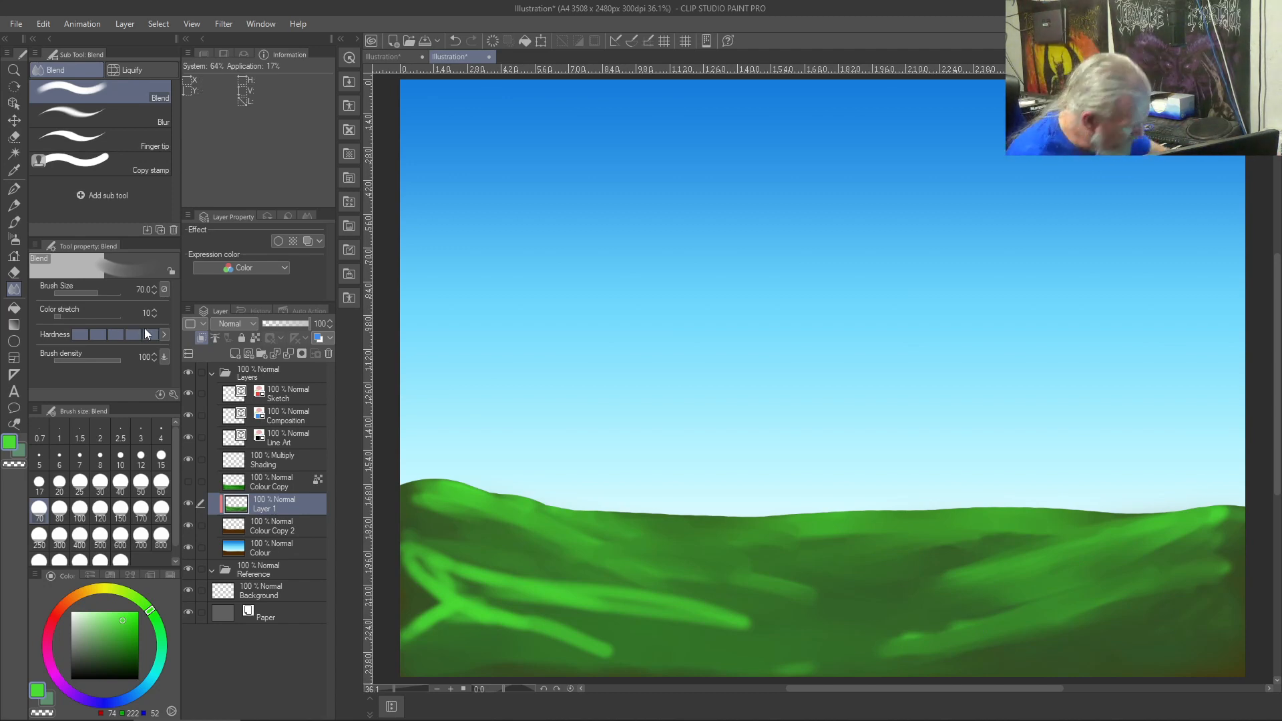
- Sample a dark green (RGB 50, 83, 38) and sharpen the shadow edge below the right slope with the Custom Test brush at maximum hardness
right_click(1168, 612)
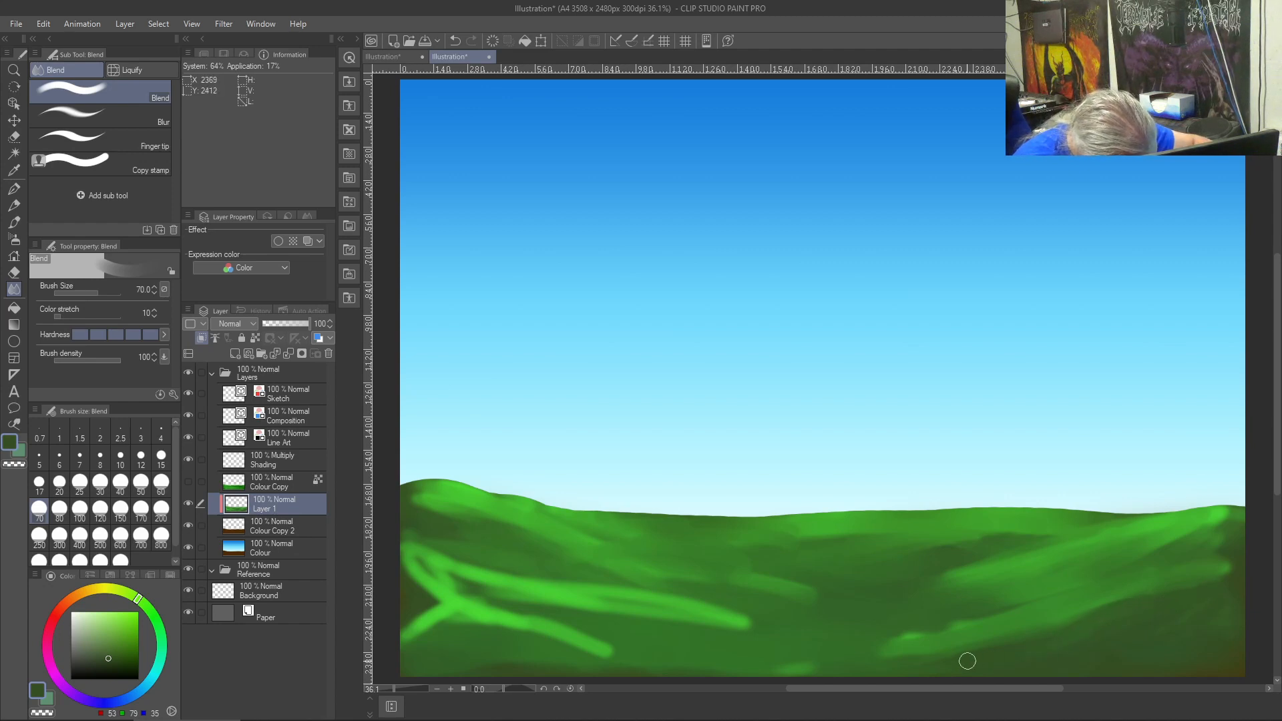
right_click(1143, 650)
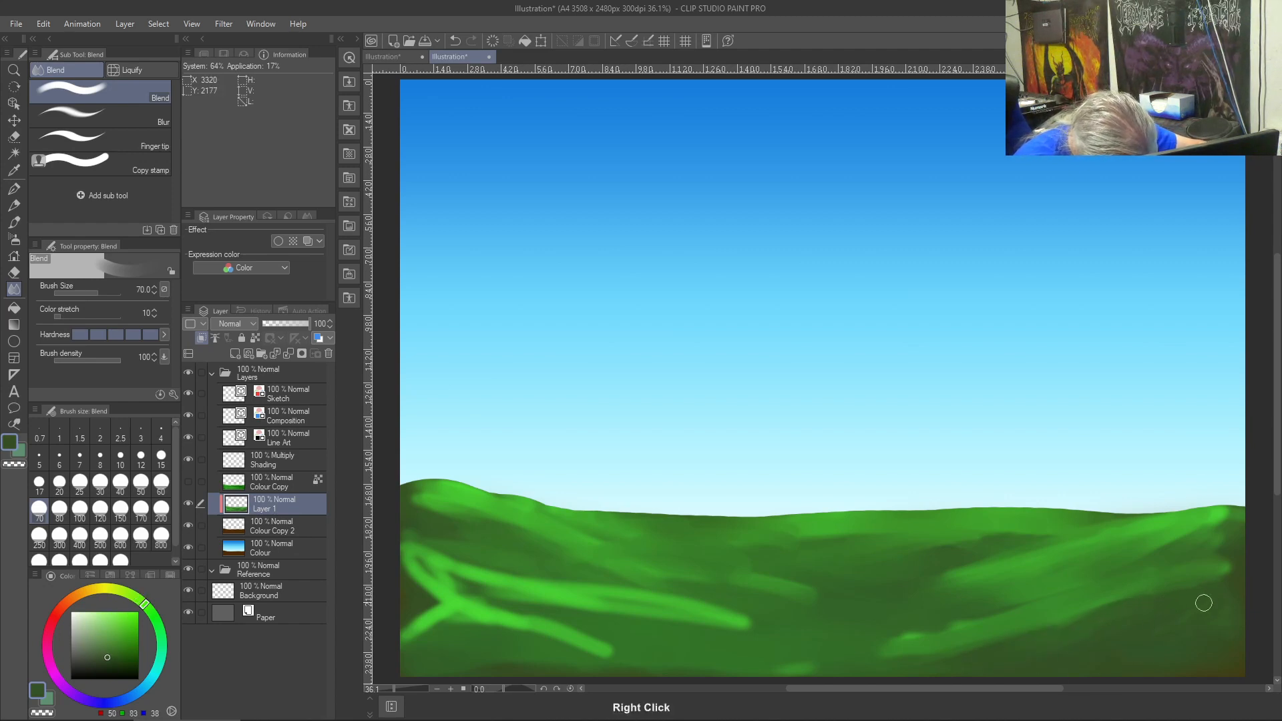
key("b")
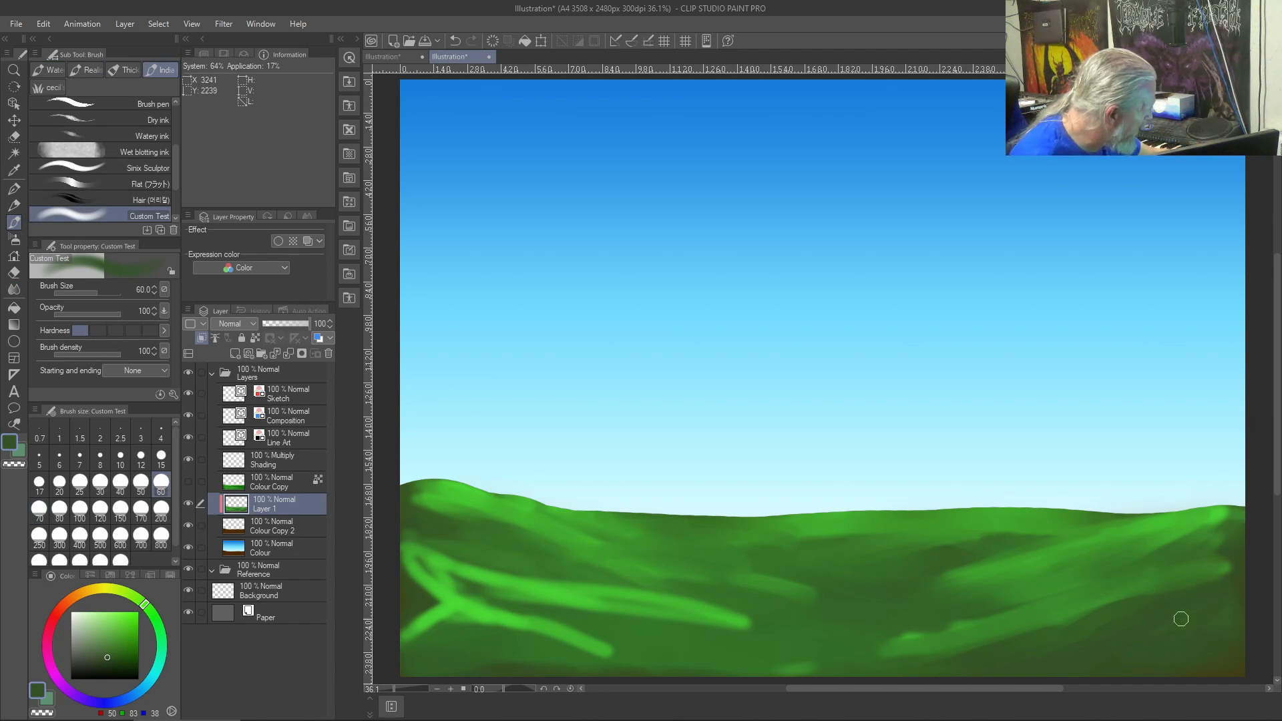
left_click(150, 331)
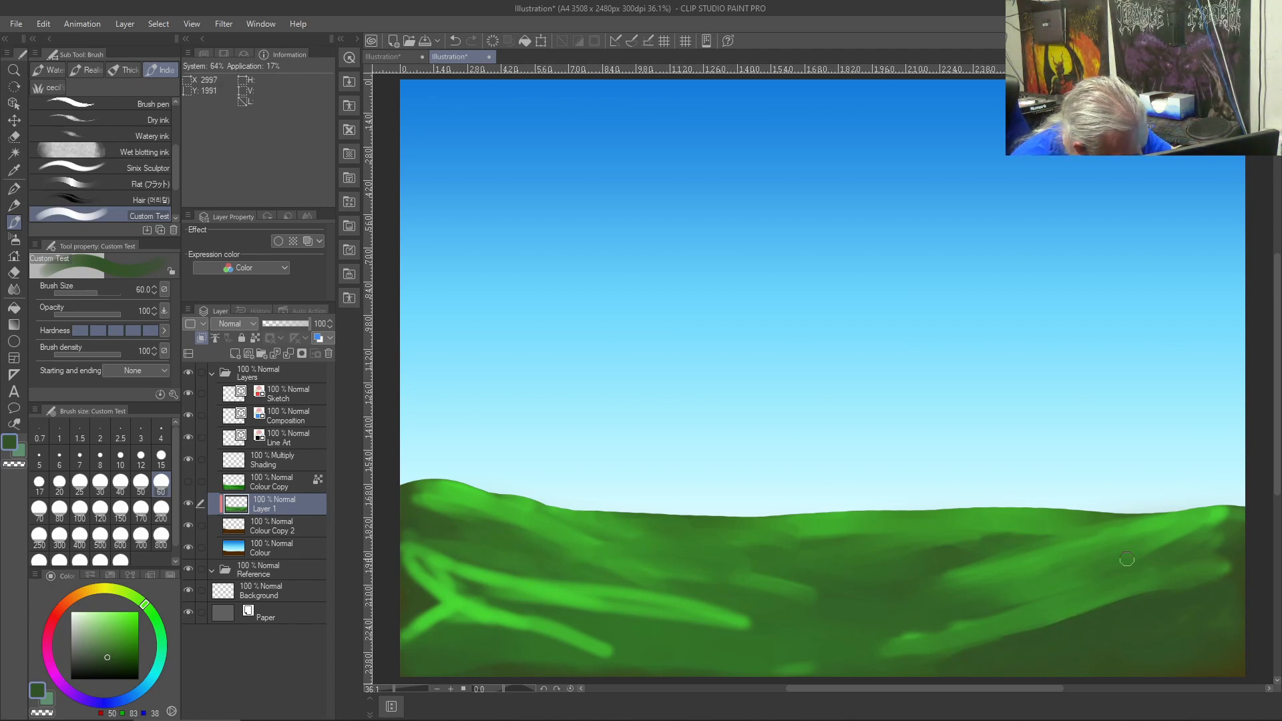
- Sample a bright green (RGB 68, 190, 47), lower the brush hardness and paint highlights down the far right slope
right_click(1147, 541)
left_click(102, 331)
mouse_move(1236, 513)
left_mouse_down()
mouse_move(1216, 563)
mouse_move(1232, 558)
mouse_move(1222, 550)
mouse_move(1233, 543)
mouse_move(1216, 550)
mouse_move(1230, 538)
mouse_move(1126, 591)
left_mouse_up()
left_click_drag(1188, 562, 1068, 609)
- Smooth the new highlights on the far right slope with the Blend brush at 70
key("j")
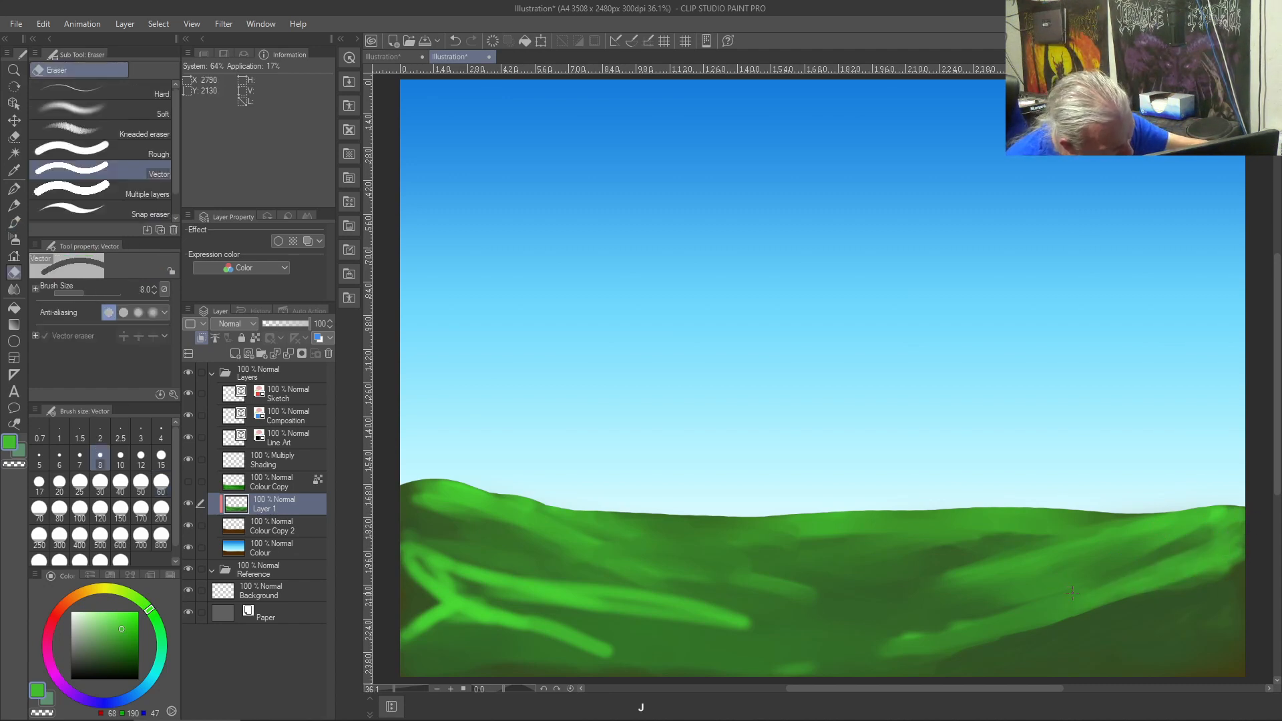
mouse_move(1235, 544)
left_mouse_down()
mouse_move(1128, 593)
mouse_move(1235, 543)
mouse_move(1117, 595)
left_mouse_up()
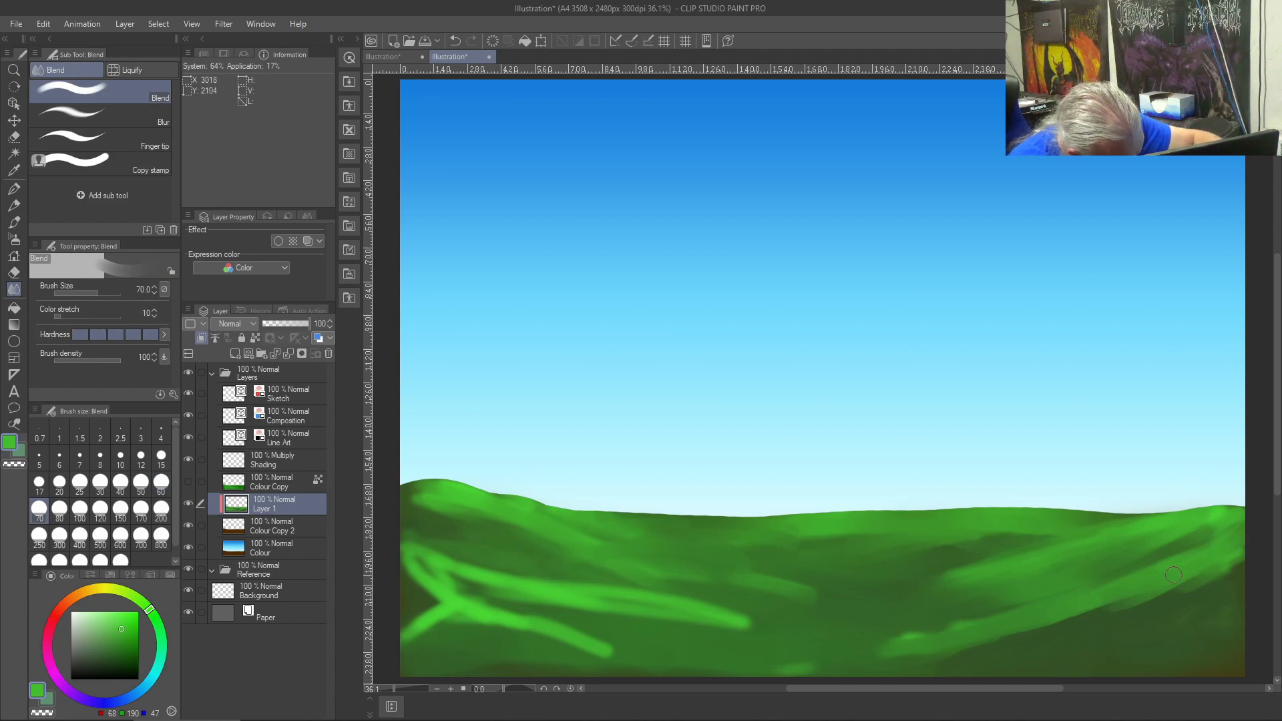
mouse_move(1210, 576)
left_mouse_down()
mouse_move(1007, 662)
mouse_move(1095, 609)
left_mouse_up()
left_click_drag(1195, 548, 1103, 588)
left_click_drag(1212, 527, 1153, 551)
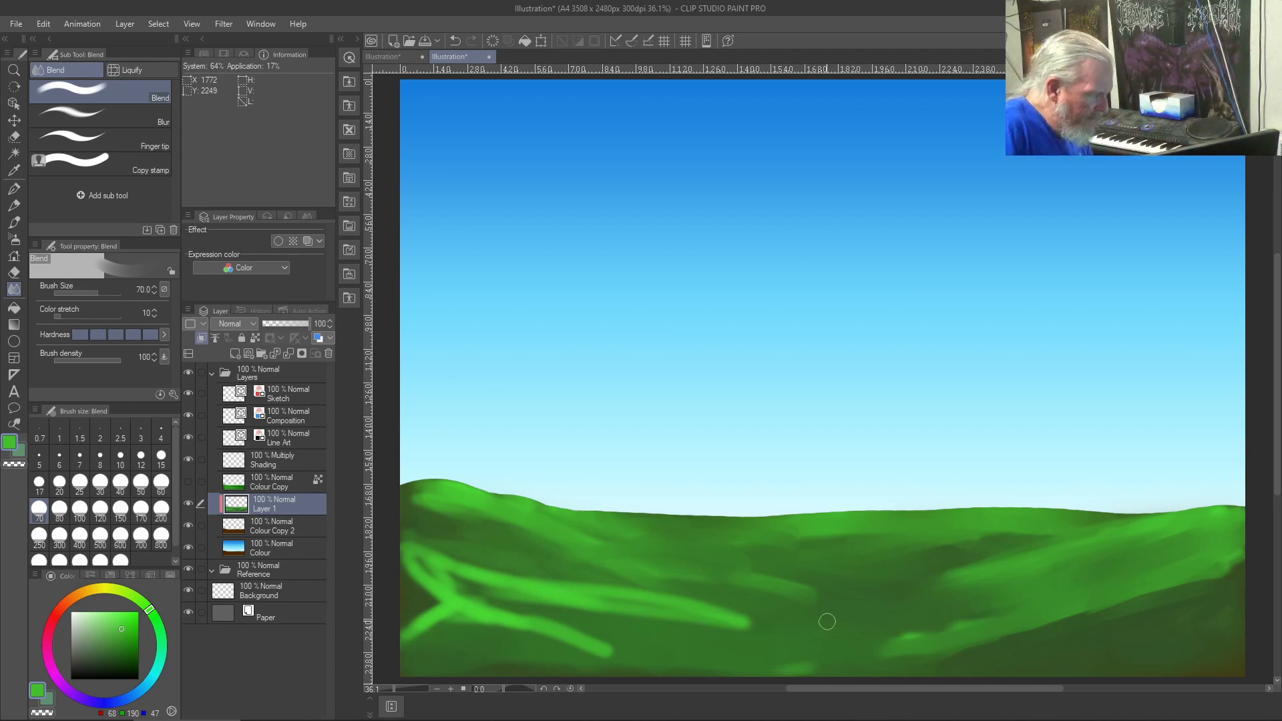
- Try to smooth the left hill highlights with the Blend brush enlarged to 600, and undo the strokes
key("bracketright")
key("bracketright")
key("bracketright")
key("bracketright")
key("bracketright")
key("bracketright")
key("bracketright")
key("bracketright")
key("bracketright")
key("bracketright")
key("bracketright")
left_click_drag(417, 504, 584, 527)
mouse_move(451, 525)
left_mouse_down()
mouse_move(701, 592)
mouse_move(454, 522)
mouse_move(577, 607)
mouse_move(452, 597)
mouse_move(444, 623)
mouse_move(697, 654)
mouse_move(582, 619)
mouse_move(854, 650)
mouse_move(669, 596)
mouse_move(836, 588)
mouse_move(640, 554)
left_mouse_up()
key("ctrl+z")
key("ctrl+z")
key("ctrl+z")
key("ctrl+z")
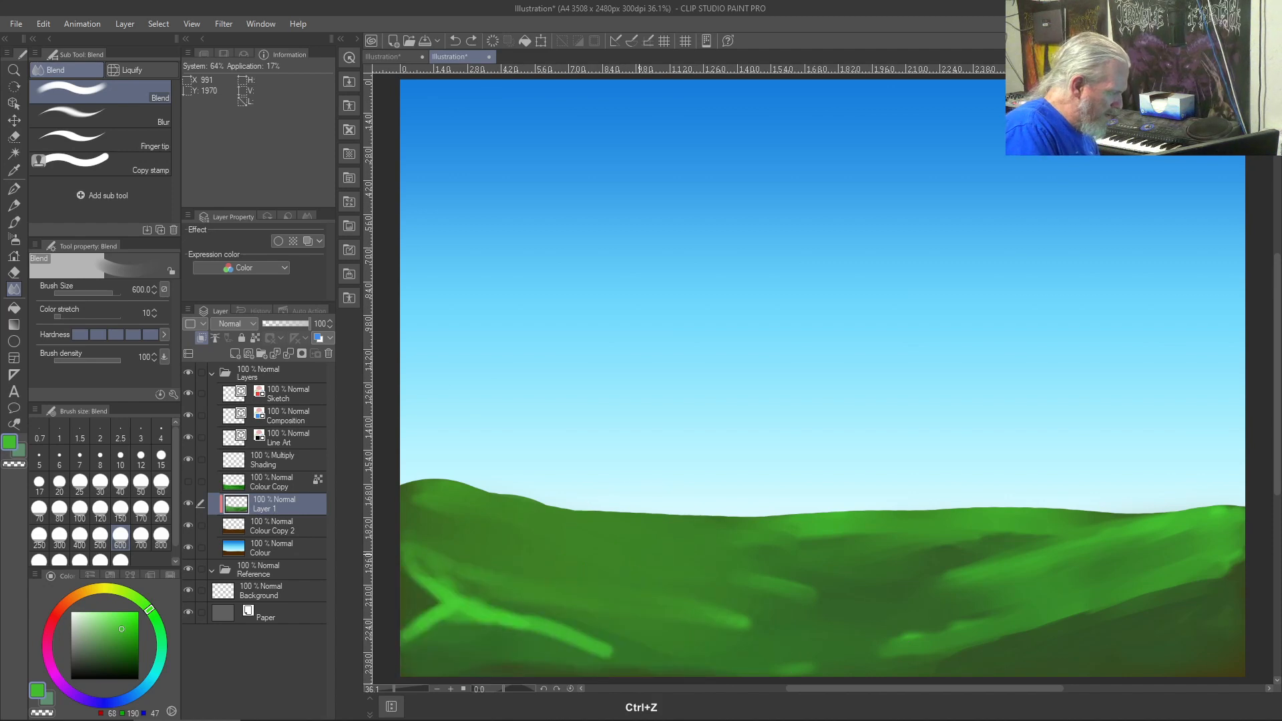
- Try to blend the left hill and foreground streaks with the Blend brush reduced to 170, and undo the strokes
key("bracketleft")
key("bracketleft")
key("bracketleft")
key("bracketleft")
key("bracketleft")
key("bracketleft")
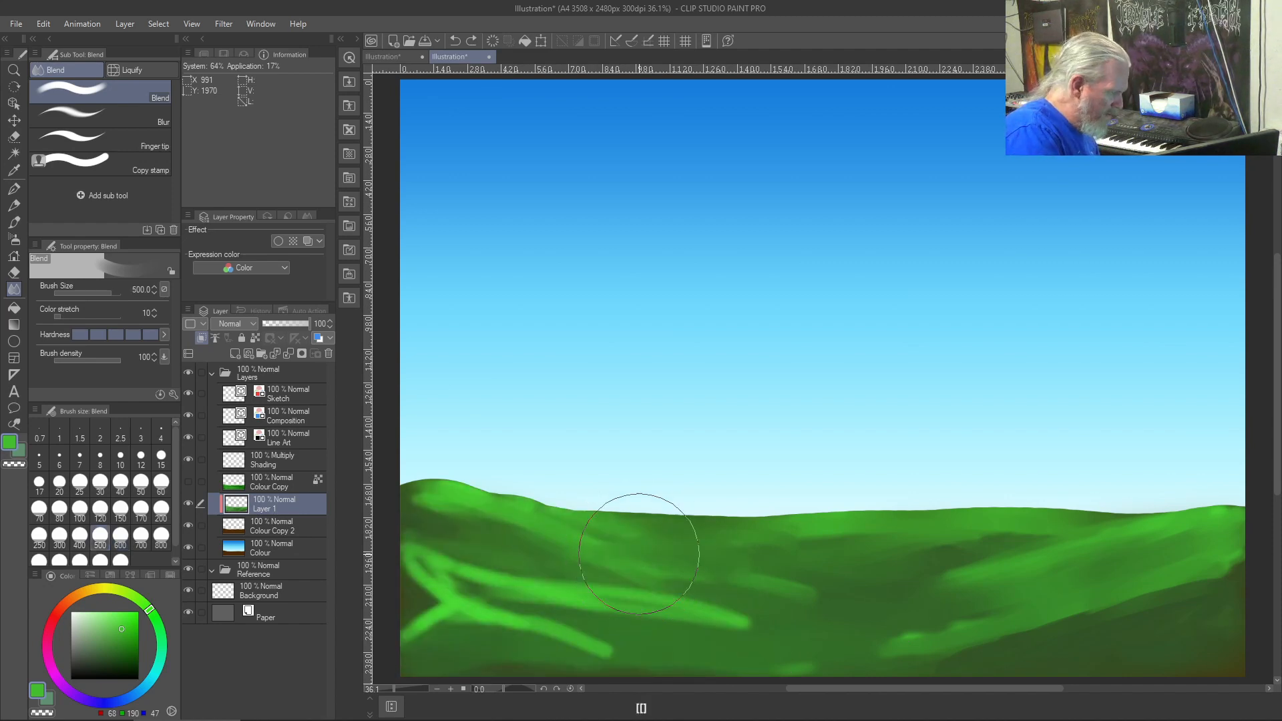
mouse_move(408, 494)
left_mouse_down()
mouse_move(674, 558)
mouse_move(733, 586)
left_mouse_up()
left_click_drag(414, 538, 753, 625)
mouse_move(460, 554)
left_mouse_down()
mouse_move(835, 611)
mouse_move(714, 618)
left_mouse_up()
left_click_drag(505, 592, 717, 621)
mouse_move(448, 586)
left_mouse_down()
mouse_move(722, 633)
mouse_move(444, 589)
mouse_move(692, 653)
left_mouse_up()
left_click_drag(530, 617, 658, 671)
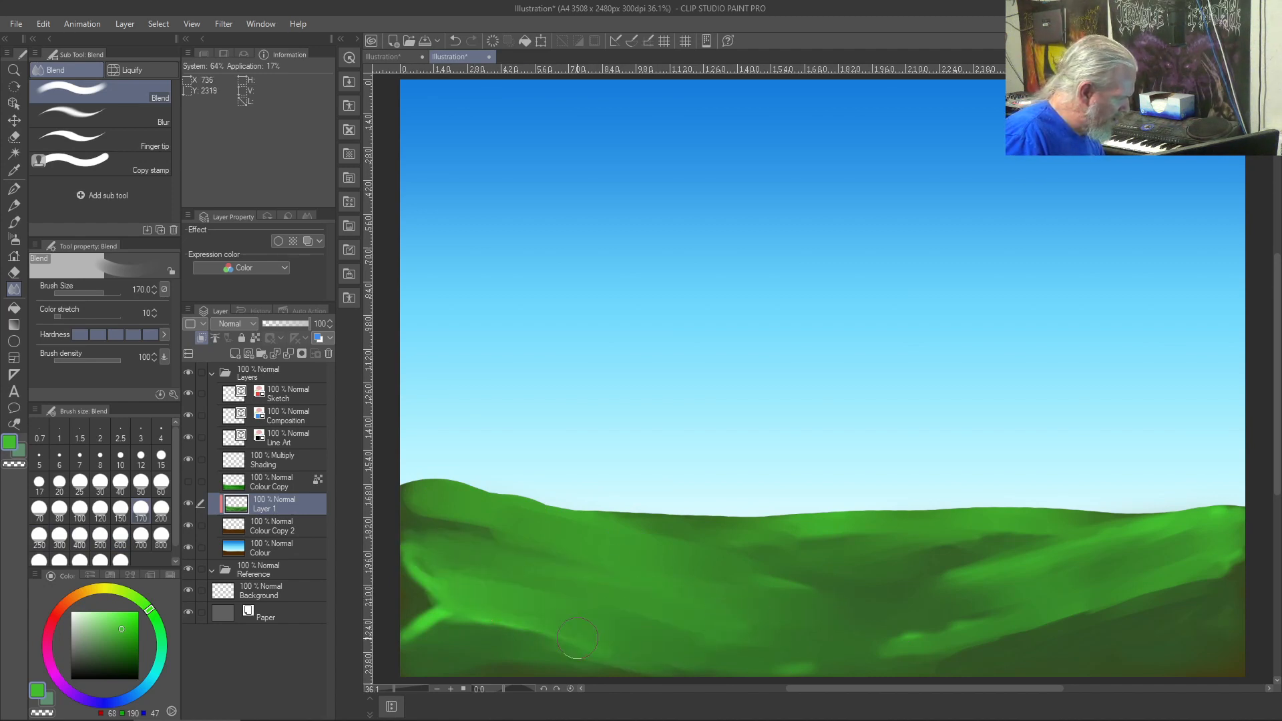
key("ctrl+z")
key("ctrl+z")
key("ctrl+z")
key("ctrl+z")
key("ctrl+z")
key("ctrl+z")
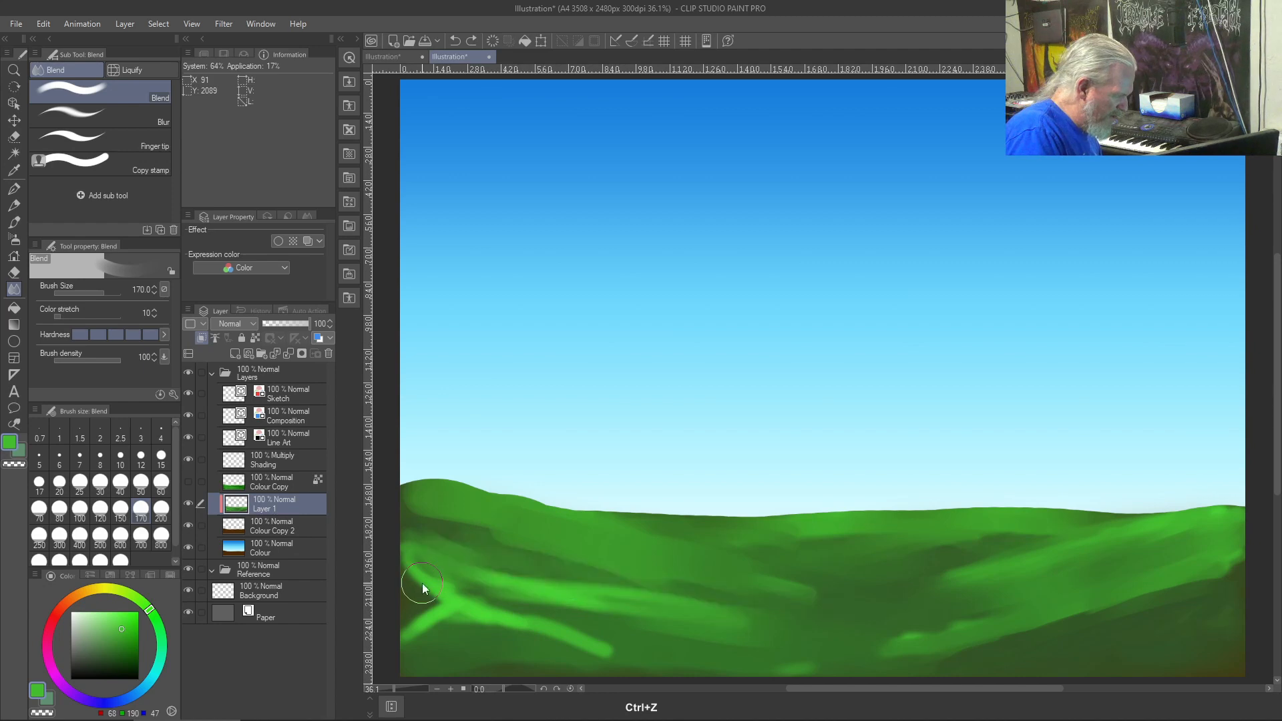
key("ctrl+z")
key("ctrl+z")
- Reduce the Blend brush to 80 and soften the upper streaks of the left foreground slope
key("bracketleft")
key("bracketleft")
key("bracketleft")
key("bracketleft")
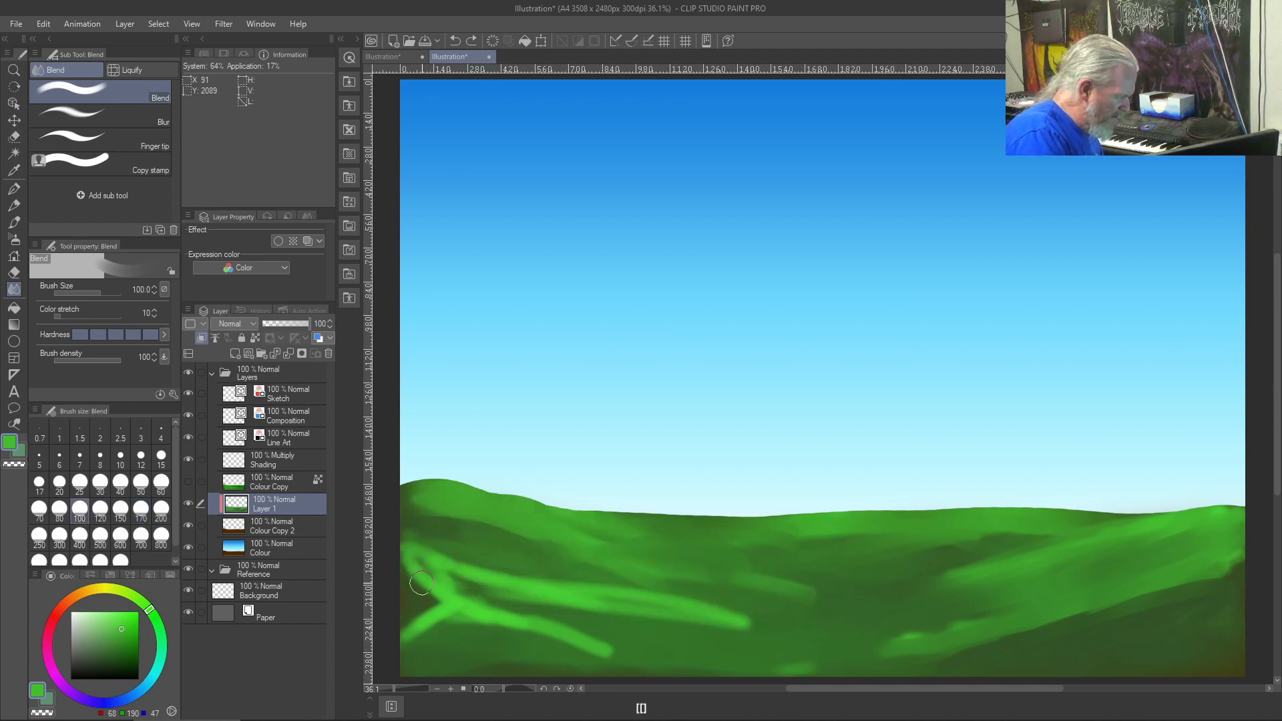
left_click_drag(407, 540, 549, 593)
mouse_move(475, 564)
left_mouse_down()
mouse_move(760, 633)
mouse_move(491, 581)
mouse_move(729, 599)
mouse_move(507, 595)
left_mouse_up()
- Set the Blend brush hardness to the third level and soften the remaining branching strokes in the left foreground
left_click(113, 335)
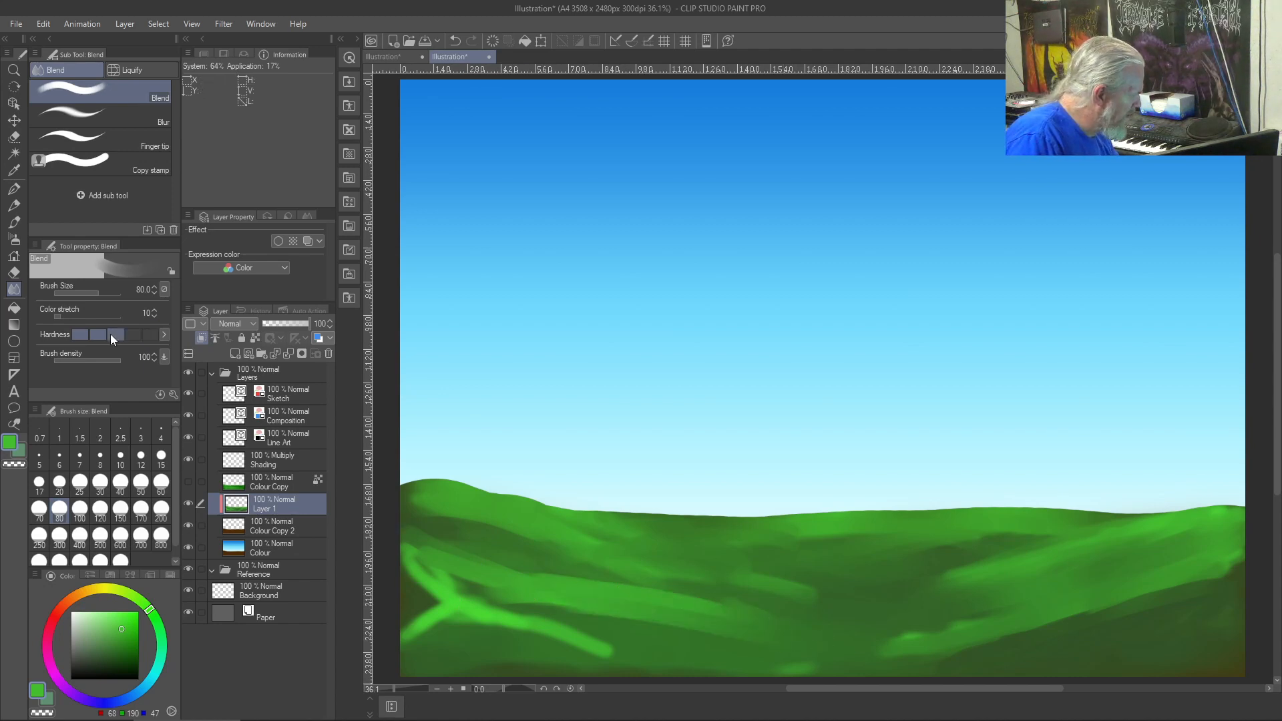
mouse_move(416, 534)
left_mouse_down()
mouse_move(624, 587)
mouse_move(488, 589)
mouse_move(542, 609)
left_mouse_up()
mouse_move(465, 595)
left_mouse_down()
mouse_move(414, 551)
mouse_move(514, 579)
mouse_move(461, 591)
mouse_move(681, 675)
mouse_move(432, 606)
mouse_move(416, 621)
mouse_move(604, 631)
left_mouse_up()
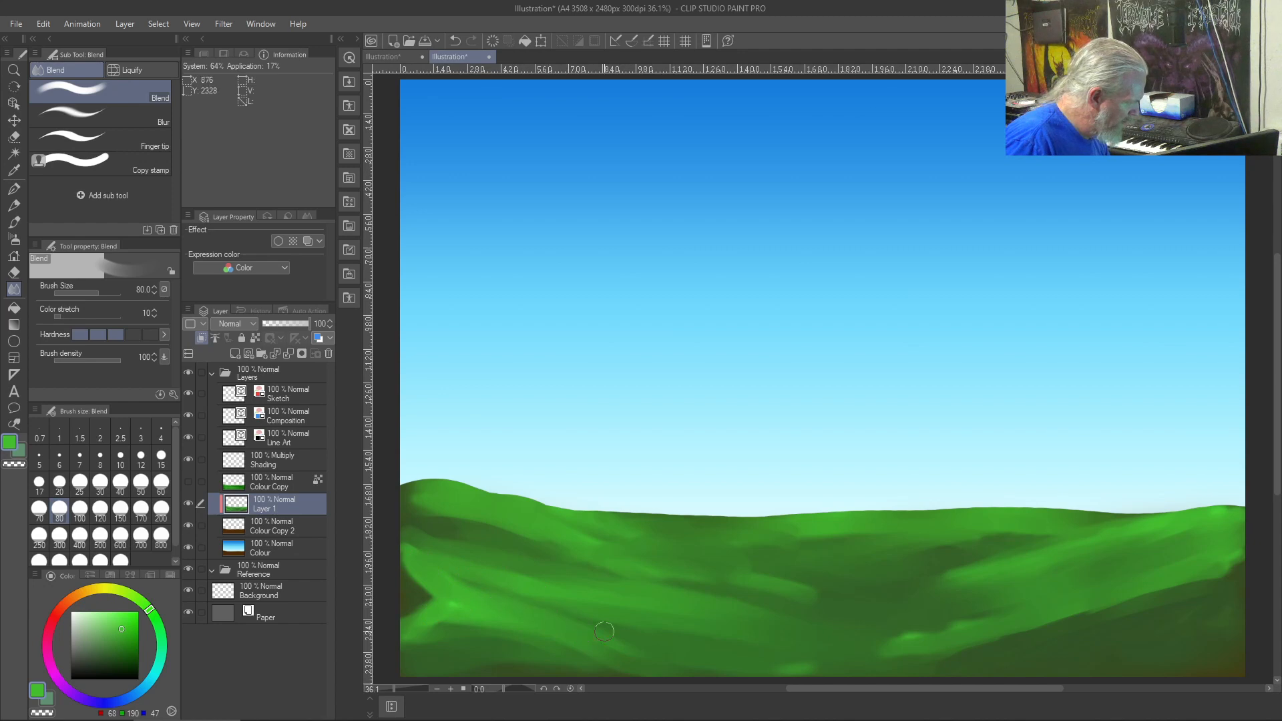
left_click_drag(523, 546, 612, 581)
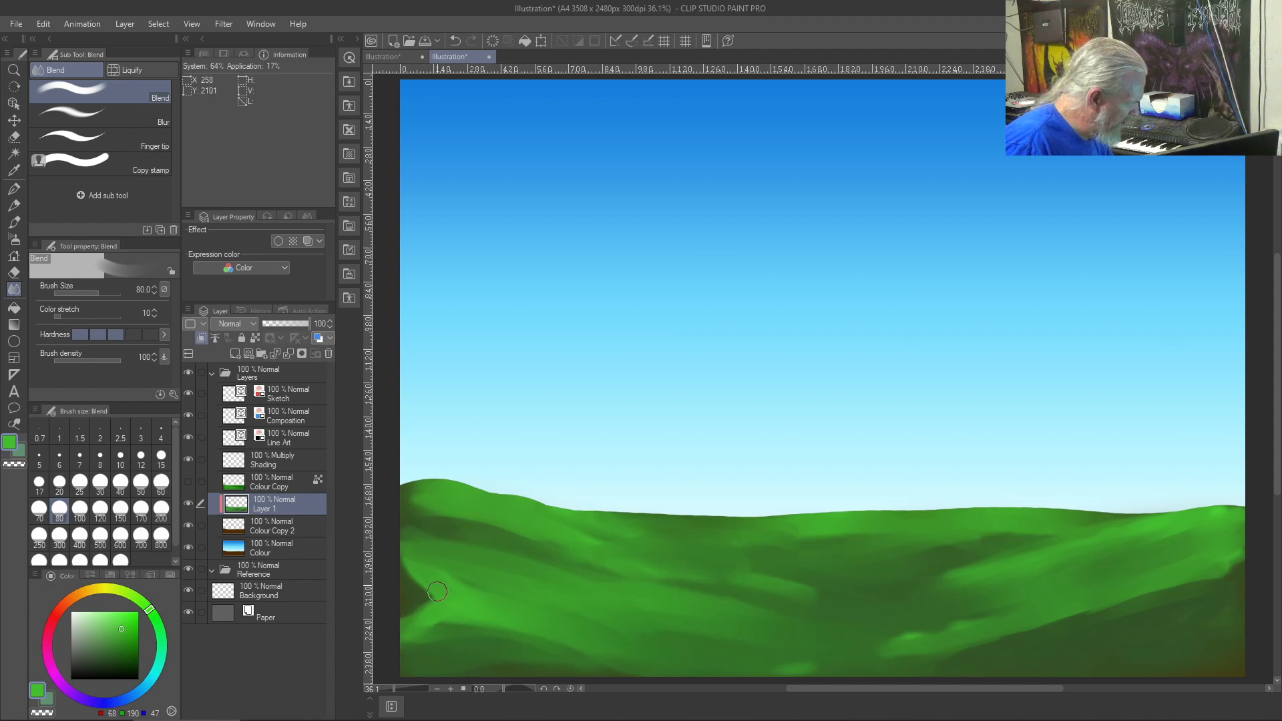
- Sample a bright green (RGB 65, 182, 46) and paint fresh highlights across the left foreground slope with the Custom Test brush
right_click(461, 597)
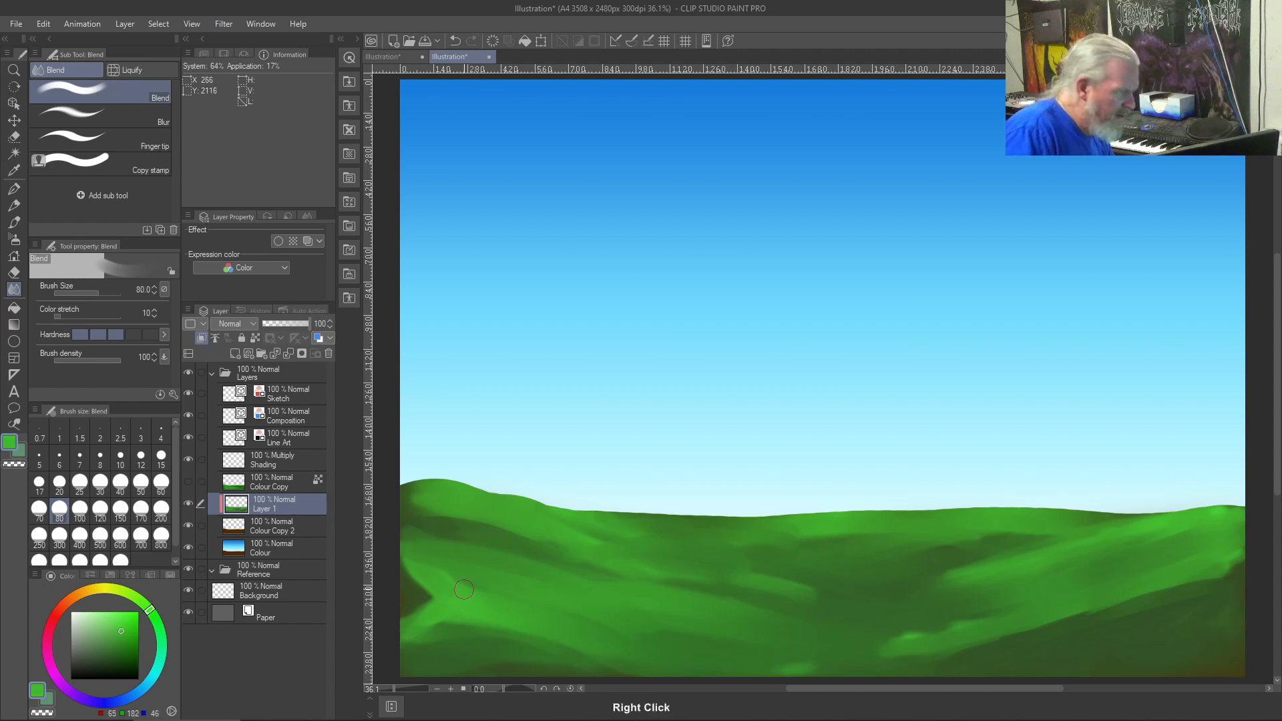
key("b")
left_click_drag(404, 546, 607, 601)
left_click_drag(492, 590, 529, 601)
left_click_drag(411, 551, 620, 639)
- Blend the fresh left foreground highlights down towards the bottom centre of the ground with the Blend brush at 80
key("j")
left_click_drag(545, 568, 601, 586)
left_click_drag(491, 561, 588, 592)
left_click_drag(450, 554, 619, 610)
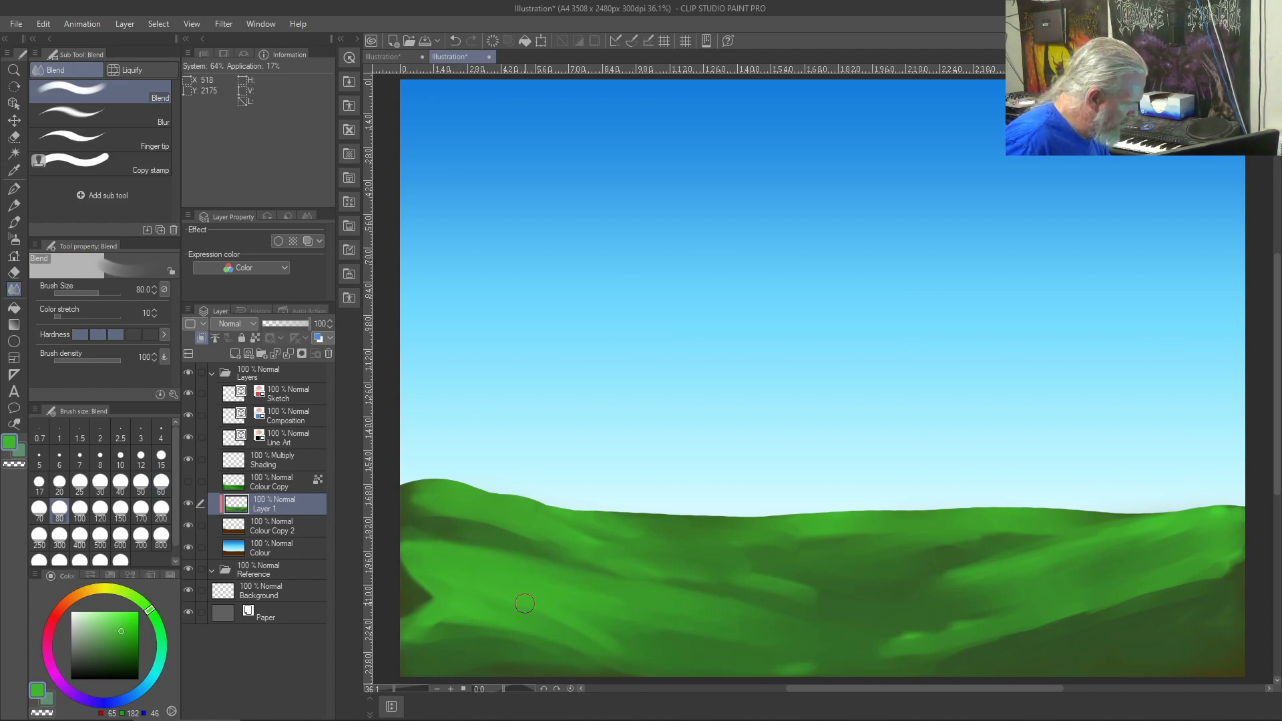
left_click_drag(465, 587, 729, 673)
left_click_drag(545, 593, 741, 647)
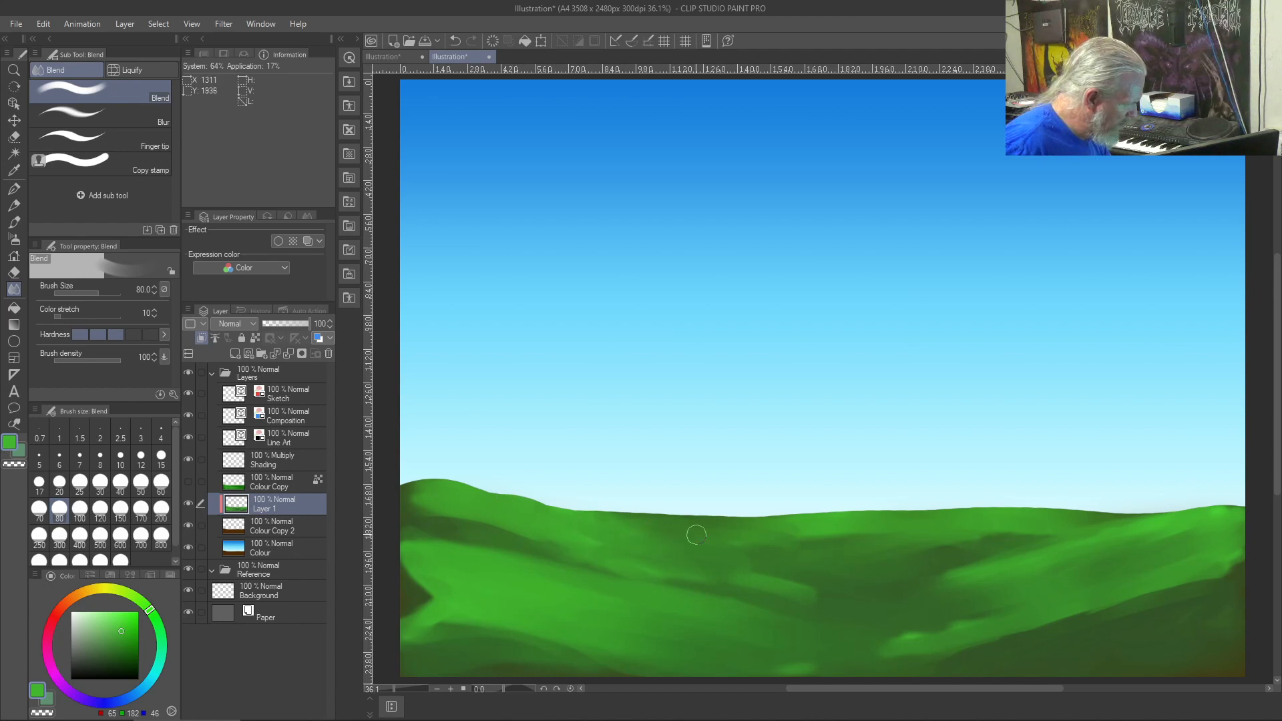